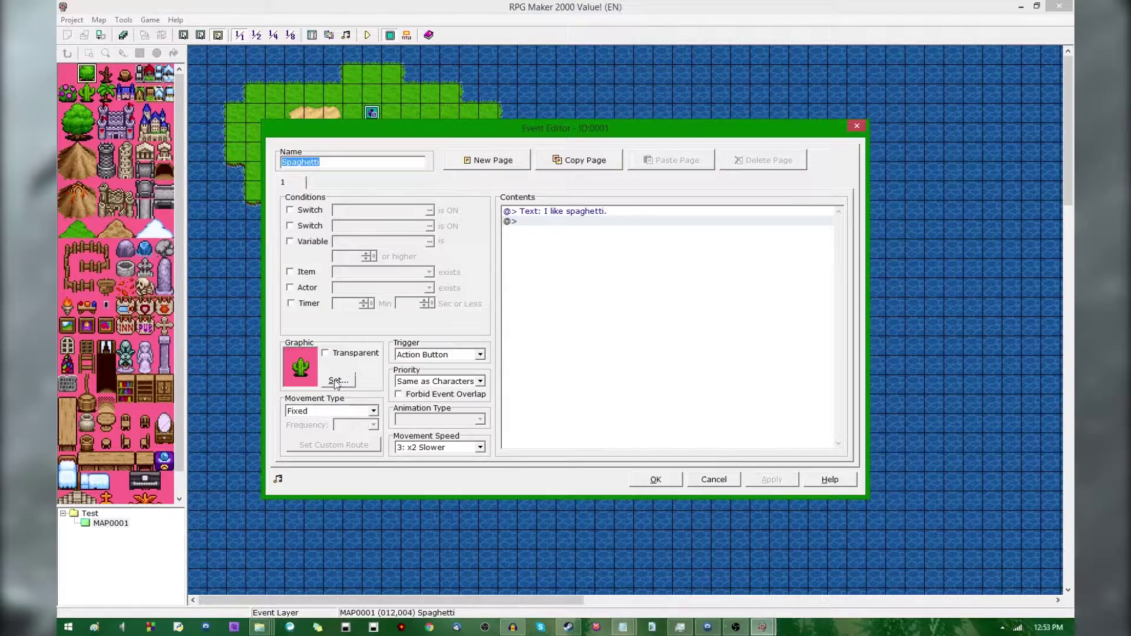
# Change the Spaghetti event's graphic to the blank first tile of Tileset 1 and save the event.
pyautogui.click(423, 231)
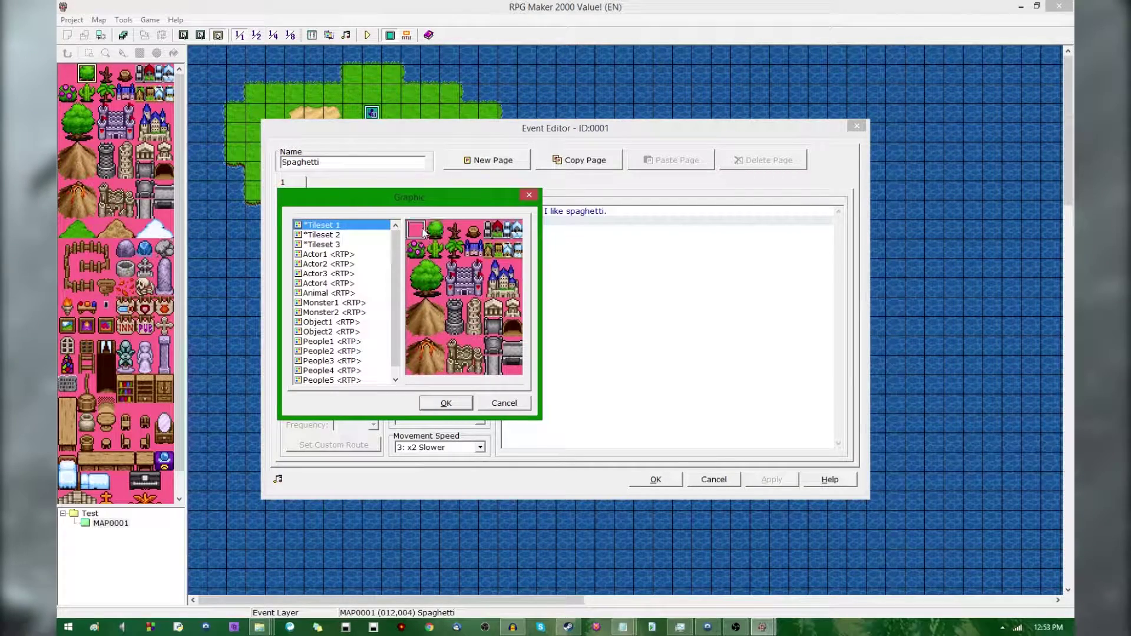
pyautogui.click(443, 404)
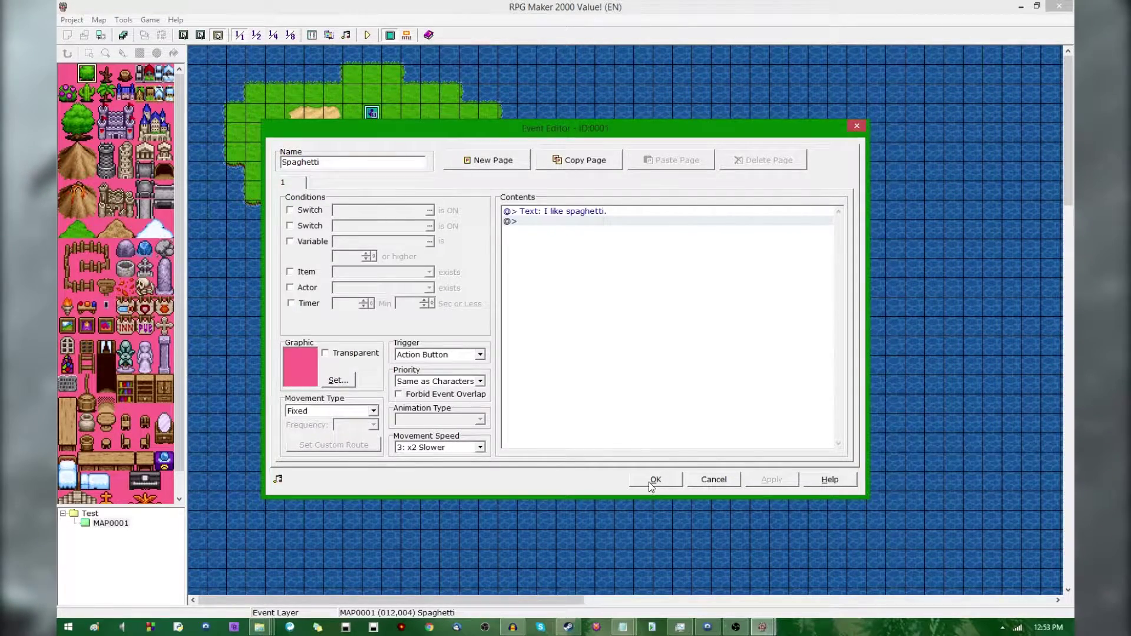
pyautogui.click(654, 480)
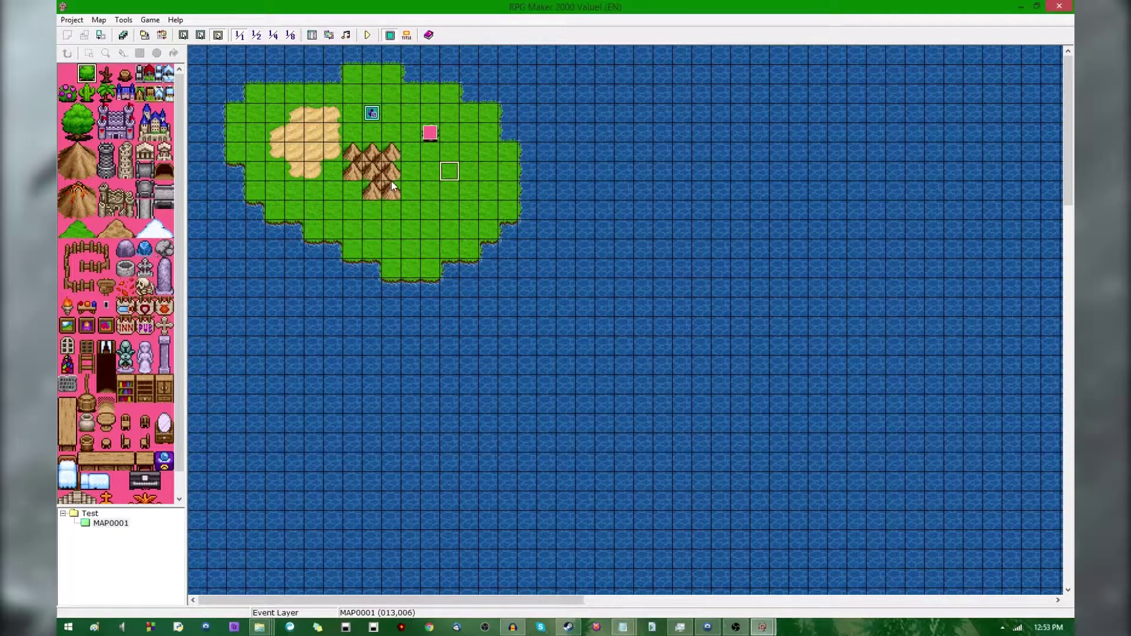
# Resize MAP0001 to 40 x 40 tiles in its map properties.
pyautogui.click(111, 524)
pyautogui.rightClick(115, 523)
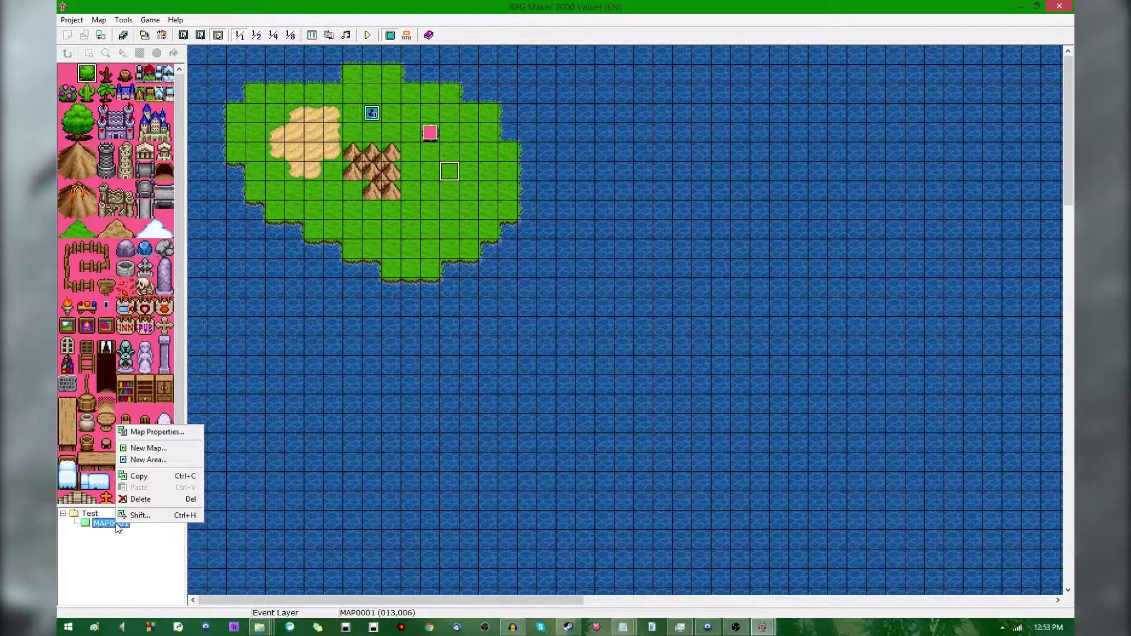
pyautogui.click(154, 433)
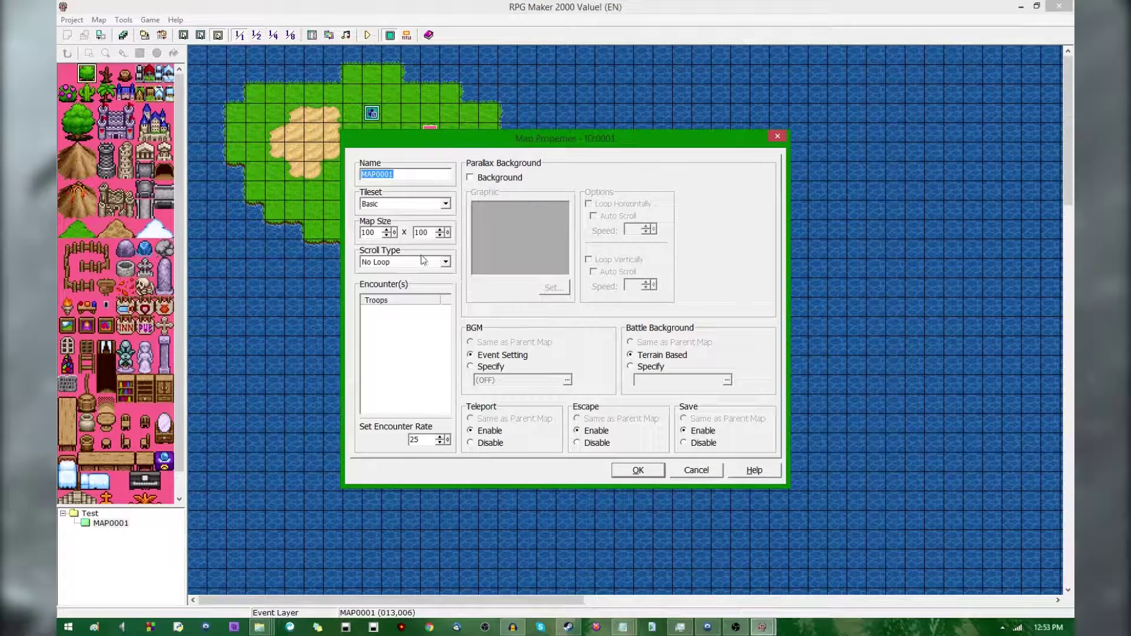
pyautogui.moveTo(432, 233); pyautogui.dragTo(403, 232)
pyautogui.write('40')
pyautogui.hotkey('shift', 'Tab')
pyautogui.write('40')
pyautogui.click(641, 470)
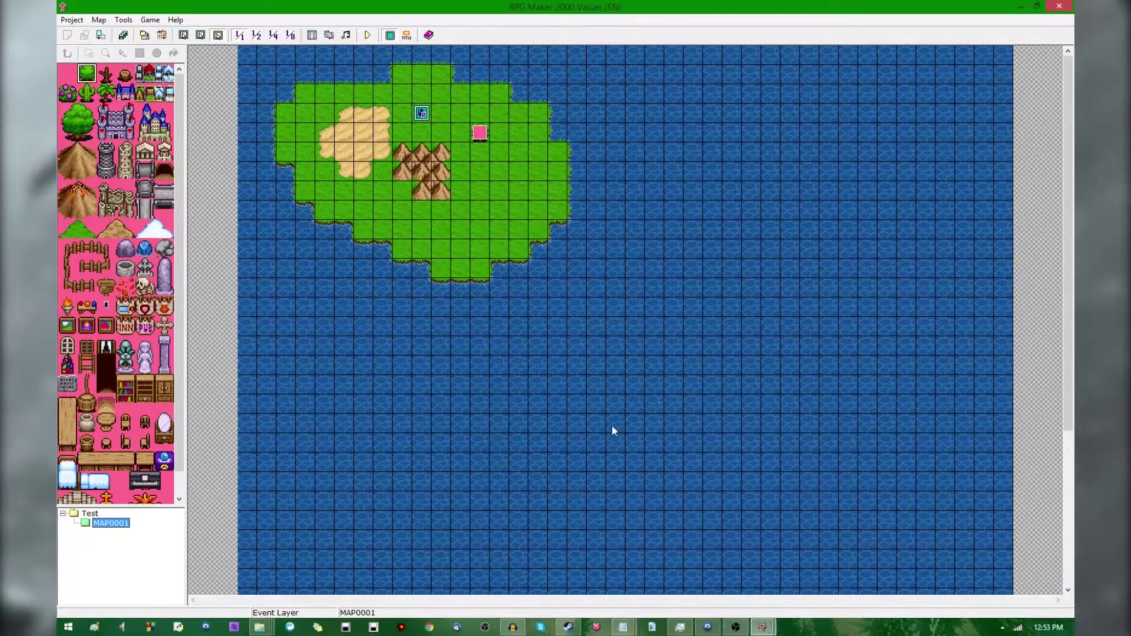
pyautogui.middleClick(568, 381)
pyautogui.middleClick(519, 261)
pyautogui.middleClick(593, 319)
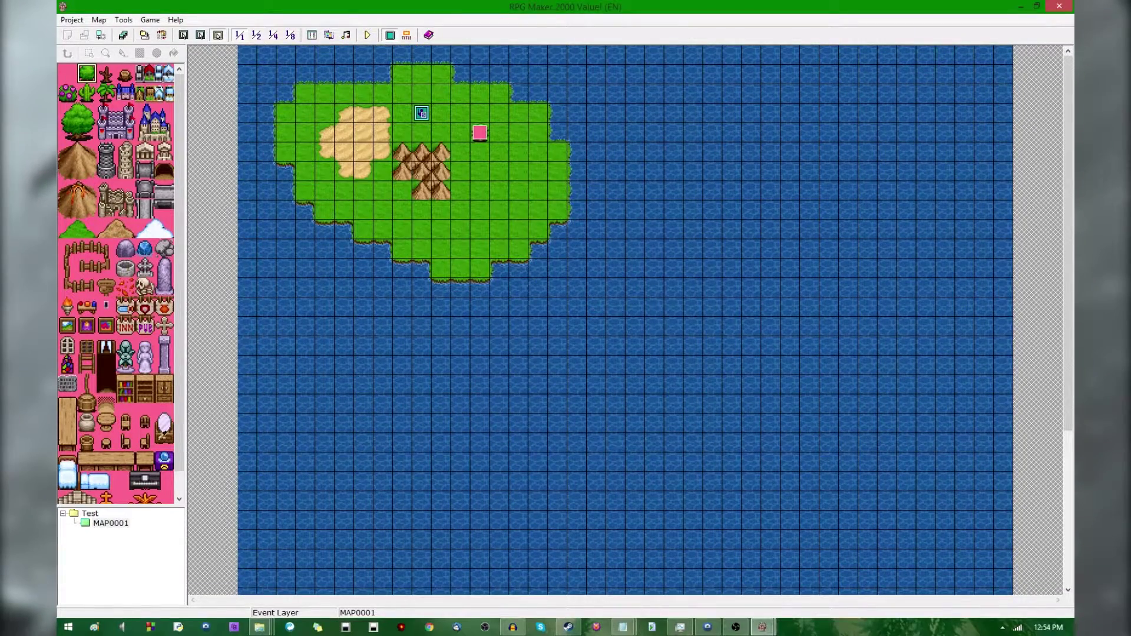
# Set the height of MAP0001 to 32 tiles in its map properties.
pyautogui.click(109, 525)
pyautogui.rightClick(114, 524)
pyautogui.press('Escape')
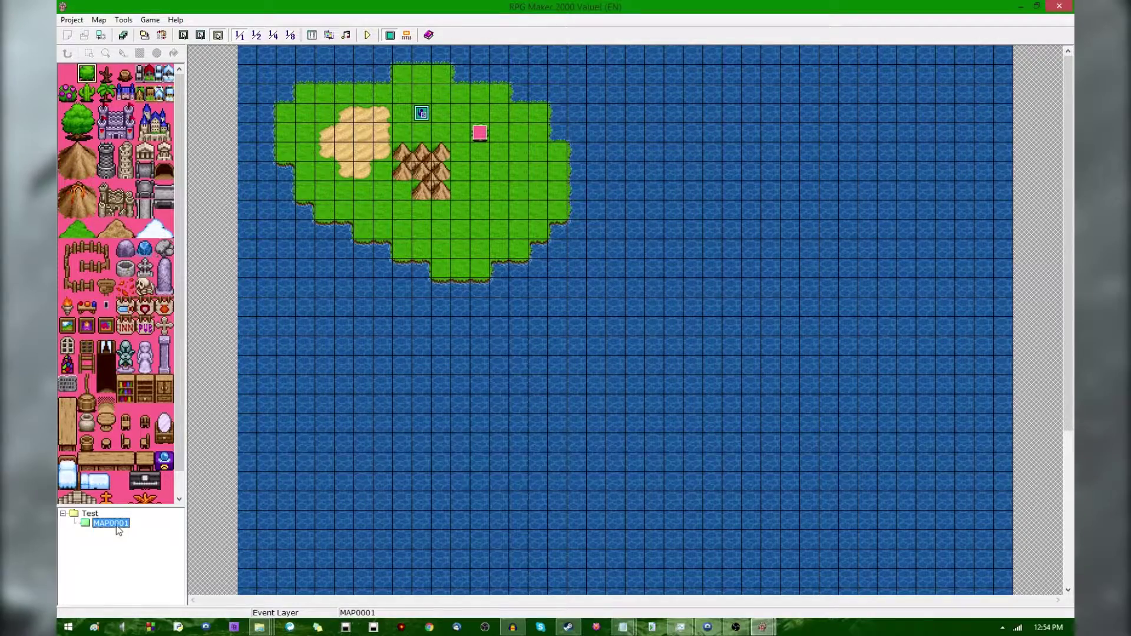
pyautogui.rightClick(115, 525)
pyautogui.click(144, 435)
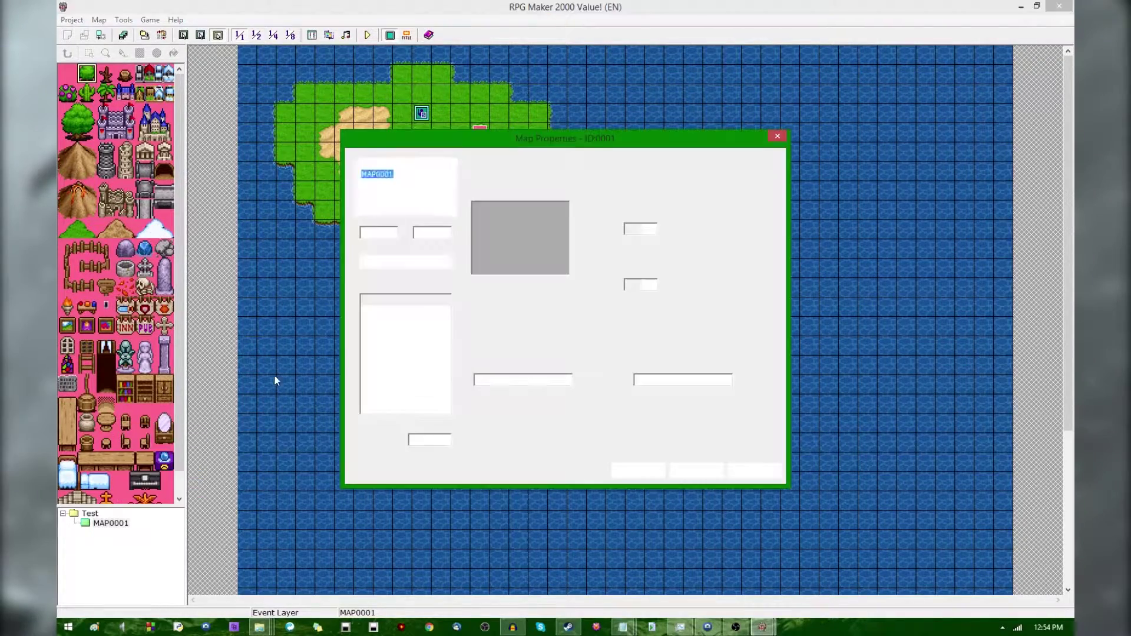
pyautogui.doubleClick(367, 233)
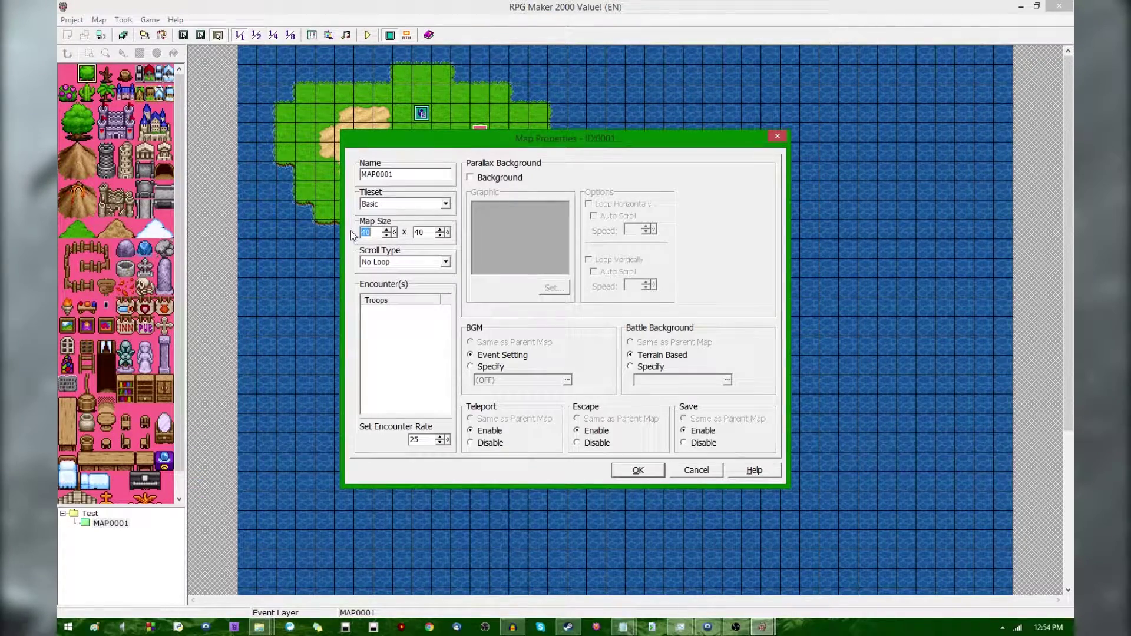
pyautogui.doubleClick(424, 235)
pyautogui.write('32')
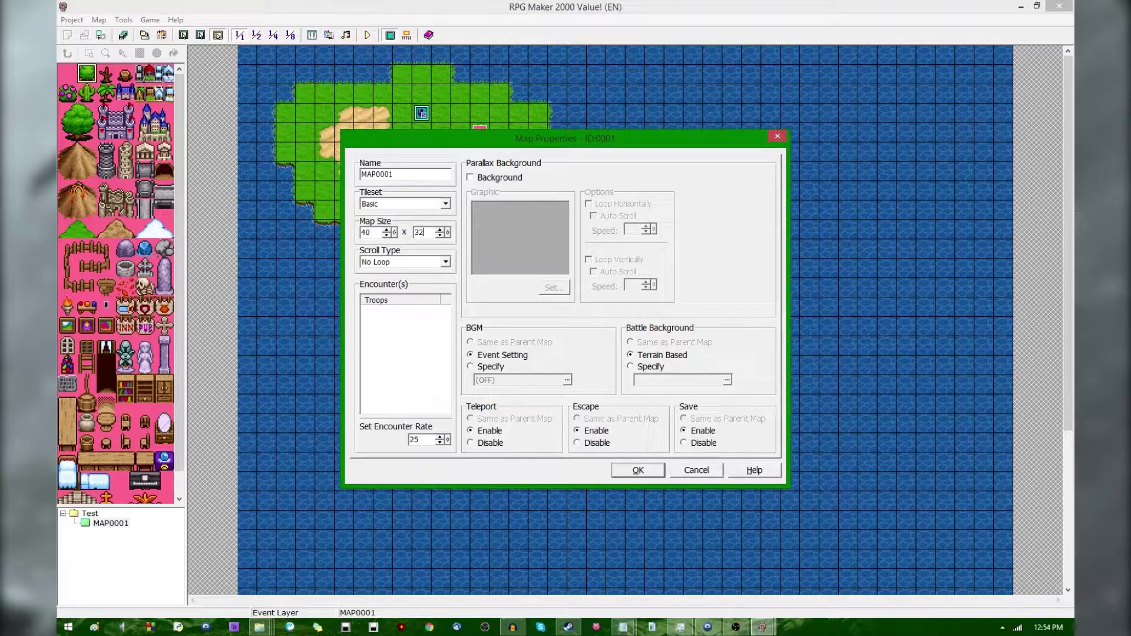
pyautogui.click(655, 470)
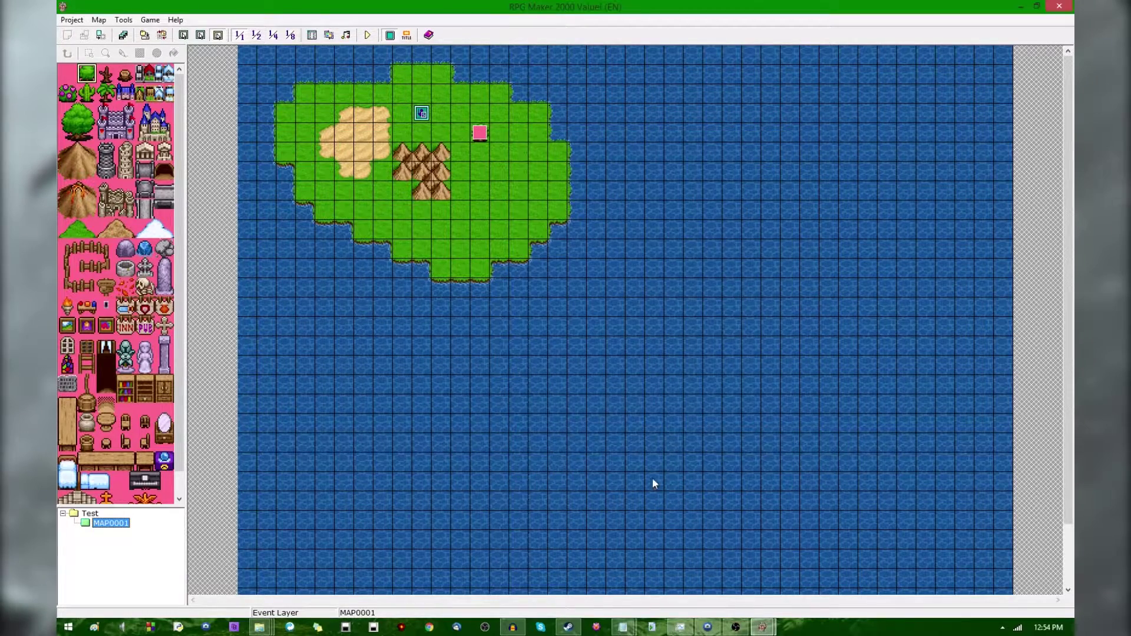
pyautogui.moveTo(635, 339); pyautogui.dragTo(646, 277, button='middle')
# Create a new map, MAP0002, beneath MAP0001 with the default properties.
pyautogui.click(91, 515)
pyautogui.rightClick(94, 514)
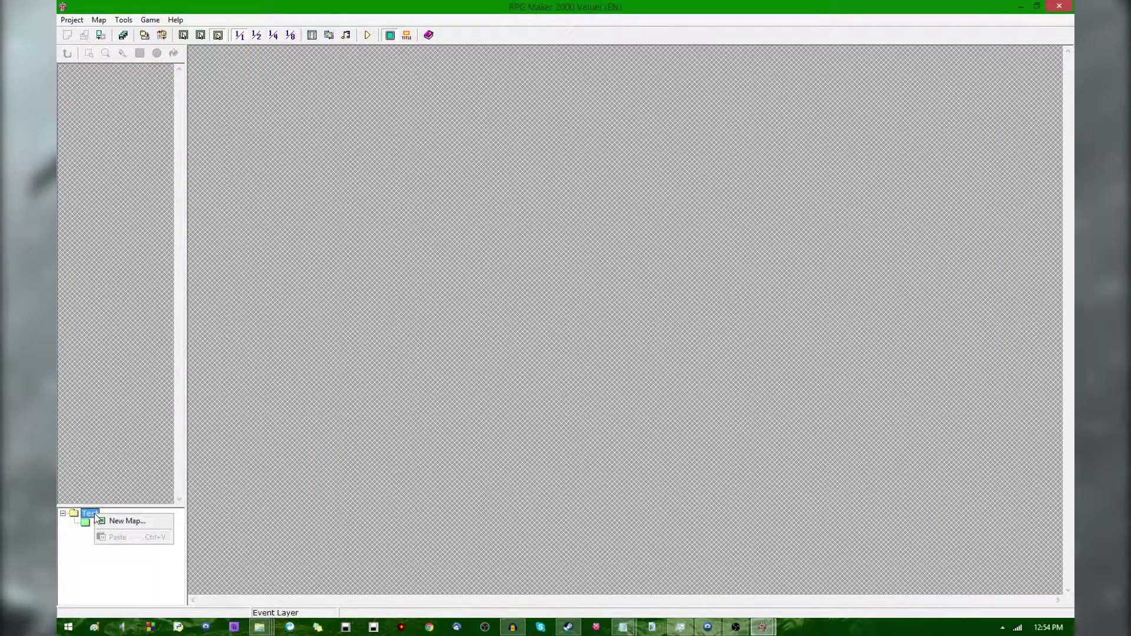
pyautogui.click(76, 528)
pyautogui.click(107, 524)
pyautogui.rightClick(90, 523)
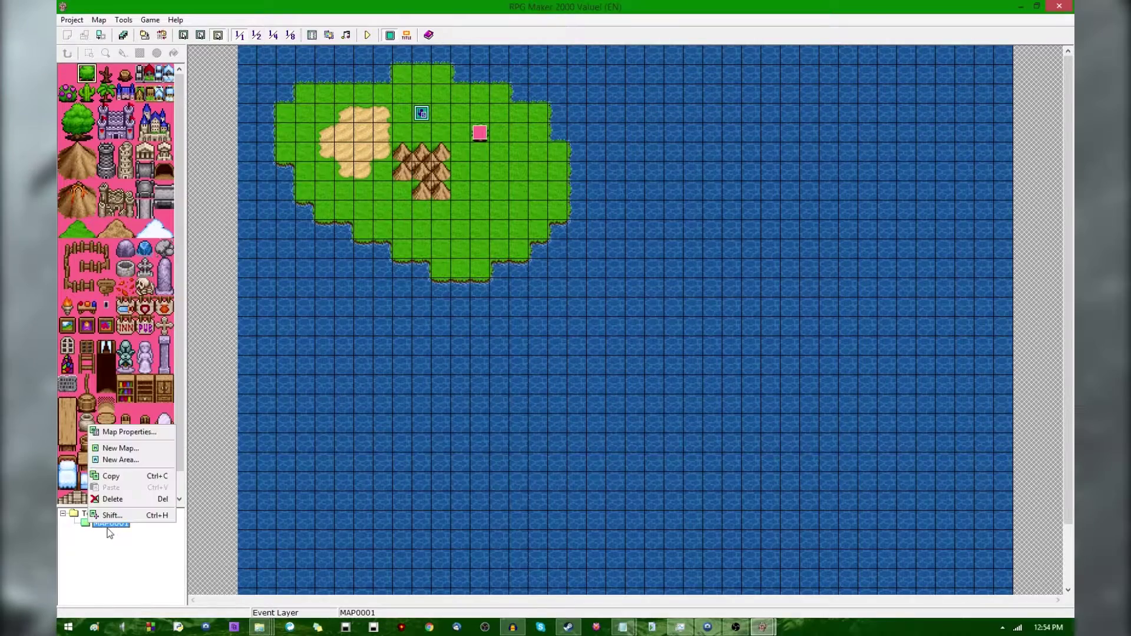
pyautogui.click(139, 450)
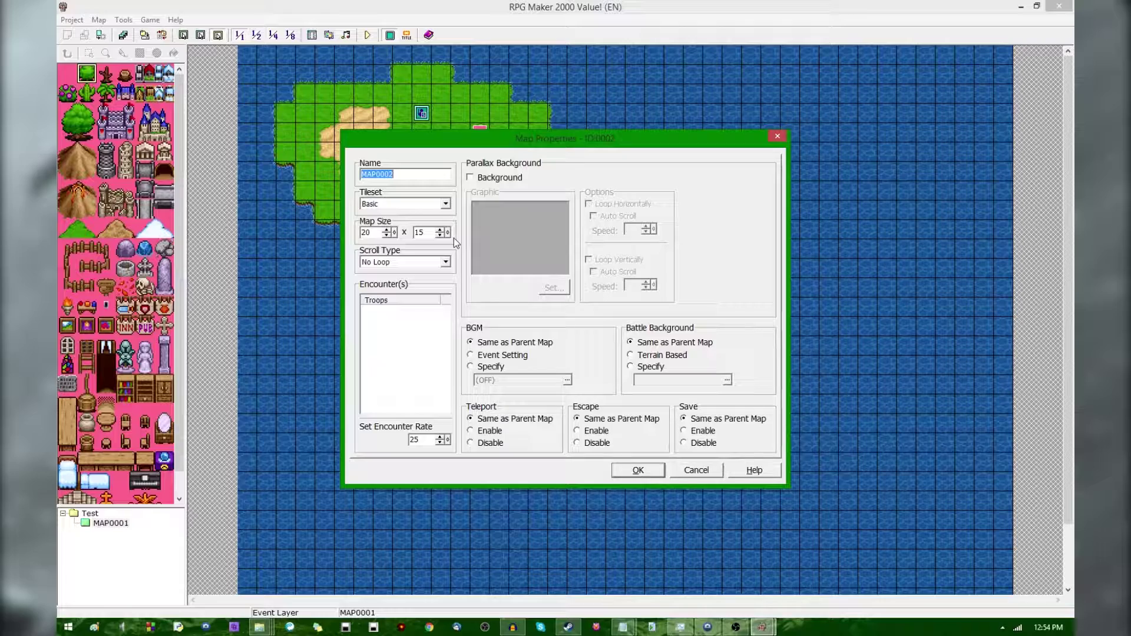
pyautogui.click(638, 470)
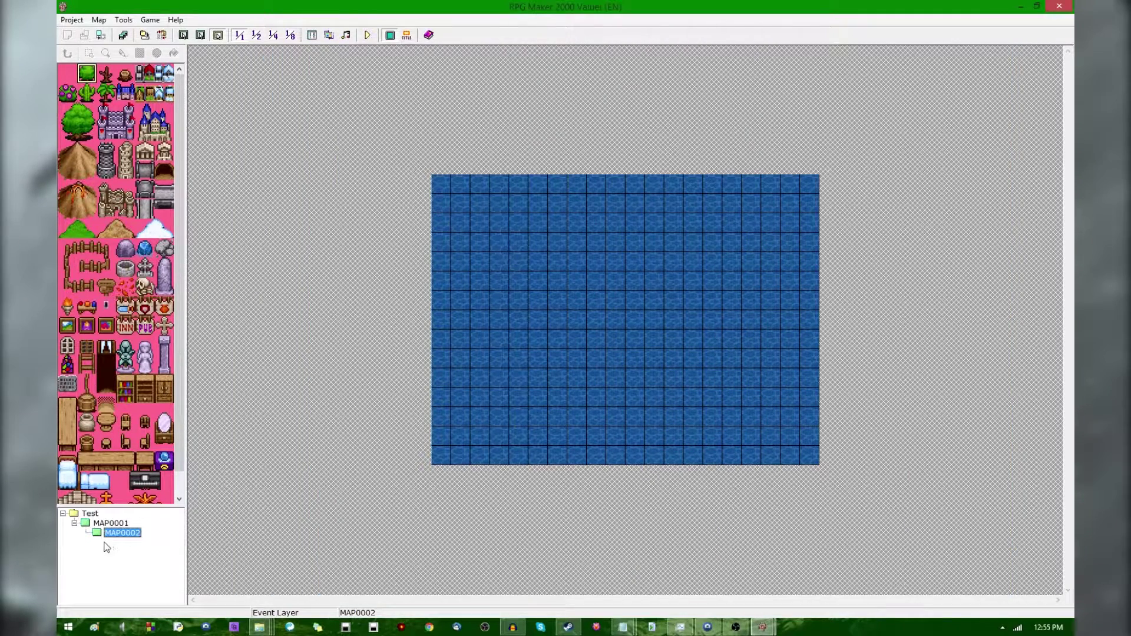
# Return to MAP0001, open the Spaghetti event for editing and delete its text command.
pyautogui.click(107, 524)
pyautogui.click(110, 533)
pyautogui.click(96, 514)
pyautogui.click(116, 521)
pyautogui.click(479, 134)
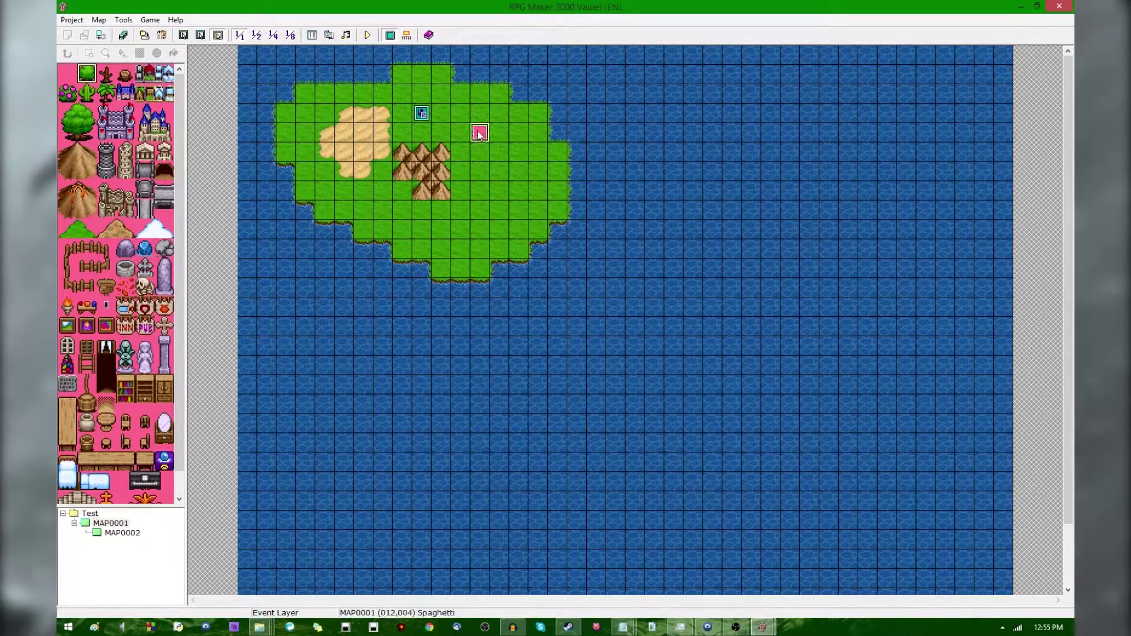
pyautogui.rightClick(479, 134)
pyautogui.click(495, 136)
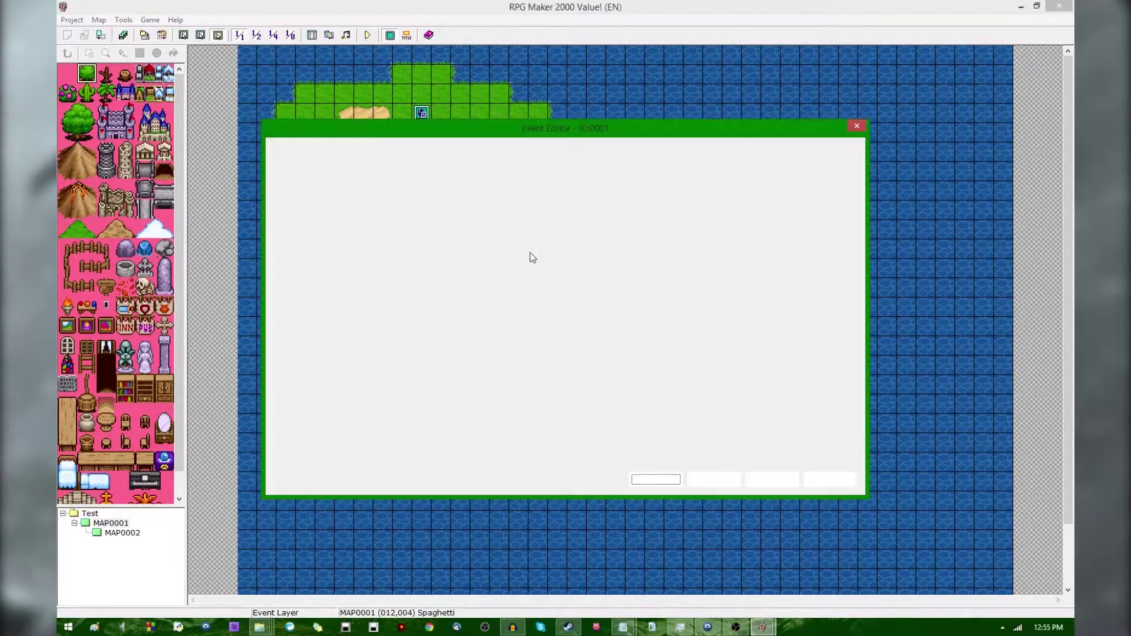
pyautogui.click(557, 214)
pyautogui.click(556, 221)
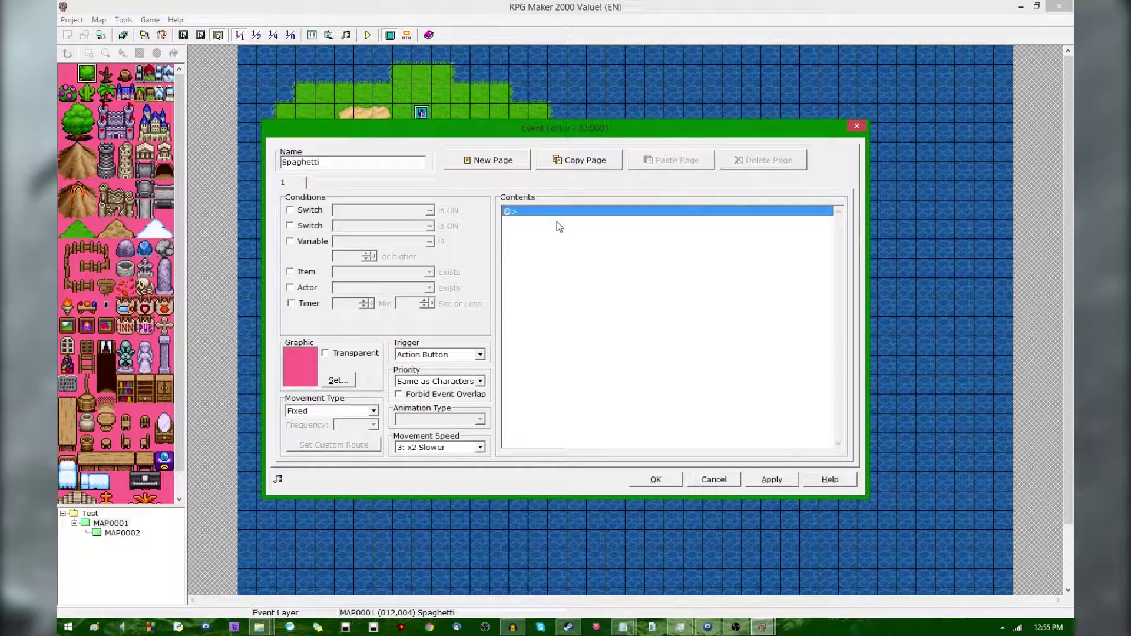
# Insert a new command in the Spaghetti event, browse the command pages and open the Move to Variable Location settings.
pyautogui.rightClick(542, 217)
pyautogui.click(566, 222)
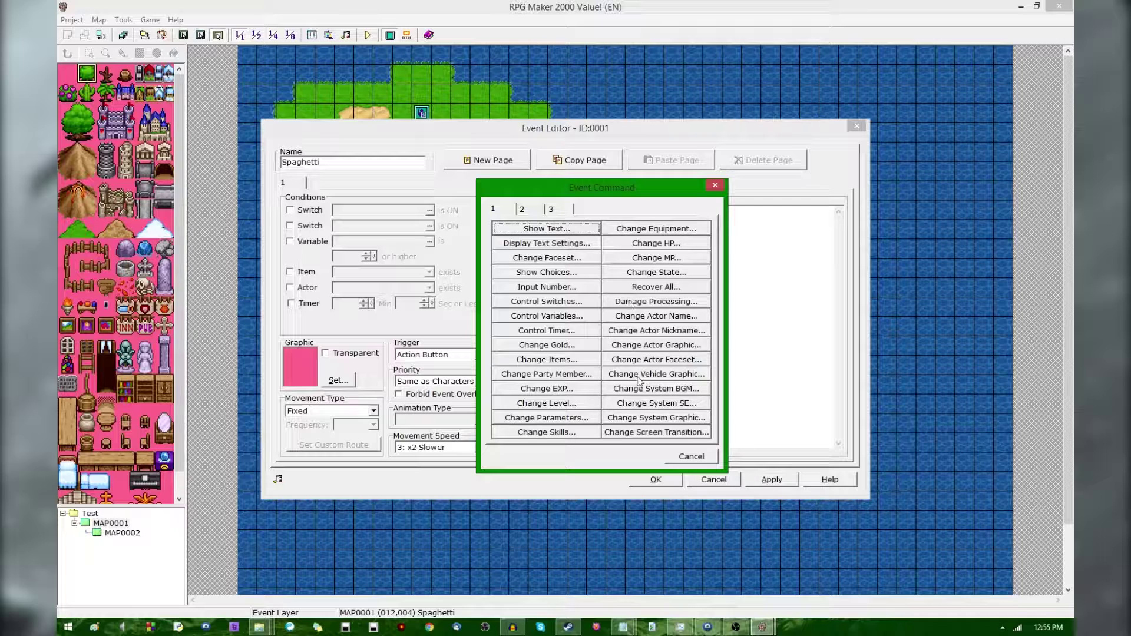
pyautogui.click(562, 209)
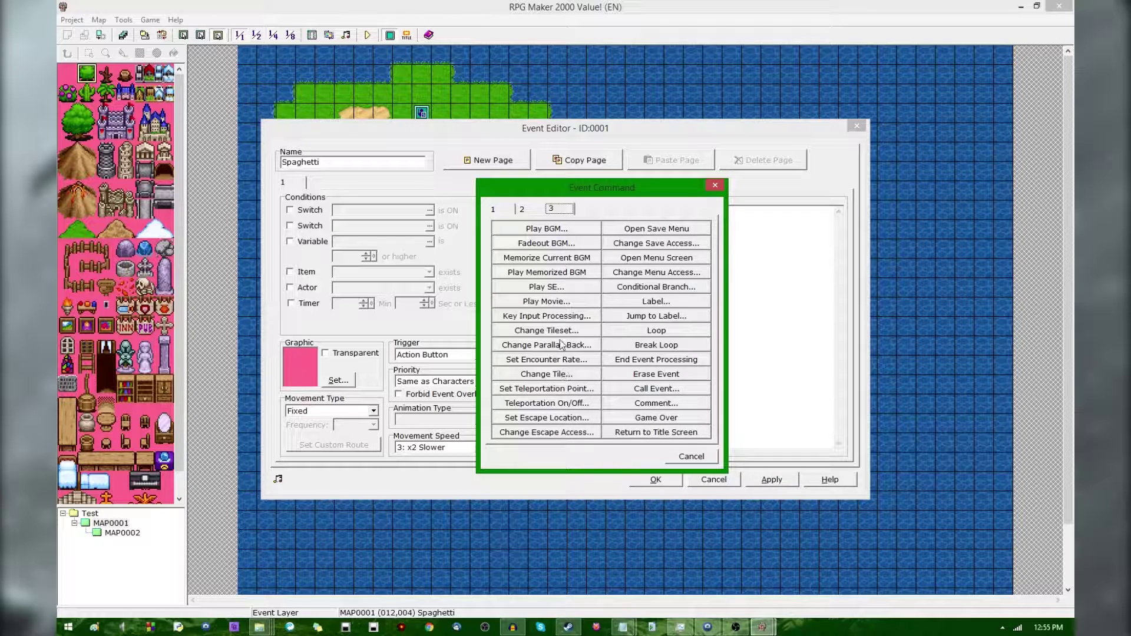
pyautogui.click(522, 209)
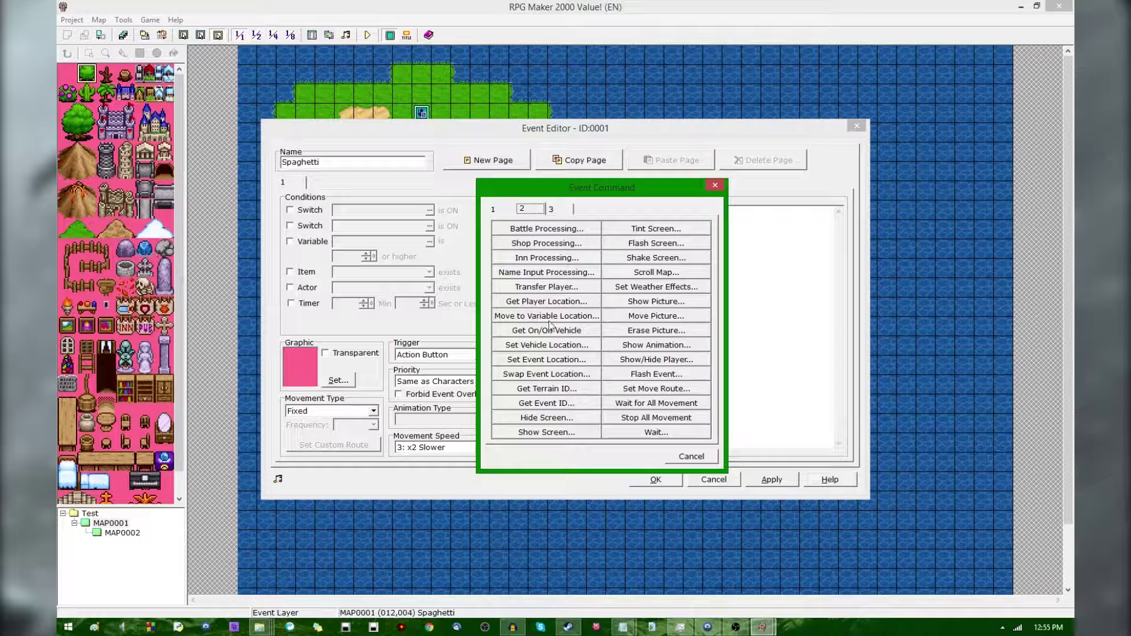
pyautogui.click(506, 210)
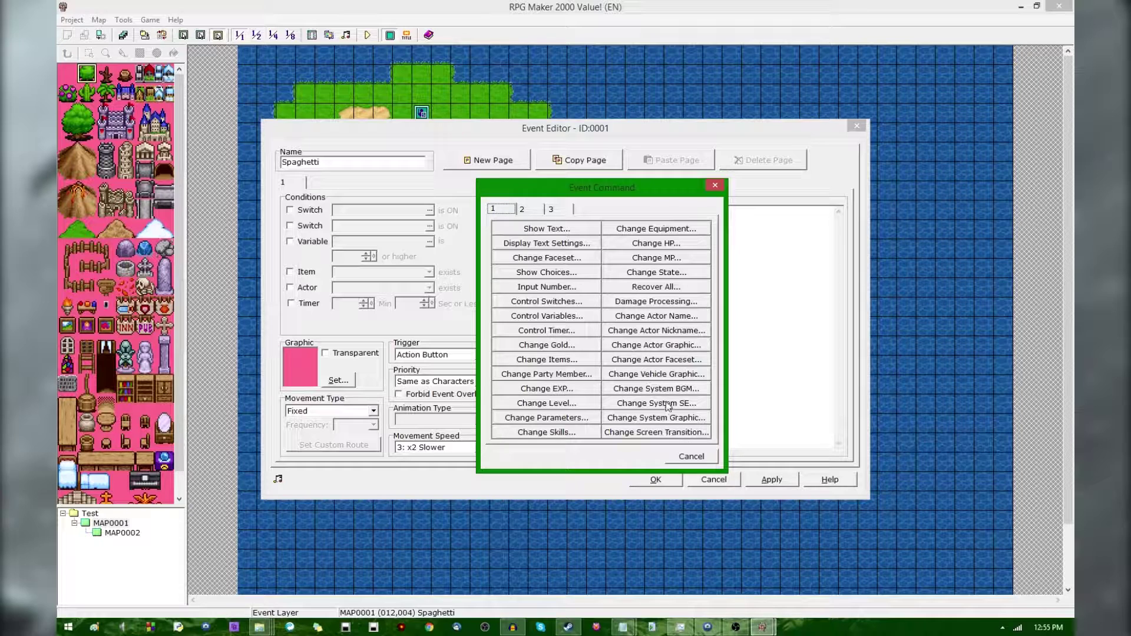
pyautogui.click(536, 210)
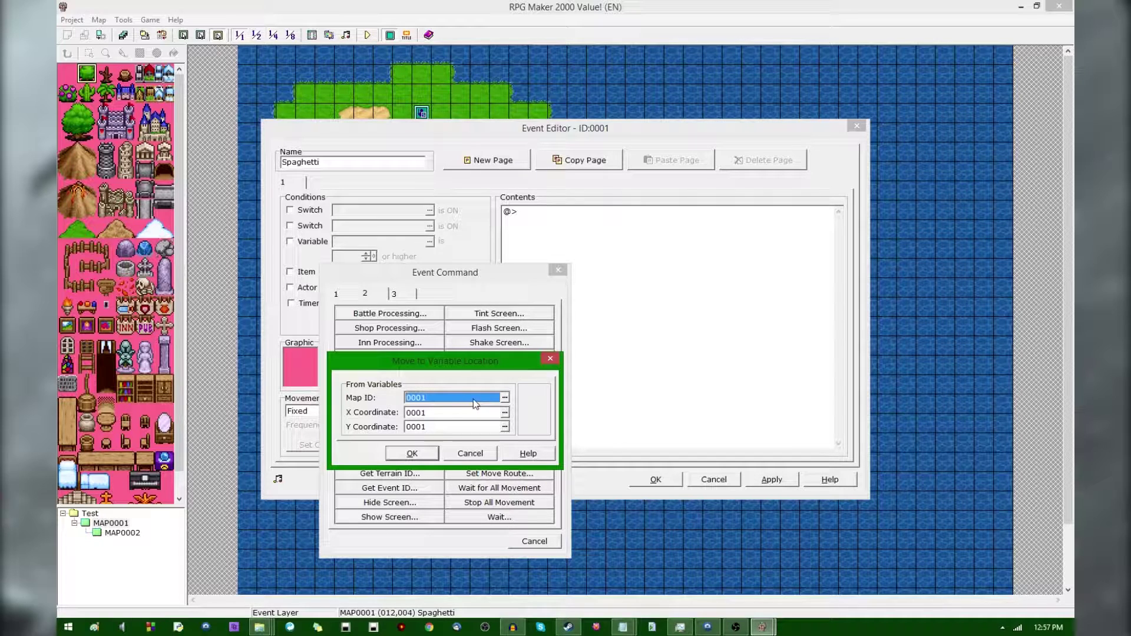
pyautogui.click(505, 397)
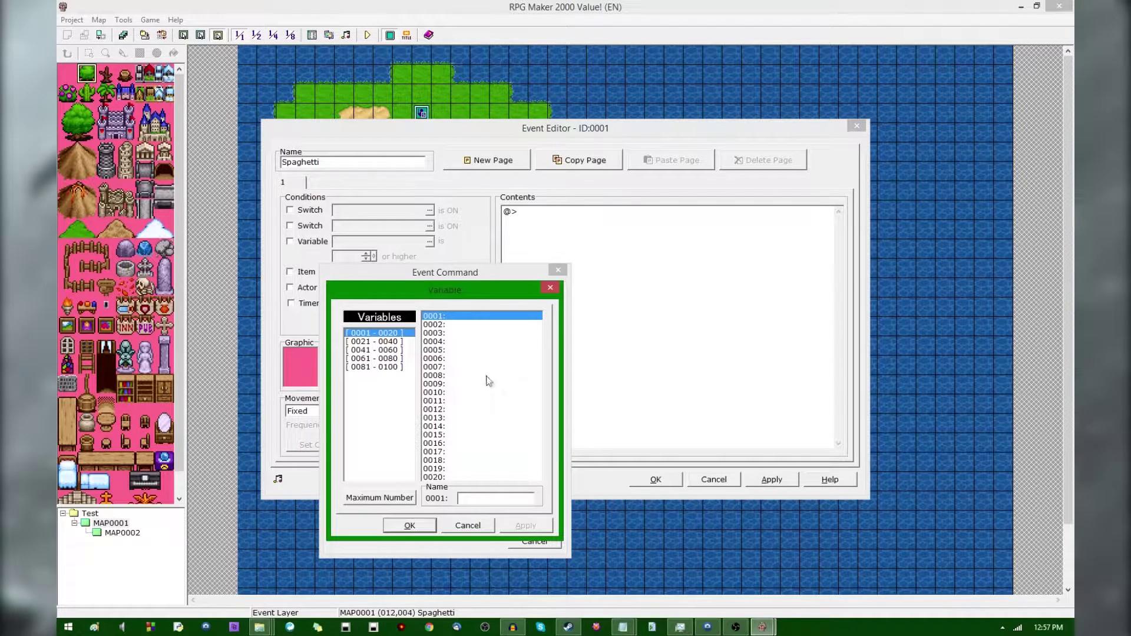
pyautogui.click(436, 334)
pyautogui.click(457, 327)
pyautogui.click(467, 319)
pyautogui.click(406, 342)
pyautogui.click(409, 333)
pyautogui.click(468, 525)
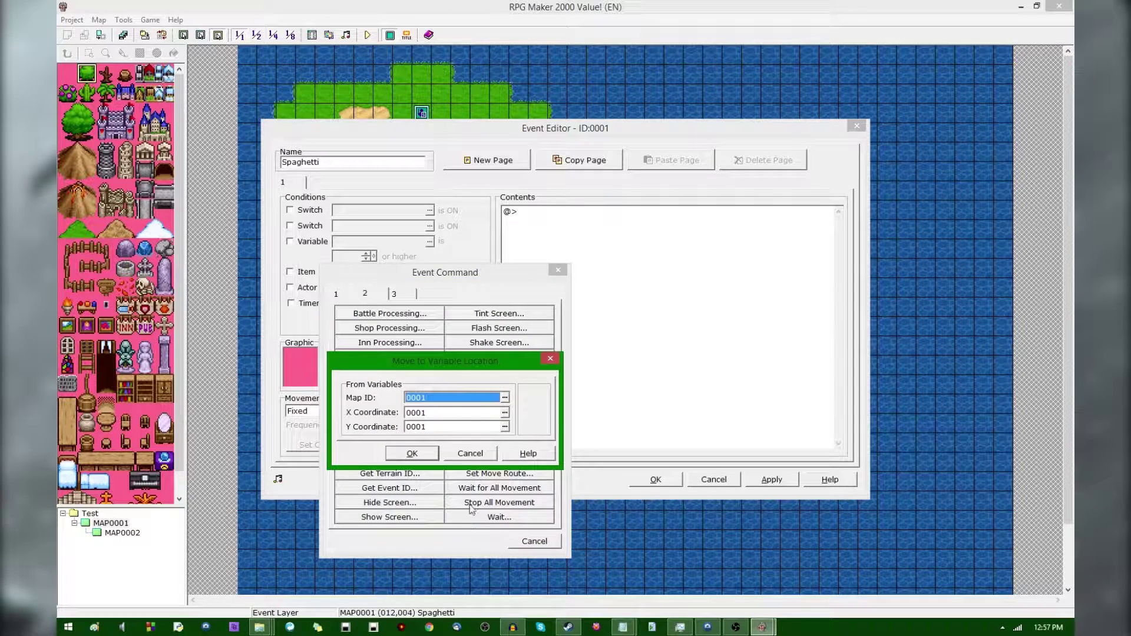
# Choose variable 0002 as the Map ID, add the Move to Variable Location command and save the event.
pyautogui.click(506, 398)
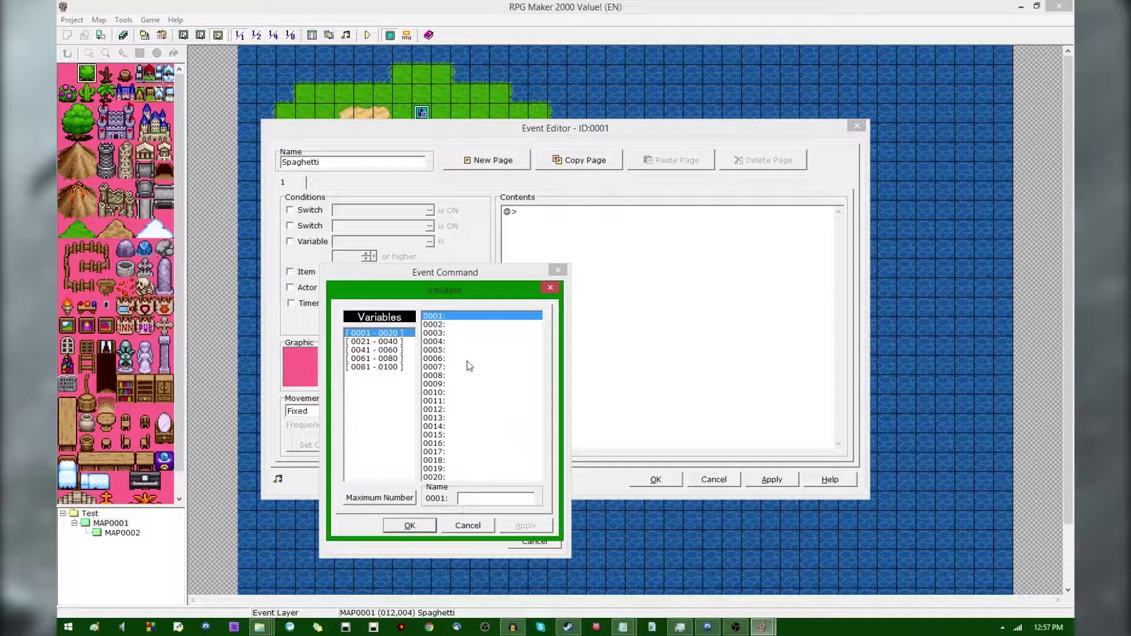
pyautogui.click(443, 324)
pyautogui.click(424, 530)
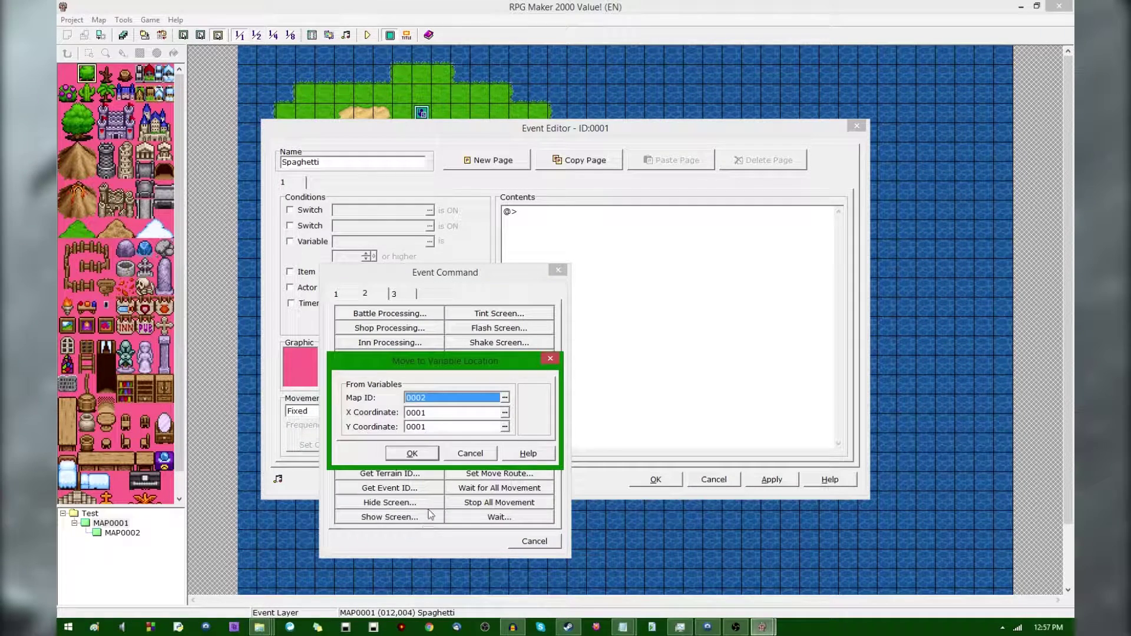
pyautogui.click(427, 454)
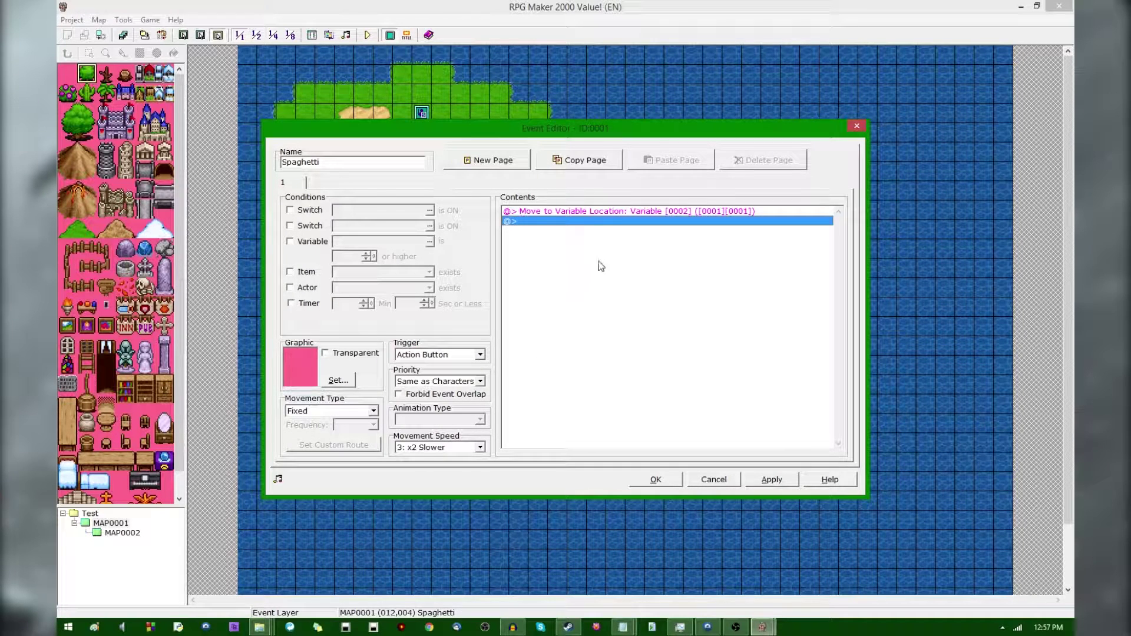
pyautogui.click(625, 212)
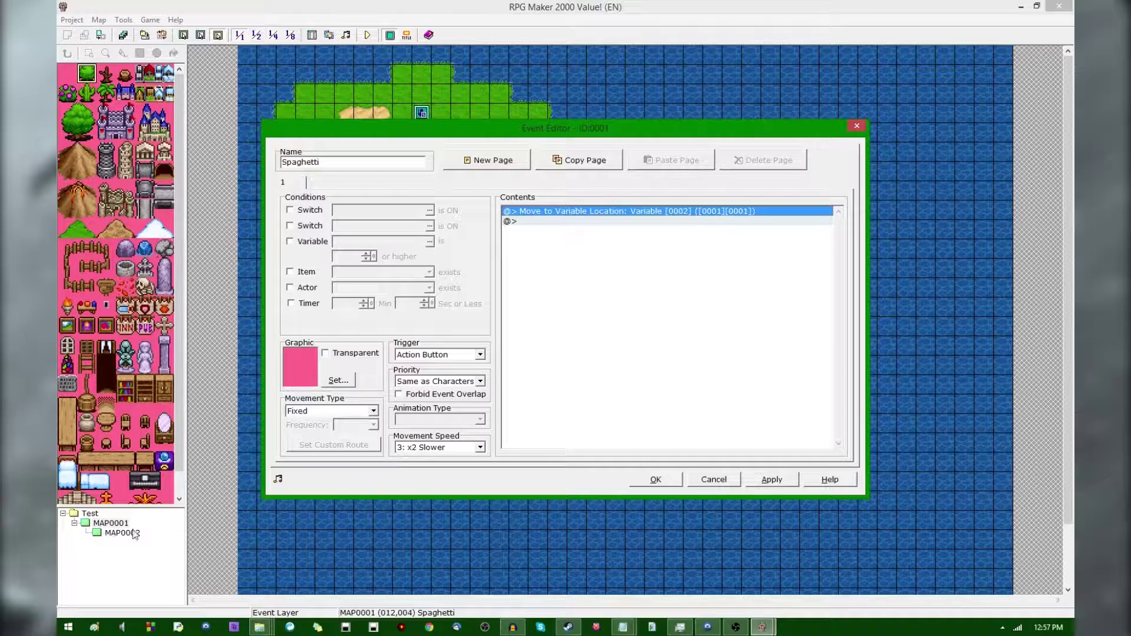
pyautogui.click(772, 482)
pyautogui.click(656, 479)
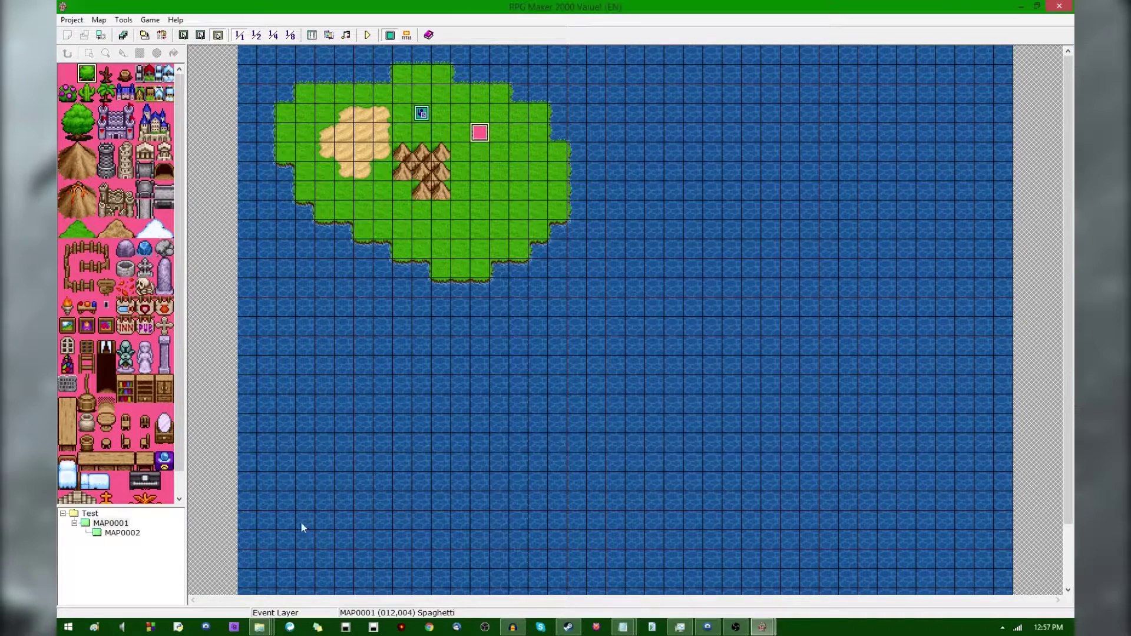
# Paint a 7 x 4 tile grass area in the upper-left corner of MAP0002 on the lower layer.
pyautogui.click(132, 535)
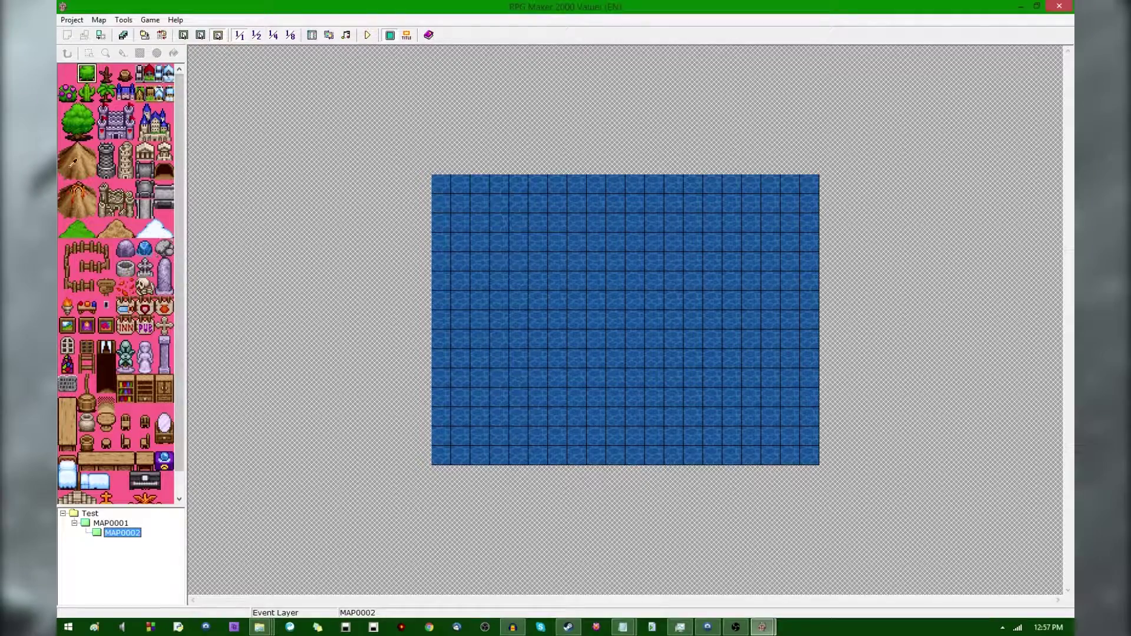
pyautogui.click(183, 35)
pyautogui.click(124, 54)
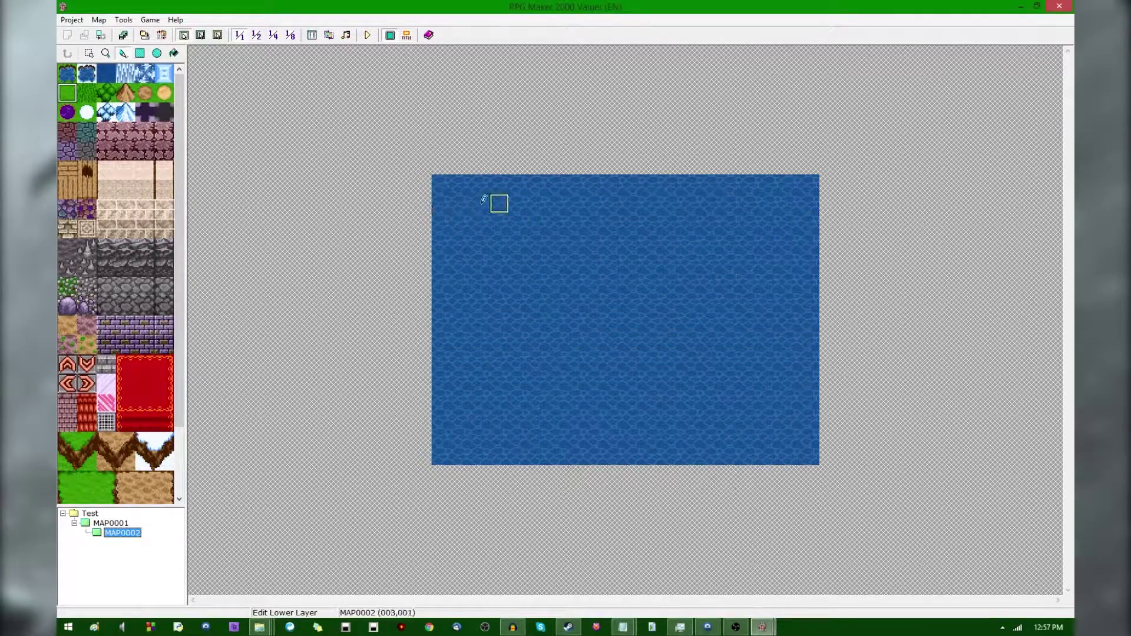
pyautogui.moveTo(441, 184)
pyautogui.mouseDown()
pyautogui.moveTo(545, 186)
pyautogui.moveTo(459, 230)
pyautogui.moveTo(442, 212)
pyautogui.moveTo(533, 222)
pyautogui.moveTo(455, 240)
pyautogui.moveTo(569, 240)
pyautogui.mouseUp()
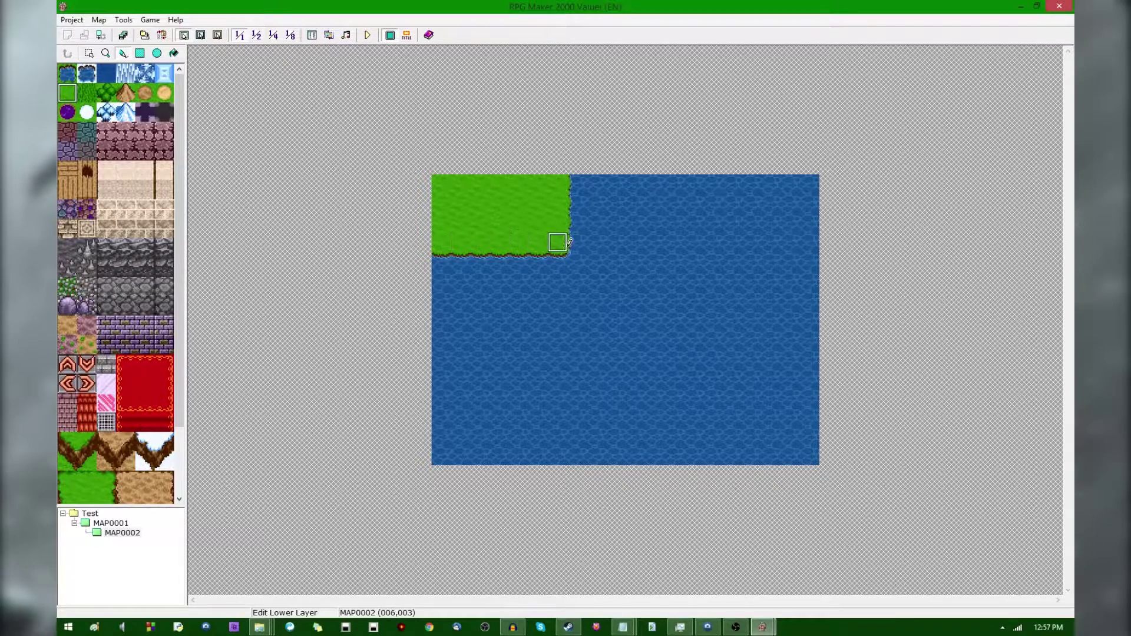
# Start a test play of the game.
pyautogui.click(366, 35)
pyautogui.click(569, 344)
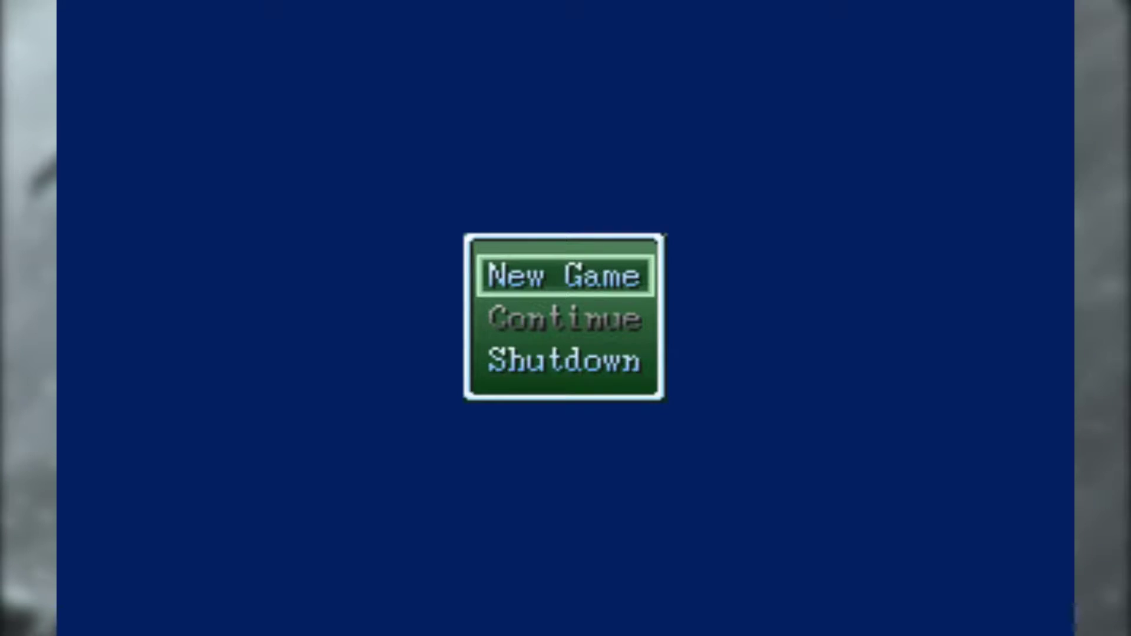
# Start a new game, switch the test play to a window and walk the hero to the event to trigger it.
pyautogui.press('Return')
pyautogui.press('F4')
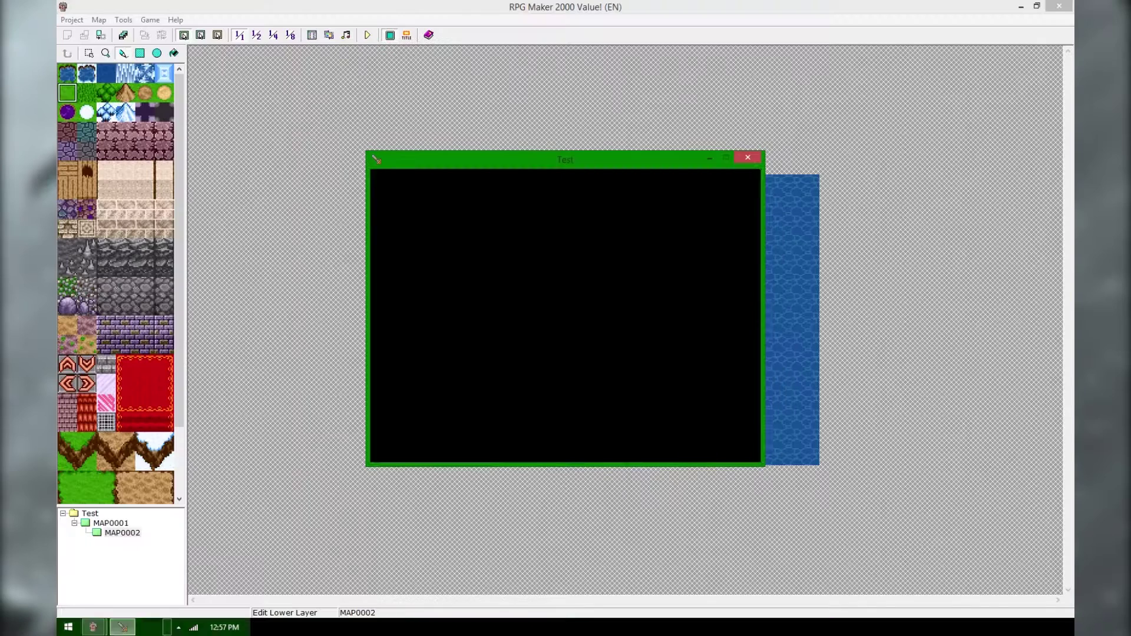
pyautogui.press('Return')
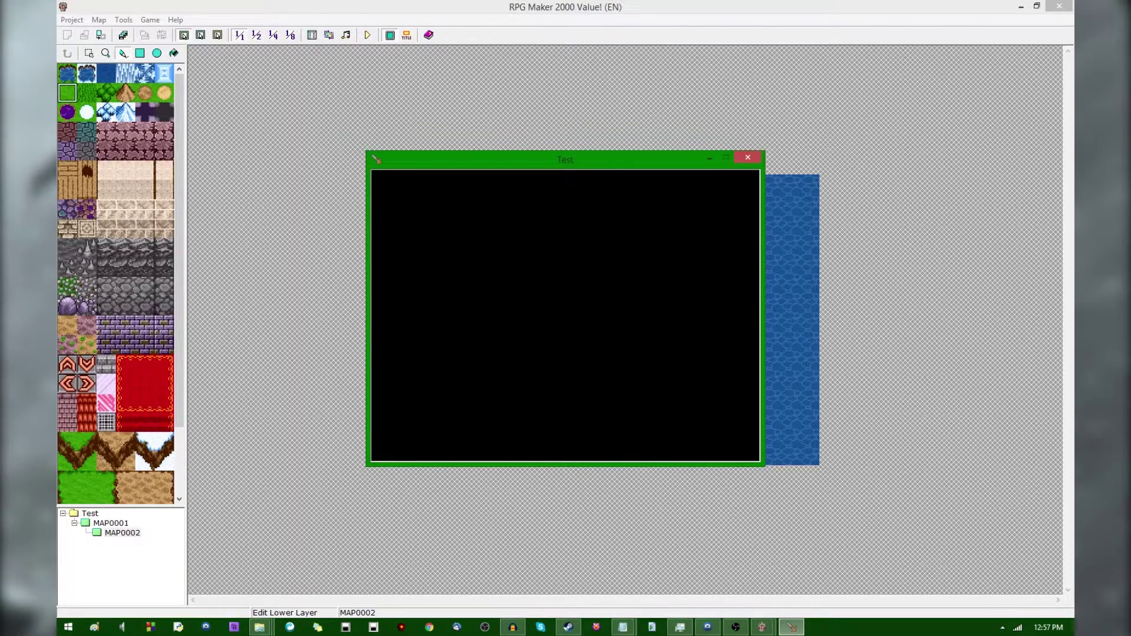
pyautogui.press('Down')
pyautogui.press('Right')
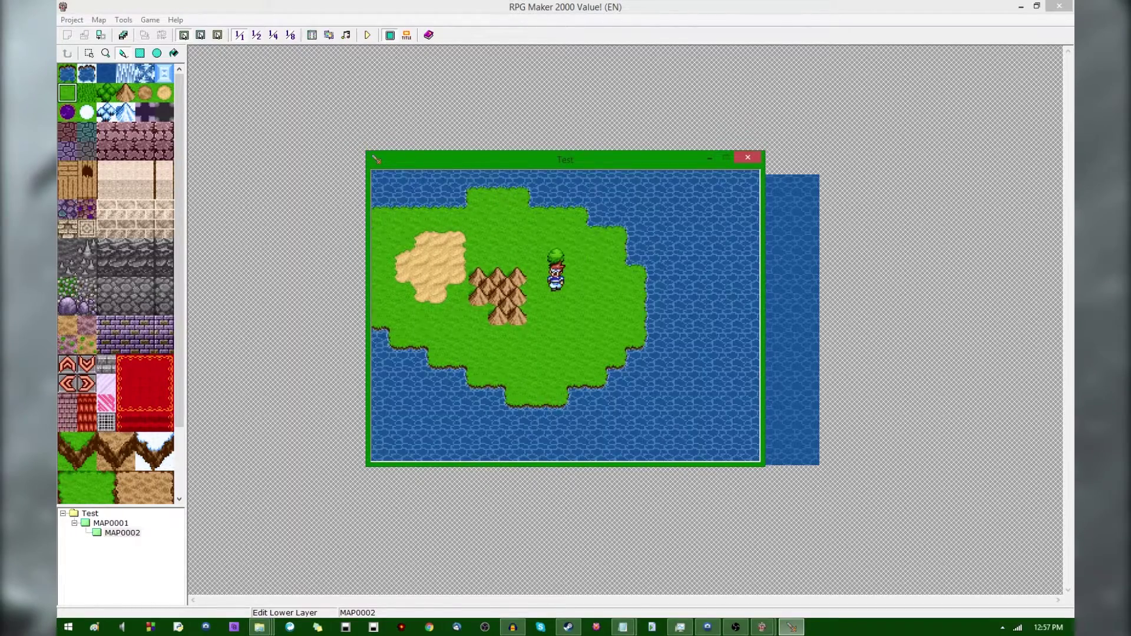
pyautogui.press('Return')
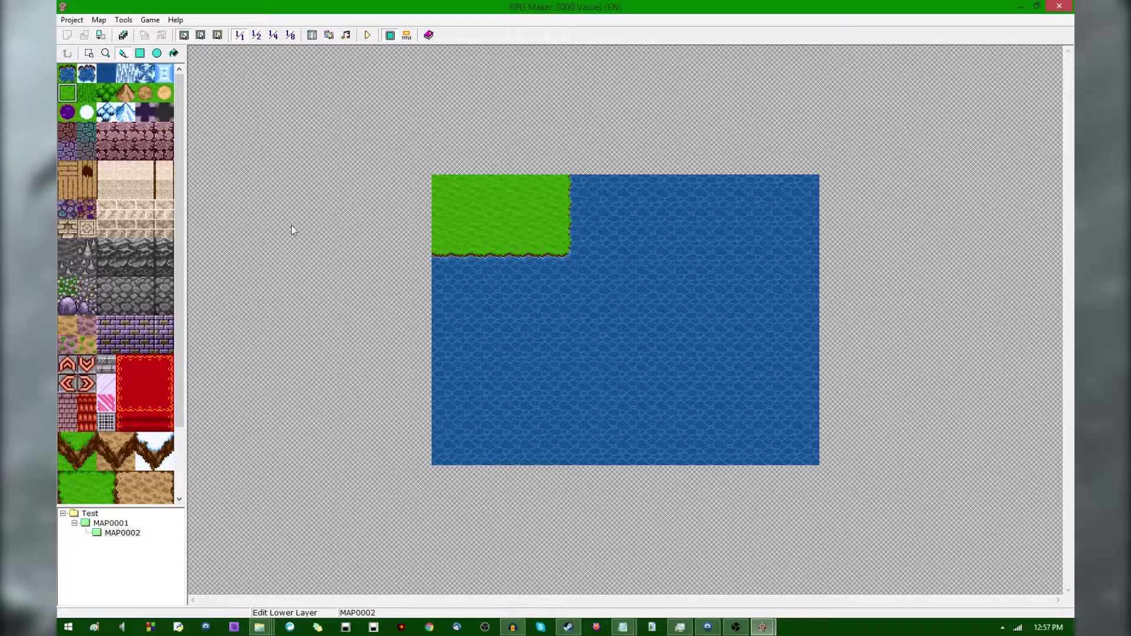
# Reopen the Spaghetti event from the event layer of MAP0001 and start inserting a command below the existing one.
pyautogui.doubleClick(102, 527)
pyautogui.doubleClick(108, 525)
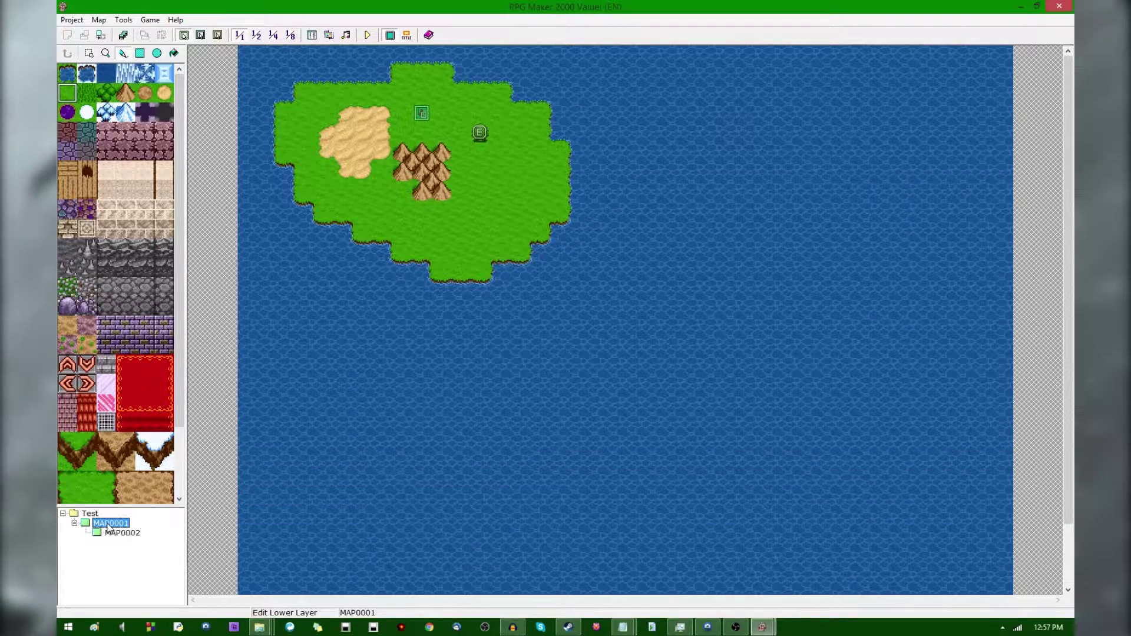
pyautogui.click(480, 131)
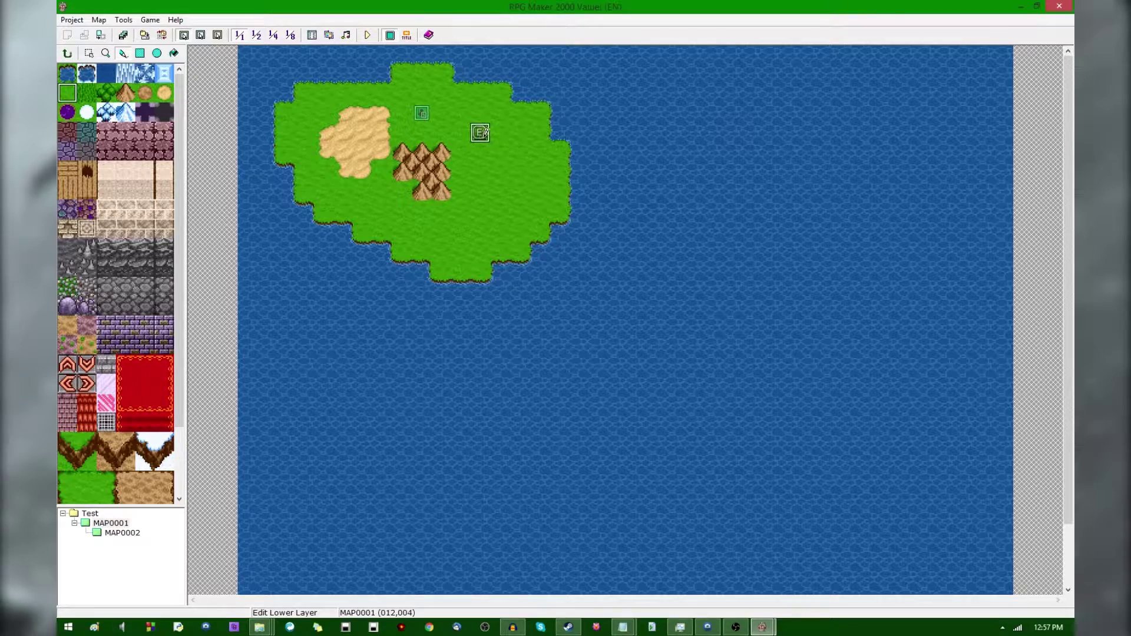
pyautogui.click(217, 34)
pyautogui.rightClick(483, 130)
pyautogui.click(511, 135)
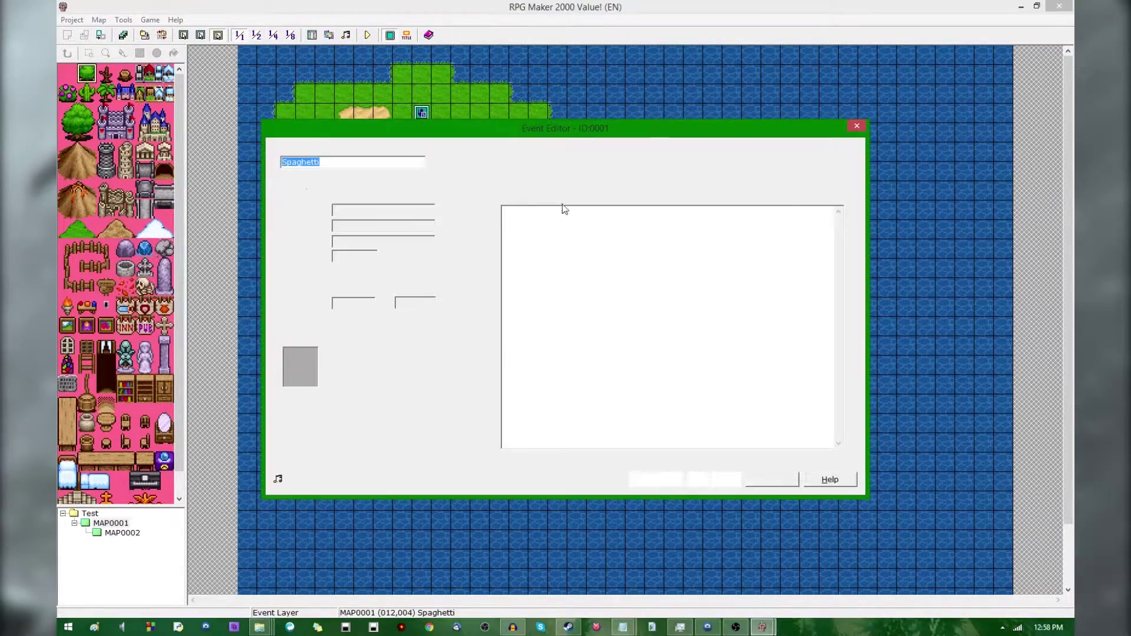
pyautogui.doubleClick(564, 219)
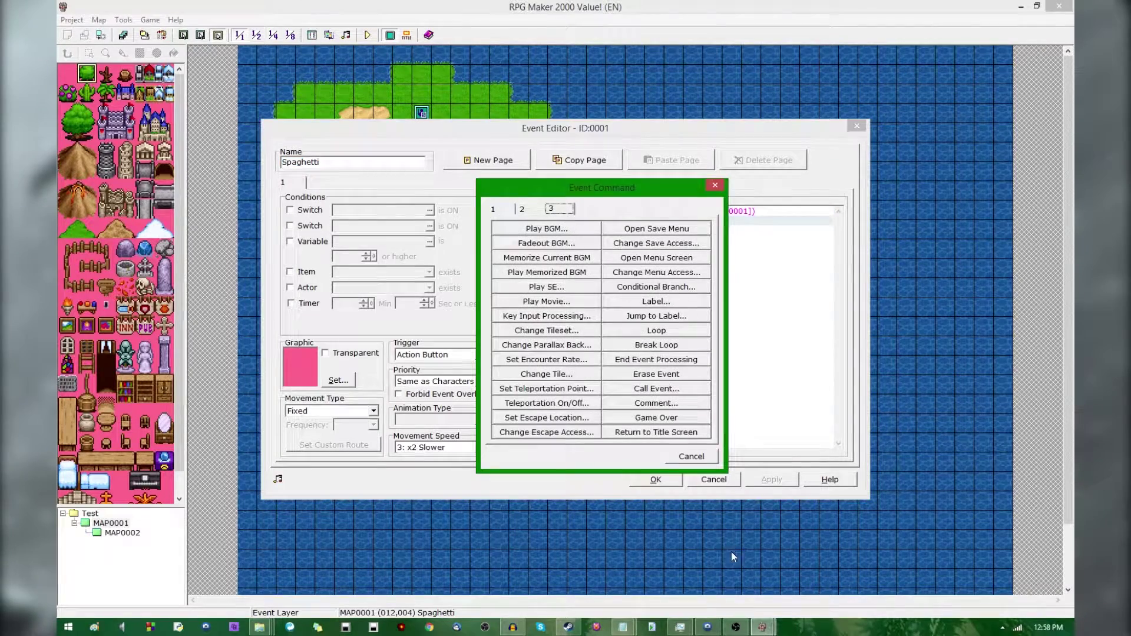
# Switch to the RPG Maker 2000 help window, maximize it and look over the Map Event Settings topic.
pyautogui.click(761, 626)
pyautogui.click(807, 571)
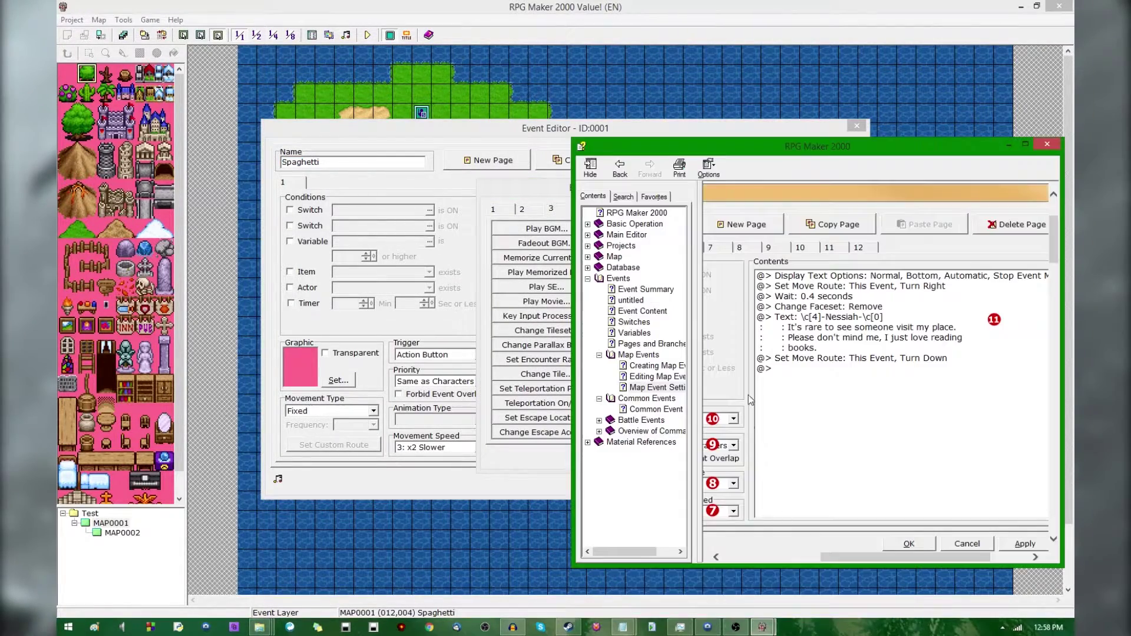
pyautogui.click(762, 627)
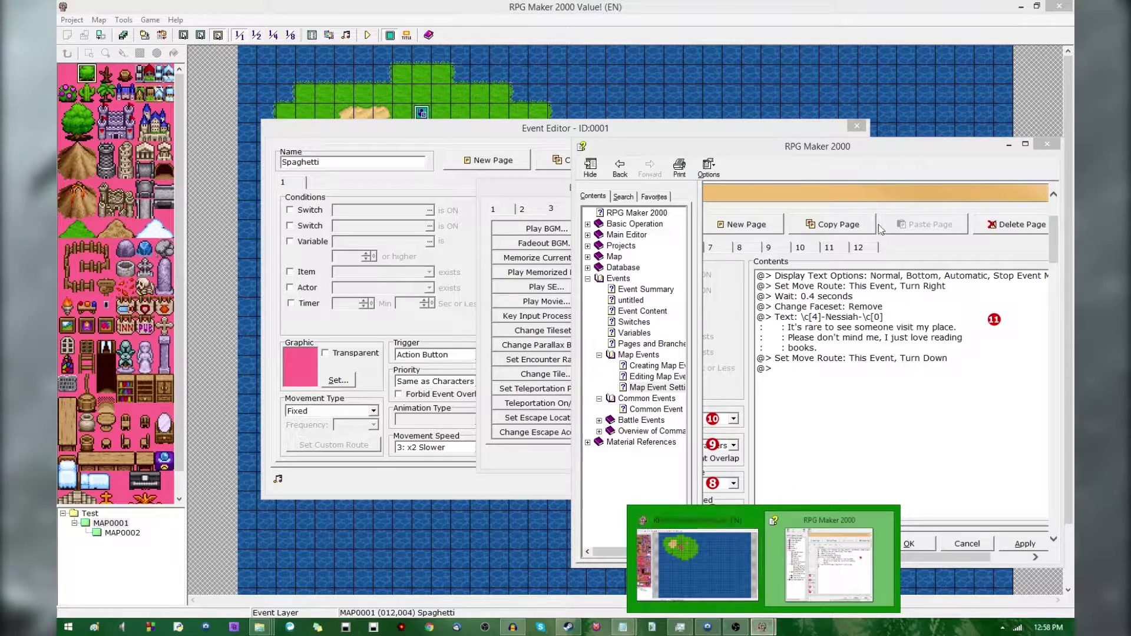
pyautogui.moveTo(895, 153); pyautogui.dragTo(649, 153)
pyautogui.doubleClick(647, 153)
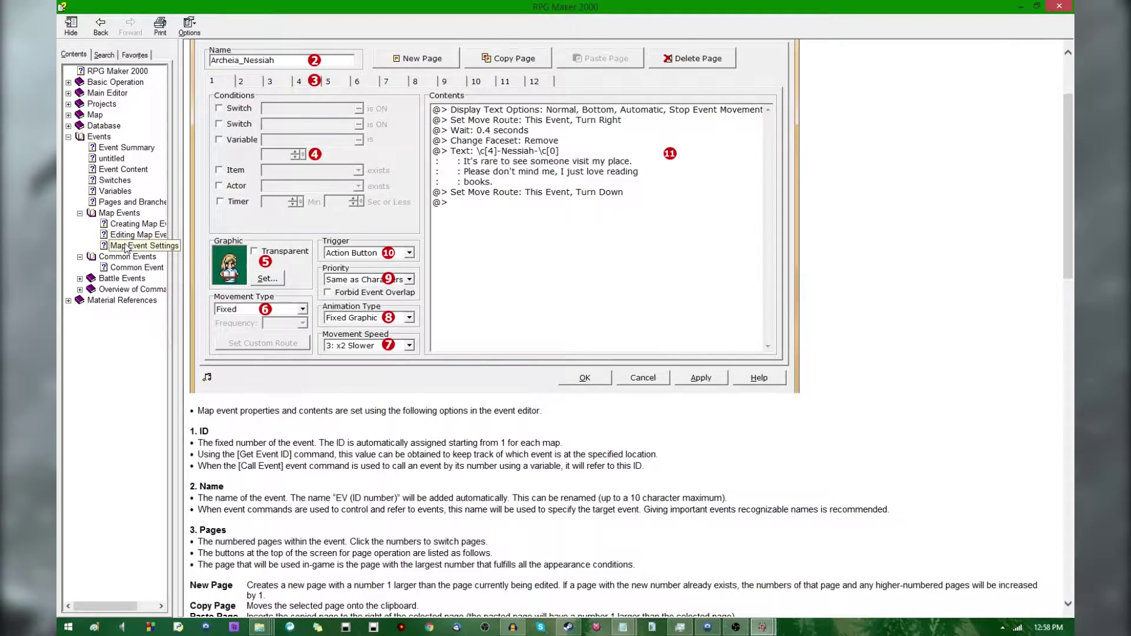
pyautogui.scroll(-7, 126, 247)
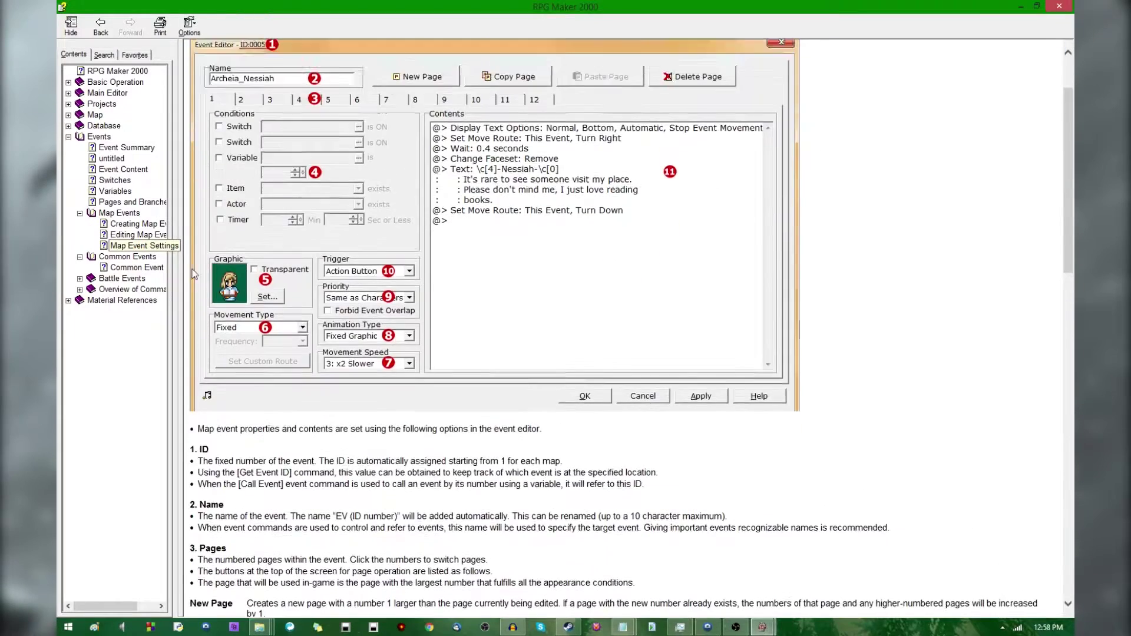
# Expand Overview of Commands and its Event Command List in the help contents, and widen the contents pane.
pyautogui.click(127, 257)
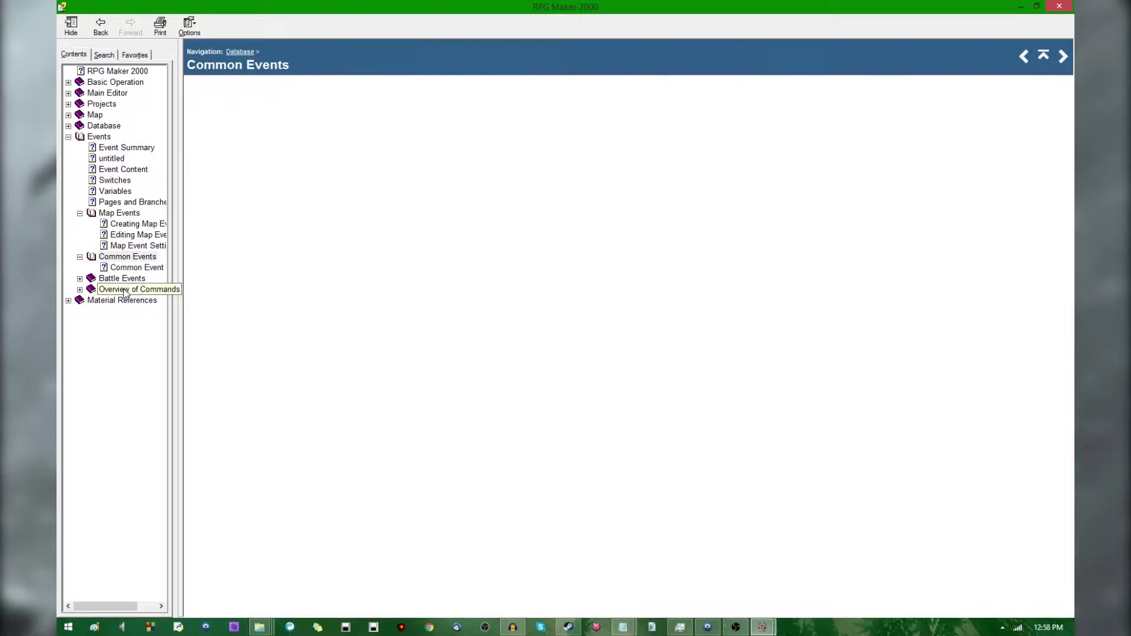
pyautogui.click(100, 291)
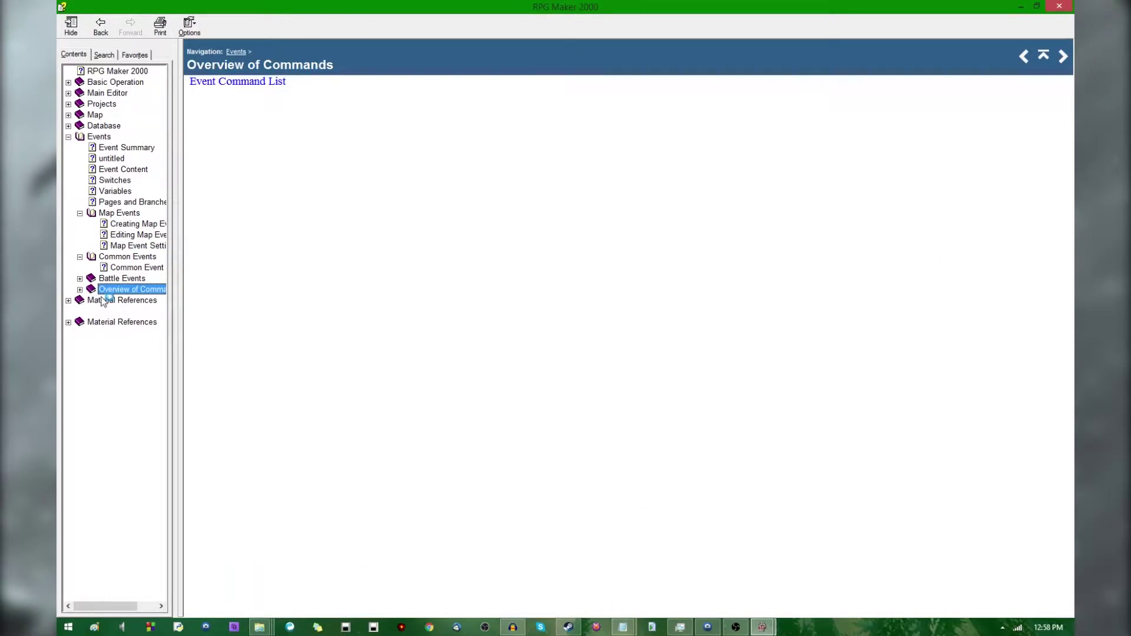
pyautogui.click(112, 302)
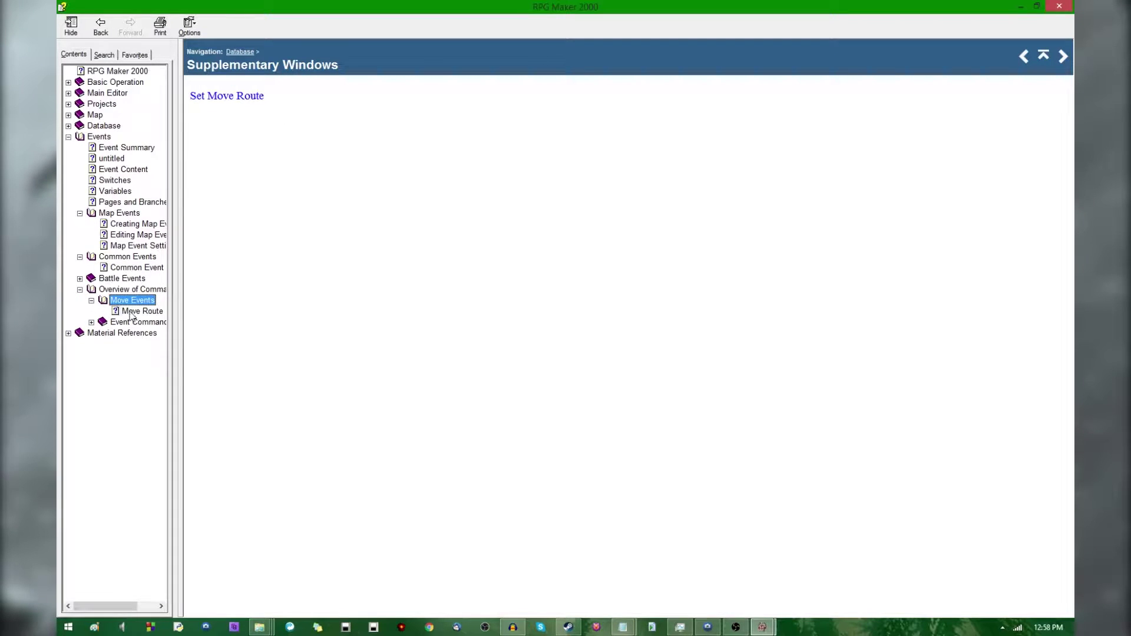
pyautogui.click(92, 322)
pyautogui.moveTo(176, 270); pyautogui.dragTo(248, 278)
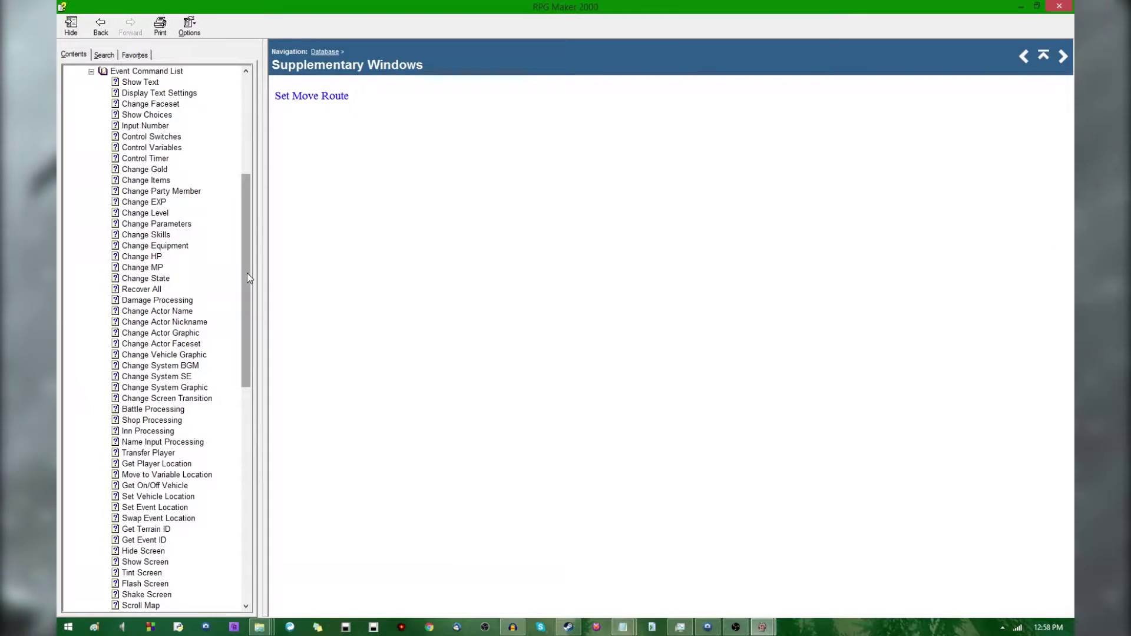
pyautogui.scroll(2, 247, 273)
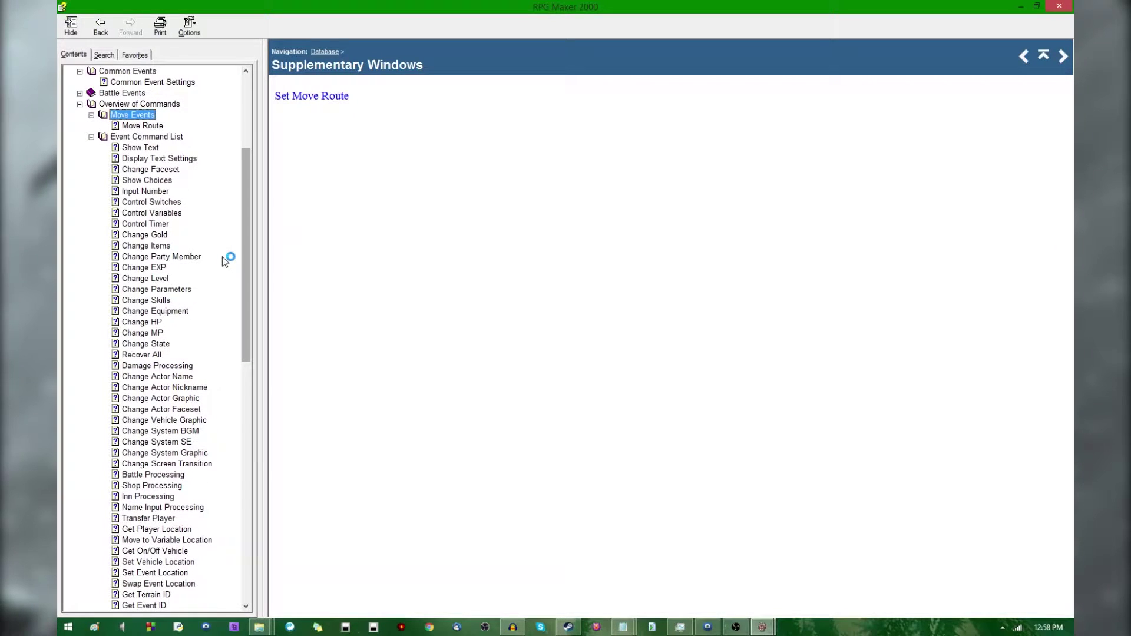
# Look through the Event Command List topics, including Change Party Member, Stop All Movement and Change Menu Access, for a map transfer command.
pyautogui.click(222, 257)
pyautogui.scroll(-5, 222, 258)
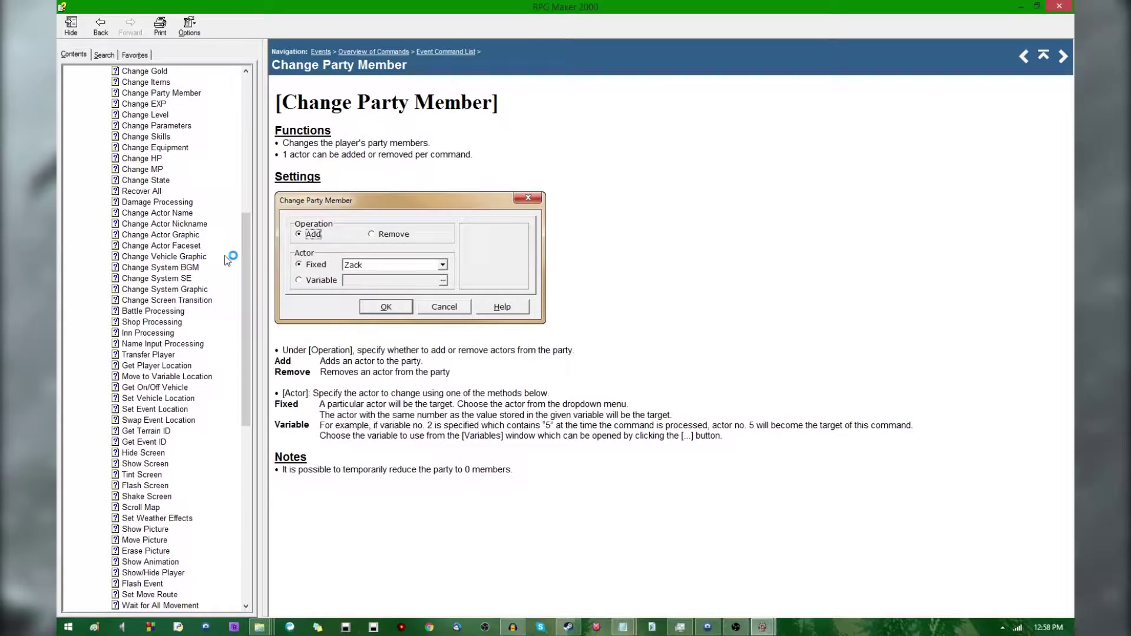
pyautogui.click(227, 258)
pyautogui.scroll(-11, 226, 259)
pyautogui.click(227, 257)
pyautogui.scroll(-3, 226, 256)
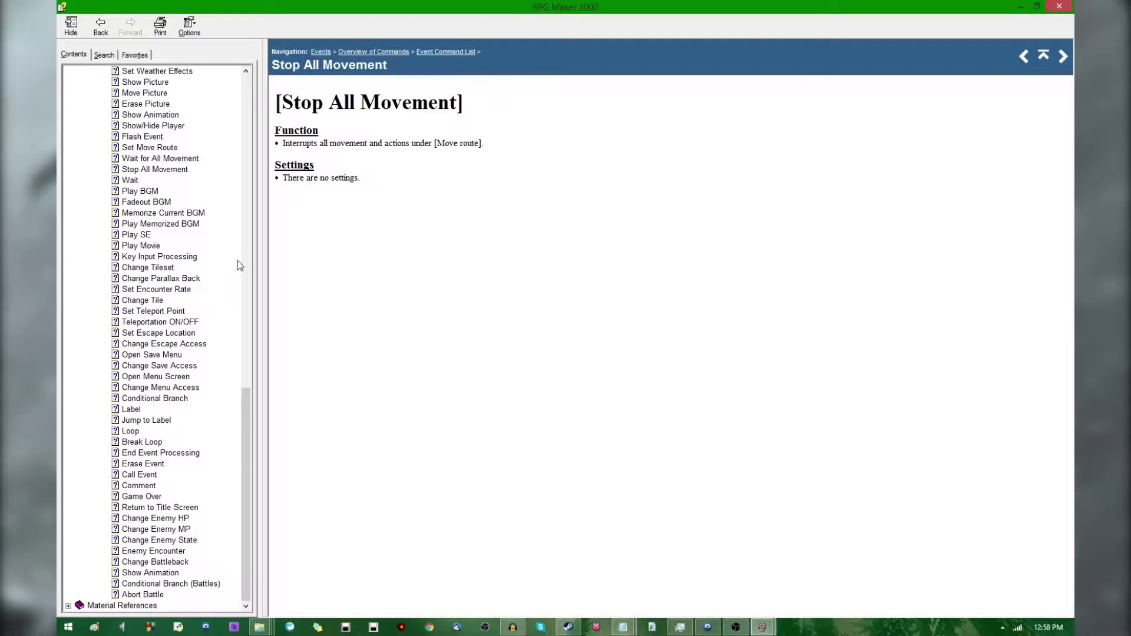
pyautogui.moveTo(245, 415); pyautogui.dragTo(234, 435)
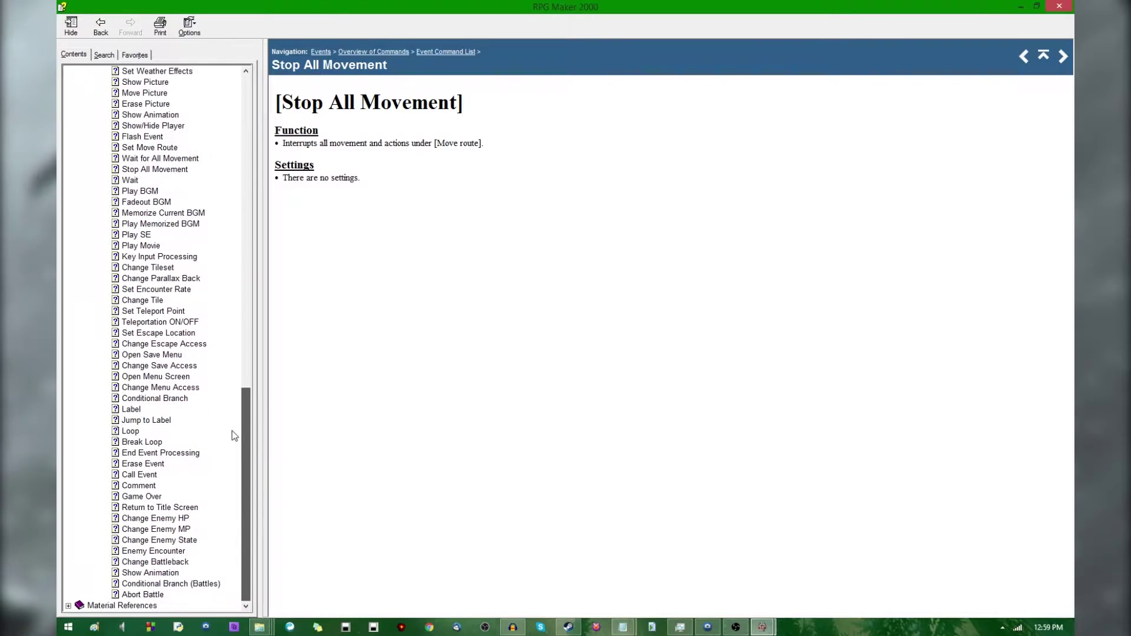
pyautogui.click(216, 386)
pyautogui.scroll(4, 216, 370)
pyautogui.scroll(16, 216, 369)
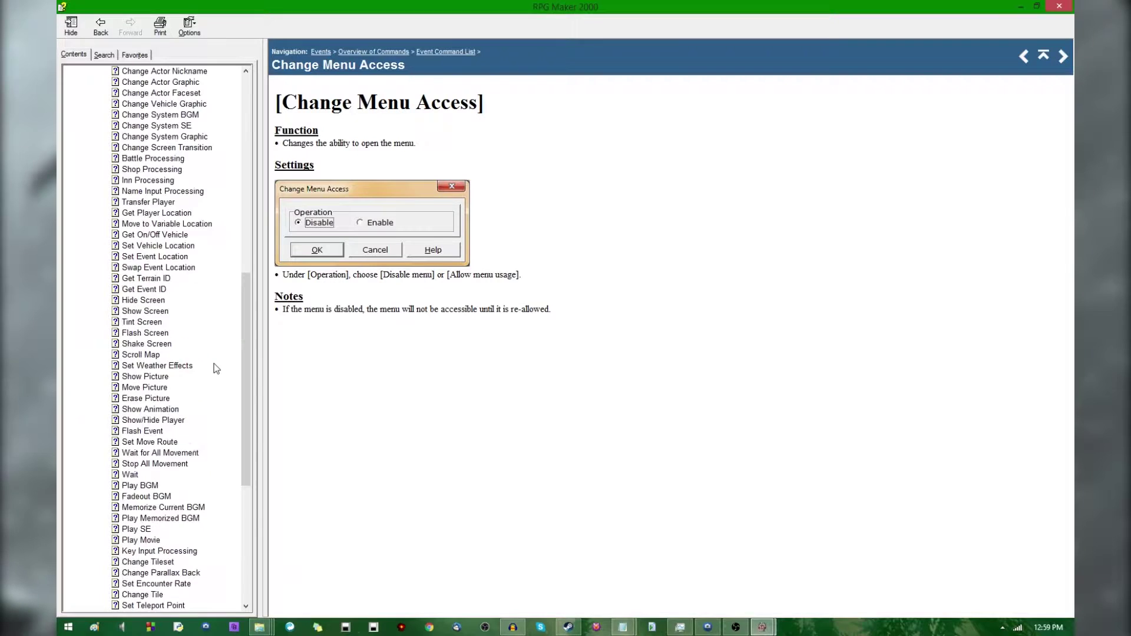
pyautogui.scroll(-4, 216, 365)
pyautogui.scroll(-16, 215, 366)
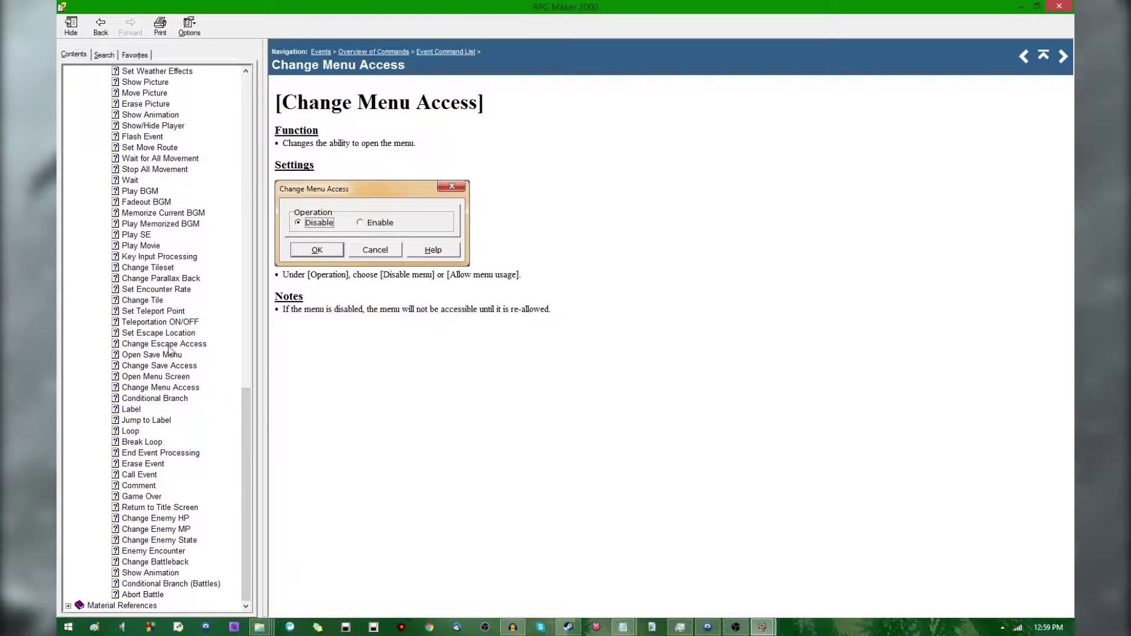
pyautogui.moveTo(242, 426); pyautogui.dragTo(246, 97)
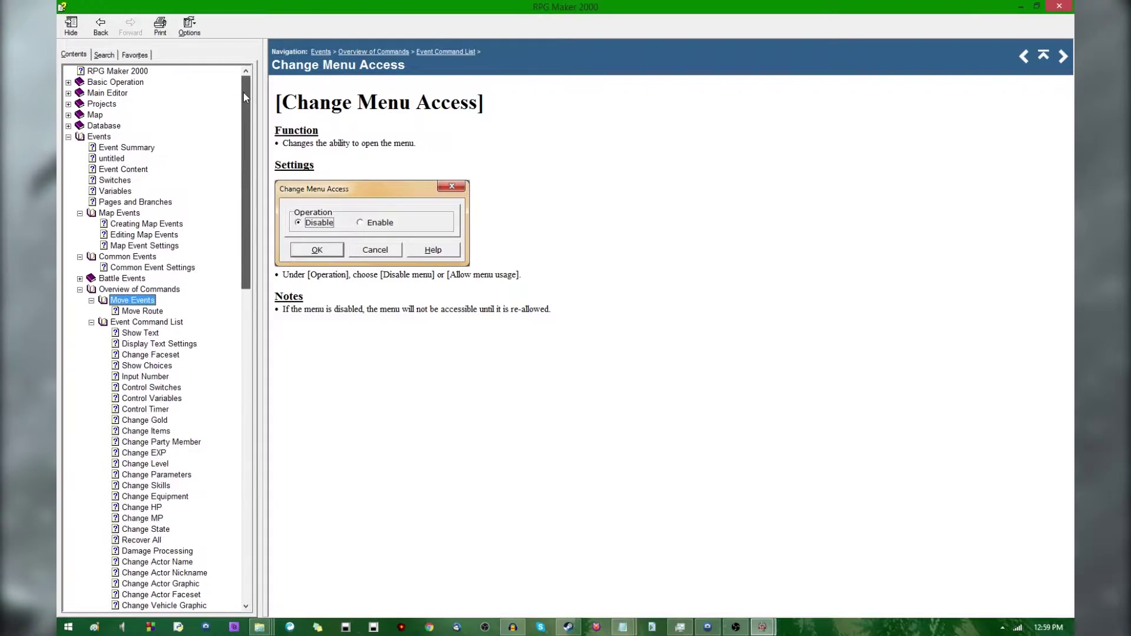
# Search the help for "Go to map" and for "Map".
pyautogui.click(104, 54)
pyautogui.click(119, 82)
pyautogui.doubleClick(118, 83)
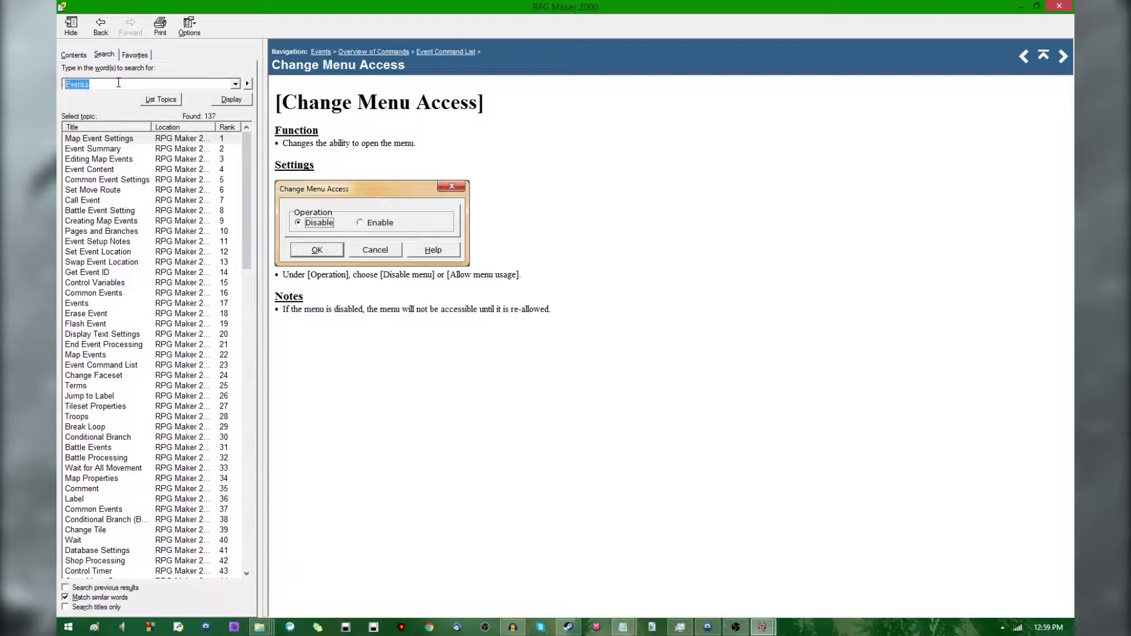
pyautogui.write('Go to map')
pyautogui.press('Return')
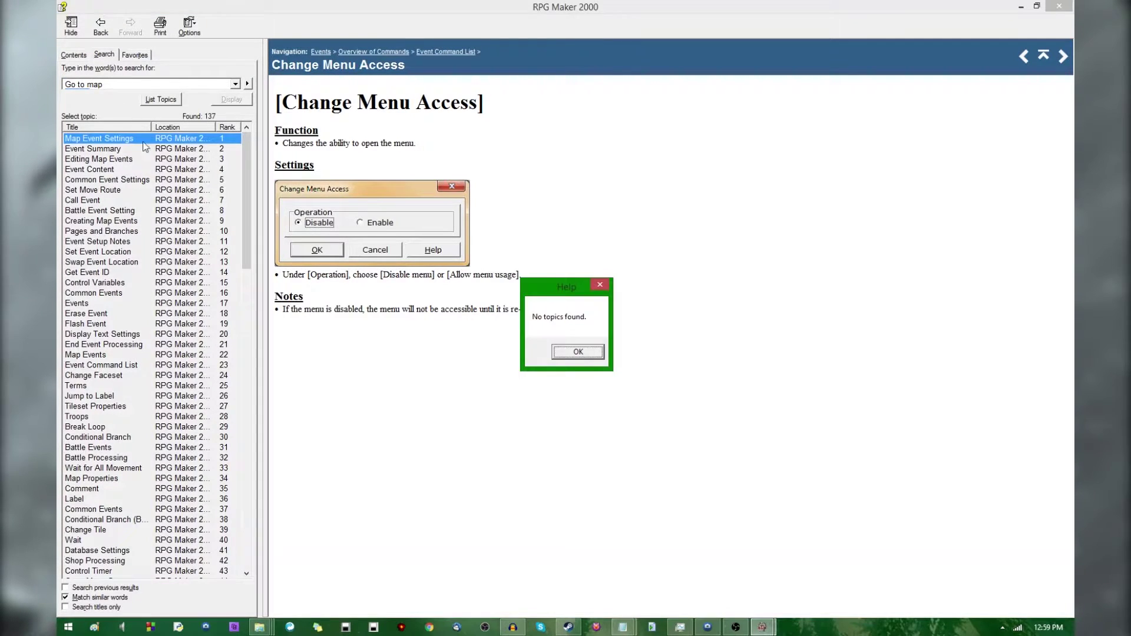
pyautogui.press('Return')
pyautogui.write('Map')
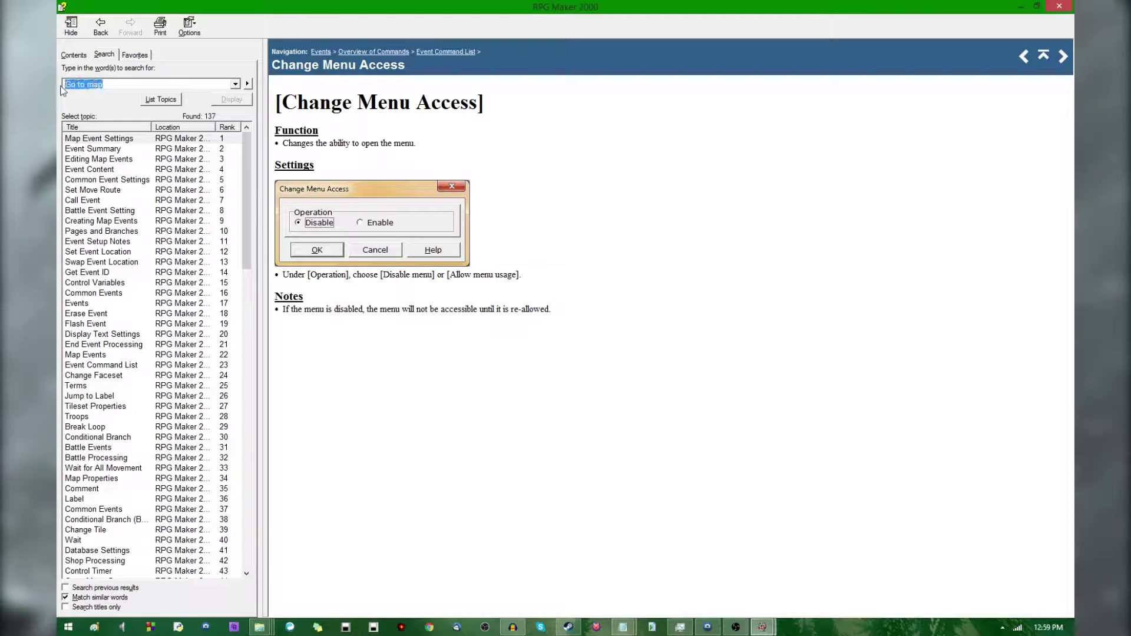
pyautogui.press('Return')
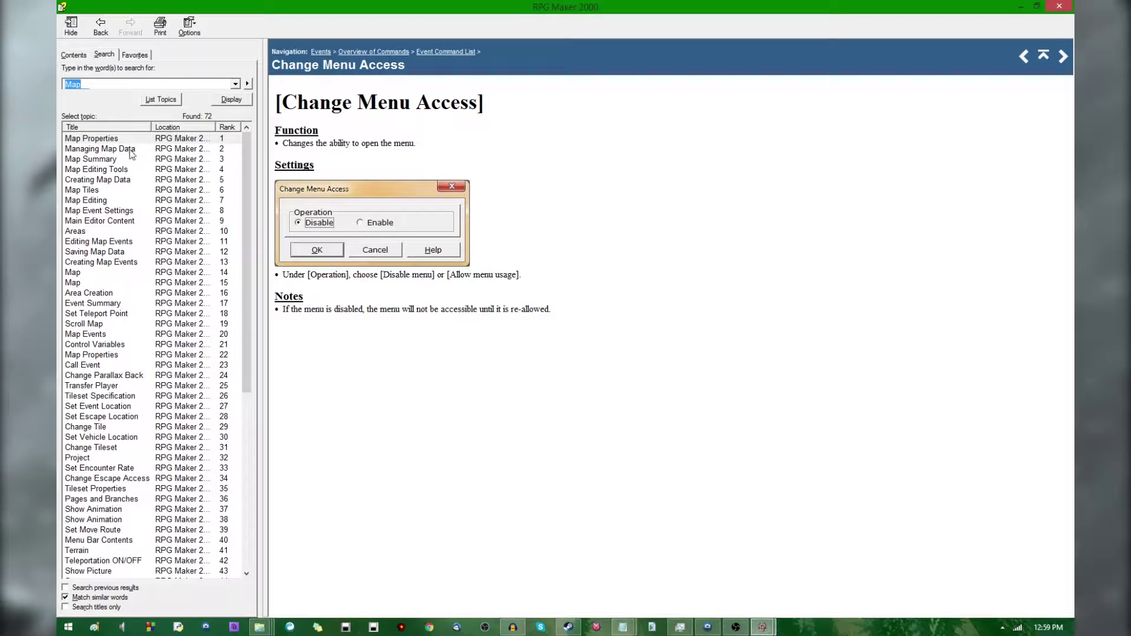
# Search the help for "Change Map", go through the first listed topics and open Set Move Route.
pyautogui.write('Change Map')
pyautogui.press('Return')
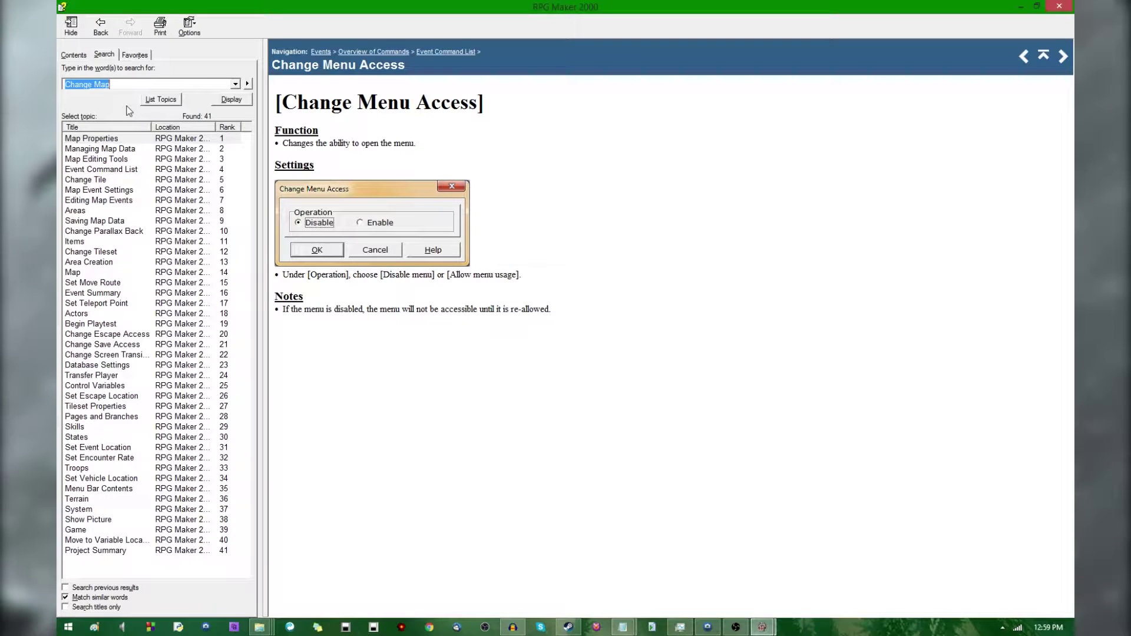
pyautogui.click(129, 138)
pyautogui.click(127, 148)
pyautogui.click(124, 158)
pyautogui.click(124, 171)
pyautogui.click(125, 180)
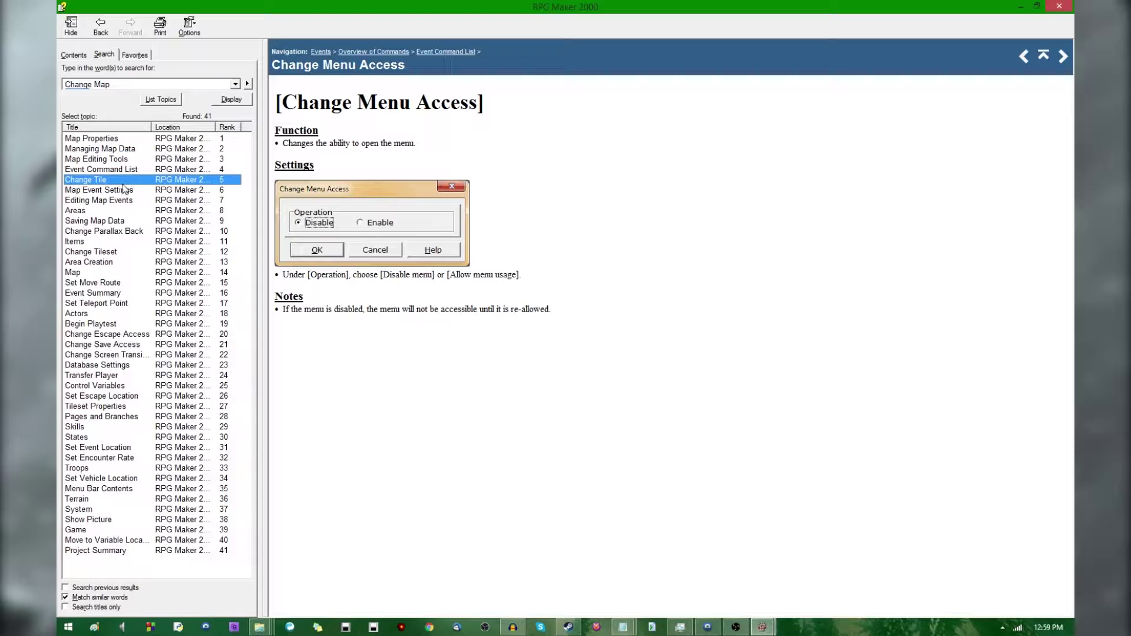
pyautogui.click(131, 222)
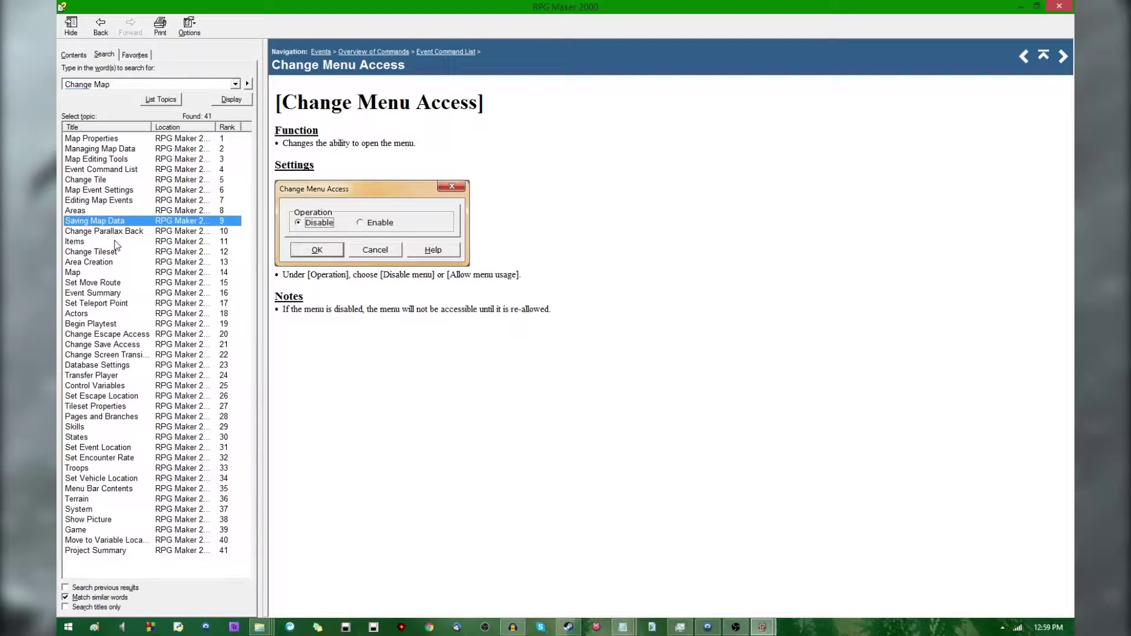
pyautogui.click(114, 241)
pyautogui.click(118, 252)
pyautogui.click(134, 264)
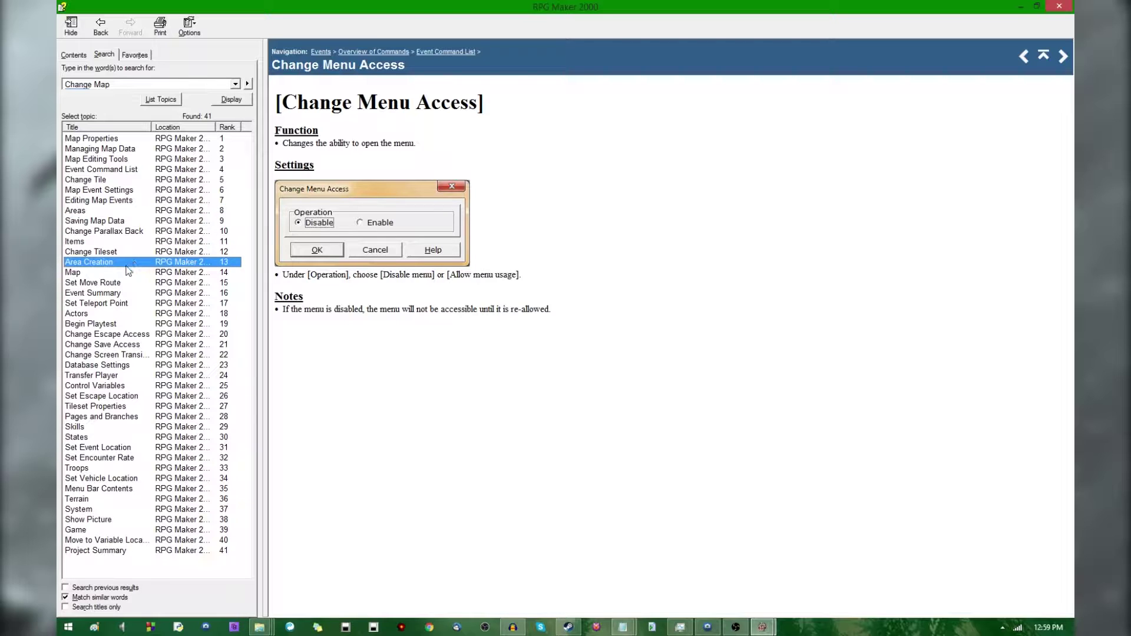
pyautogui.click(129, 274)
pyautogui.click(129, 283)
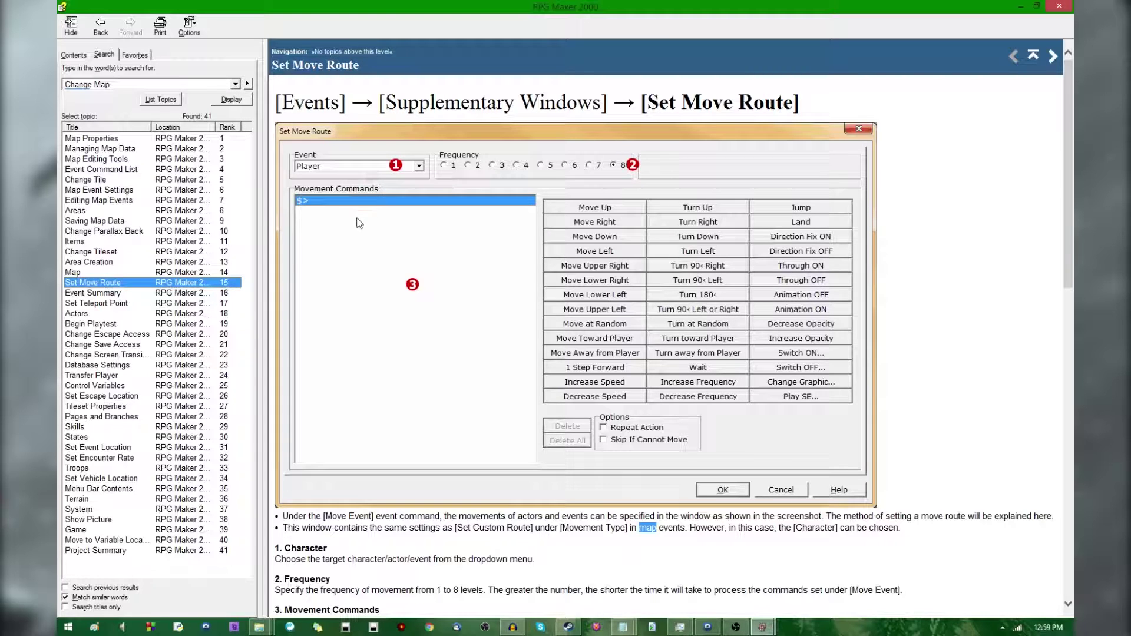
# Read the Set Teleport Point and Transfer Player help topics.
pyautogui.doubleClick(136, 302)
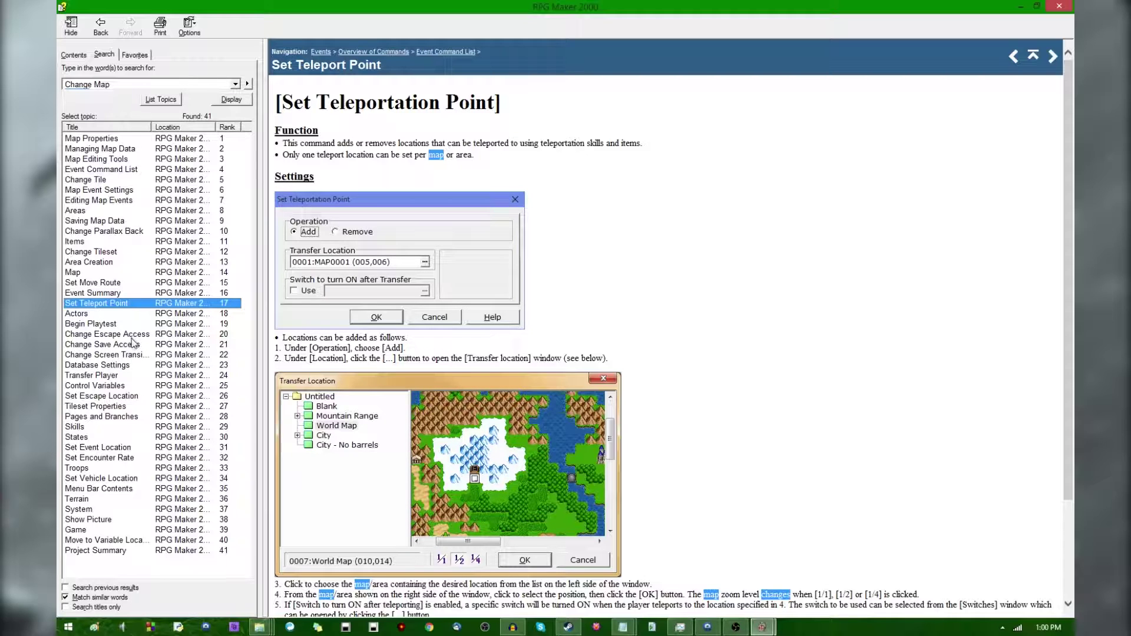
pyautogui.click(121, 377)
pyautogui.doubleClick(121, 377)
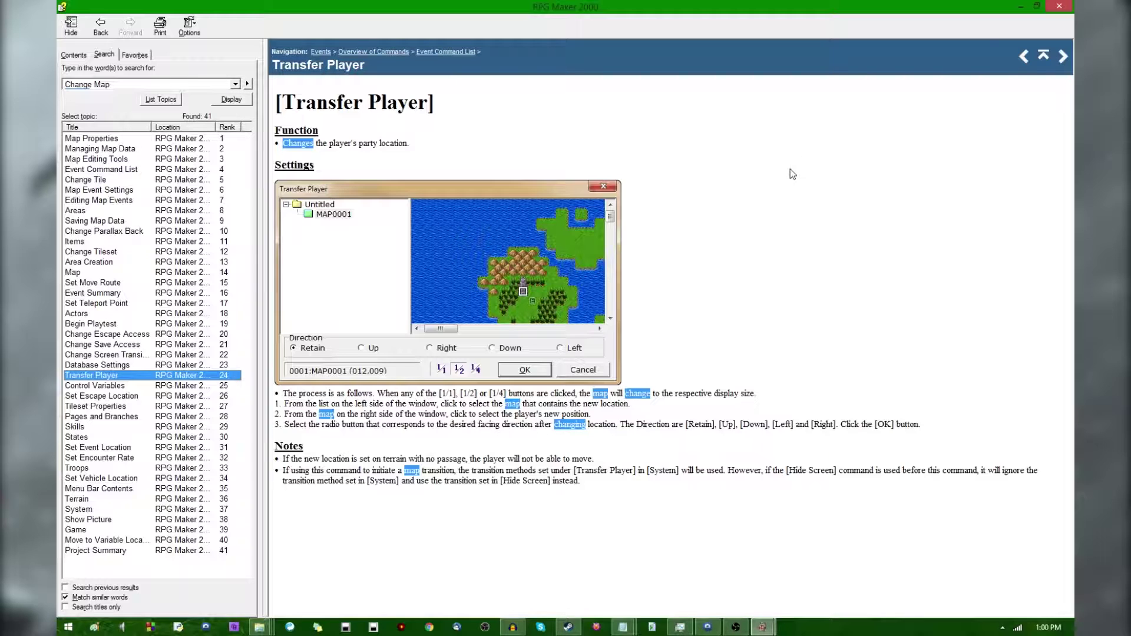
# Add a Transfer Player command to the Spaghetti event with MAP0002 (003,002) as the destination.
pyautogui.click(1018, 7)
pyautogui.moveTo(599, 186); pyautogui.dragTo(419, 234)
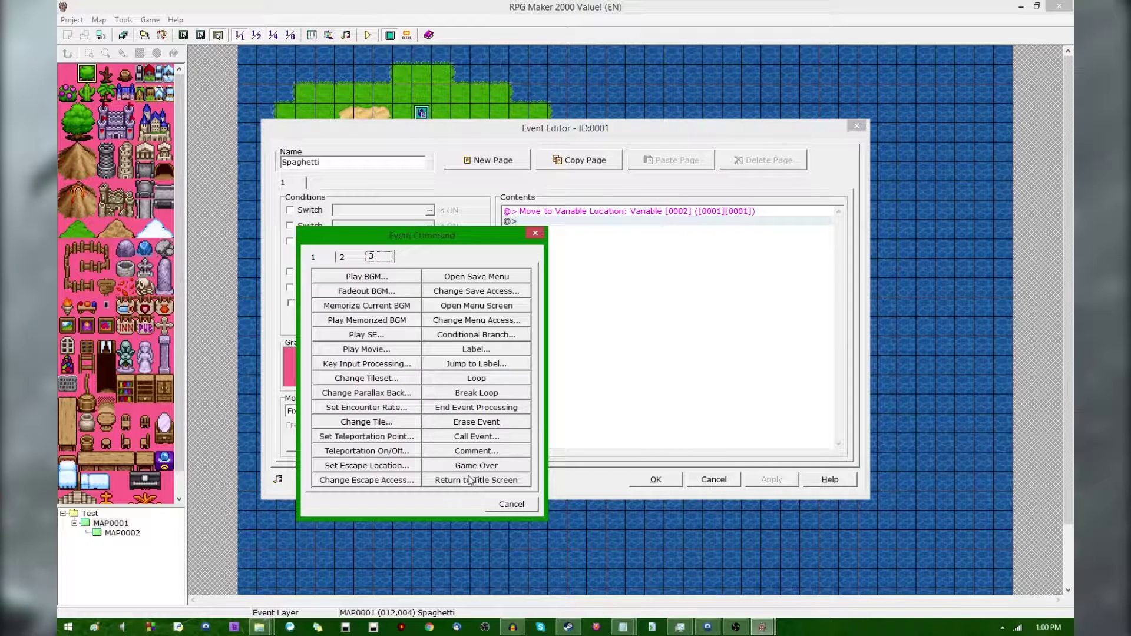
pyautogui.click(343, 258)
pyautogui.click(369, 291)
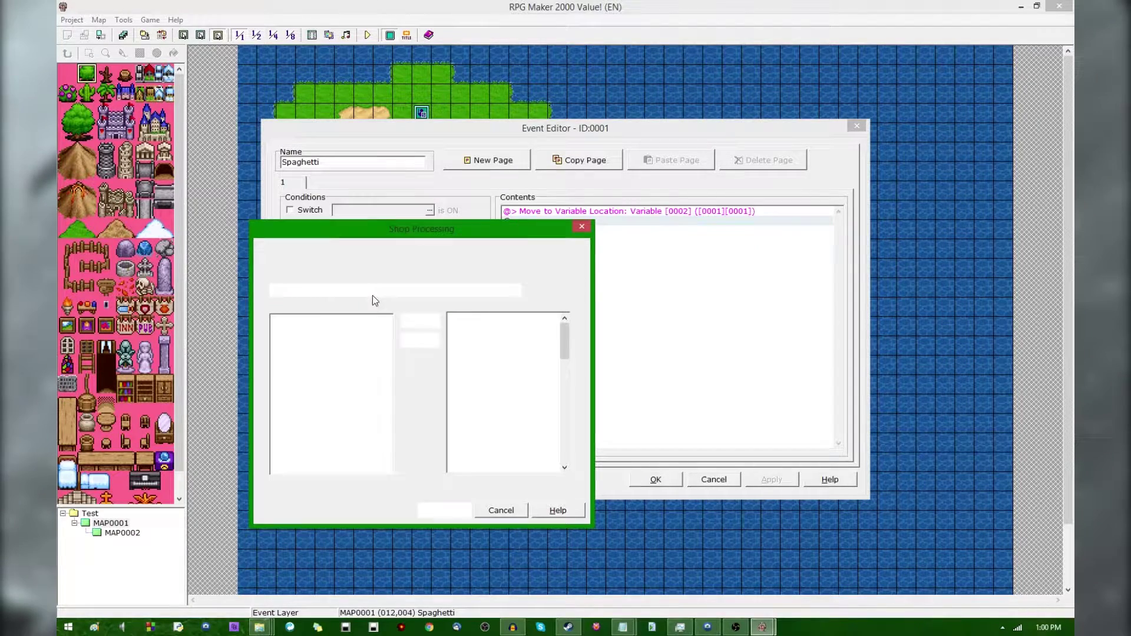
pyautogui.click(506, 513)
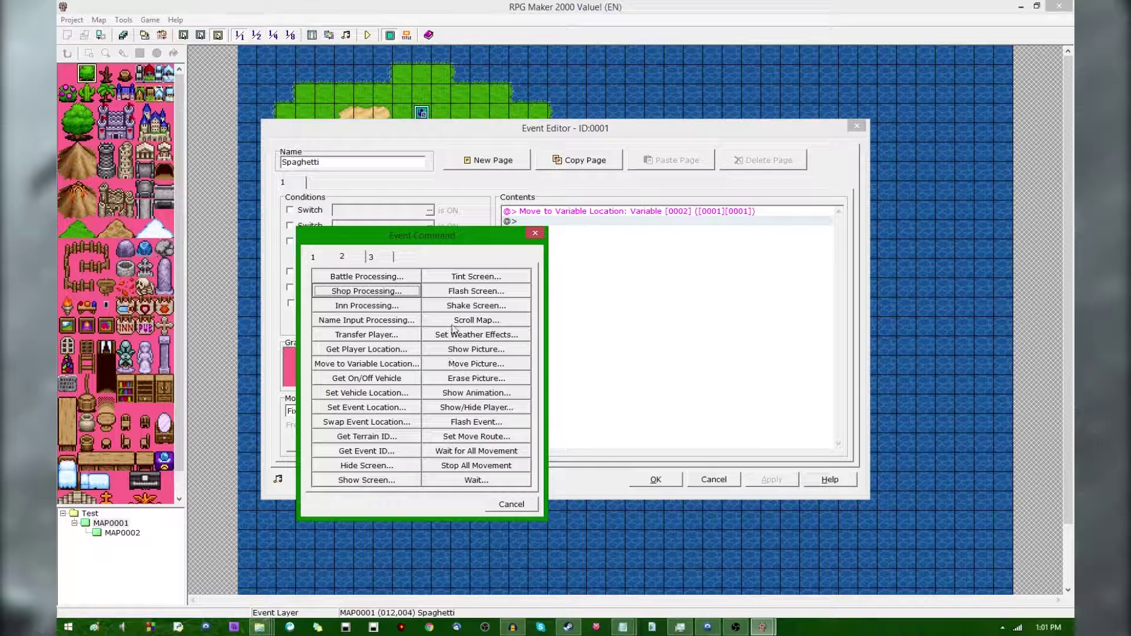
pyautogui.click(377, 335)
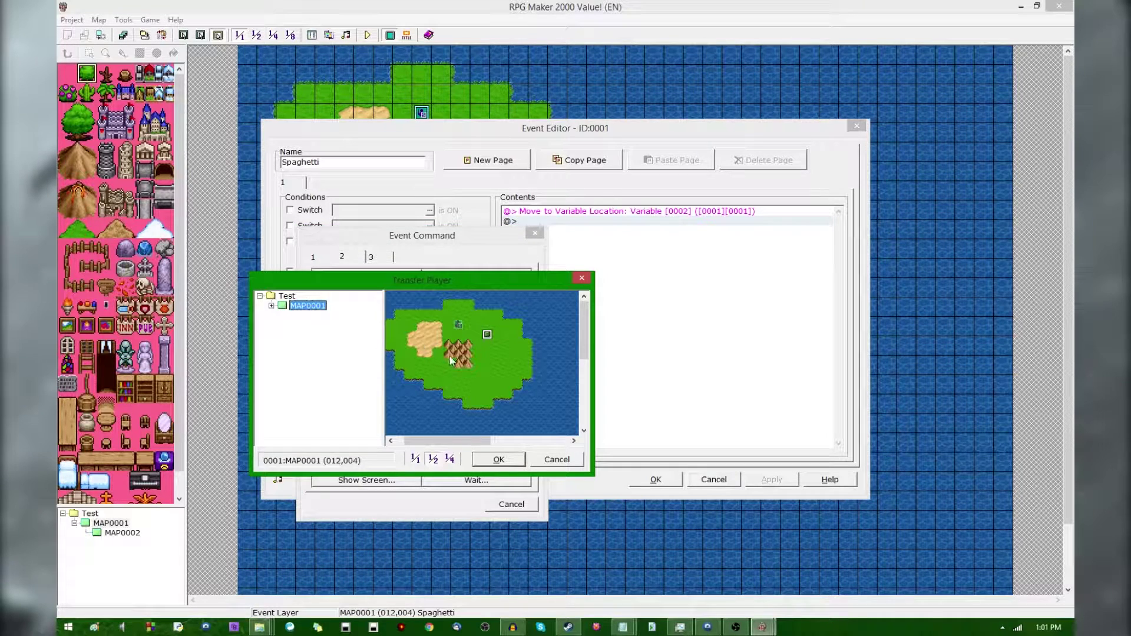
pyautogui.click(271, 306)
pyautogui.click(321, 315)
pyautogui.click(419, 315)
pyautogui.click(415, 459)
pyautogui.click(498, 459)
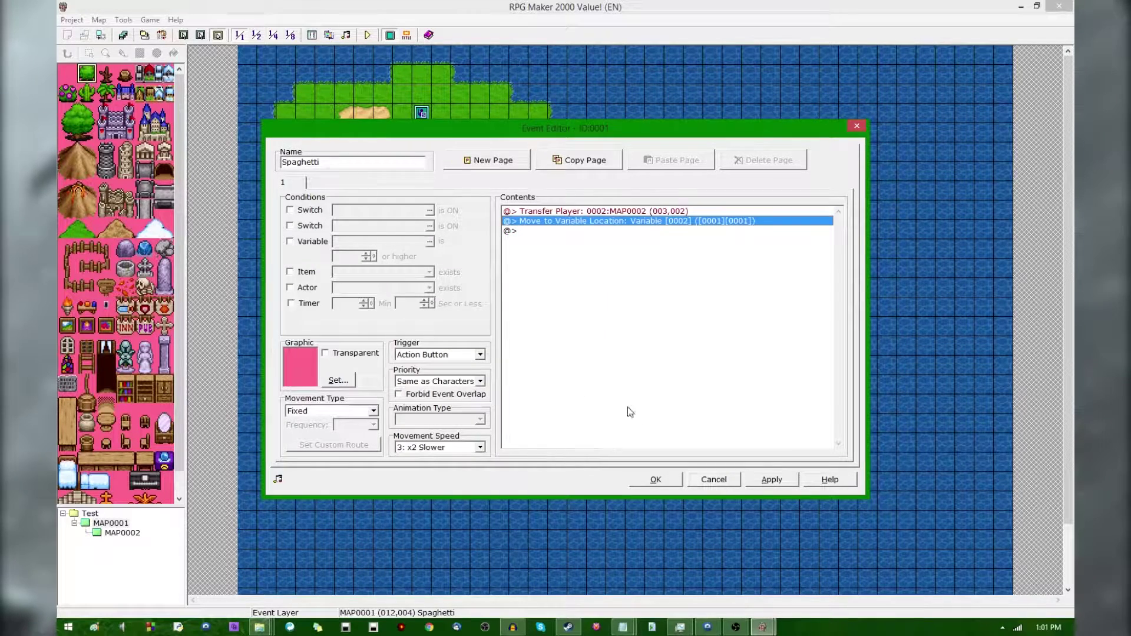
# Delete the Move to Variable Location command from the Spaghetti event and save the event.
pyautogui.click(619, 212)
pyautogui.click(625, 224)
pyautogui.press('Delete')
pyautogui.click(772, 479)
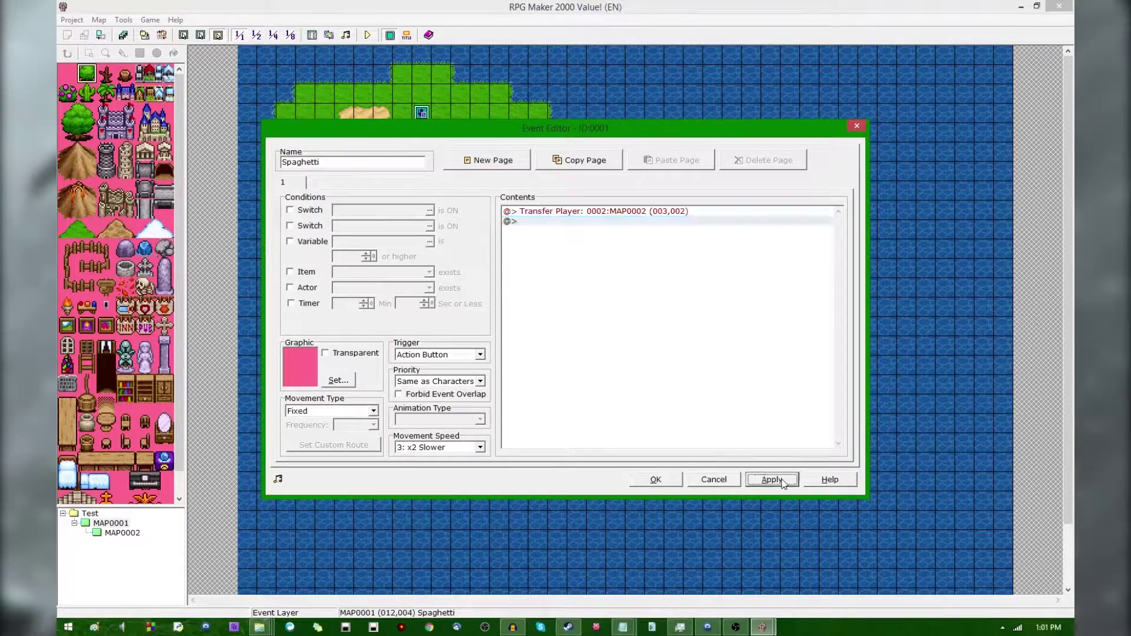
pyautogui.click(656, 480)
pyautogui.press('F5')
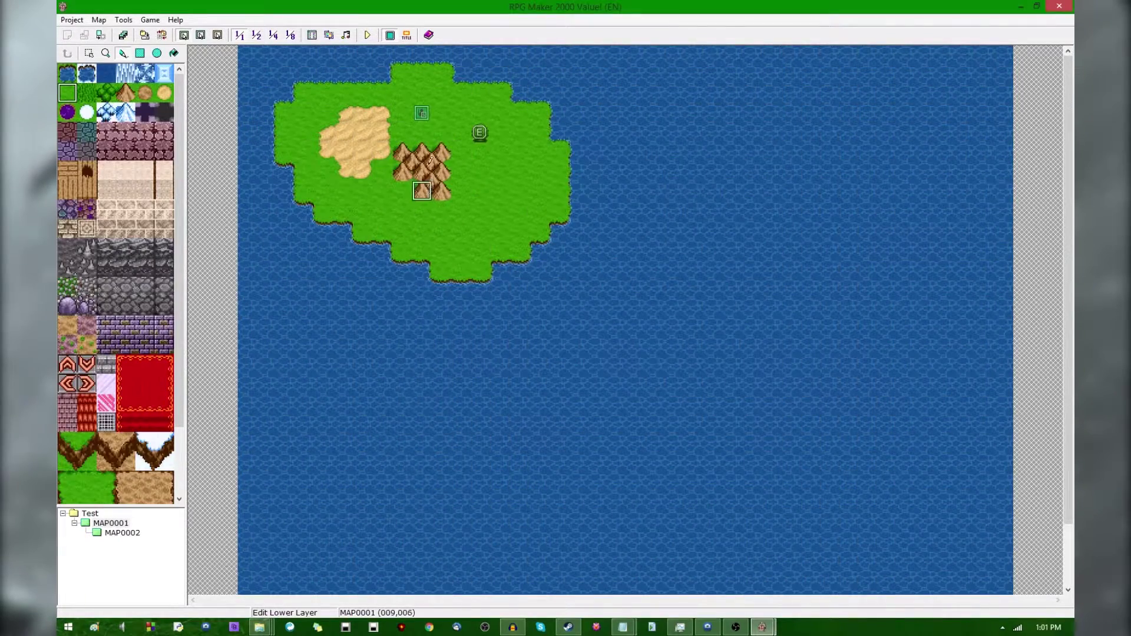
# Save the project, start a new game in a playtest and walk the hero onto the Spaghetti event.
pyautogui.click(367, 35)
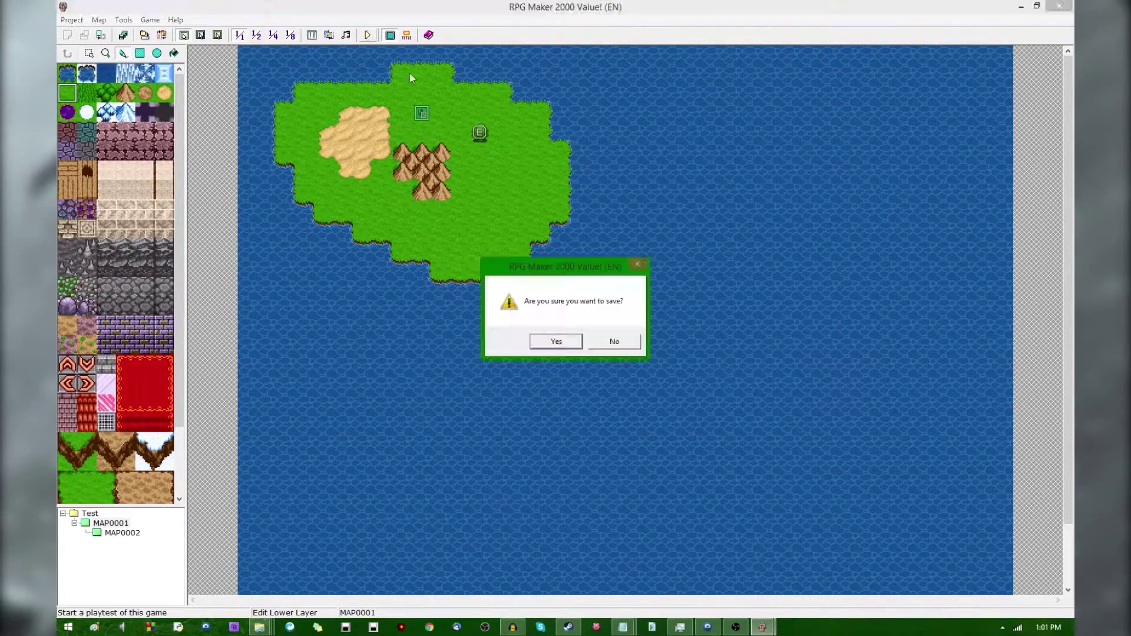
pyautogui.click(561, 343)
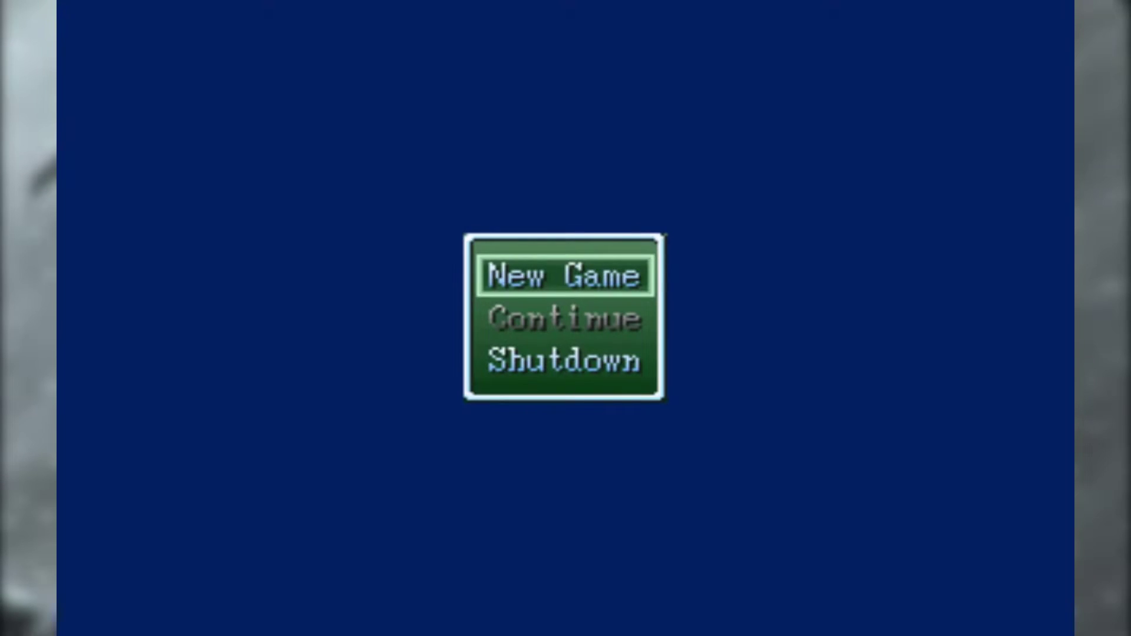
pyautogui.press('Return')
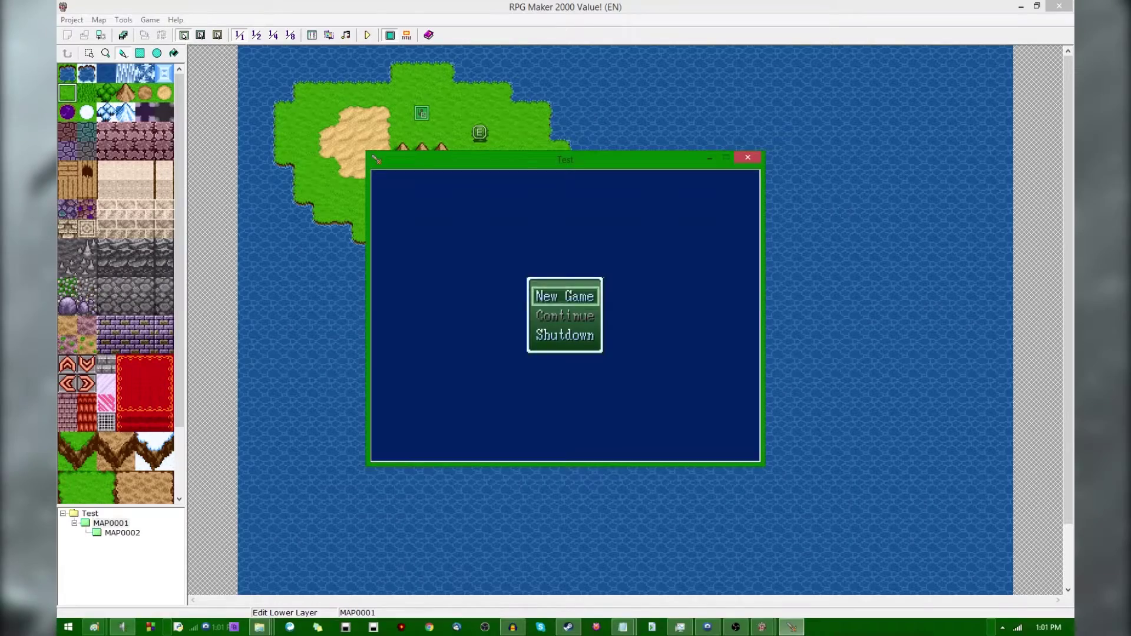
pyautogui.press('Return')
pyautogui.press('Right')
pyautogui.press('Down')
pyautogui.press('Right')
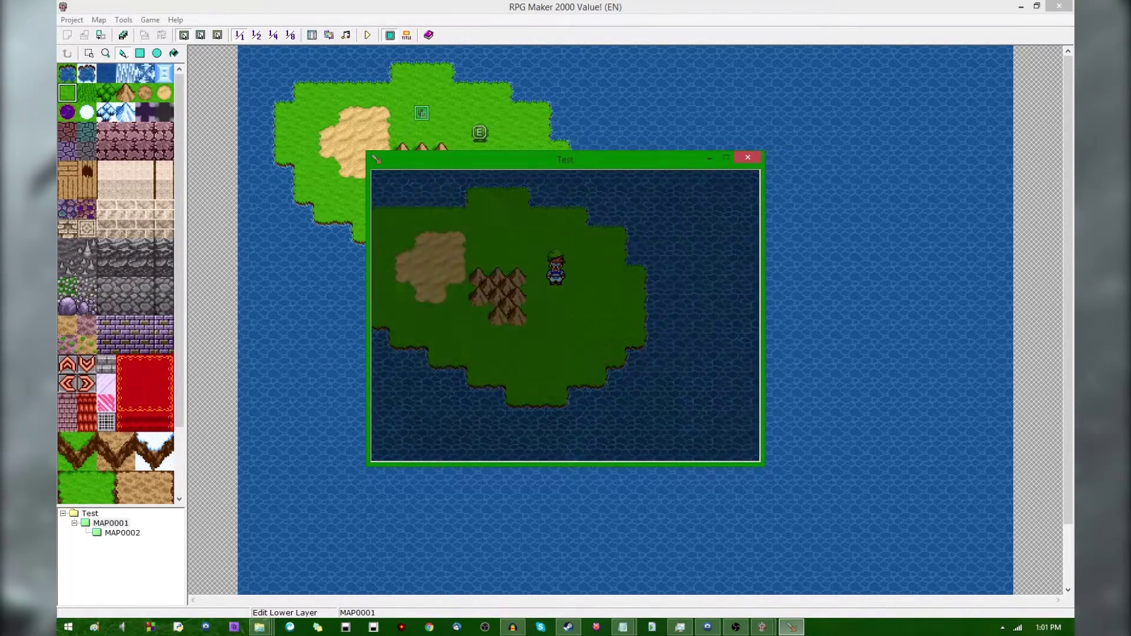
# Walk the hero around MAP0002 to check the transfer, and end the playtest.
pyautogui.press('Right')
pyautogui.press('Down')
pyautogui.press('Left')
pyautogui.press('Up')
pyautogui.press('Left')
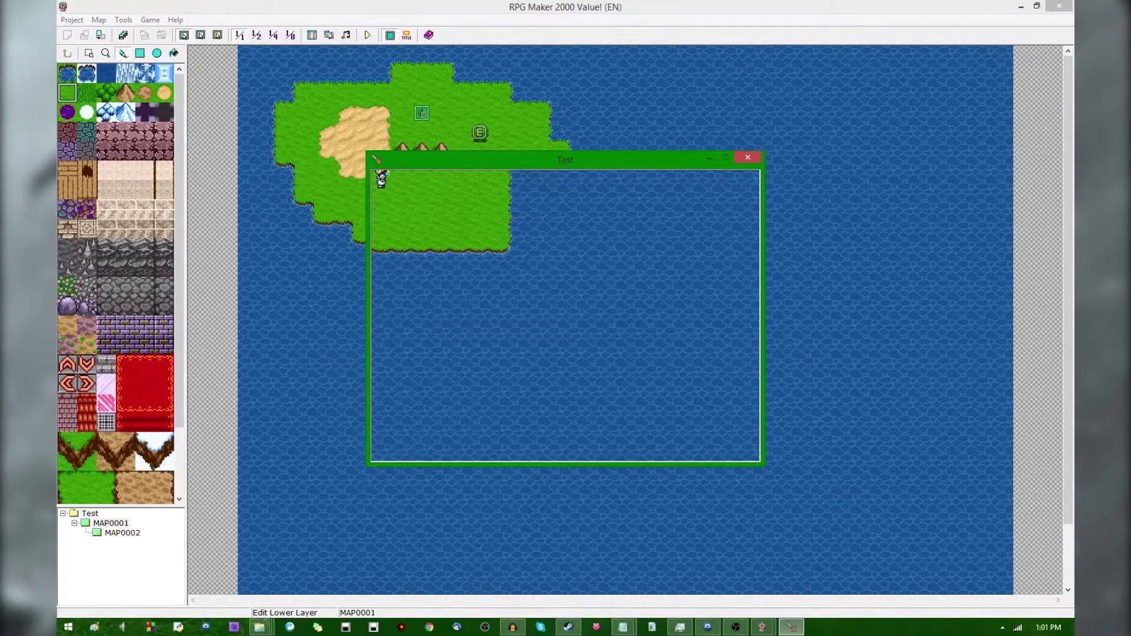
pyautogui.press('Down')
pyautogui.press('Right')
pyautogui.press('Right')
pyautogui.press('Up')
pyautogui.press('Left')
pyautogui.press('Down')
pyautogui.press('Right')
pyautogui.press('Up')
pyautogui.press('Right')
pyautogui.press('Up')
pyautogui.press('Left')
pyautogui.press('Down')
pyautogui.press('Right')
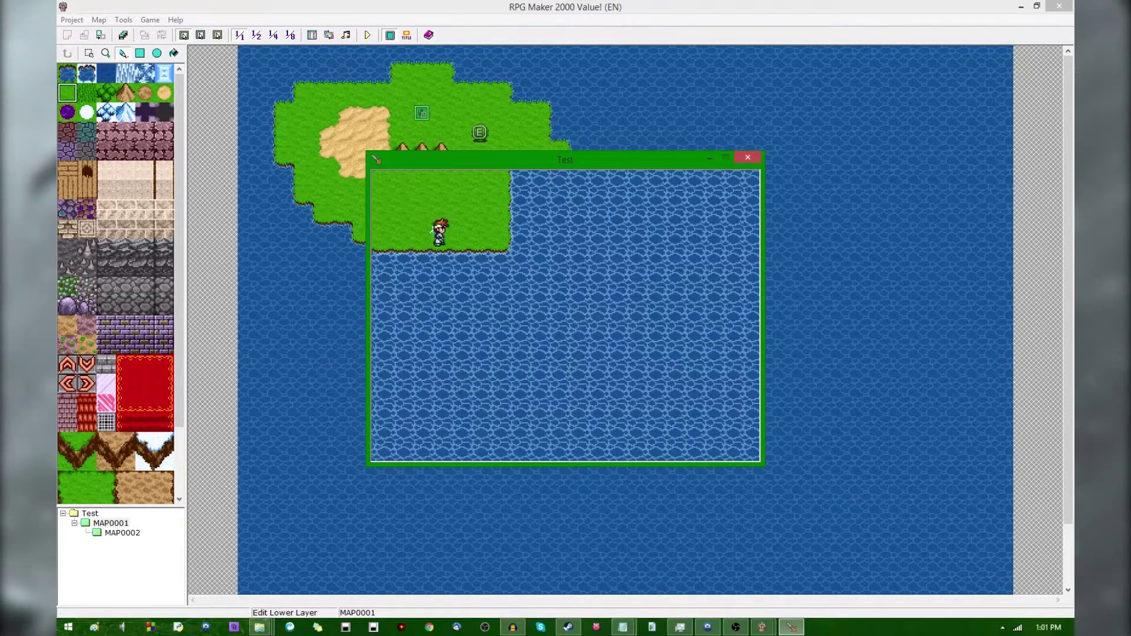
pyautogui.press('Up')
pyautogui.press('Left')
pyautogui.press('Right')
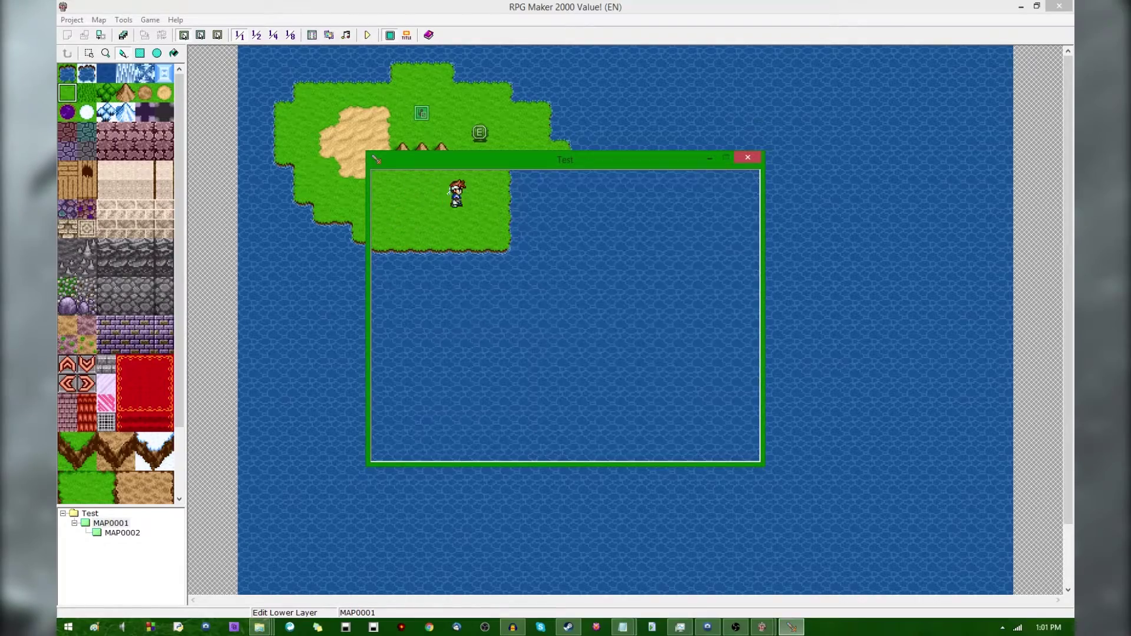
pyautogui.click(747, 158)
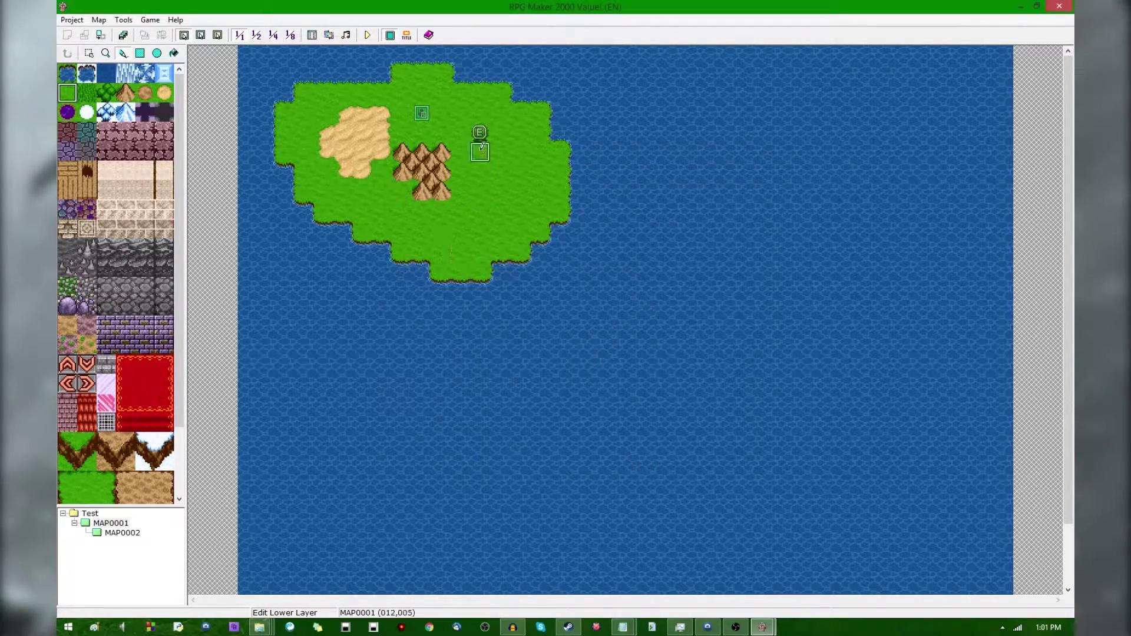
# Look at the Actors page of the Database and the Title folder of the Resource Manager.
pyautogui.click(313, 36)
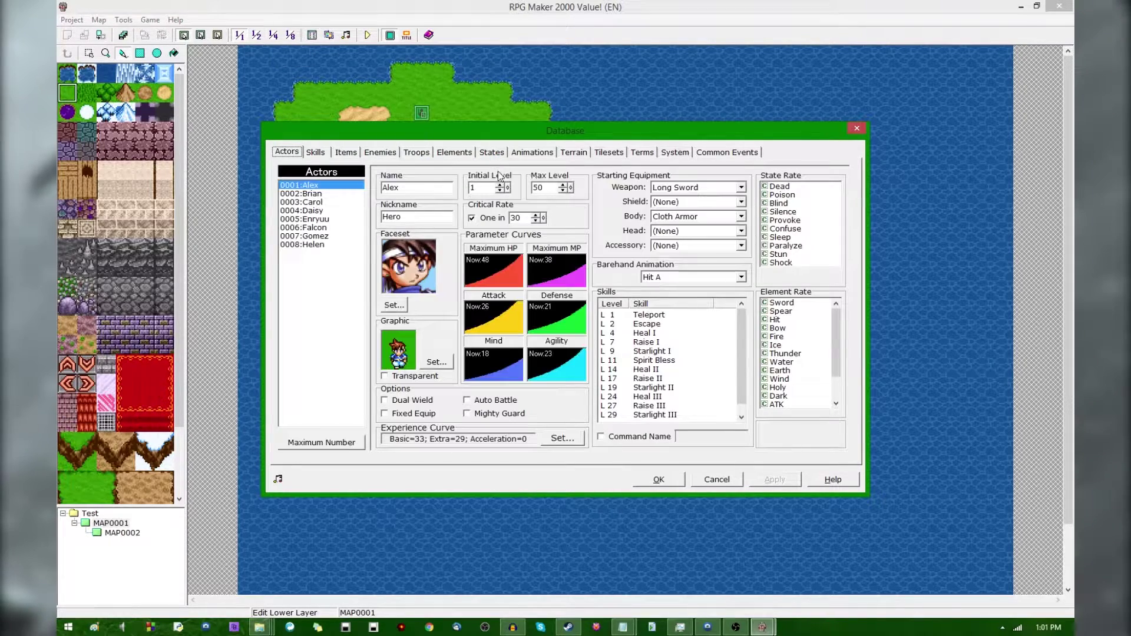
pyautogui.click(856, 128)
pyautogui.click(330, 35)
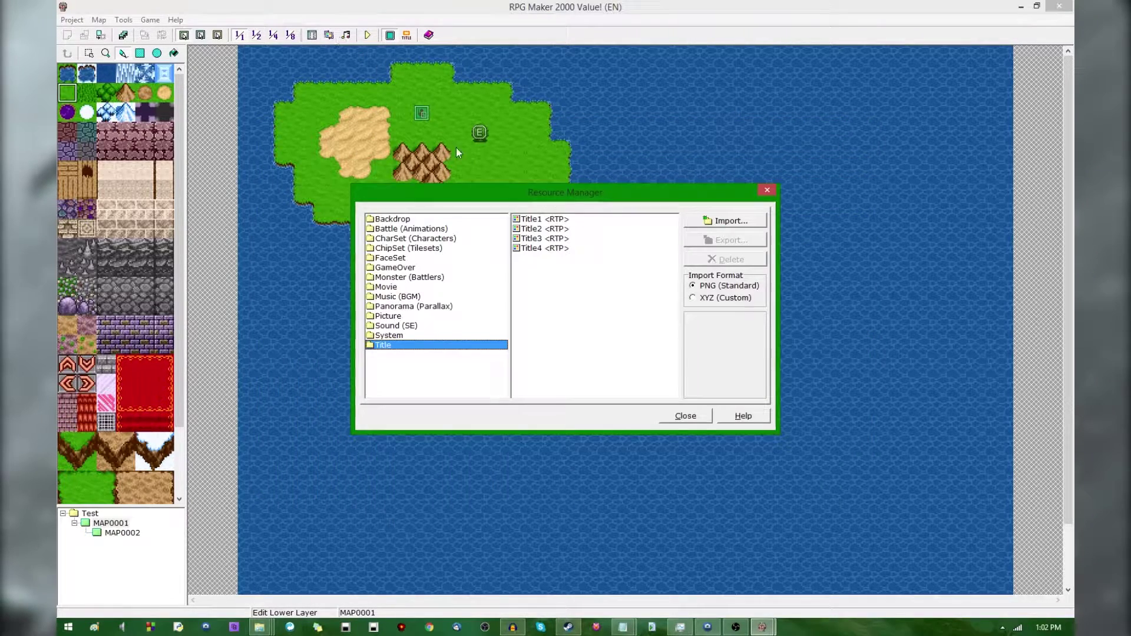
pyautogui.click(768, 190)
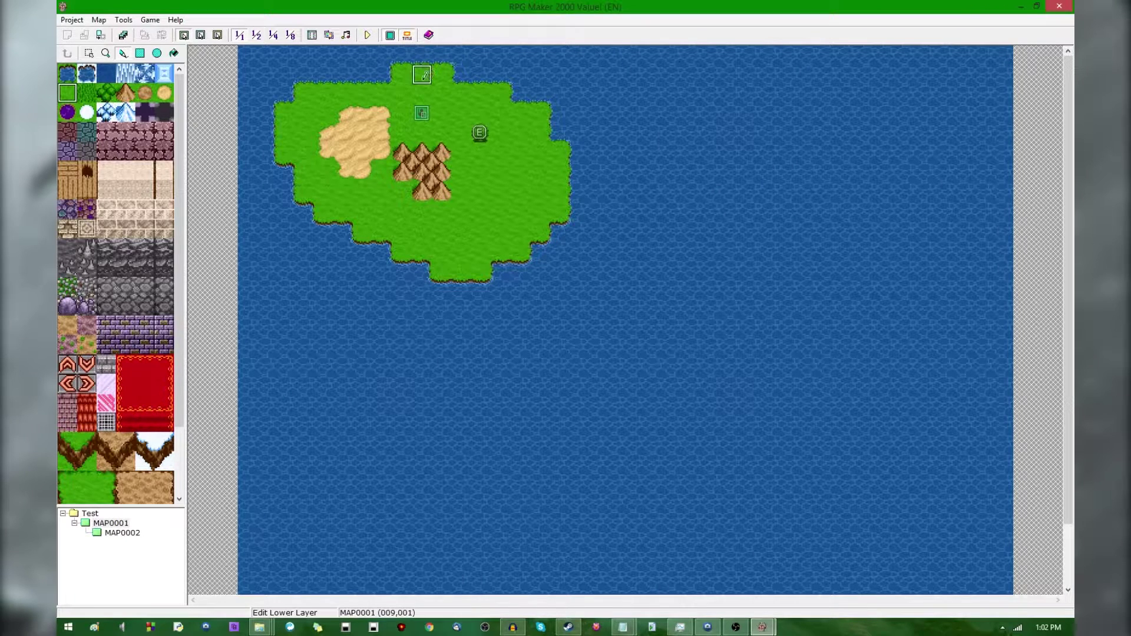
# Set playtests to windowed mode with the title screen displayed, and test this by walking around in a new game.
pyautogui.click(390, 35)
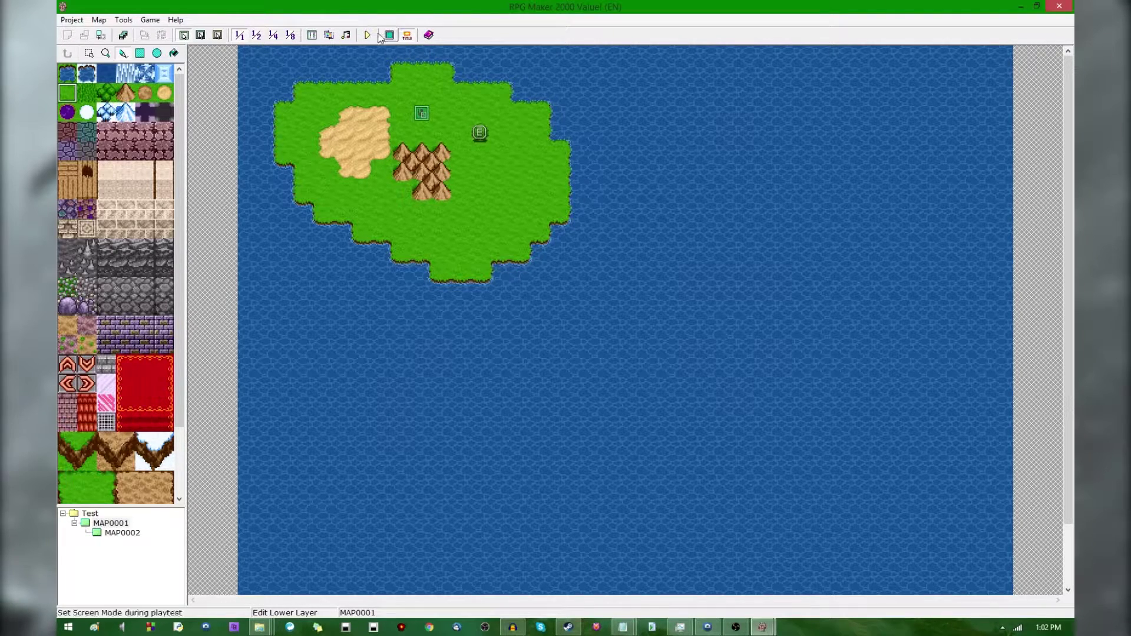
pyautogui.click(369, 36)
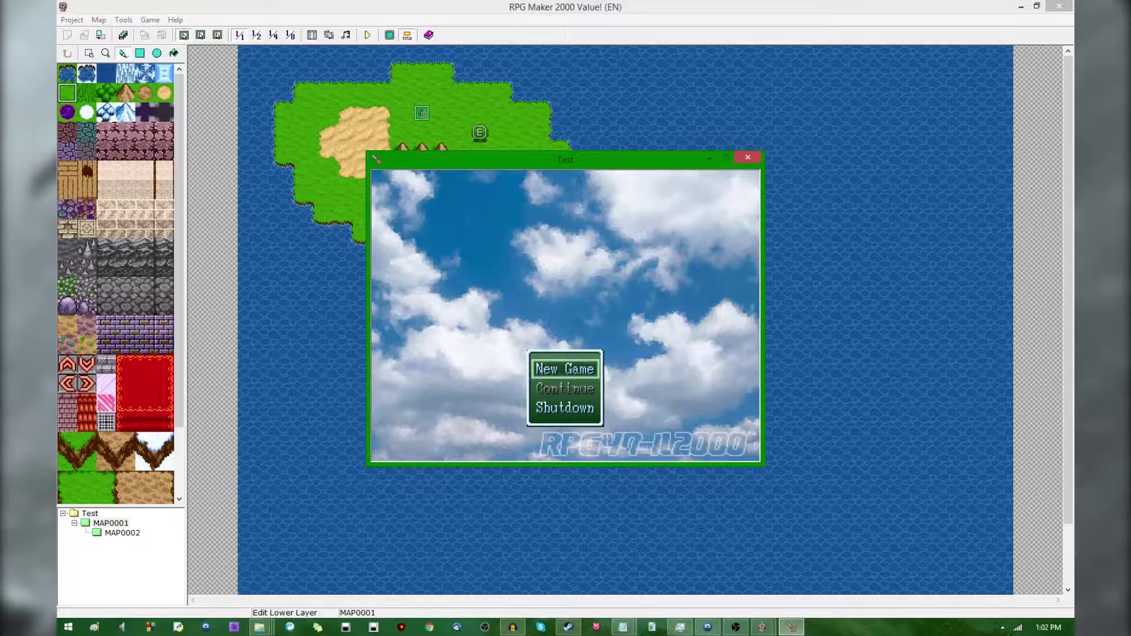
pyautogui.press('Return')
pyautogui.press('Down')
pyautogui.press('Right')
pyautogui.press('Right')
pyautogui.press('Down')
pyautogui.press('Down')
pyautogui.press('Down')
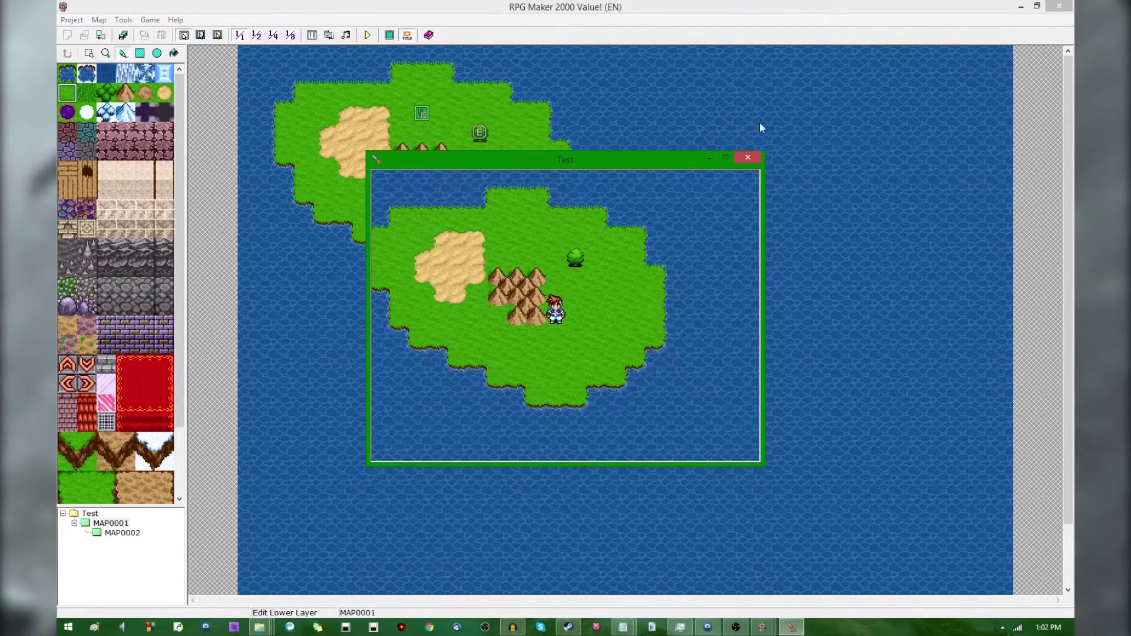
pyautogui.click(748, 158)
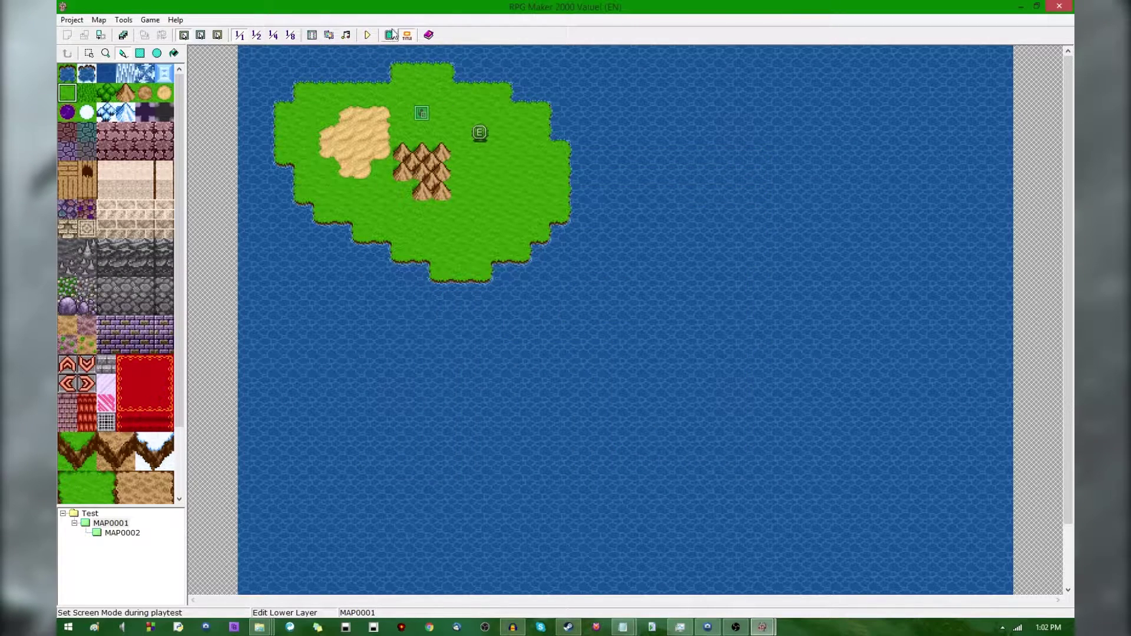
pyautogui.click(412, 38)
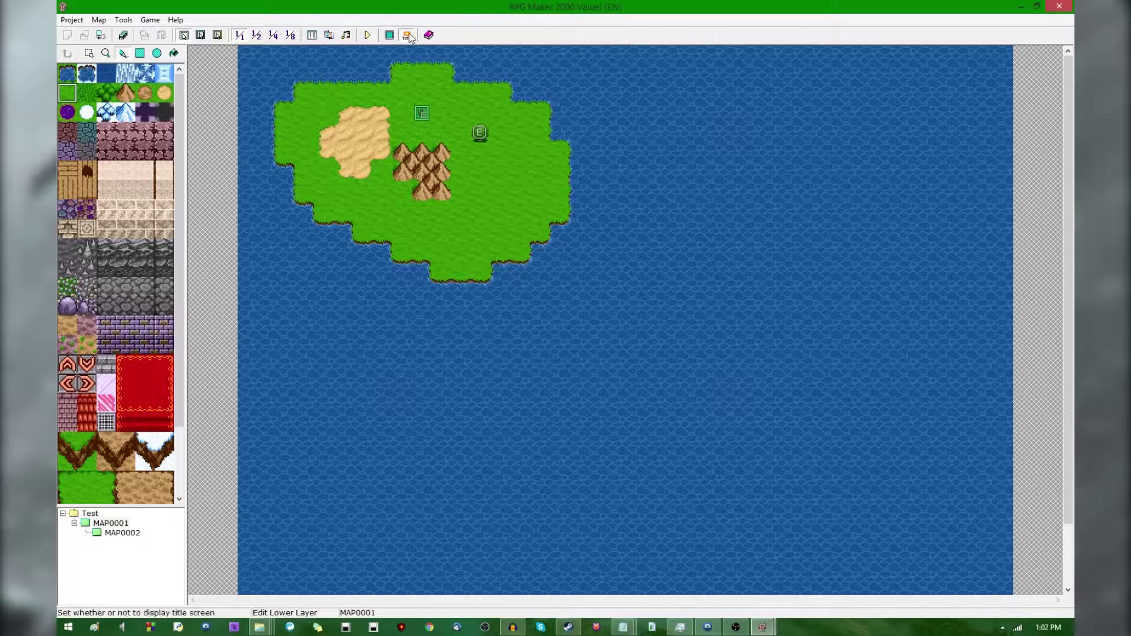
pyautogui.click(155, 21)
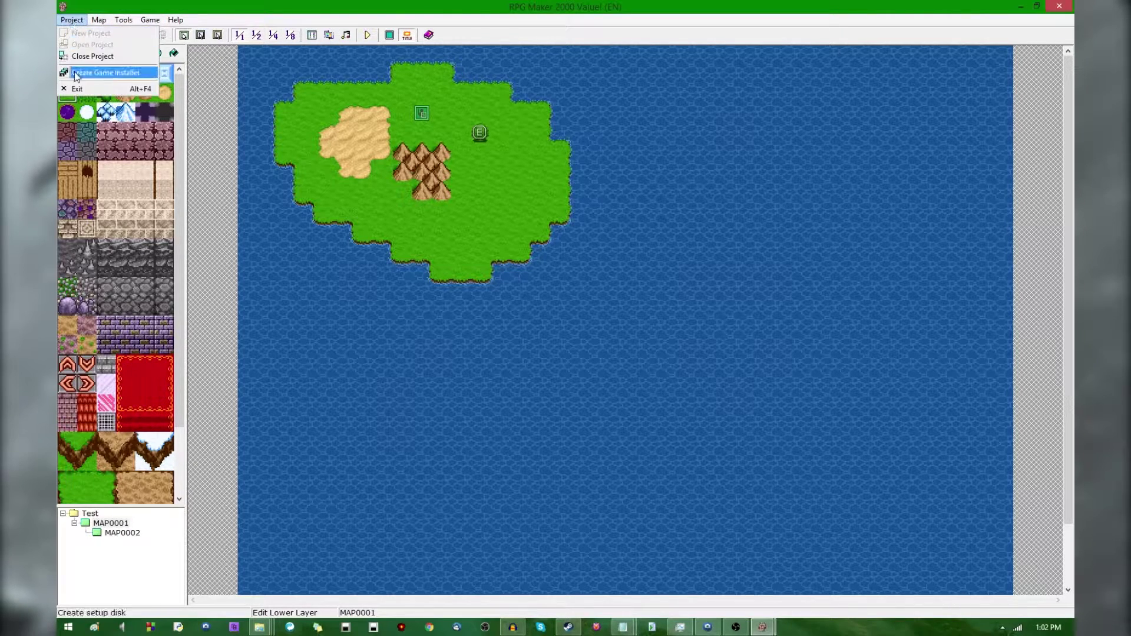
pyautogui.click(176, 20)
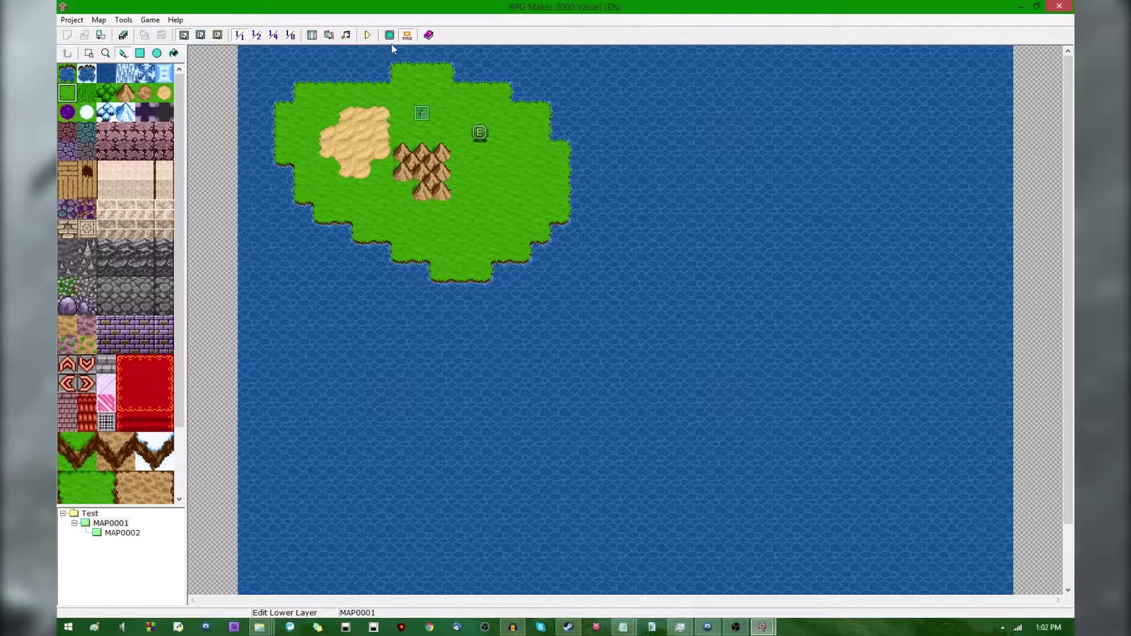
# Look through the Title1 to Title4 entries in the Resource Manager's Title folder.
pyautogui.click(328, 35)
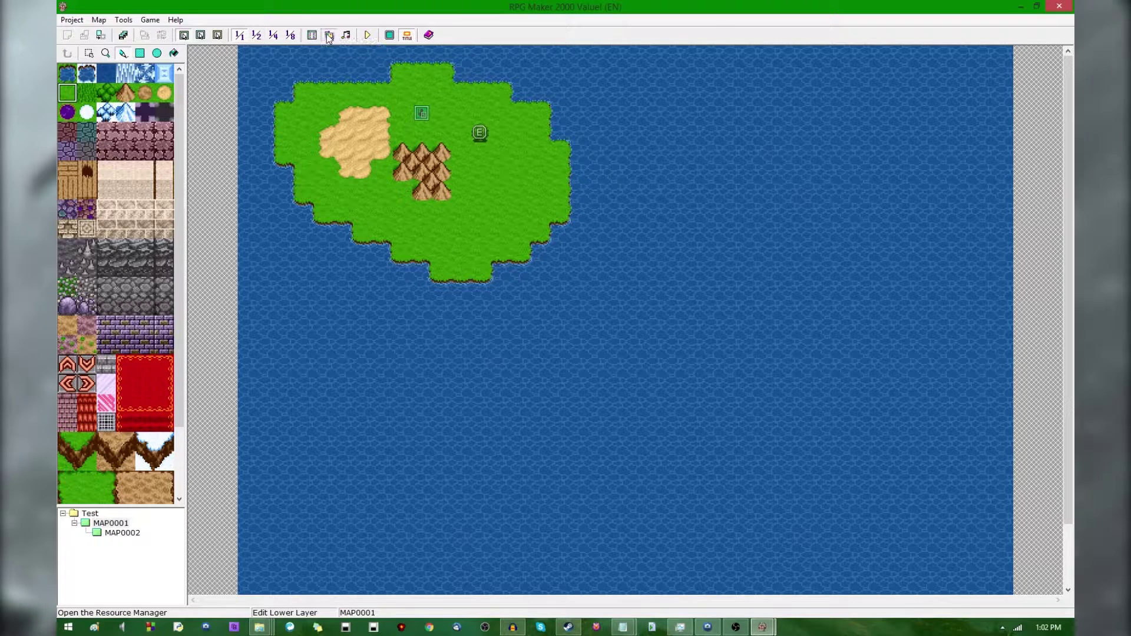
pyautogui.click(562, 222)
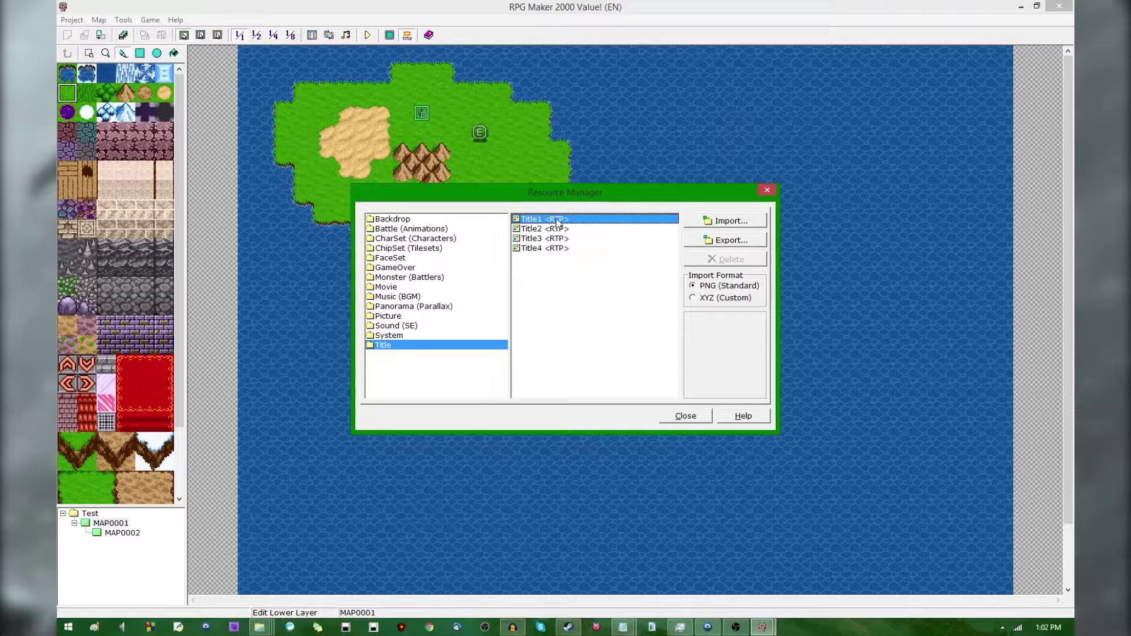
pyautogui.click(551, 230)
pyautogui.click(561, 238)
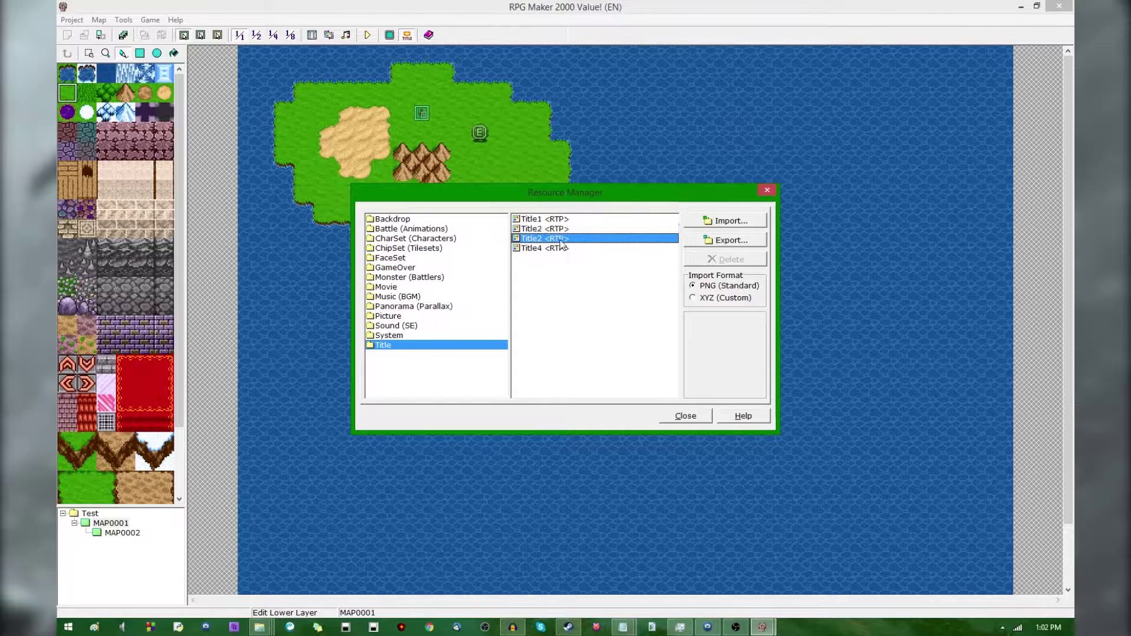
pyautogui.click(557, 251)
pyautogui.click(589, 223)
# Begin importing a title image and browse the C: drive's folders for an image file.
pyautogui.click(714, 223)
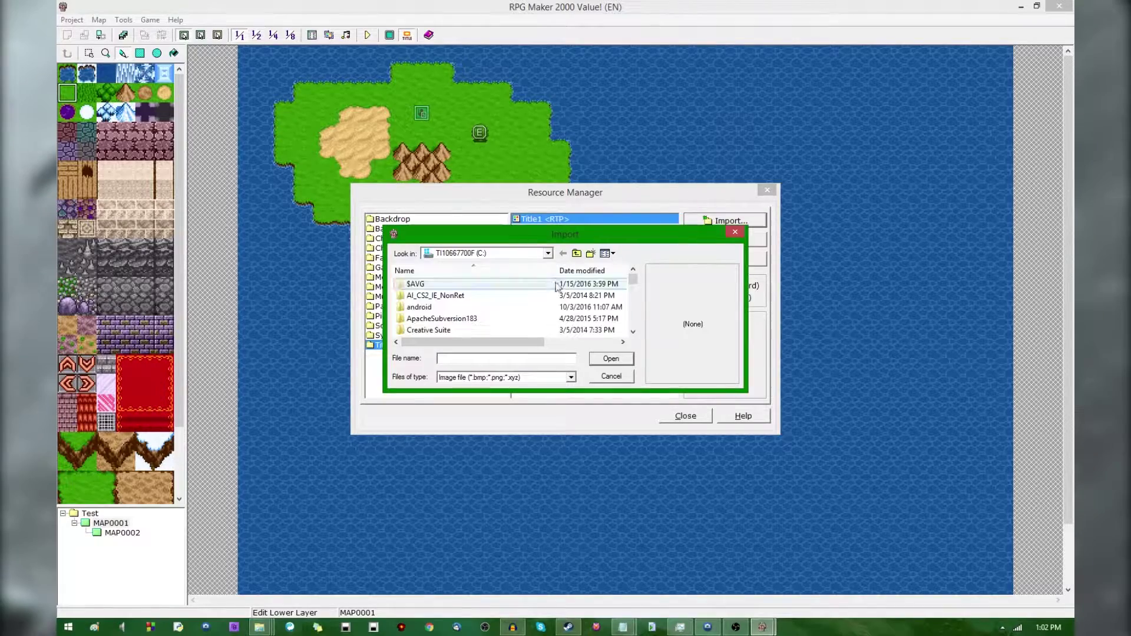
pyautogui.moveTo(534, 217); pyautogui.dragTo(484, 296)
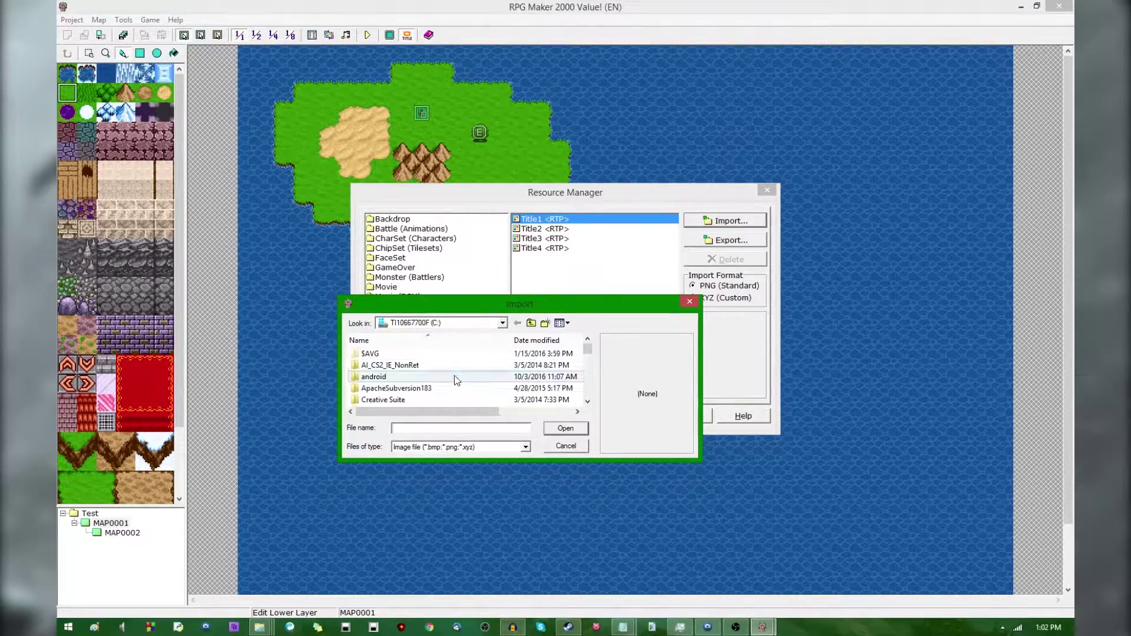
pyautogui.scroll(-2, 459, 383)
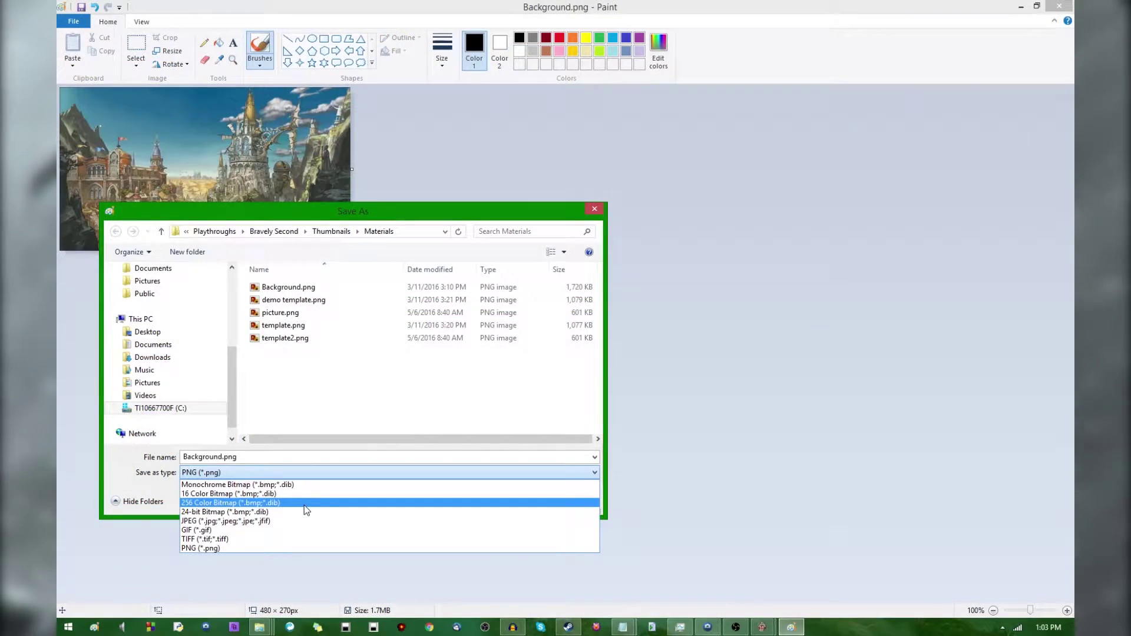
# In Paint, save the resized picture as the 256 Color Bitmap Background.bmp, accept the reduced color quality and close Paint.
pyautogui.click(306, 504)
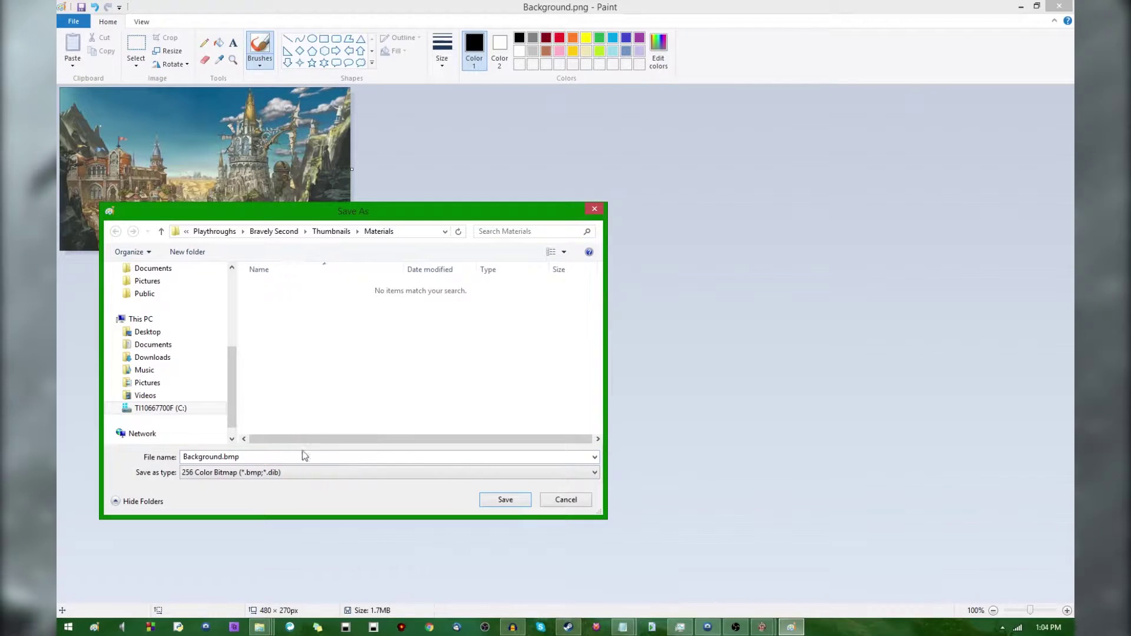
pyautogui.click(506, 500)
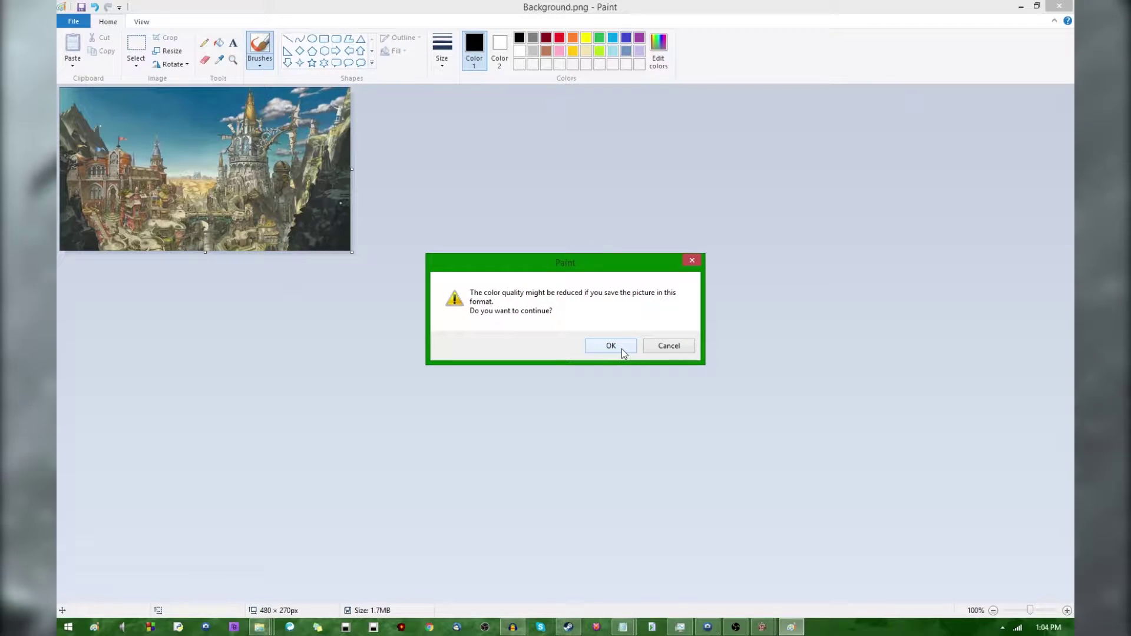
pyautogui.click(617, 348)
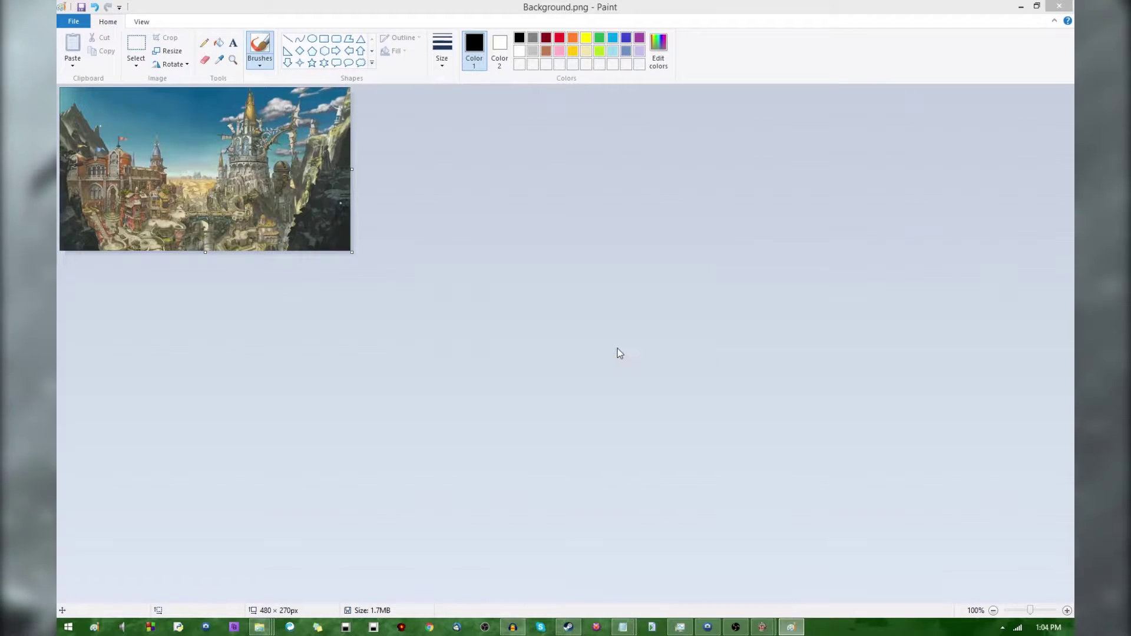
pyautogui.click(1059, 7)
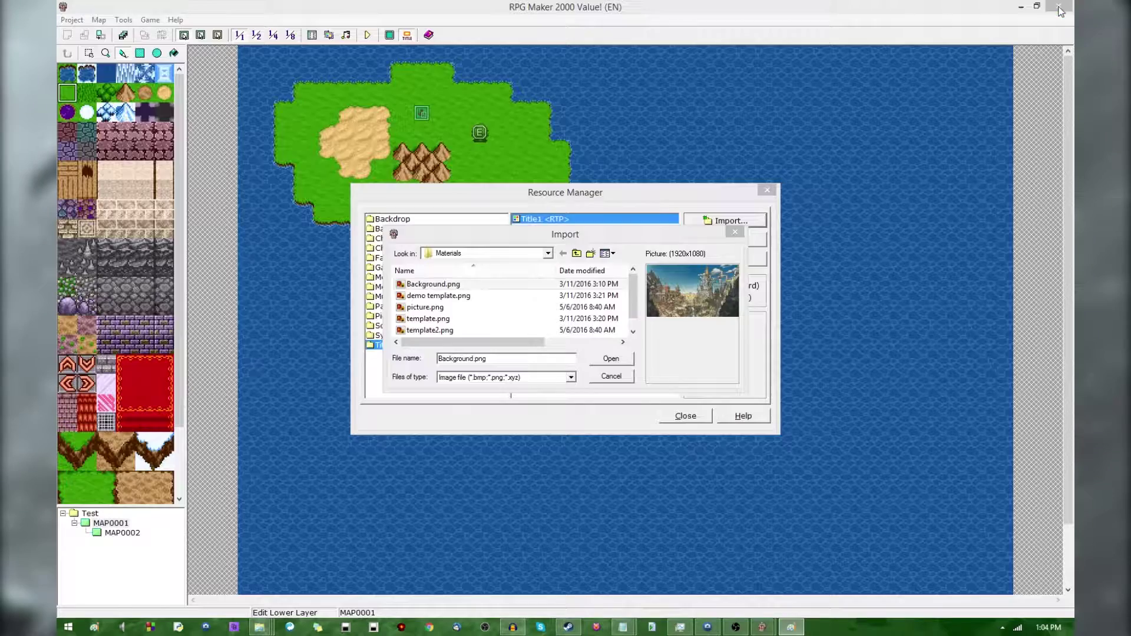
# Try to import Background.bmp from the Materials folder as a title image.
pyautogui.click(474, 295)
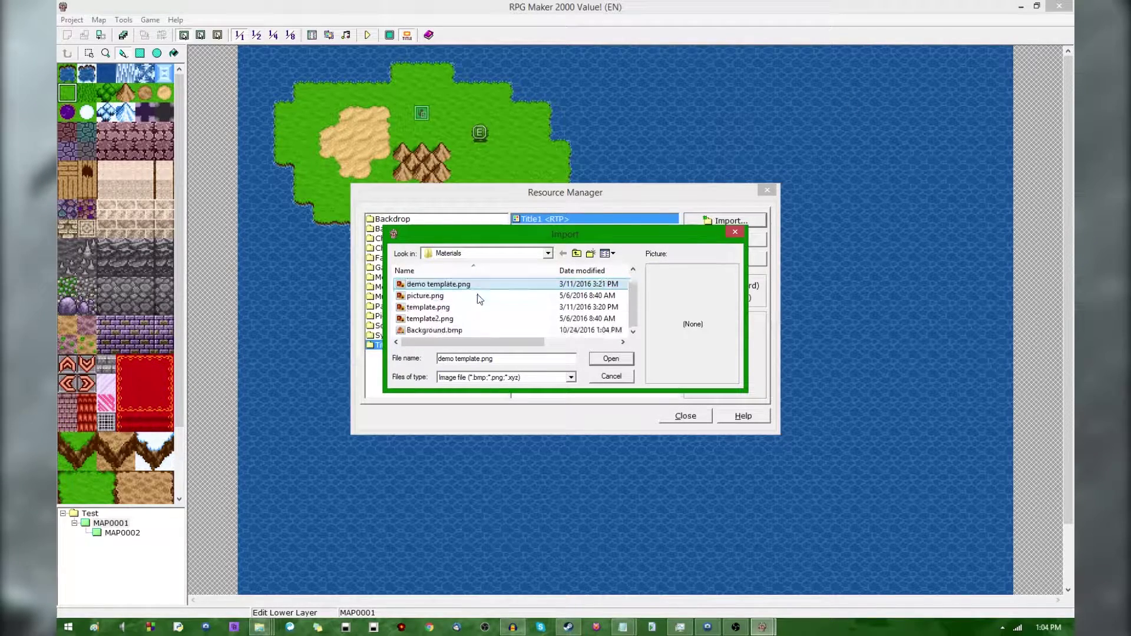
pyautogui.doubleClick(458, 330)
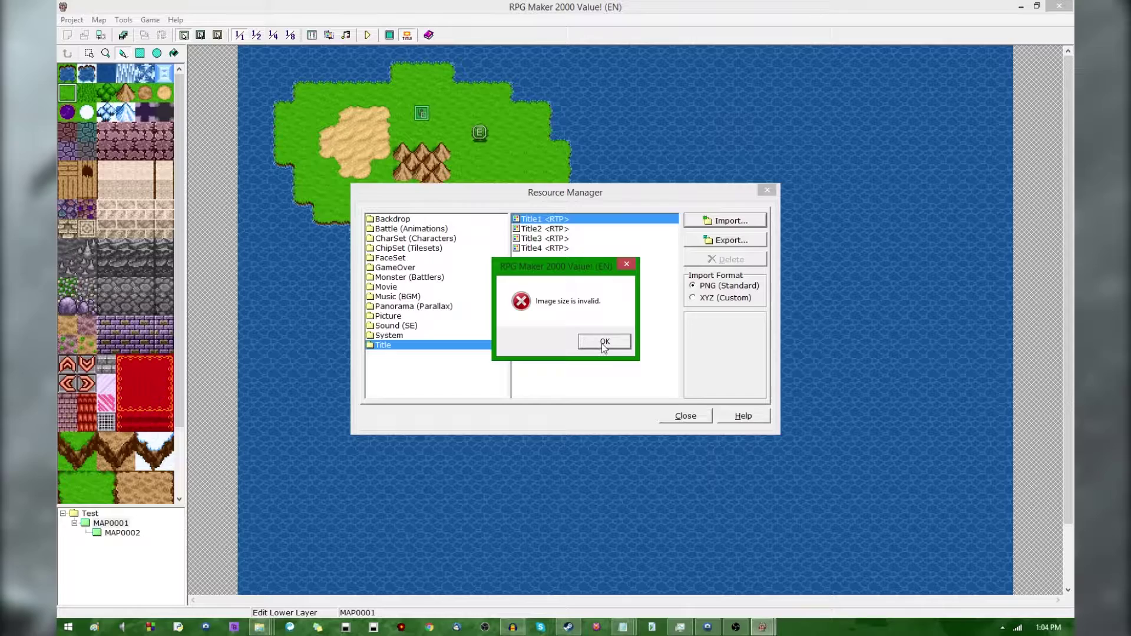
pyautogui.click(604, 343)
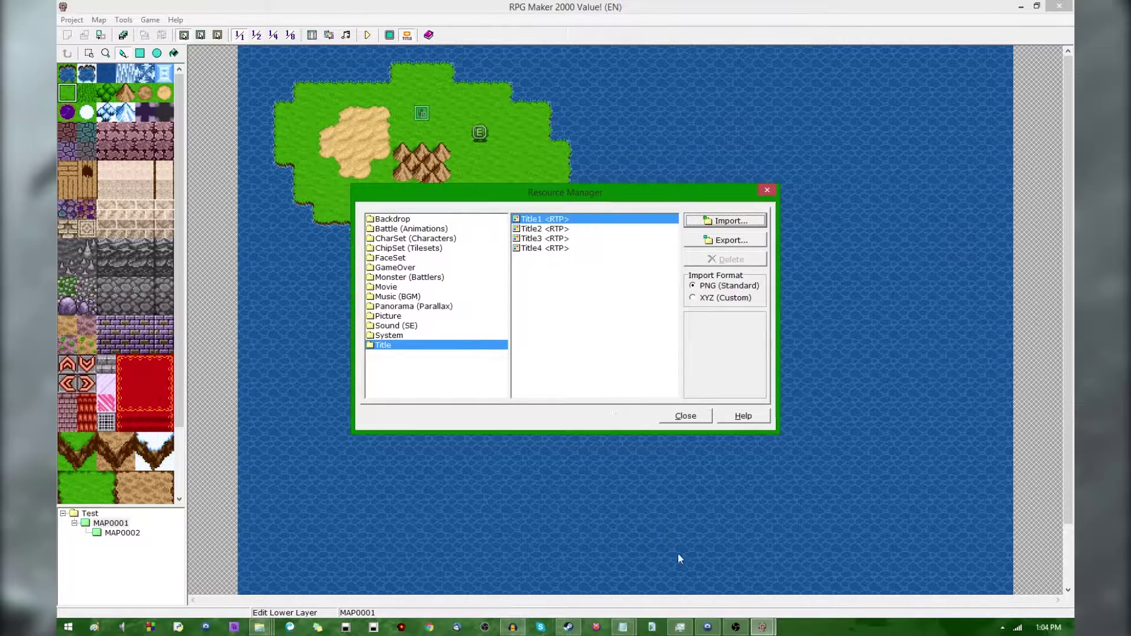
# Switch to Photoshop Elements and try to set up a new image 640 pixels wide and 480 pixels high.
pyautogui.click(707, 627)
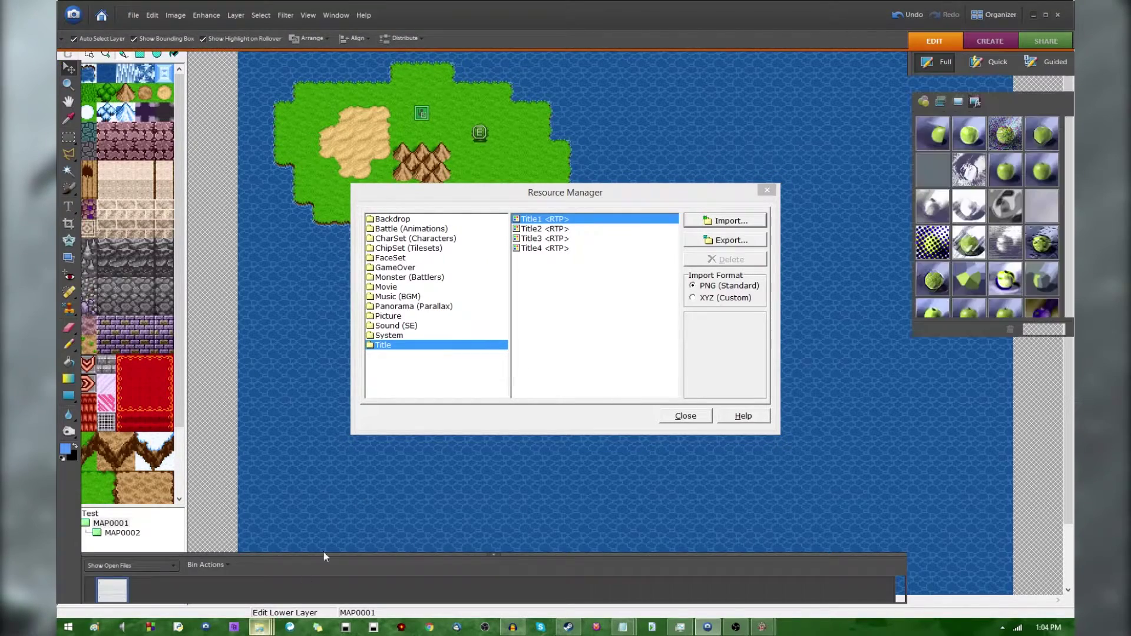
pyautogui.click(259, 627)
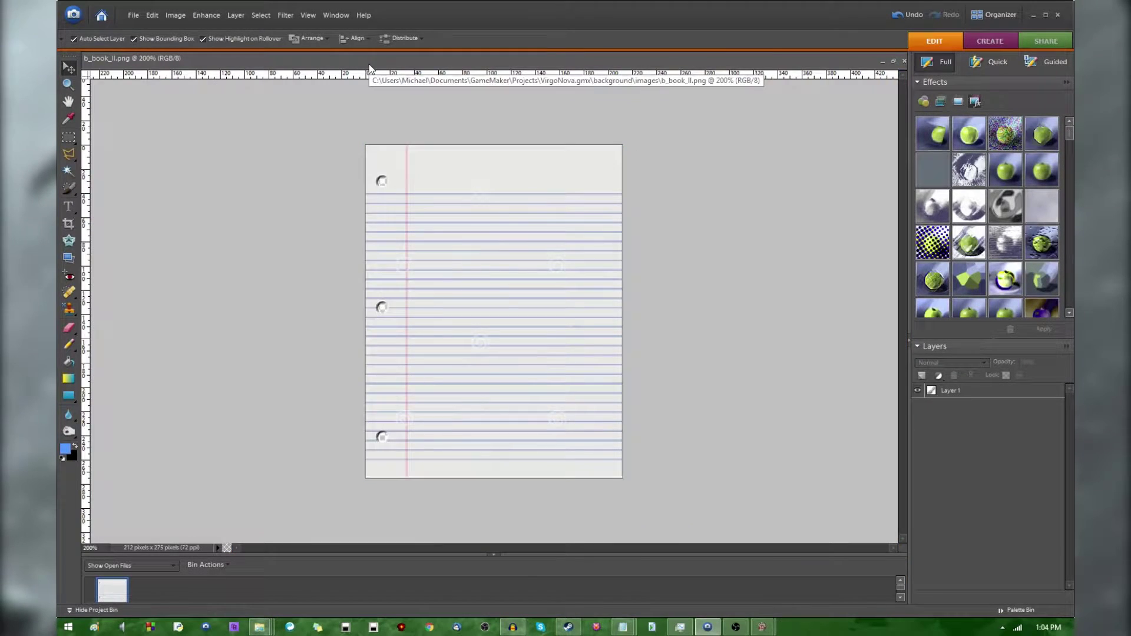
pyautogui.hotkey('ctrl', 'n')
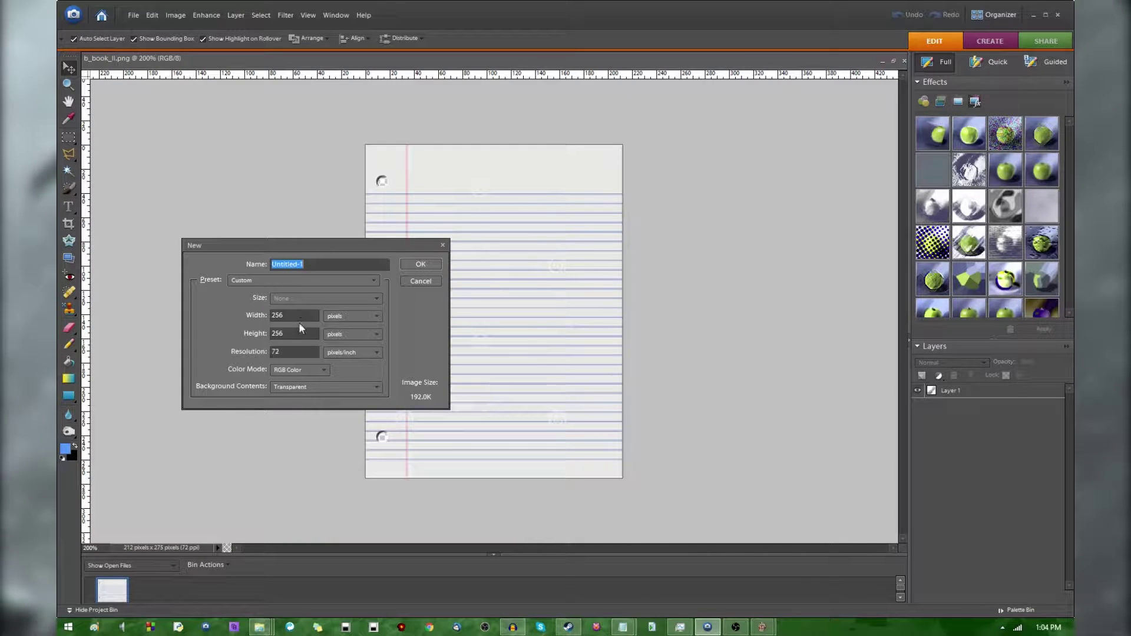
pyautogui.doubleClick(296, 318)
pyautogui.write('640')
pyautogui.press('Tab')
pyautogui.press('Tab')
pyautogui.write('480')
pyautogui.press('Escape')
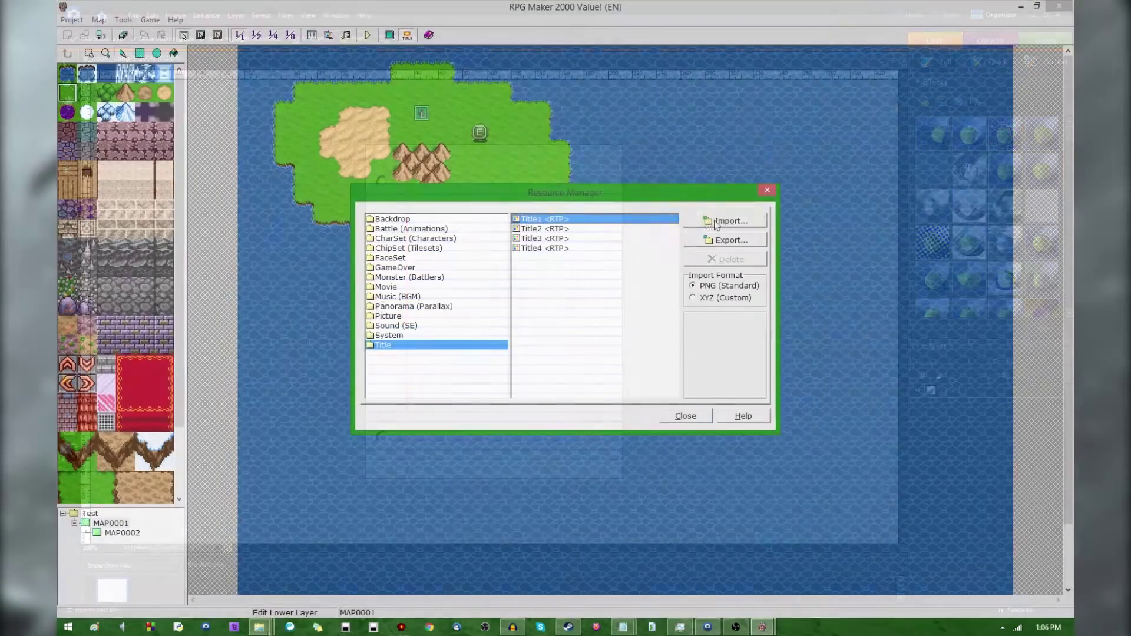
# Retry importing the updated Background.bmp as a title image with the PNG (Standard) import format.
pyautogui.click(726, 220)
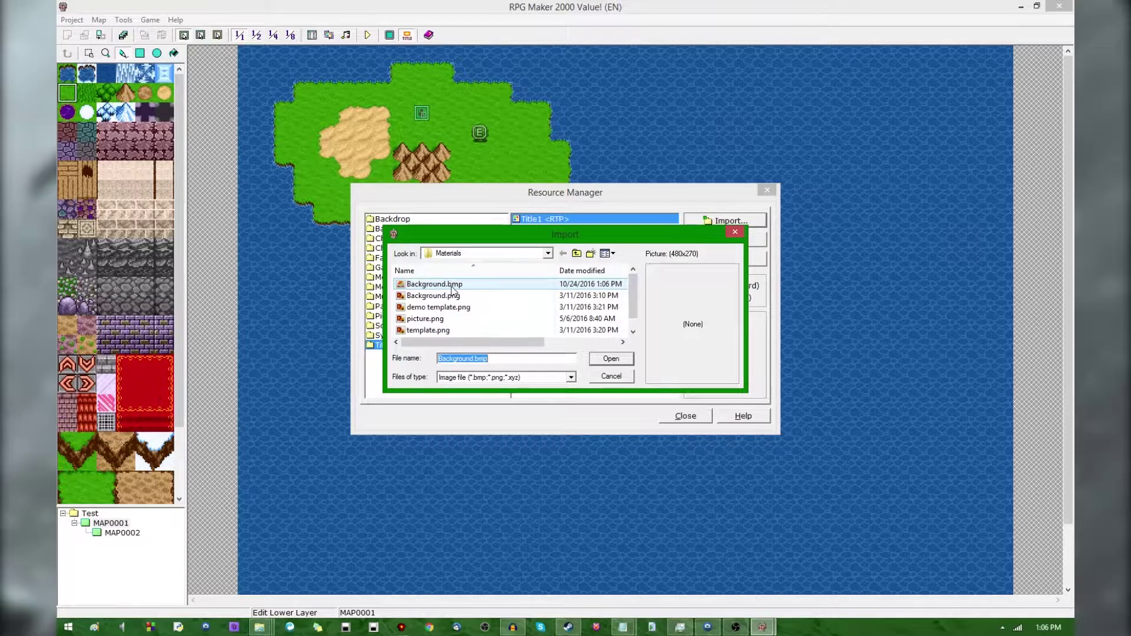
pyautogui.click(463, 286)
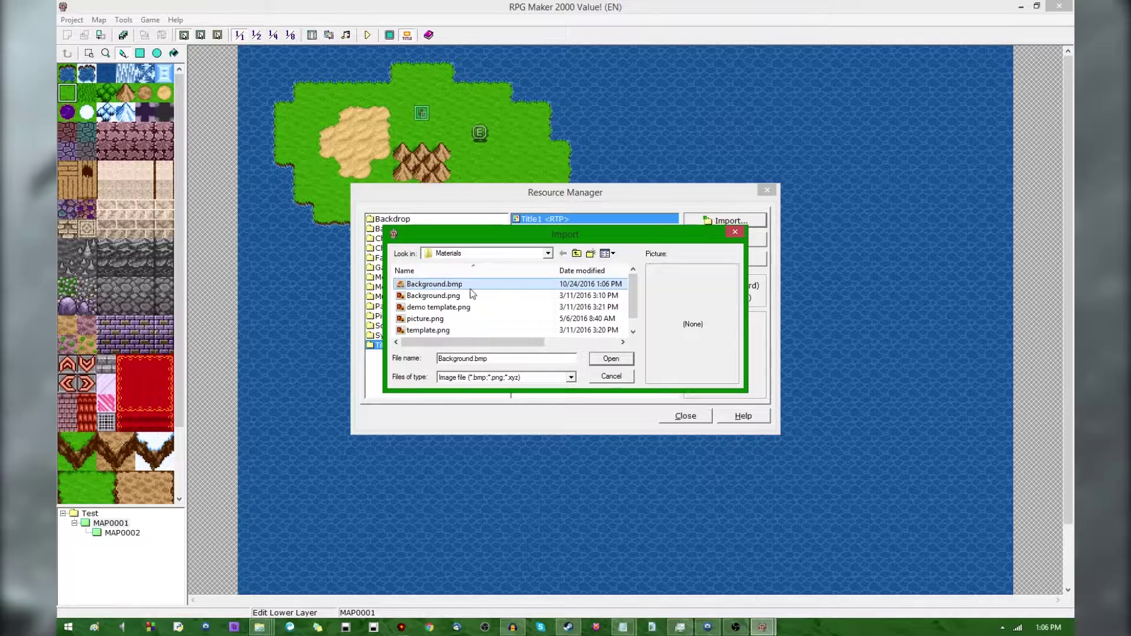
pyautogui.doubleClick(477, 288)
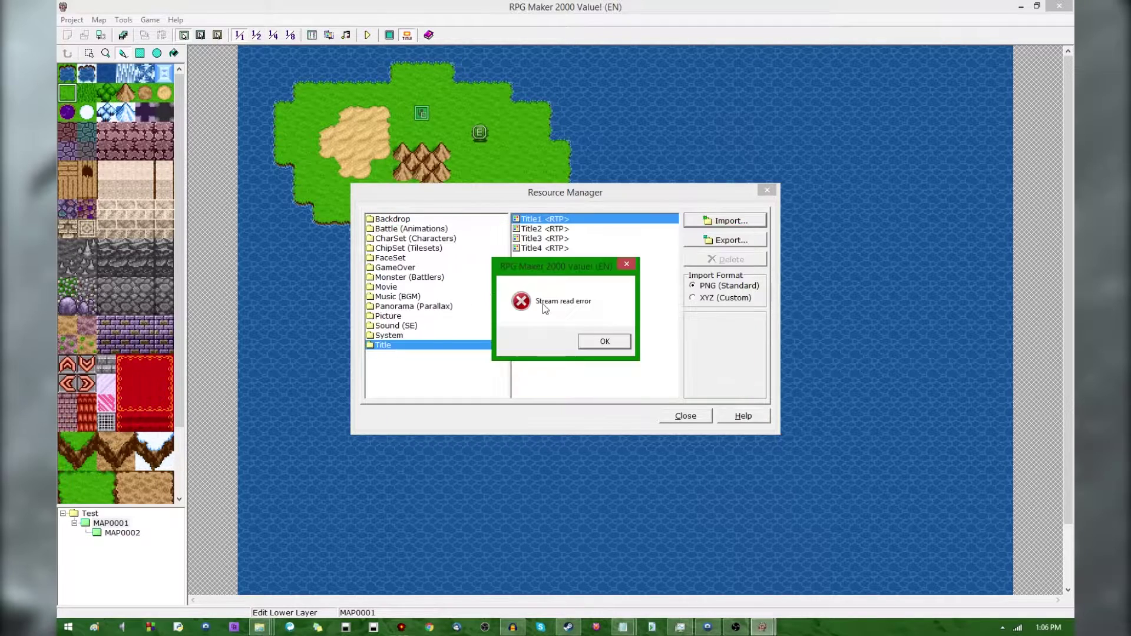
pyautogui.click(604, 342)
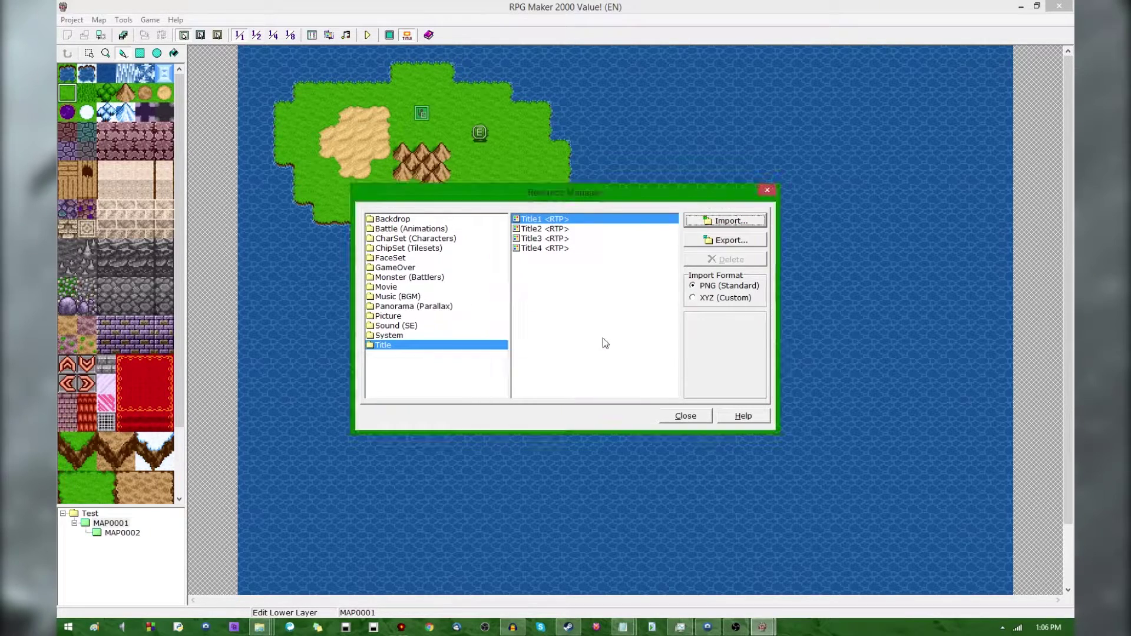
# Set the import format to XYZ (Custom), try importing Background.bmp once more and close the Resource Manager.
pyautogui.click(588, 229)
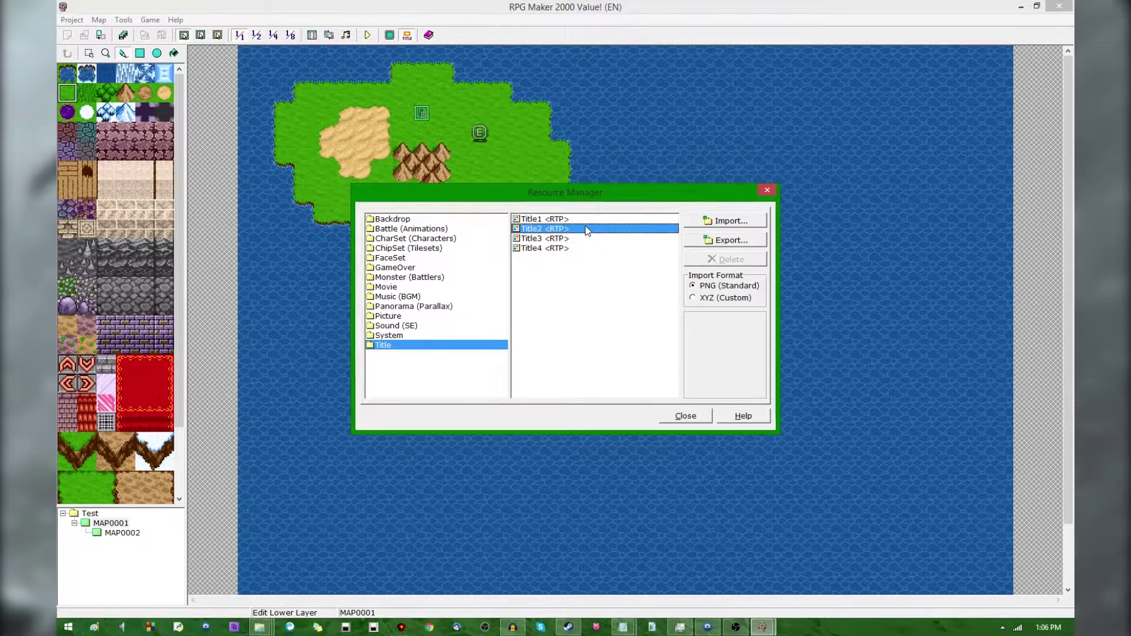
pyautogui.click(640, 220)
pyautogui.click(711, 296)
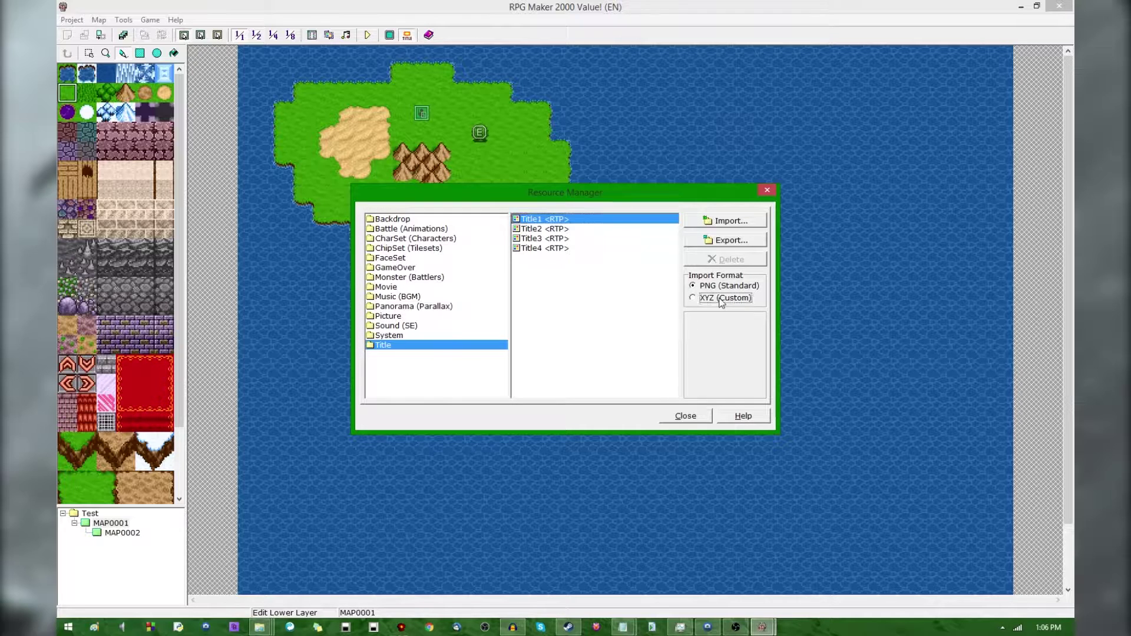
pyautogui.click(713, 226)
pyautogui.click(458, 285)
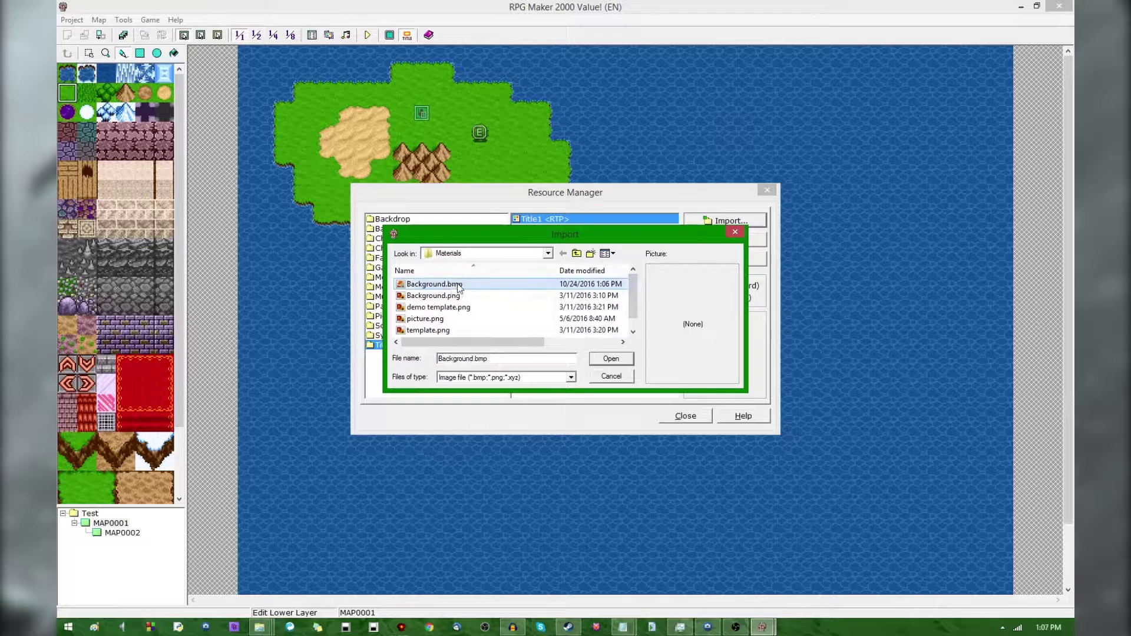
pyautogui.doubleClick(492, 285)
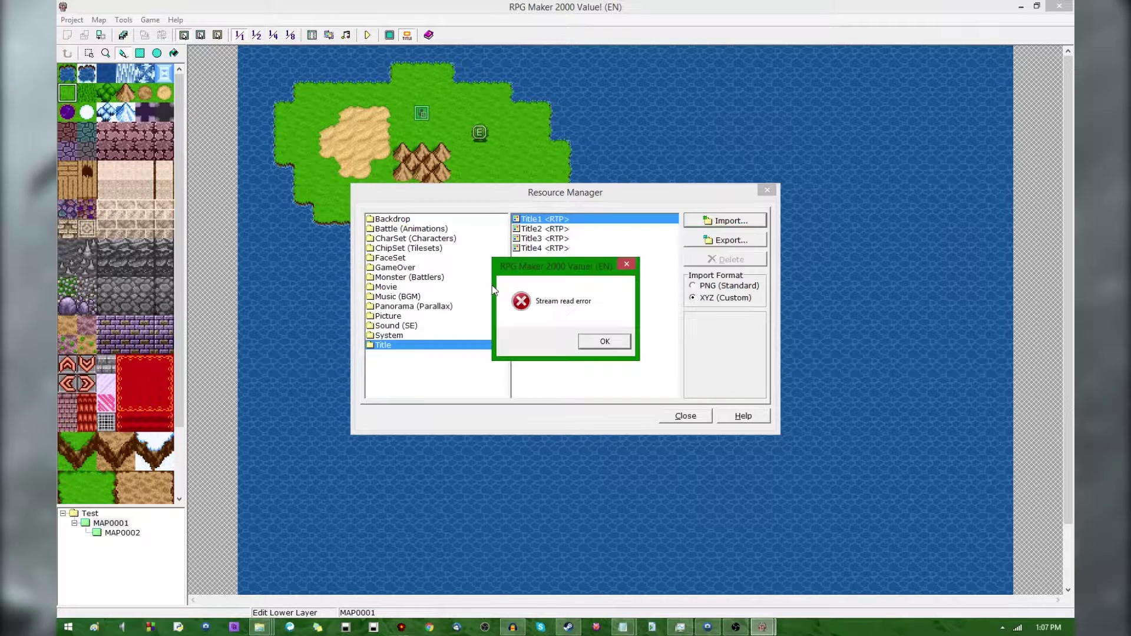
pyautogui.click(605, 342)
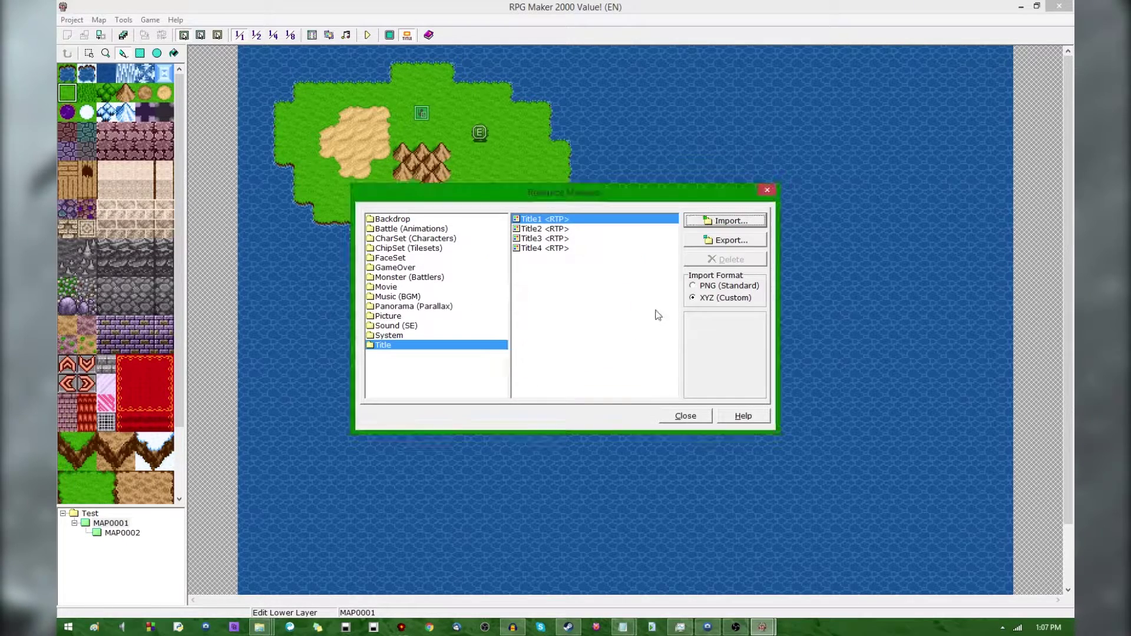
pyautogui.click(768, 191)
# Audition the Anger, Animal and Battle1 background music tracks in the BGM Test and close it.
pyautogui.scroll(-2, 498, 212)
pyautogui.scroll(2, 512, 177)
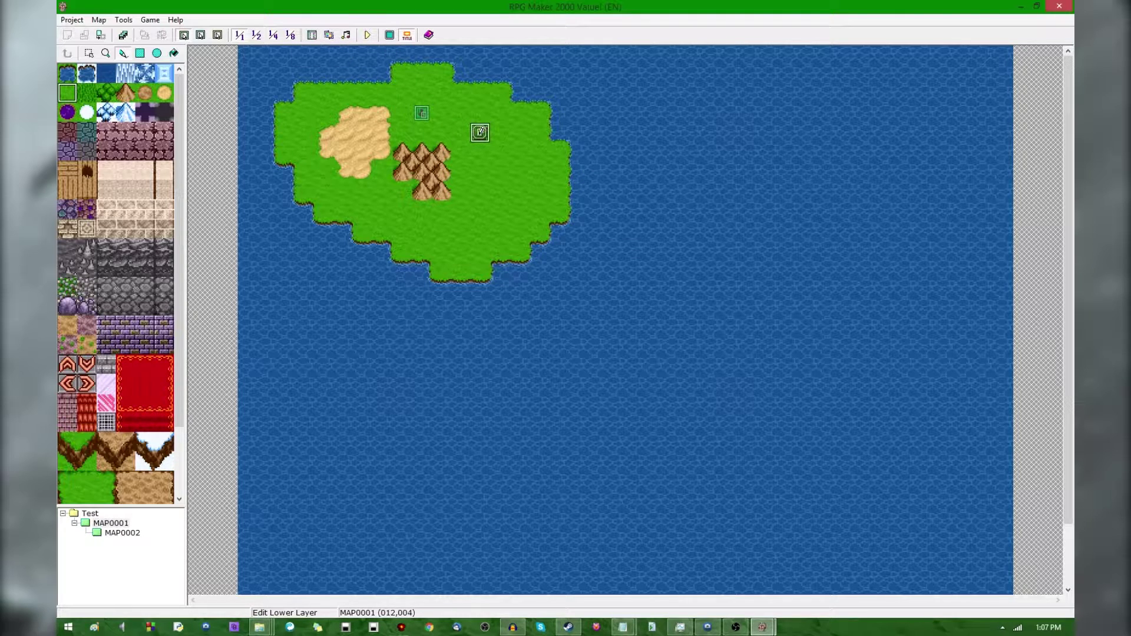
pyautogui.click(348, 35)
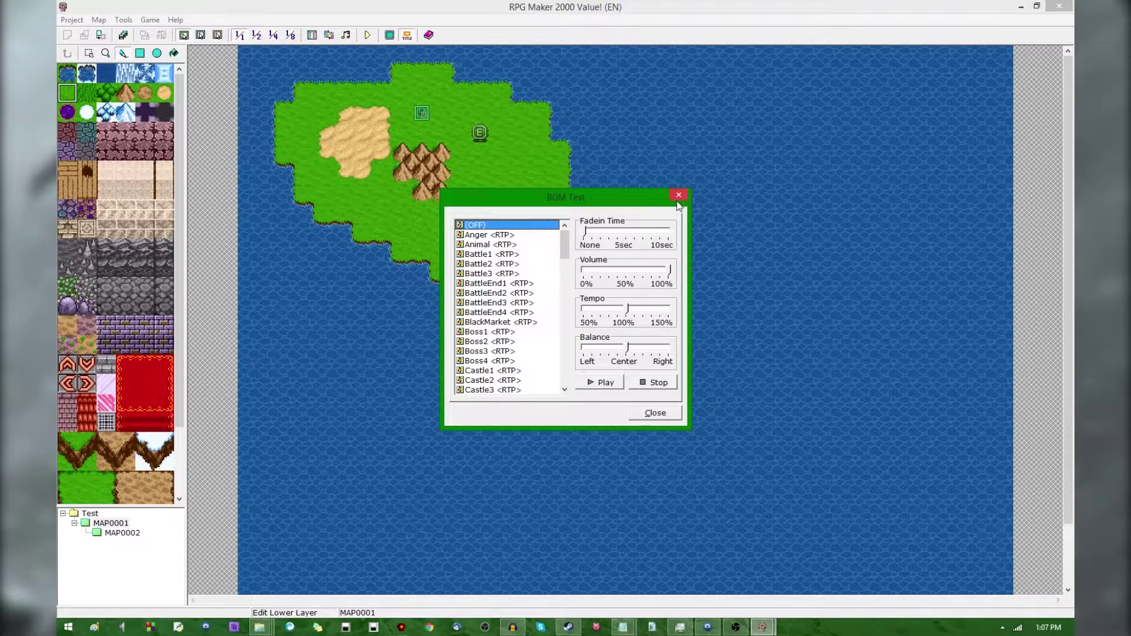
pyautogui.click(490, 235)
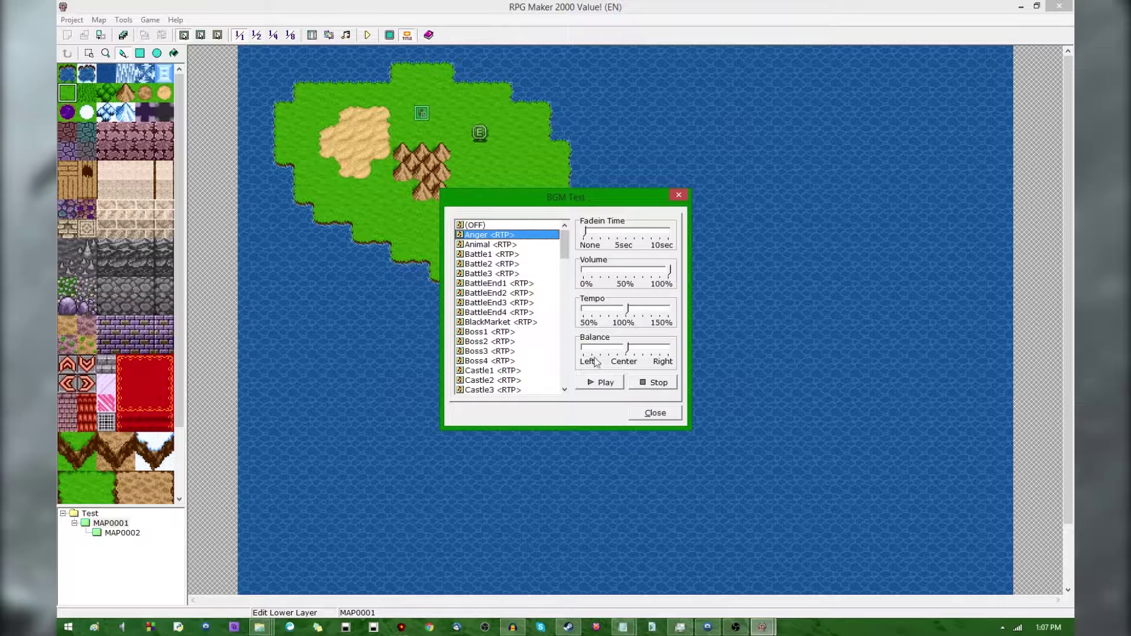
pyautogui.click(599, 383)
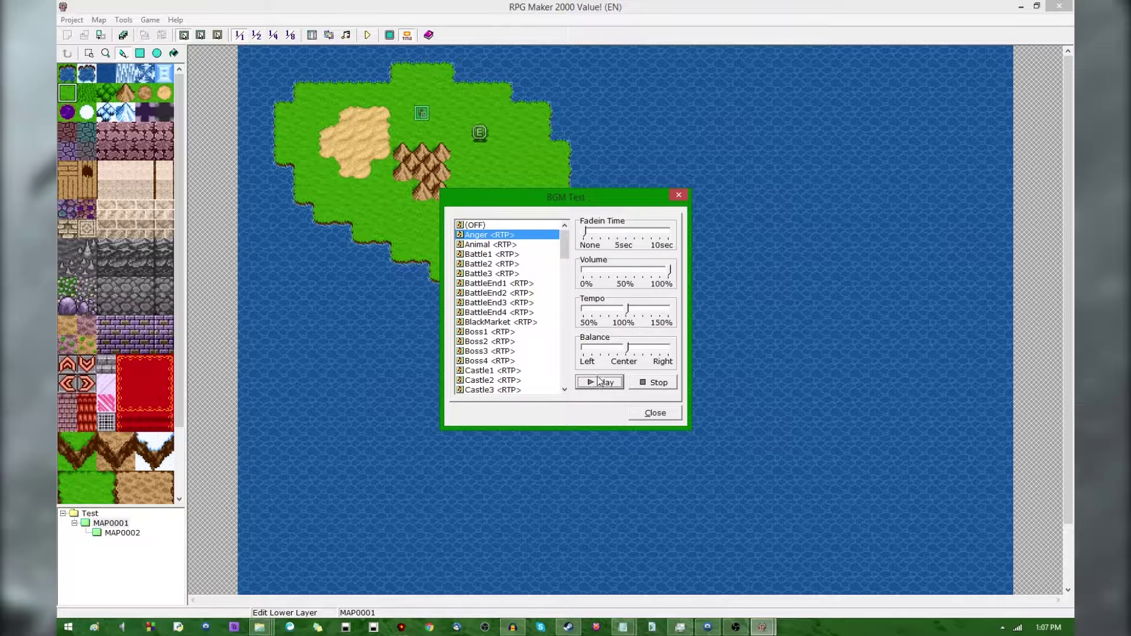
pyautogui.click(489, 244)
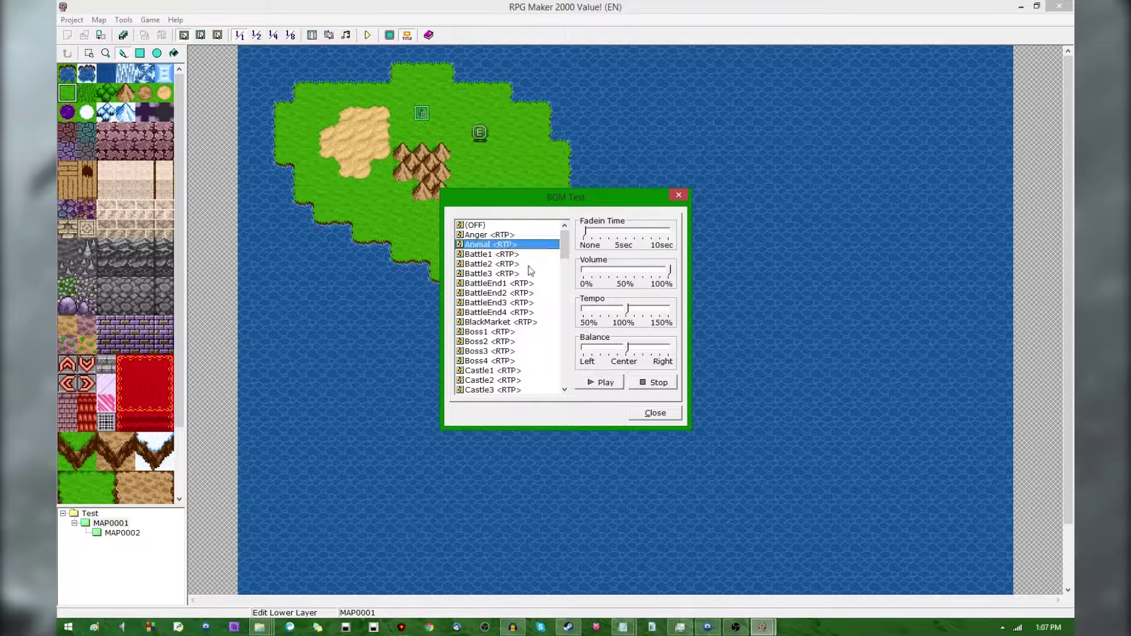
pyautogui.click(599, 383)
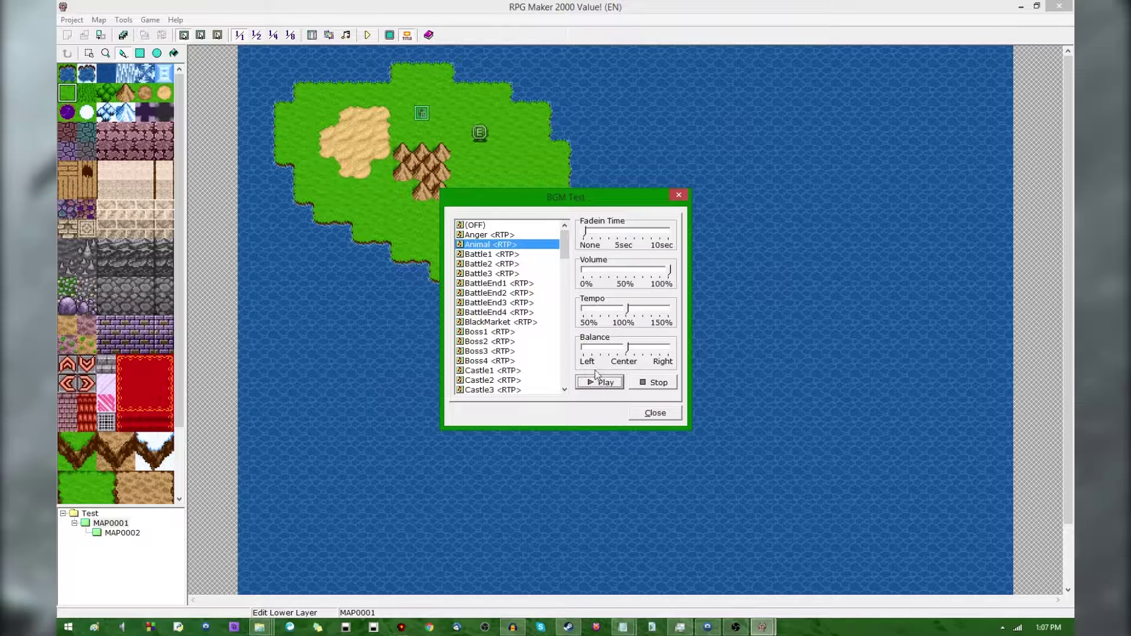
pyautogui.click(532, 254)
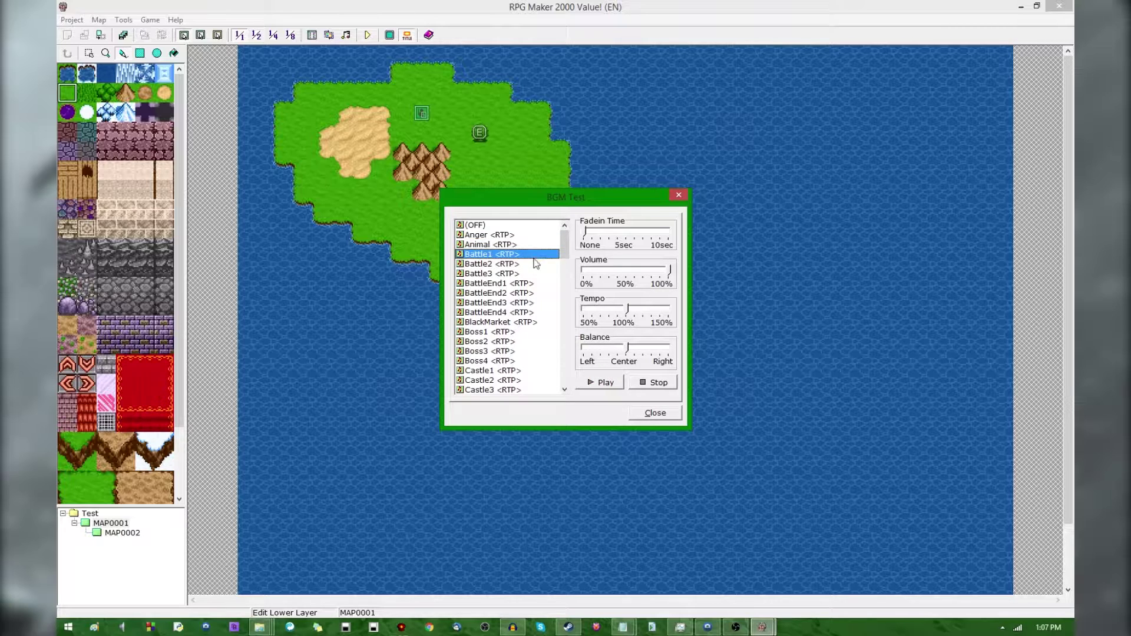
pyautogui.click(599, 384)
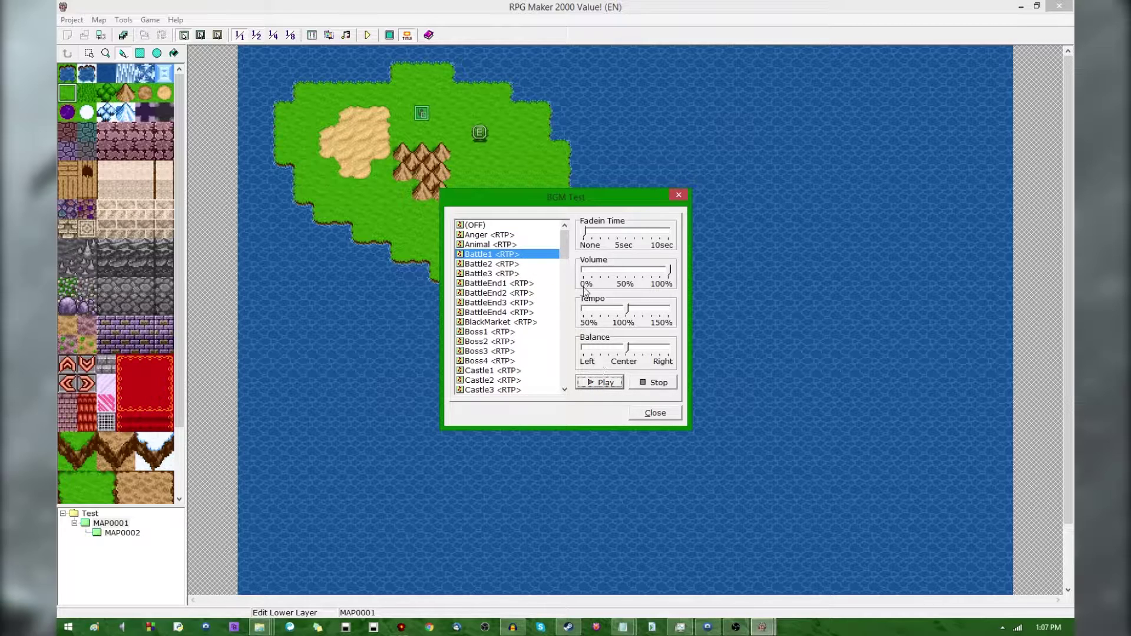
pyautogui.click(678, 195)
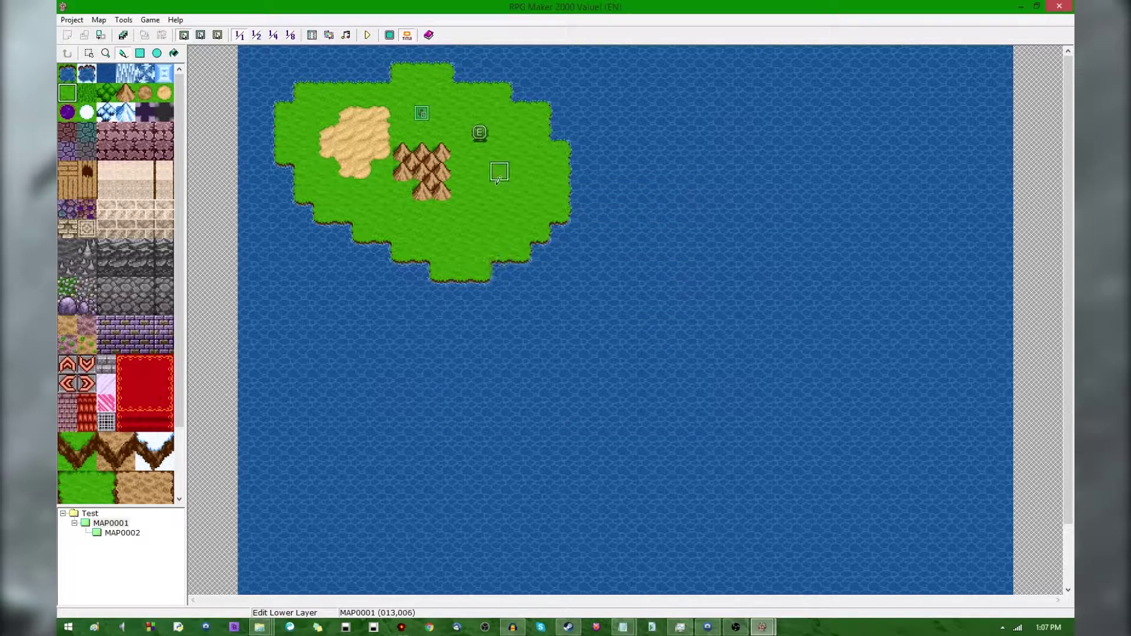
# Switch the map to the event layer and open the Spaghetti event for editing.
pyautogui.press('F6')
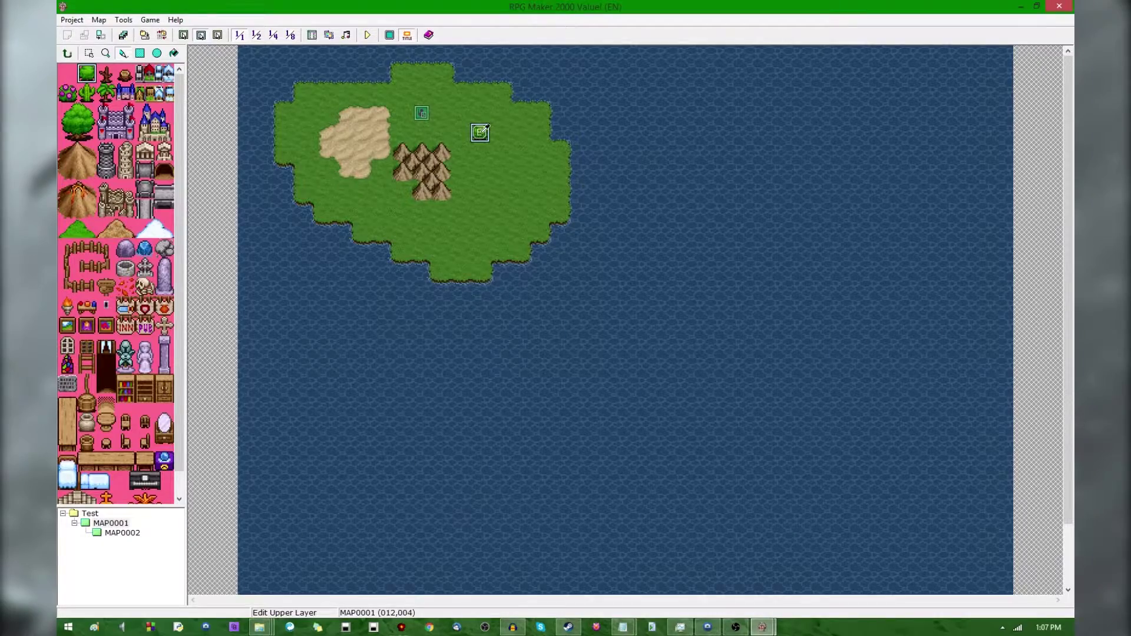
pyautogui.click(183, 34)
pyautogui.click(217, 35)
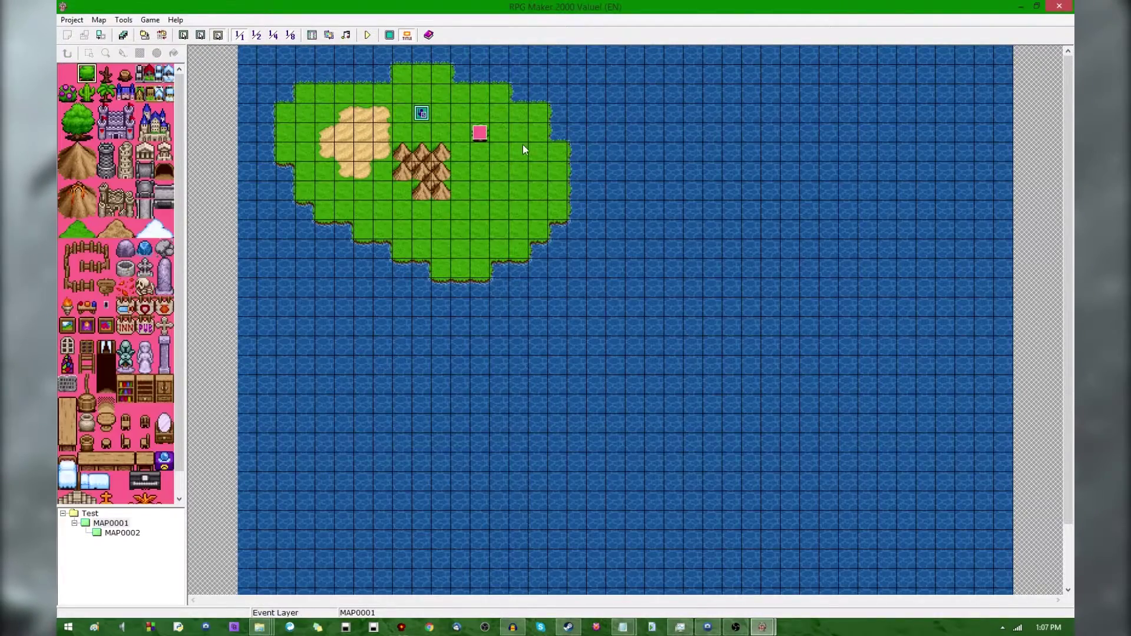
pyautogui.rightClick(479, 131)
pyautogui.click(506, 139)
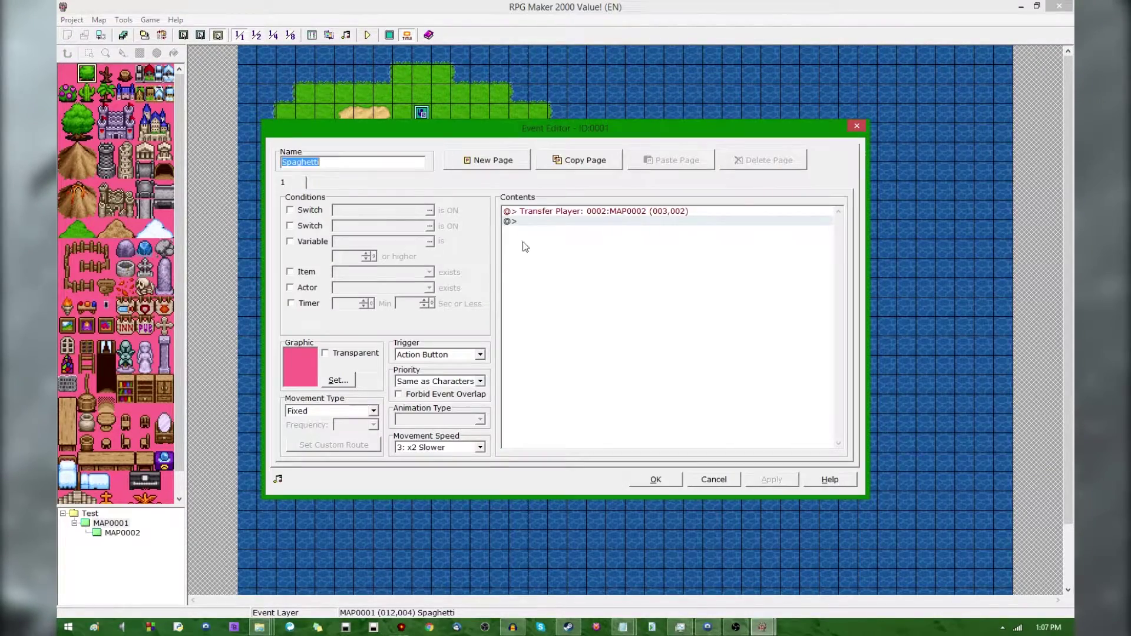
# Try a Variable 0001 condition on the Spaghetti event, view the variable list and discard the event changes.
pyautogui.click(536, 221)
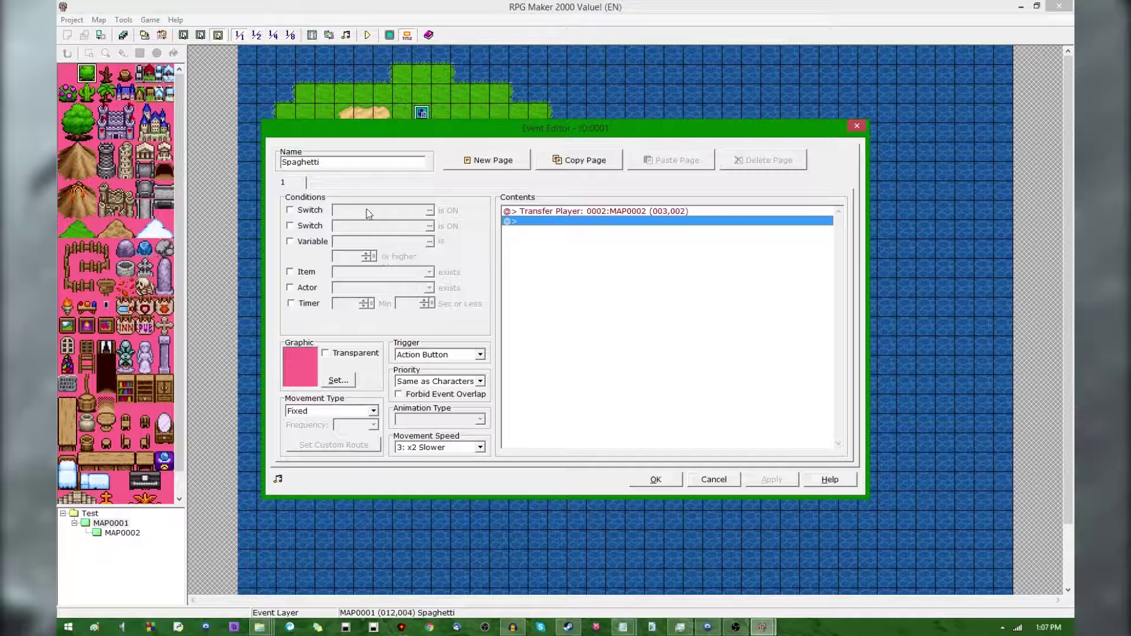
pyautogui.click(301, 242)
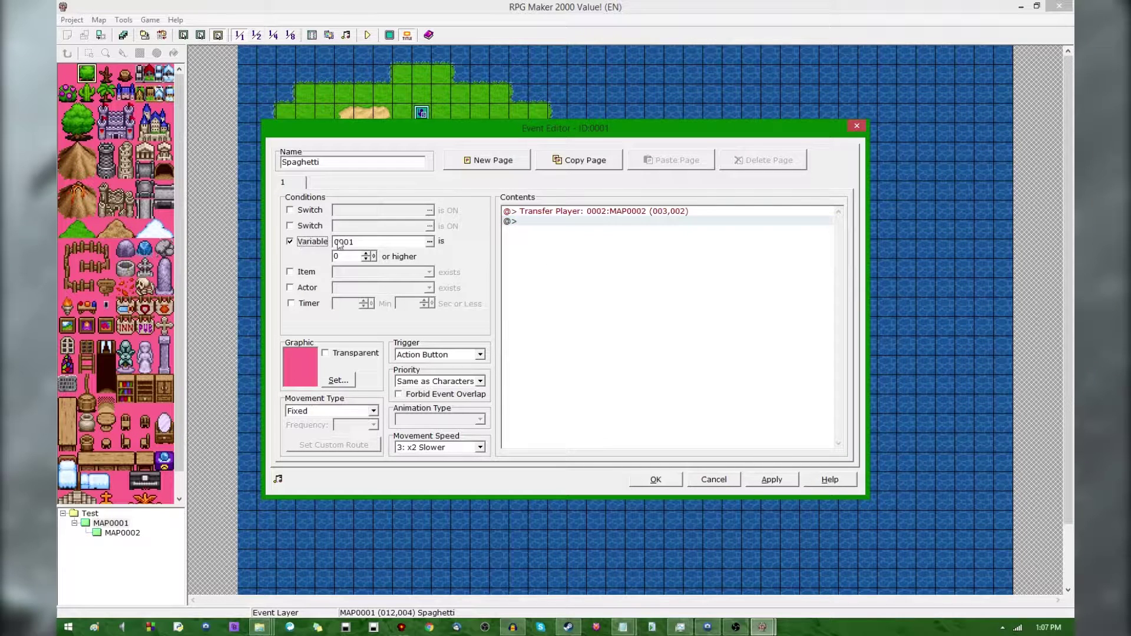
pyautogui.click(429, 242)
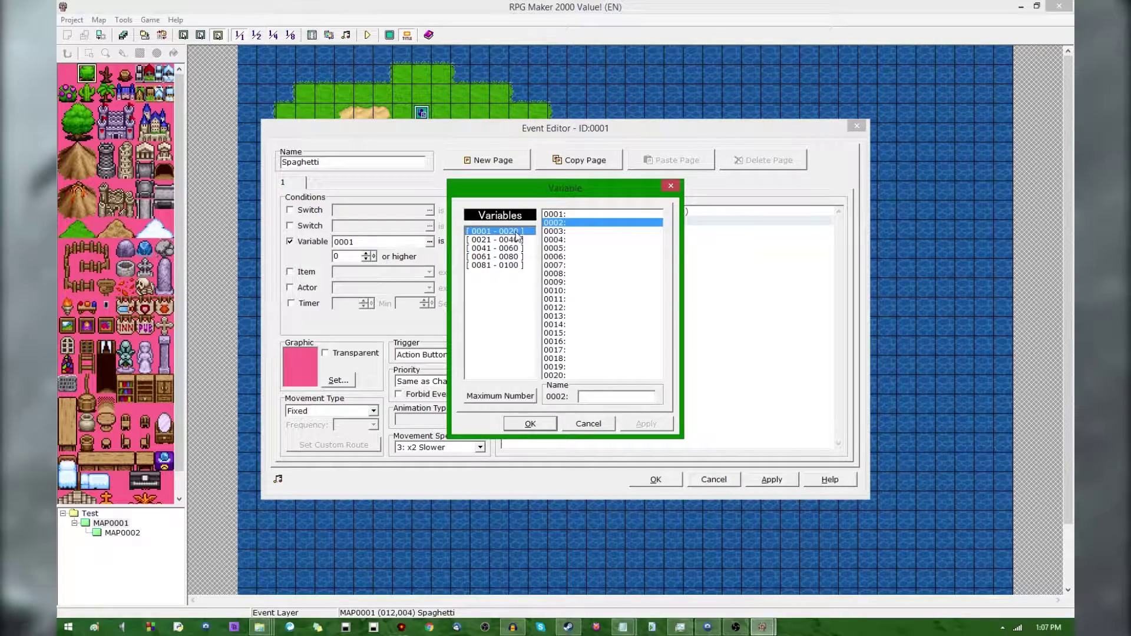
pyautogui.click(564, 423)
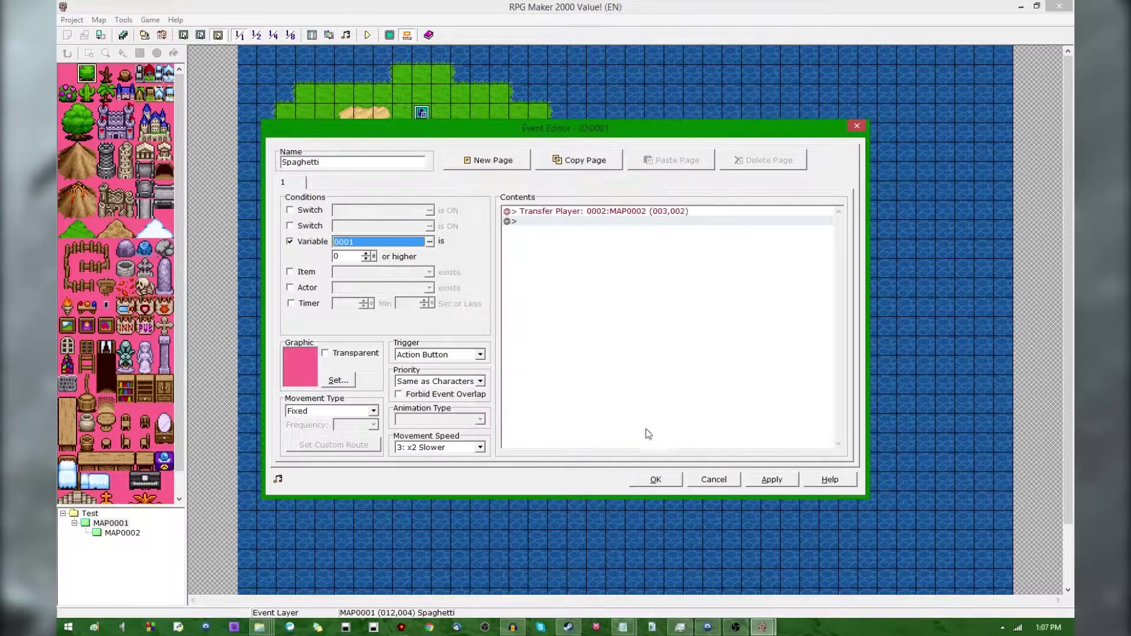
pyautogui.click(716, 480)
# Look at the Basic tileset's terrain settings in the database and close it without changes.
pyautogui.click(312, 35)
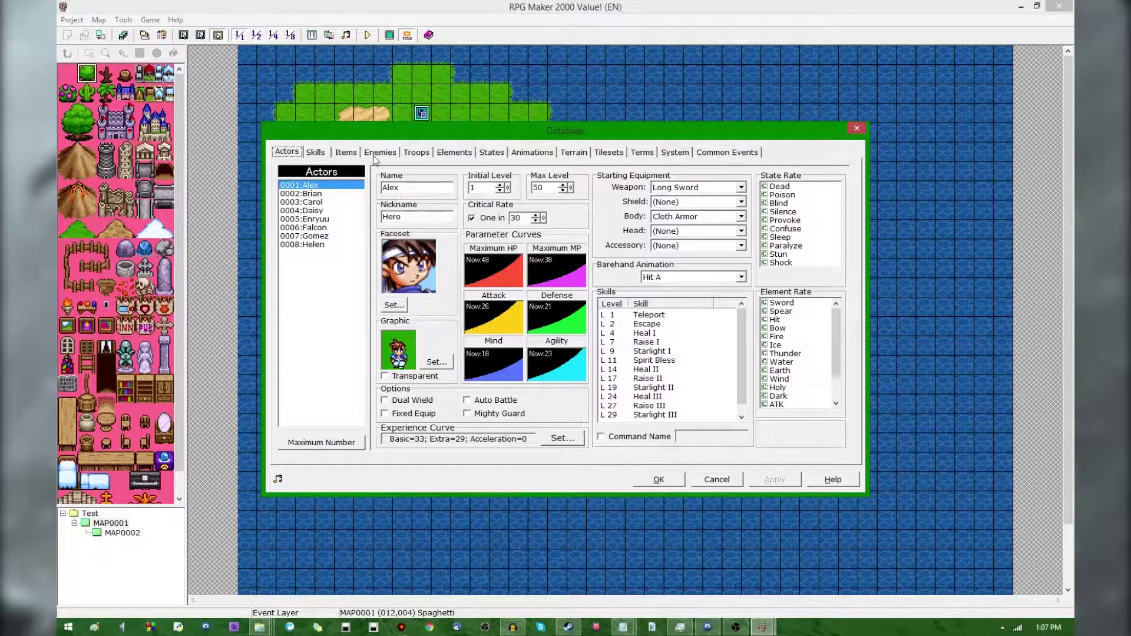
pyautogui.click(609, 152)
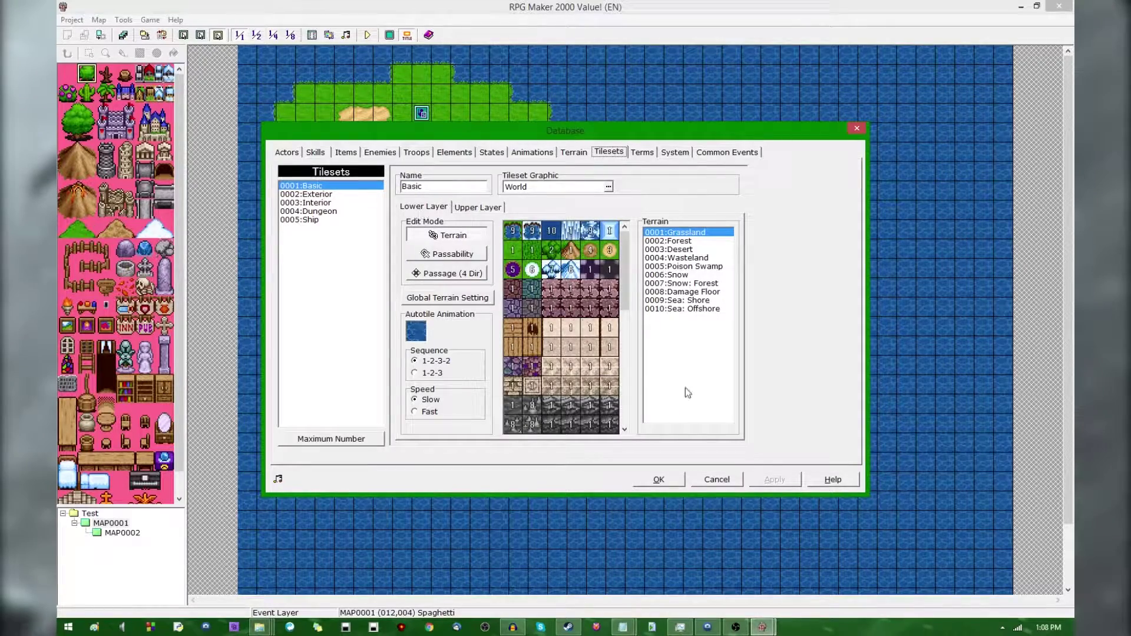
pyautogui.click(717, 479)
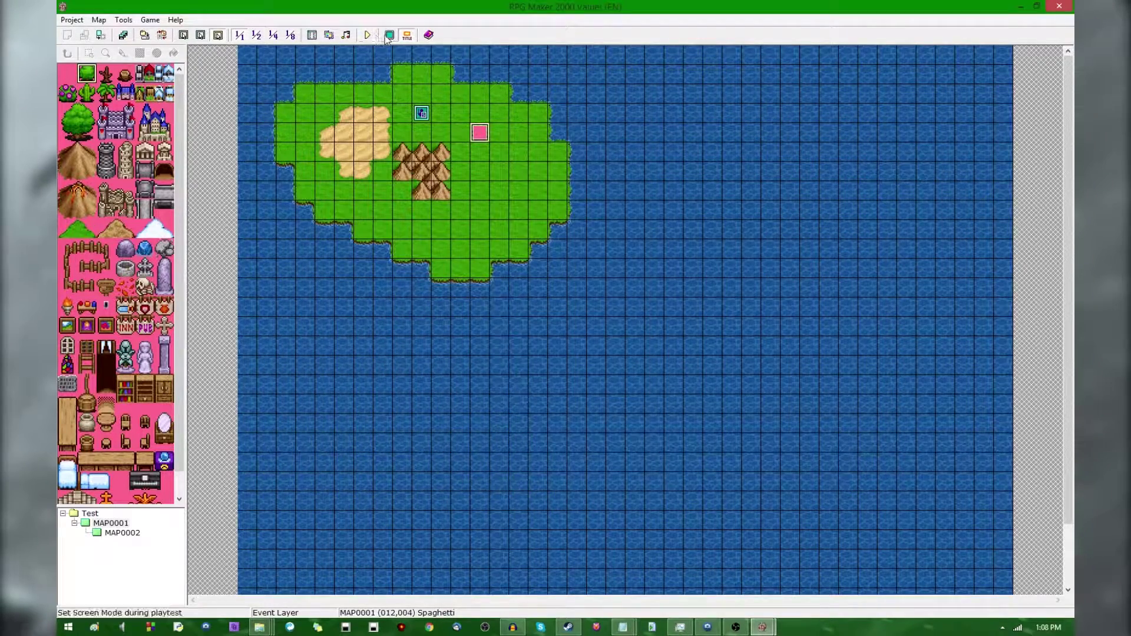
# Reopen the BGM Test, stop the music playback and close the test window.
pyautogui.click(346, 35)
pyautogui.click(653, 384)
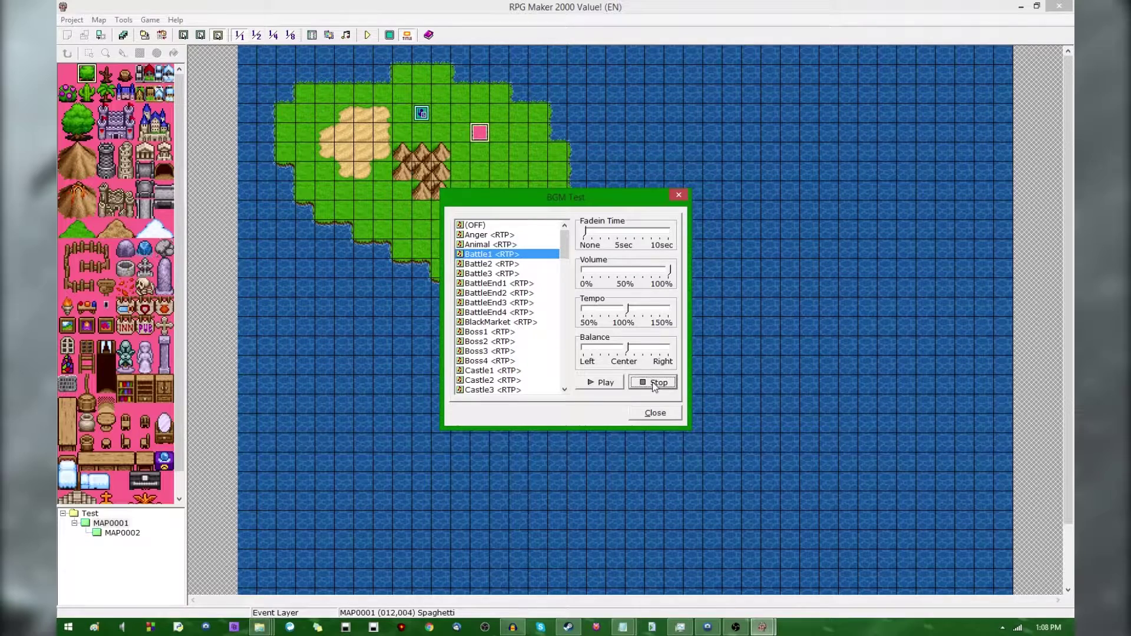
pyautogui.click(655, 414)
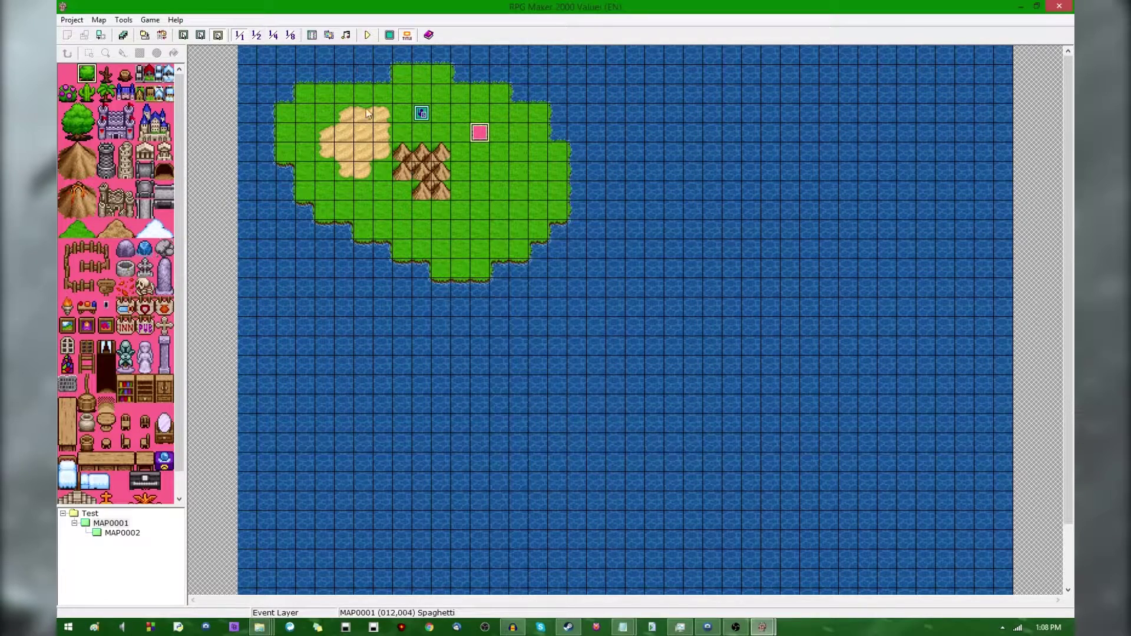
# Look through the battle, shop, inn and menu wording on the glossary pages of the database's Terms settings.
pyautogui.click(312, 34)
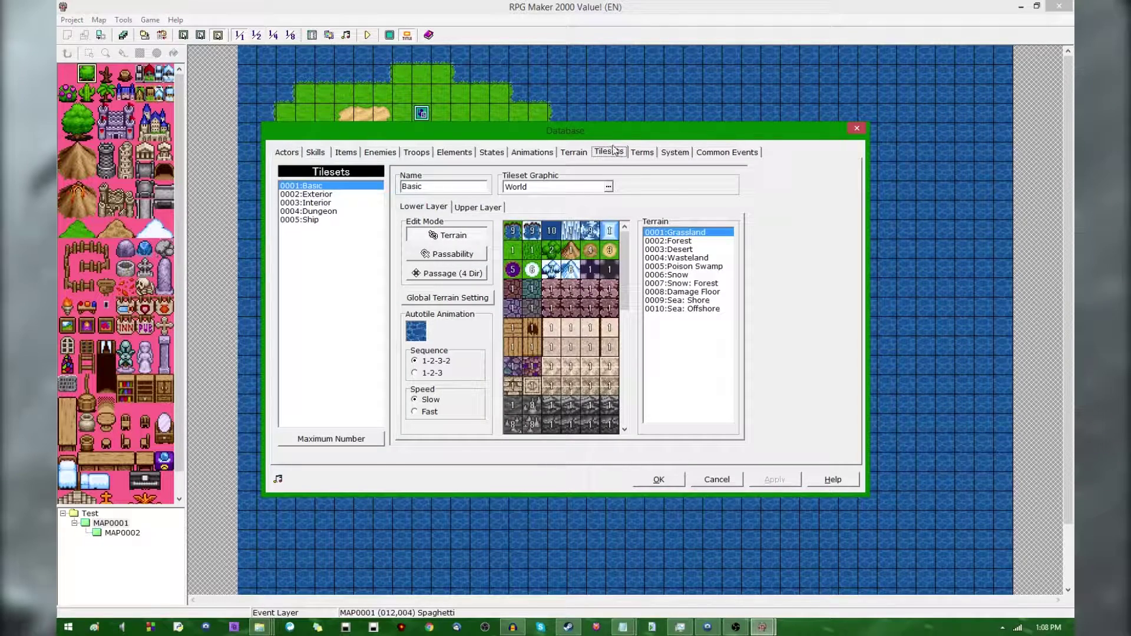
pyautogui.click(641, 153)
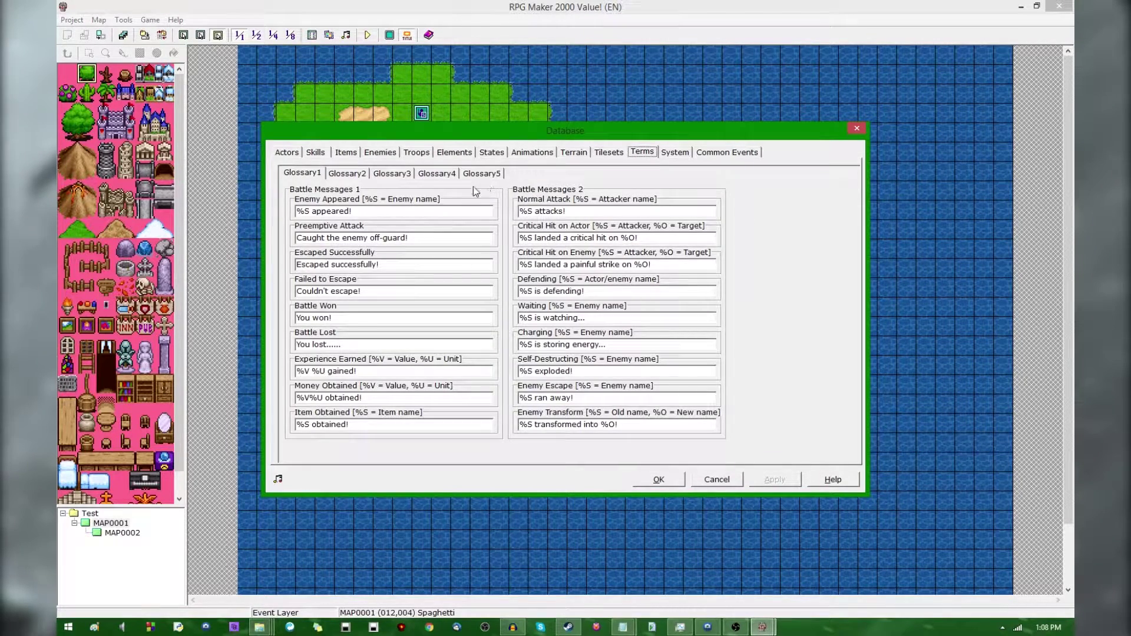
pyautogui.click(418, 216)
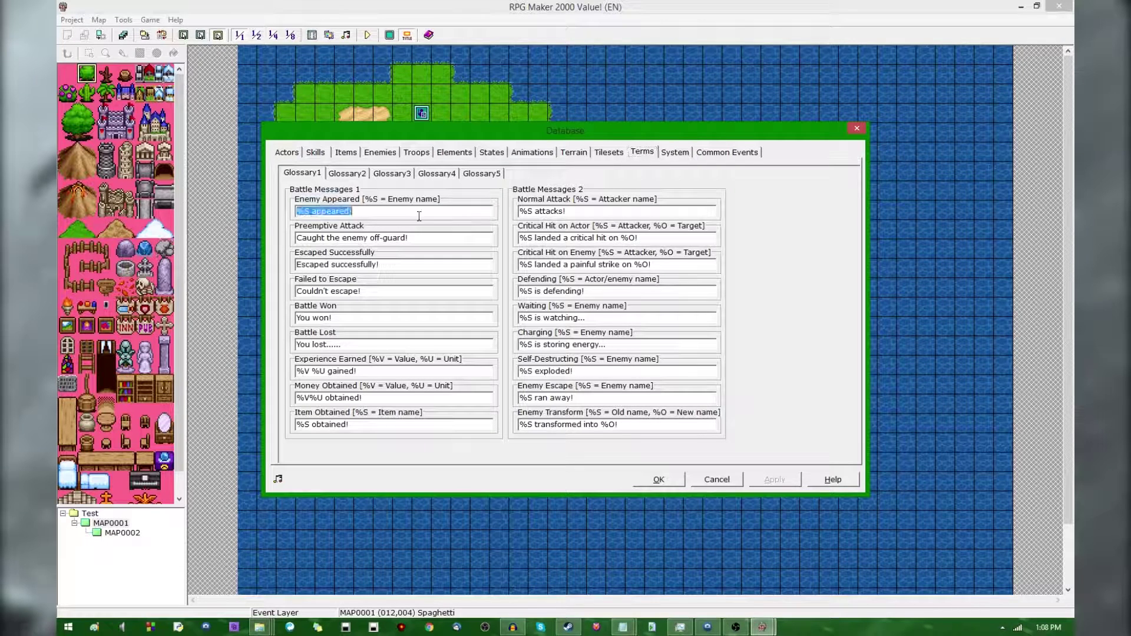
pyautogui.click(356, 210)
pyautogui.click(357, 176)
pyautogui.click(384, 176)
pyautogui.click(421, 176)
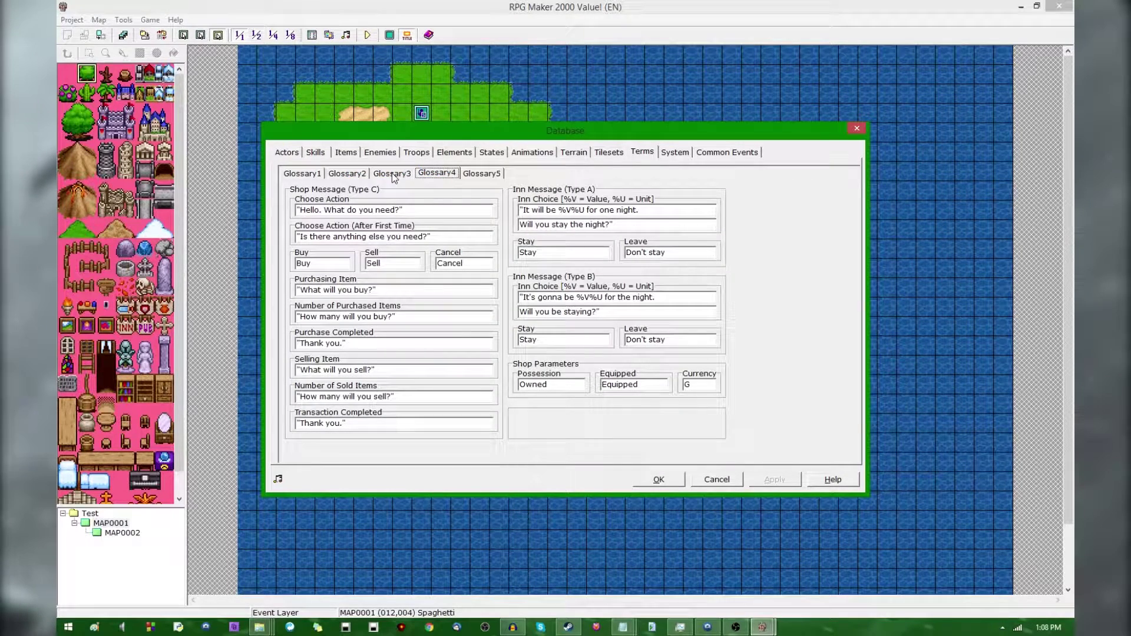
pyautogui.doubleClick(345, 261)
pyautogui.doubleClick(416, 262)
pyautogui.click(482, 174)
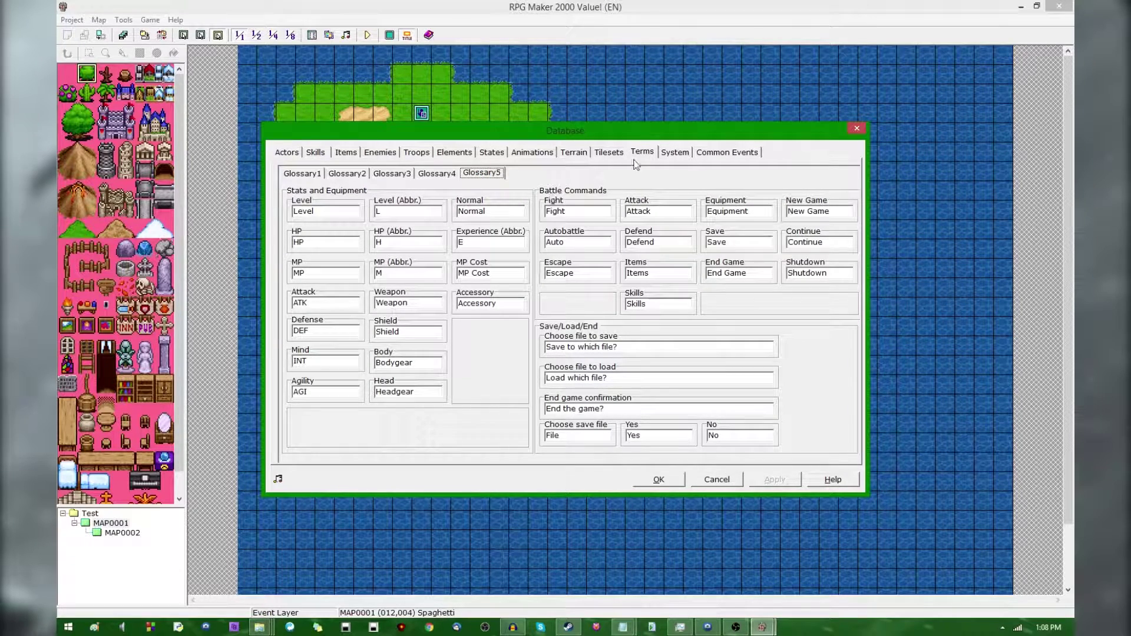
# Preview the available title images, set the title graphic to Title2 and check the choices for the Game Over graphic.
pyautogui.click(711, 154)
pyautogui.click(675, 153)
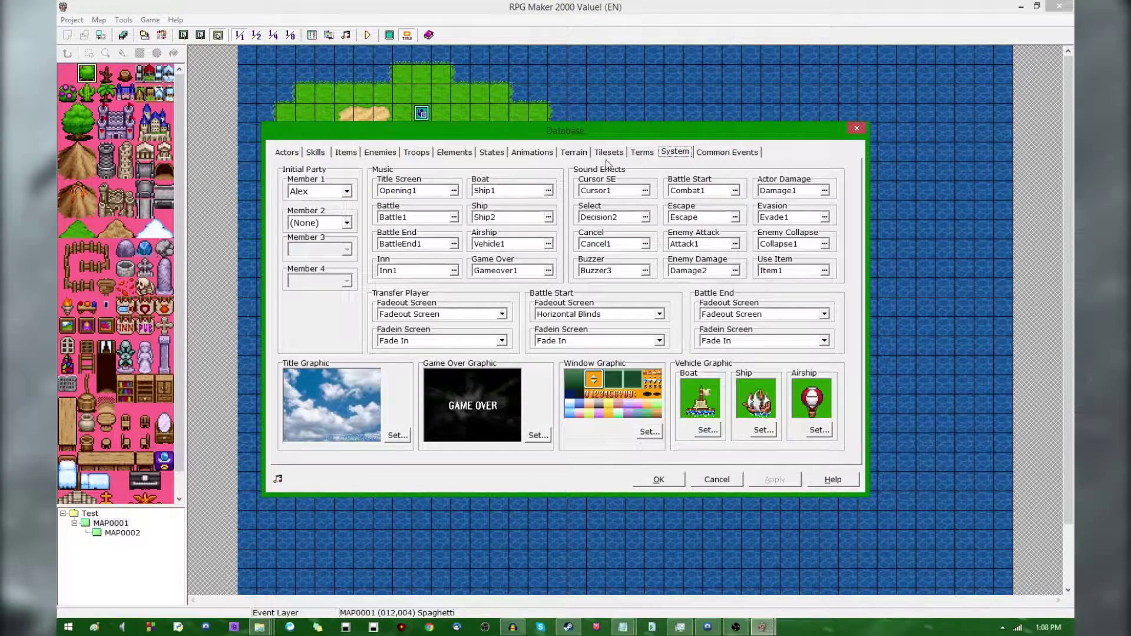
pyautogui.click(398, 435)
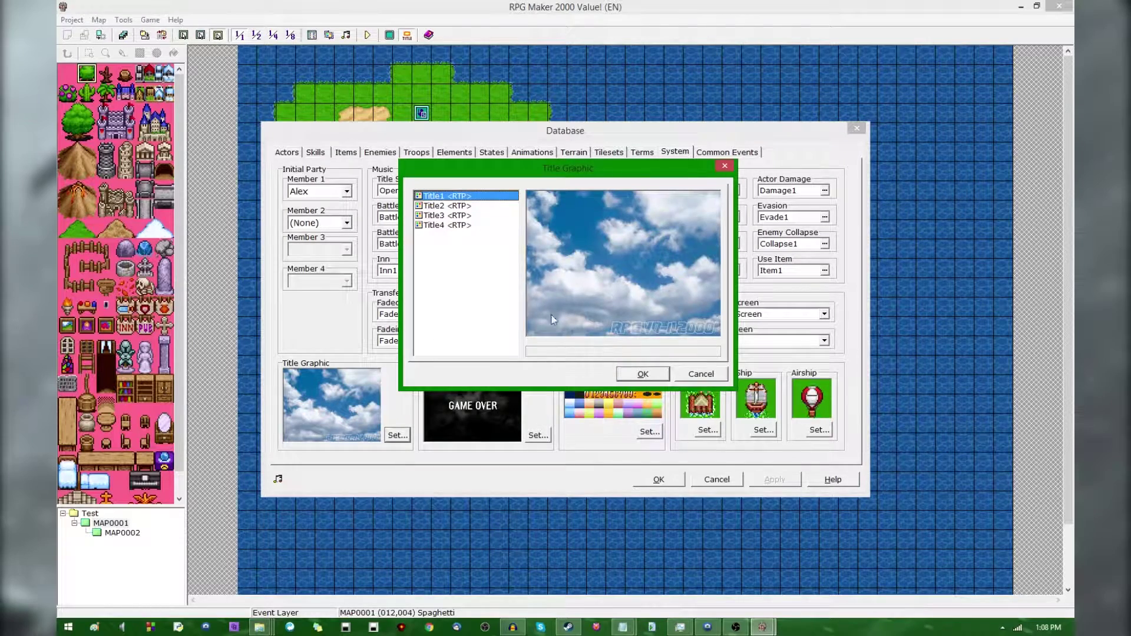
pyautogui.click(465, 205)
pyautogui.click(471, 216)
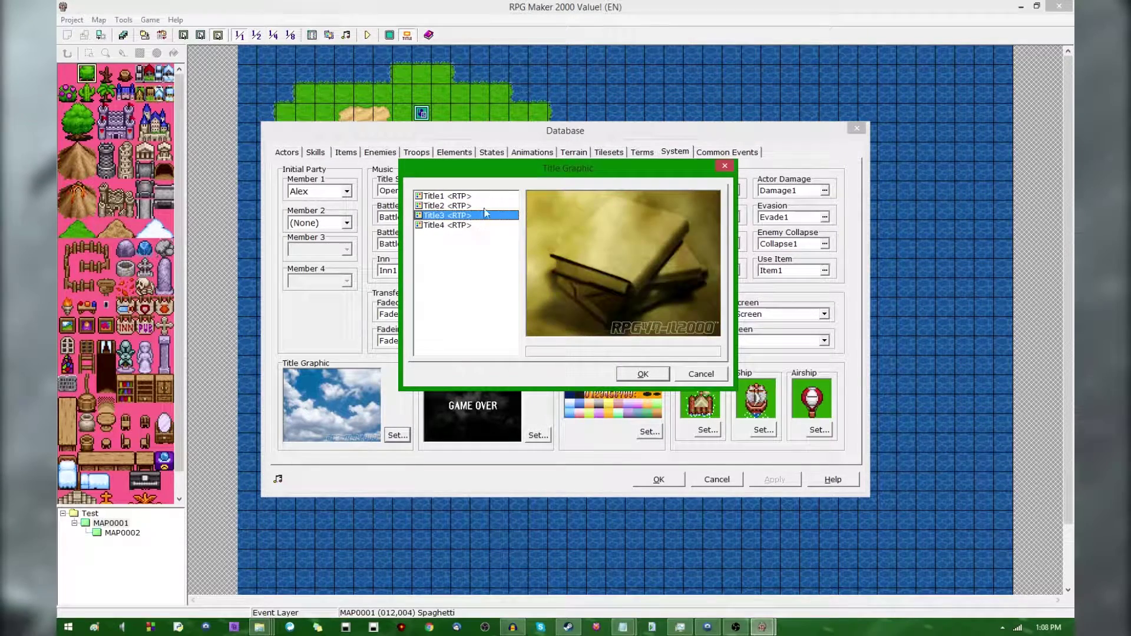
pyautogui.click(472, 208)
pyautogui.click(471, 216)
pyautogui.click(471, 226)
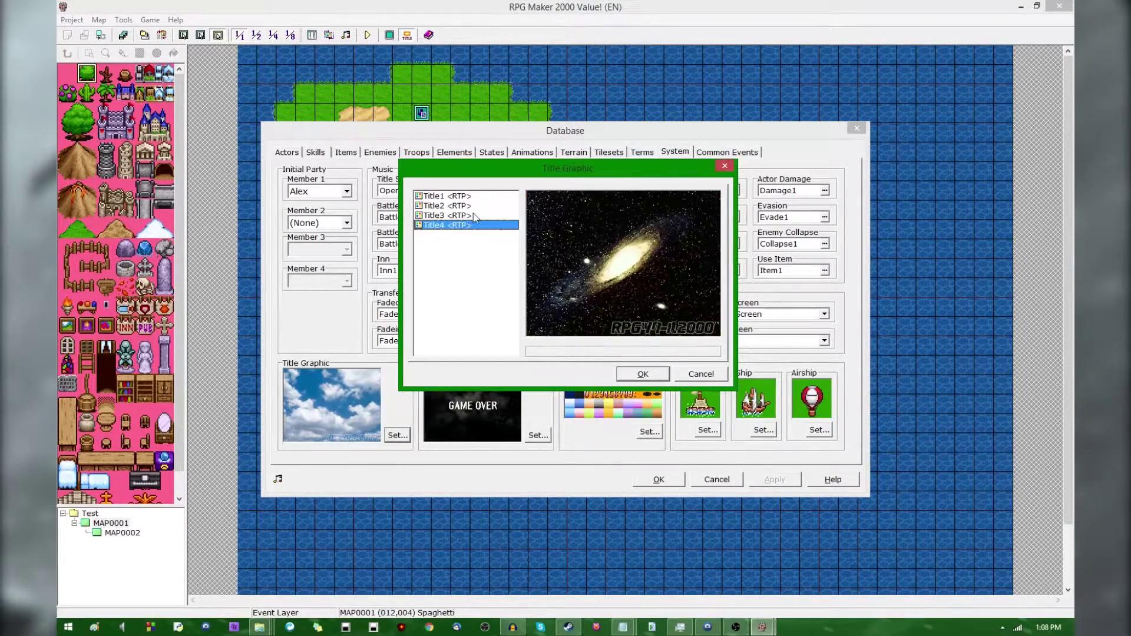
pyautogui.click(474, 206)
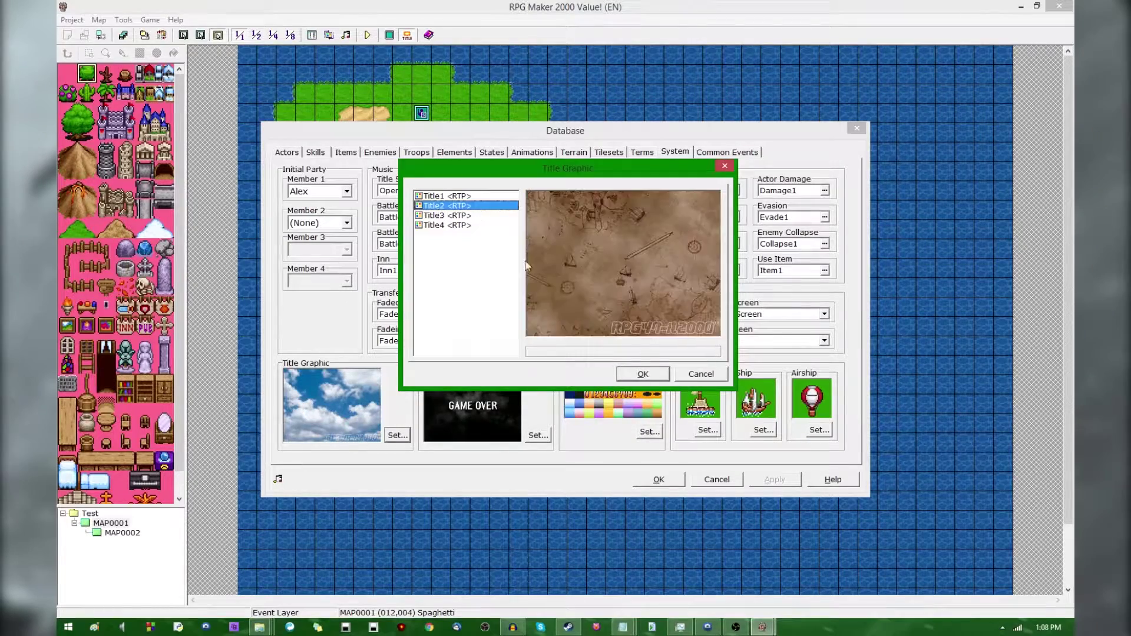
pyautogui.click(642, 374)
pyautogui.click(538, 436)
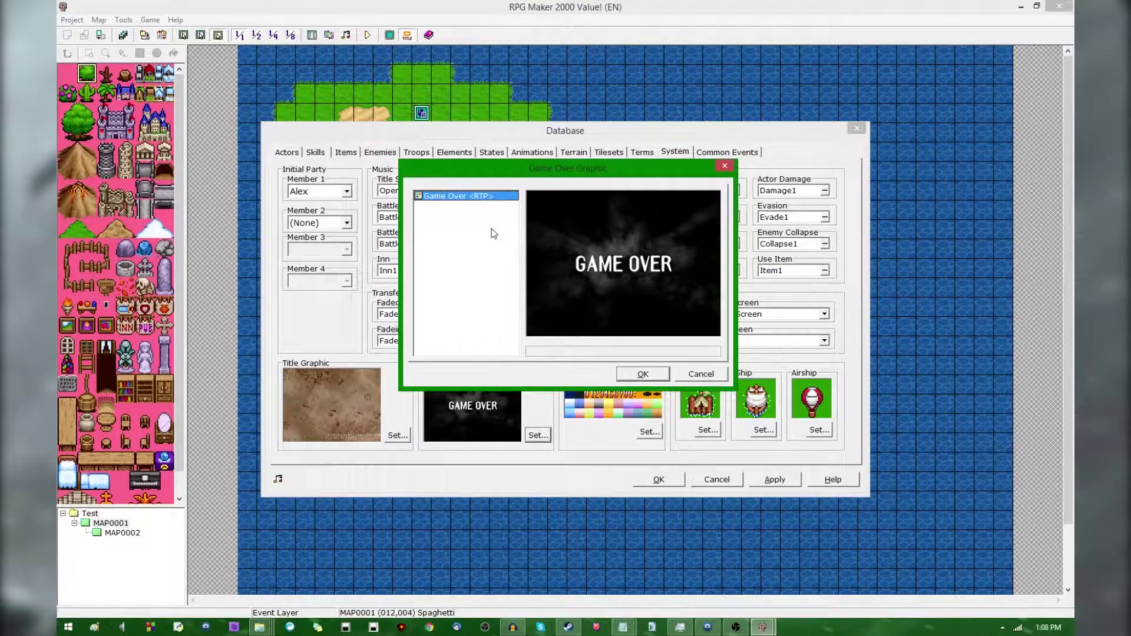
pyautogui.click(649, 374)
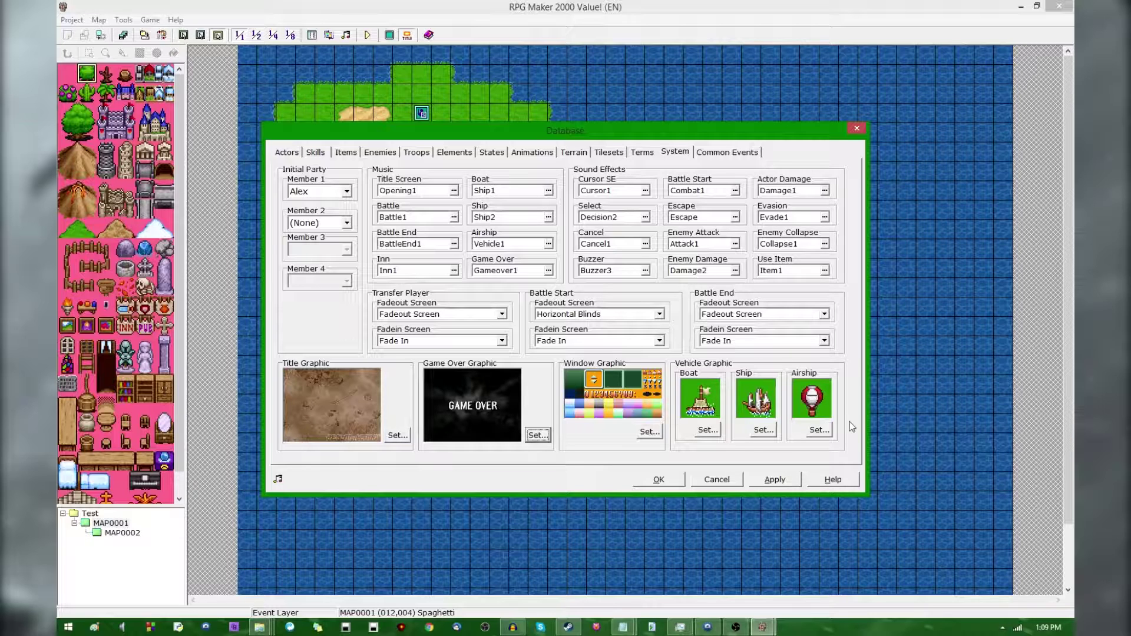
# Try the Grassland terrain on the Basic tileset's deep-sea tile and look at the upper layer's passability.
pyautogui.click(610, 152)
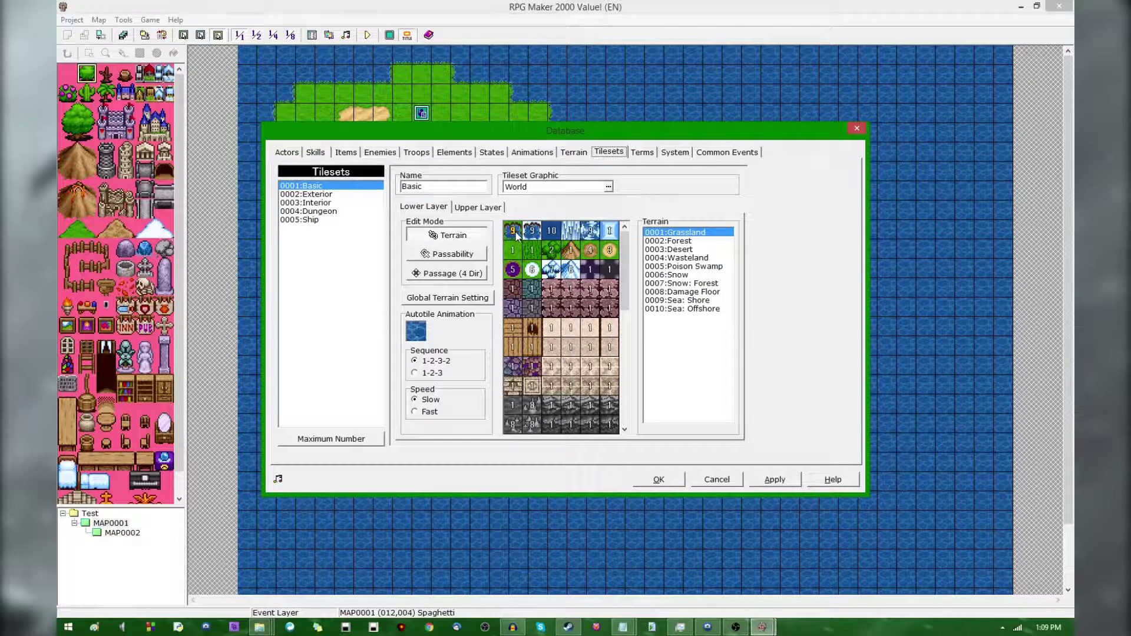
pyautogui.click(552, 233)
pyautogui.click(536, 187)
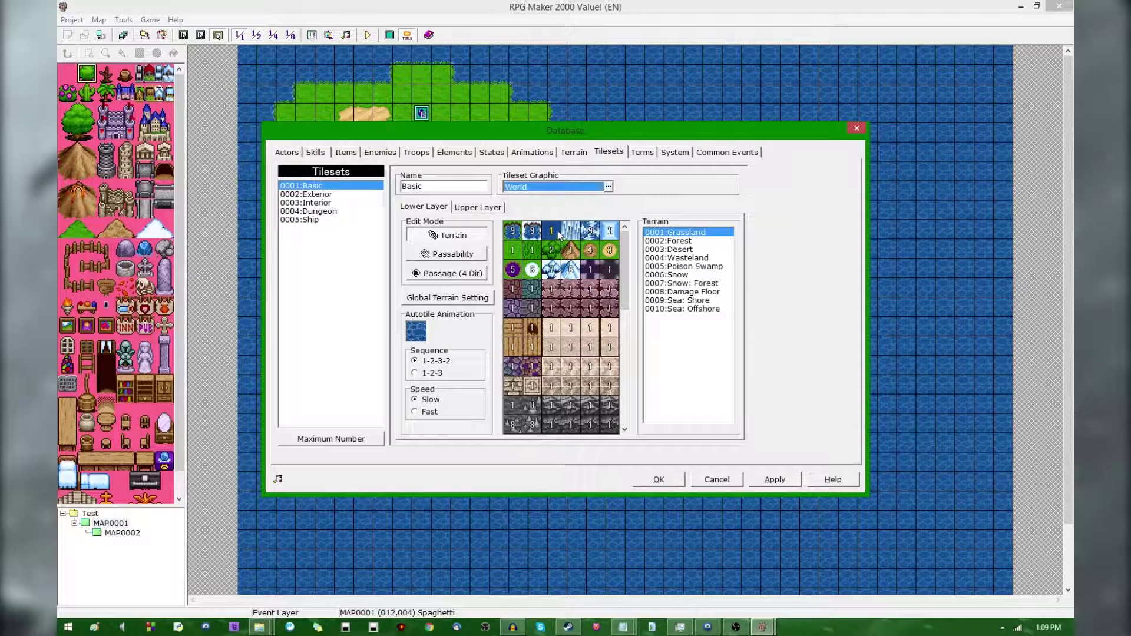
pyautogui.click(485, 208)
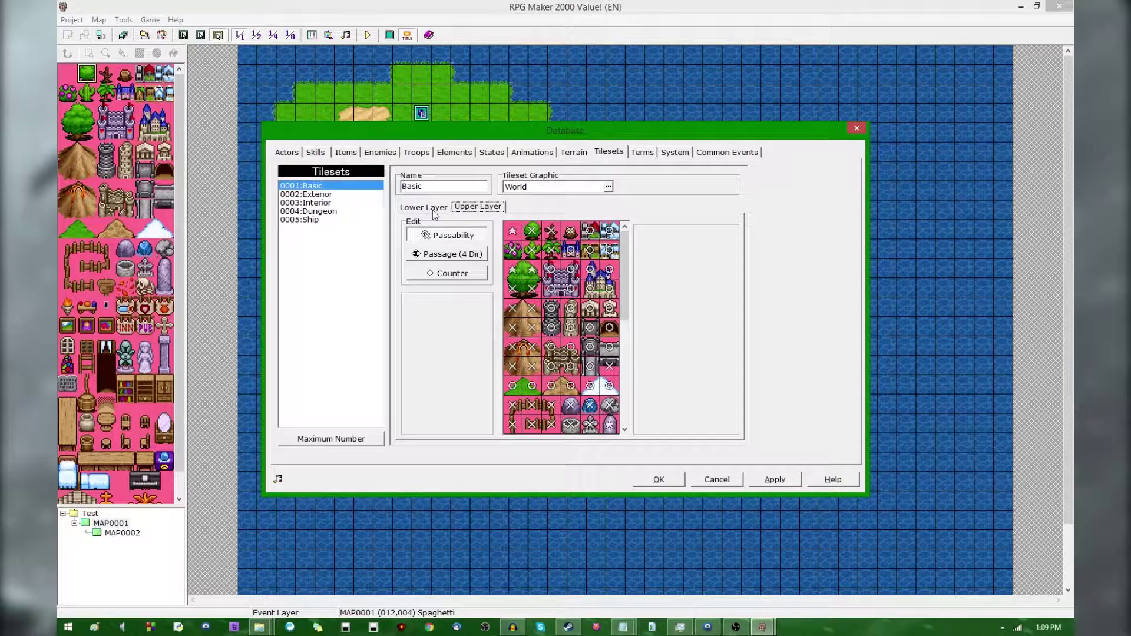
pyautogui.click(532, 289)
pyautogui.click(437, 209)
pyautogui.click(547, 232)
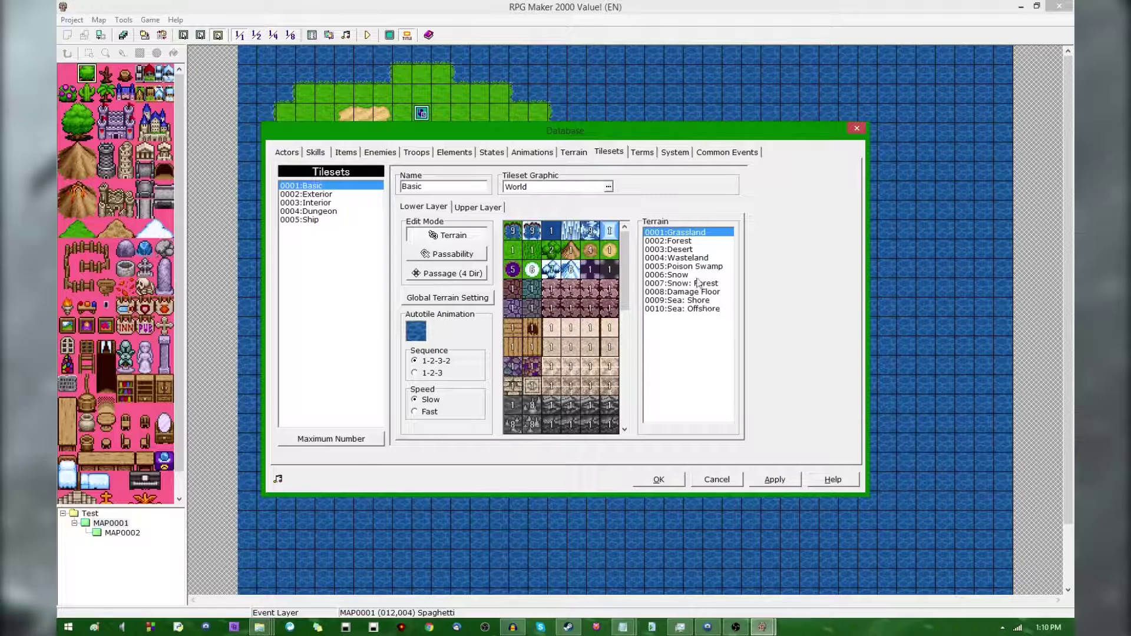
# Assign the 0009:Sea: Shore terrain to the deep-sea tile on the Basic tileset's lower layer.
pyautogui.click(689, 241)
pyautogui.click(690, 250)
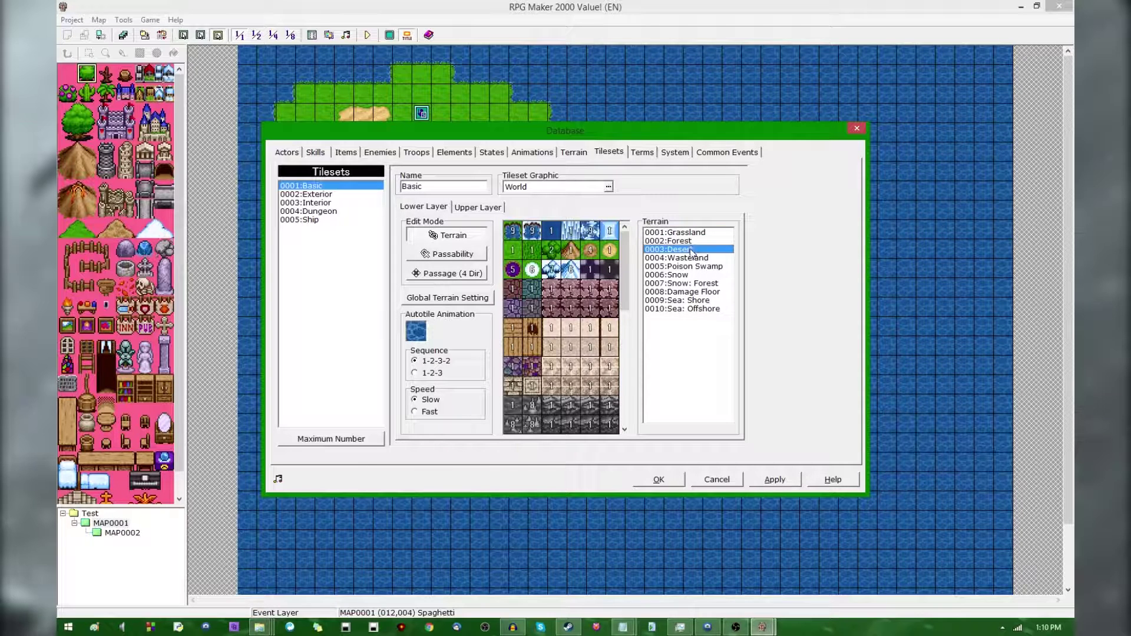
pyautogui.click(689, 300)
pyautogui.click(553, 235)
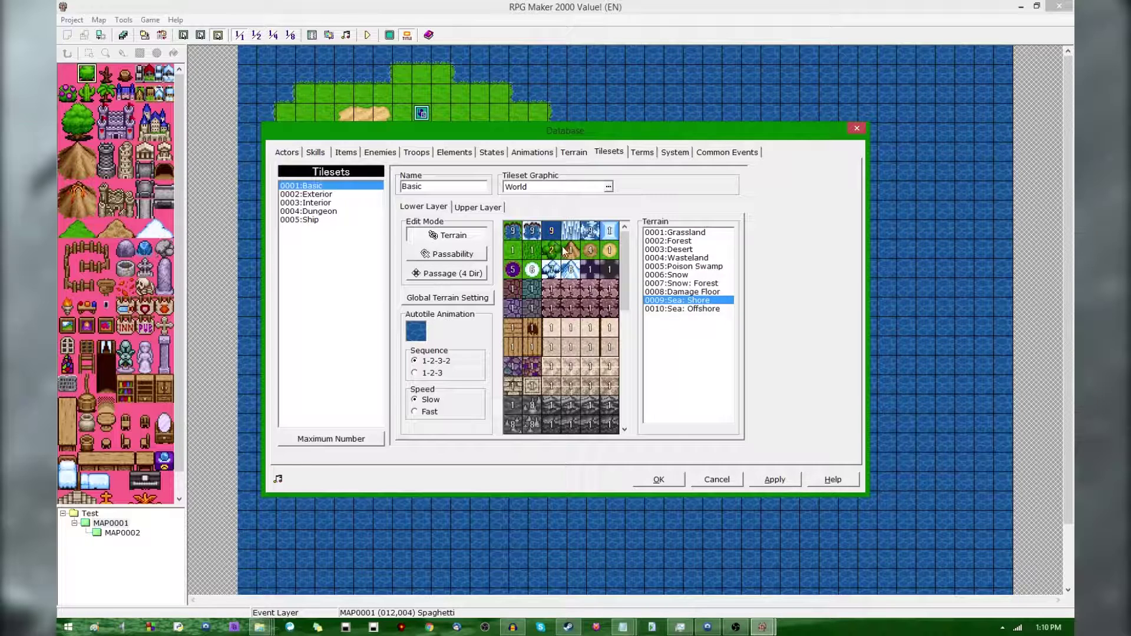
# Go through the terrain types and assign 0001:Grassland to the desert sand tile on the Basic tileset's lower layer.
pyautogui.click(695, 292)
pyautogui.click(690, 283)
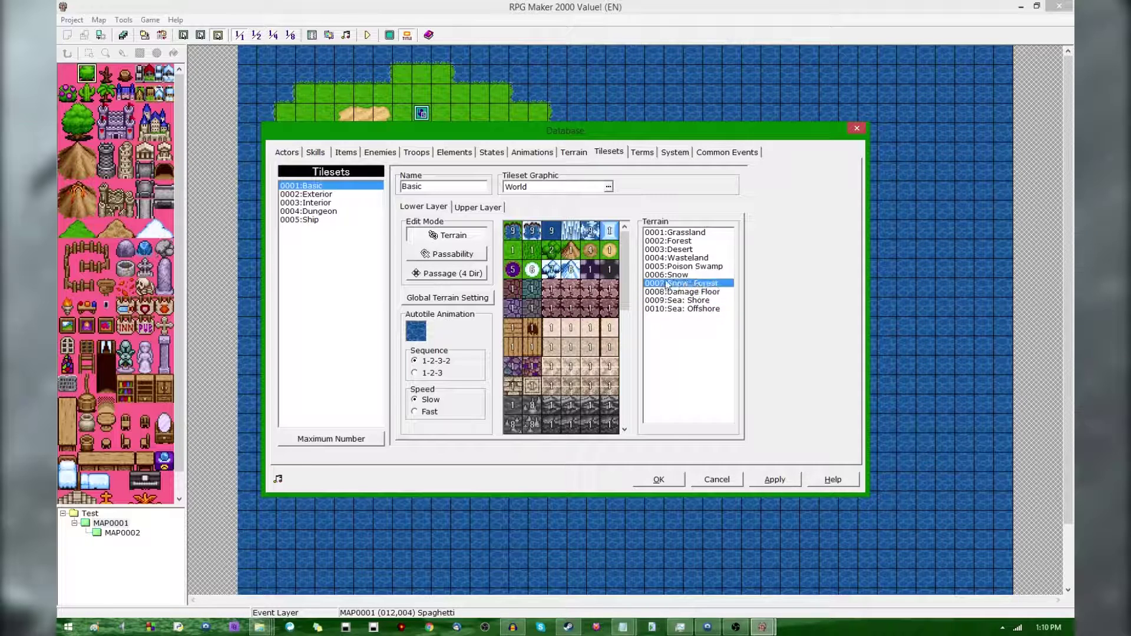
pyautogui.click(693, 259)
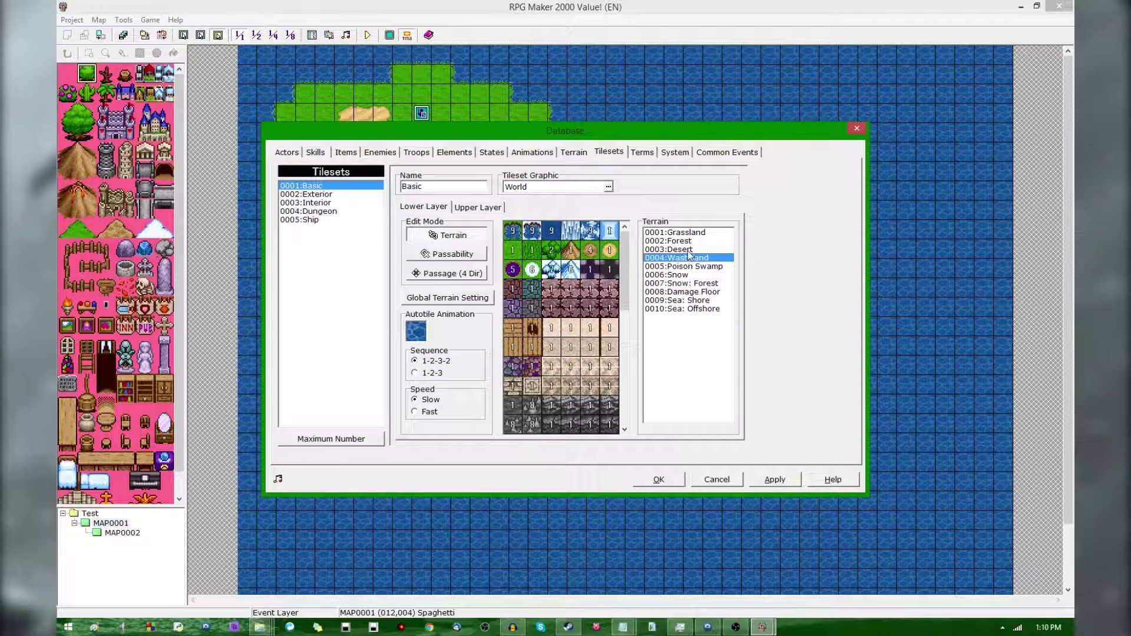
pyautogui.click(688, 250)
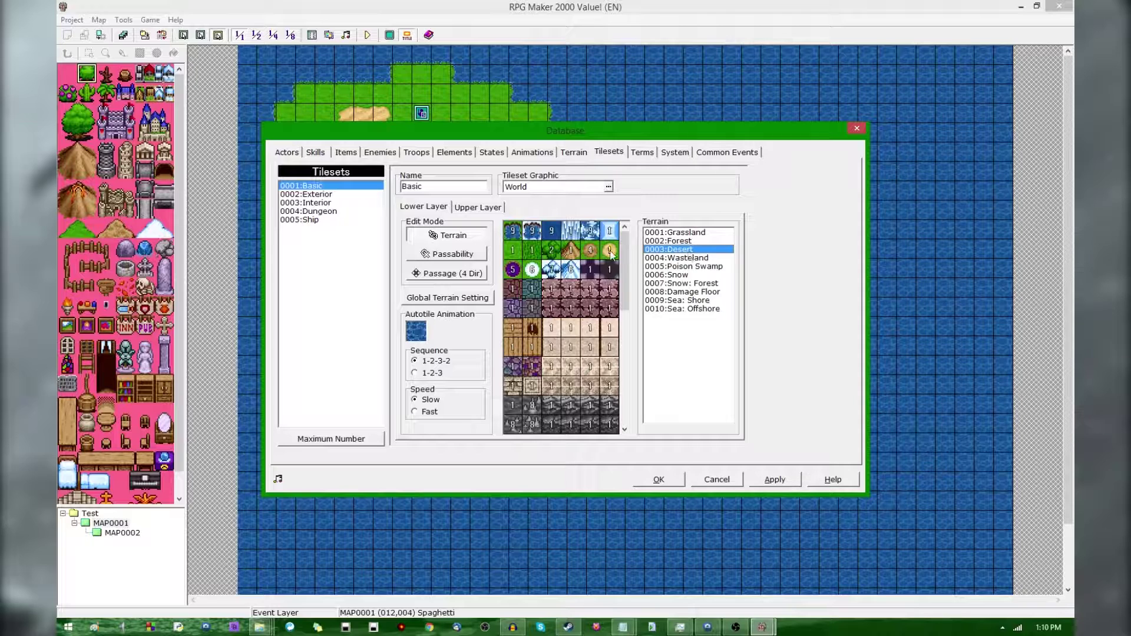
pyautogui.click(698, 241)
pyautogui.click(674, 232)
pyautogui.click(610, 250)
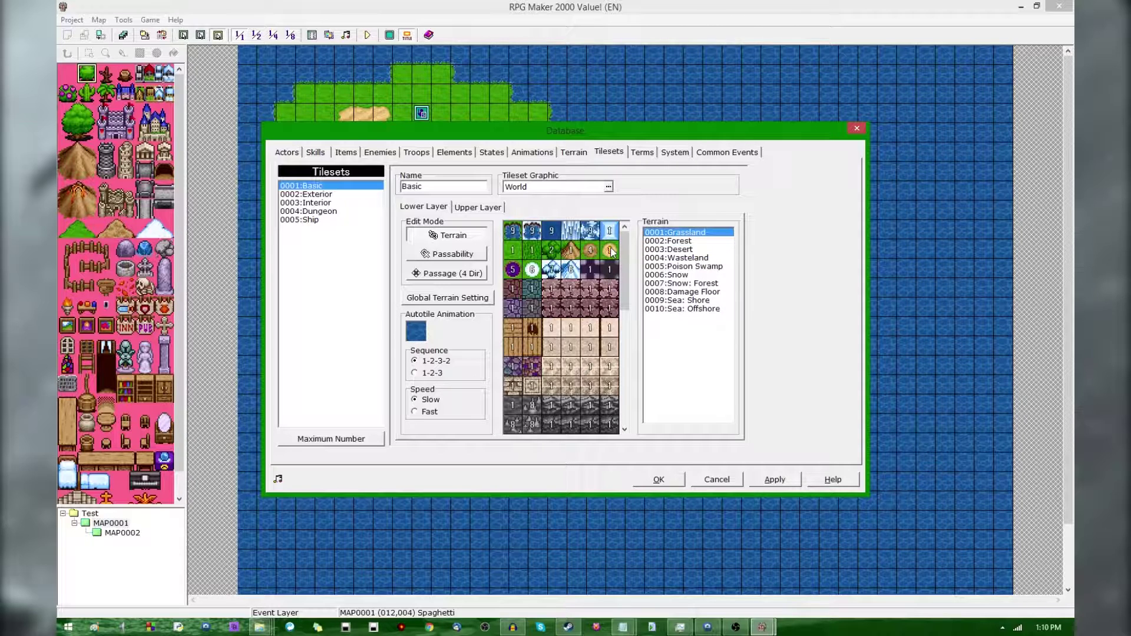
pyautogui.moveTo(625, 265)
pyautogui.mouseDown()
pyautogui.moveTo(624, 305)
pyautogui.moveTo(623, 263)
pyautogui.mouseUp()
# Examine the database's terrain list for a way to add a new terrain entry.
pyautogui.click(576, 153)
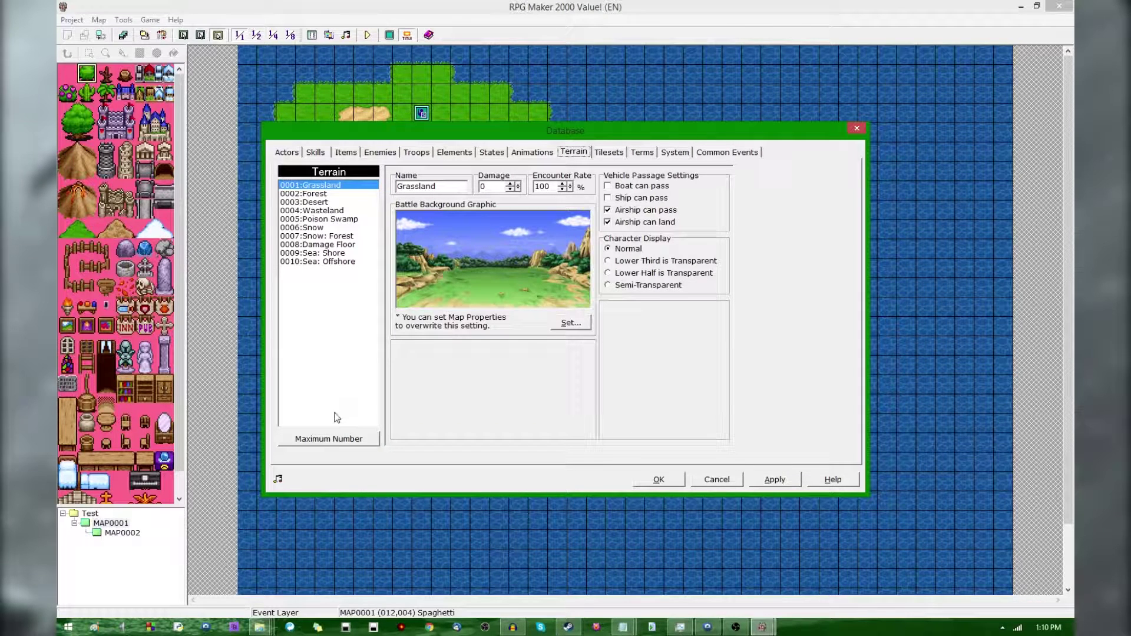
pyautogui.rightClick(327, 329)
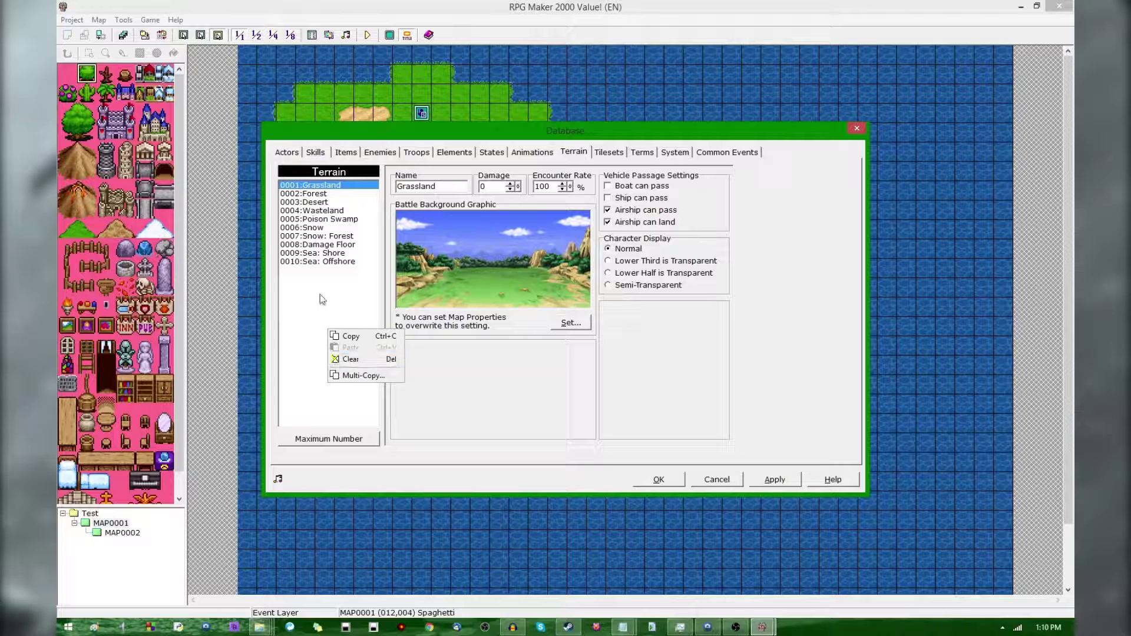
pyautogui.rightClick(319, 261)
pyautogui.click(338, 267)
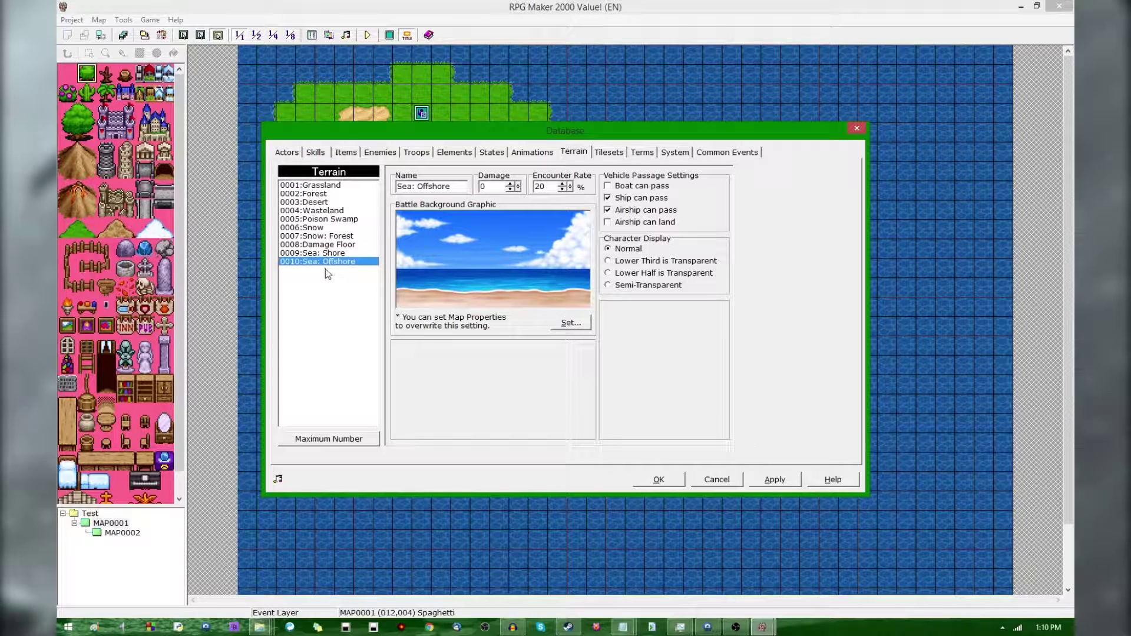
pyautogui.rightClick(321, 276)
pyautogui.click(360, 299)
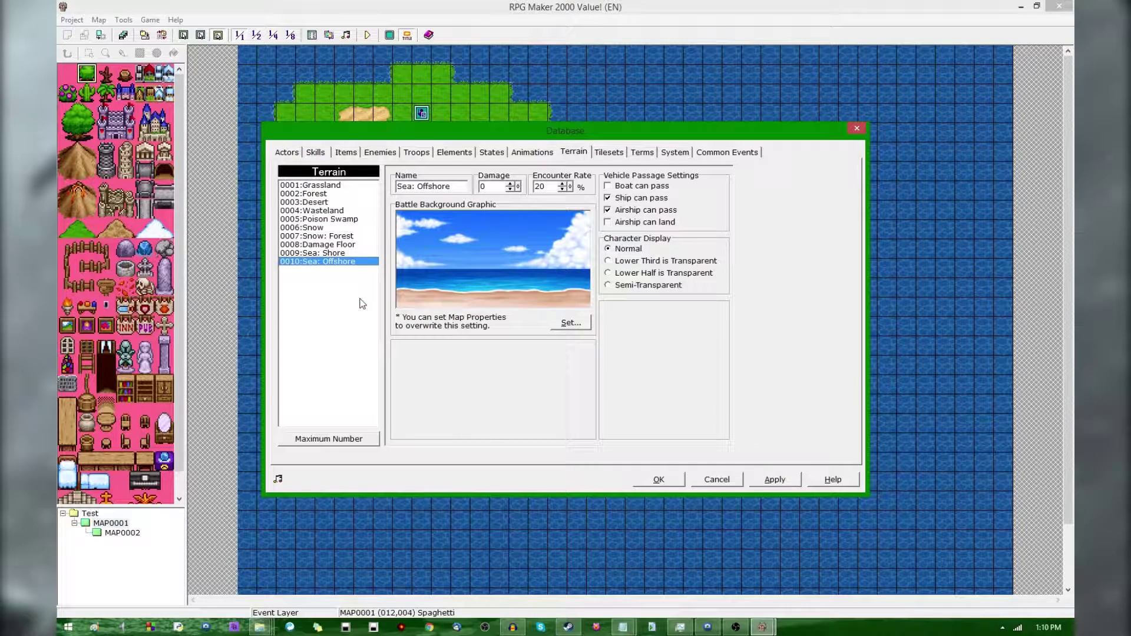
pyautogui.rightClick(327, 289)
pyautogui.click(333, 274)
# Raise the maximum number of terrains to 11 and select the new empty entry.
pyautogui.click(348, 439)
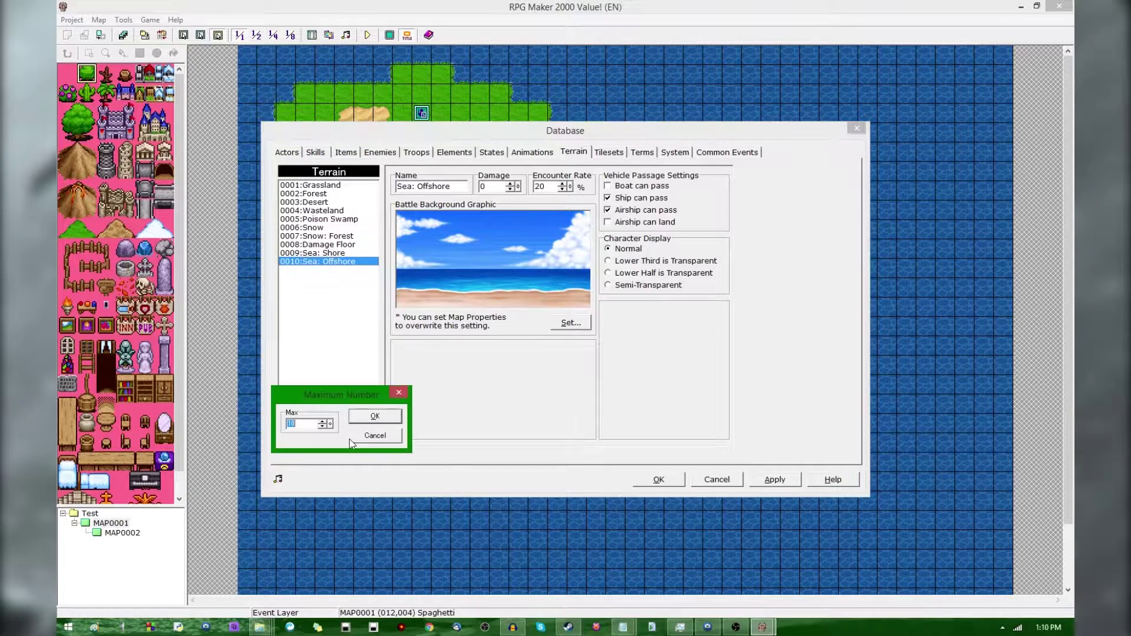
pyautogui.click(324, 421)
pyautogui.press('Return')
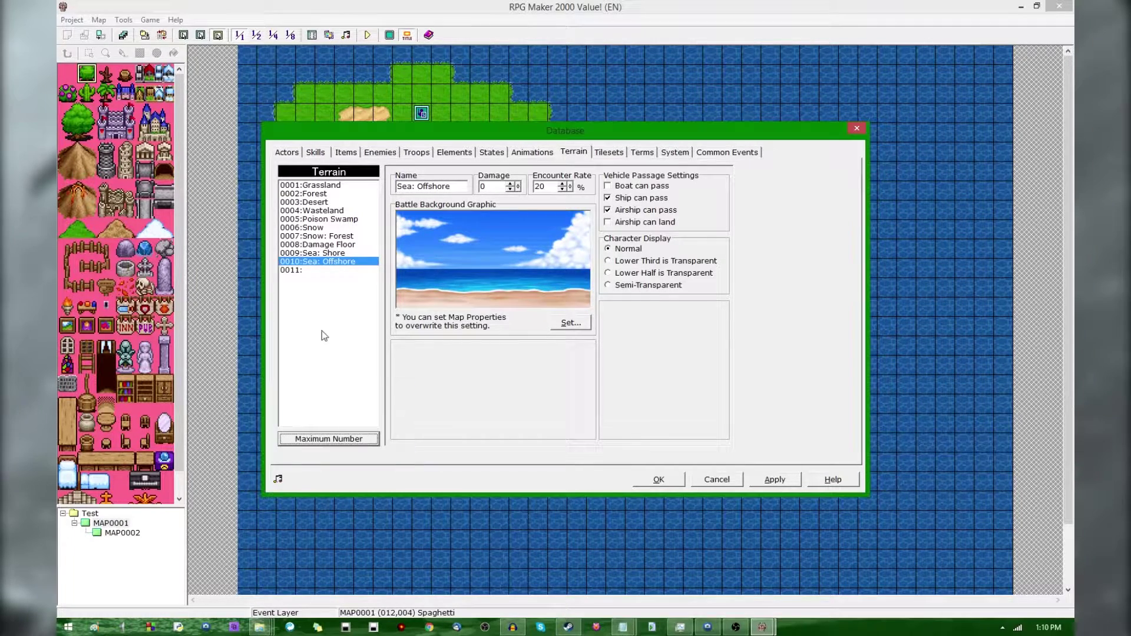
pyautogui.click(328, 275)
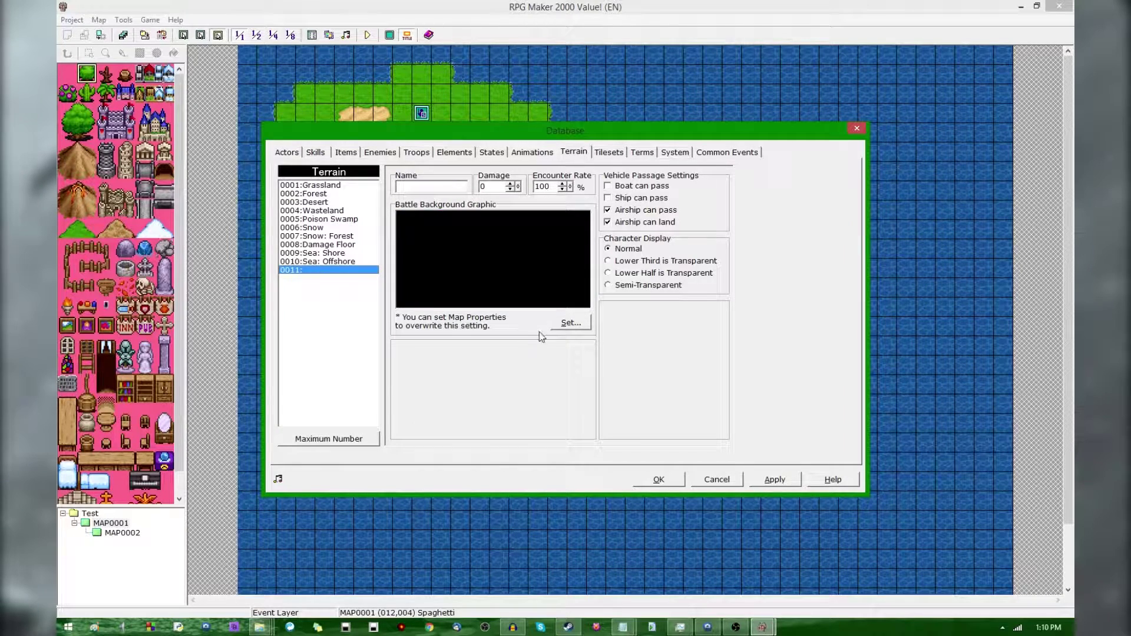
# Review the settings of the Sea: Offshore, Sea: Shore, Damage Floor and Snow: Forest terrains.
pyautogui.click(332, 261)
pyautogui.click(345, 253)
pyautogui.click(352, 244)
pyautogui.click(352, 237)
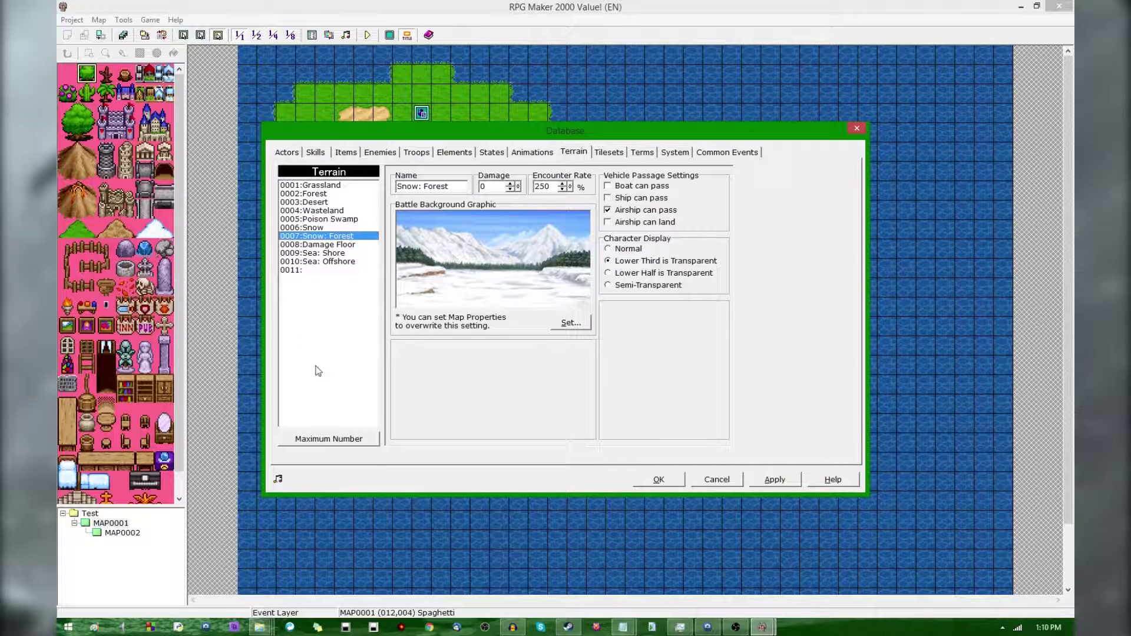
# Name the empty terrain entry 0011 "Mountains".
pyautogui.click(314, 271)
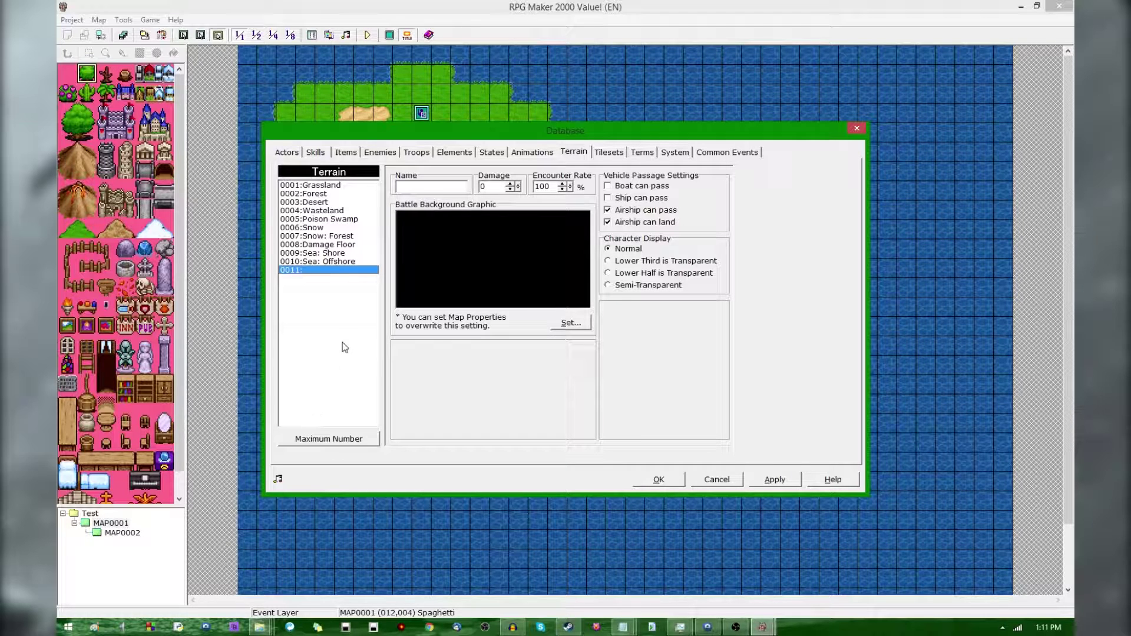
pyautogui.rightClick(346, 271)
pyautogui.click(328, 273)
pyautogui.click(426, 185)
pyautogui.write('Mountains')
# Compare the Sea: Offshore, Snow, Snow: Forest and Damage Floor terrains, including their damage and encounter settings.
pyautogui.click(326, 261)
pyautogui.click(331, 244)
pyautogui.click(339, 227)
pyautogui.click(346, 236)
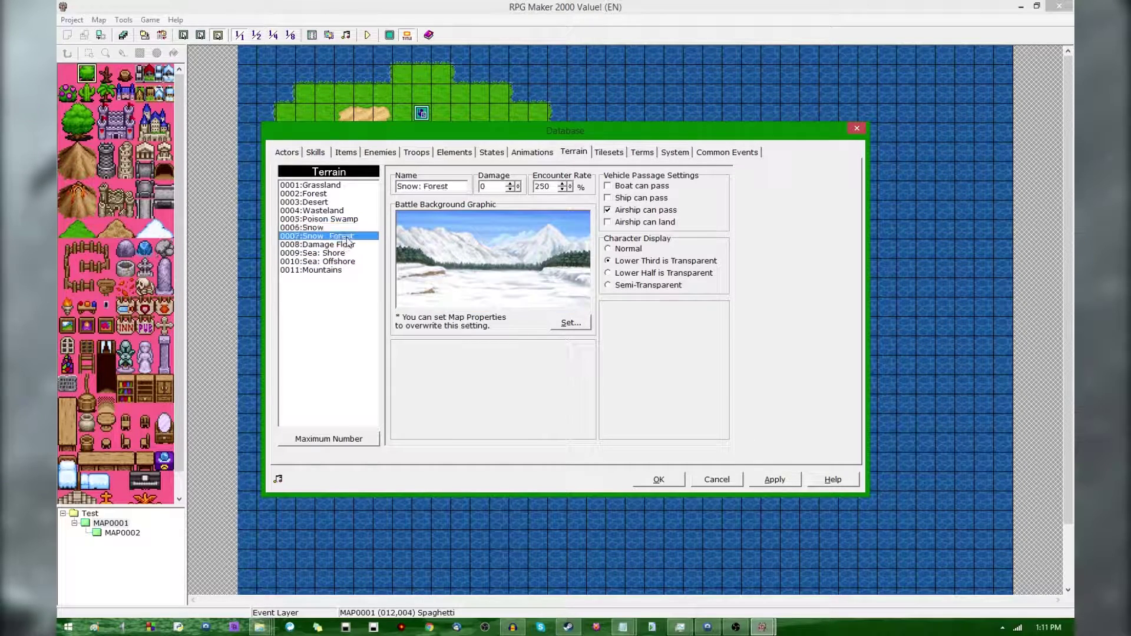
pyautogui.click(349, 243)
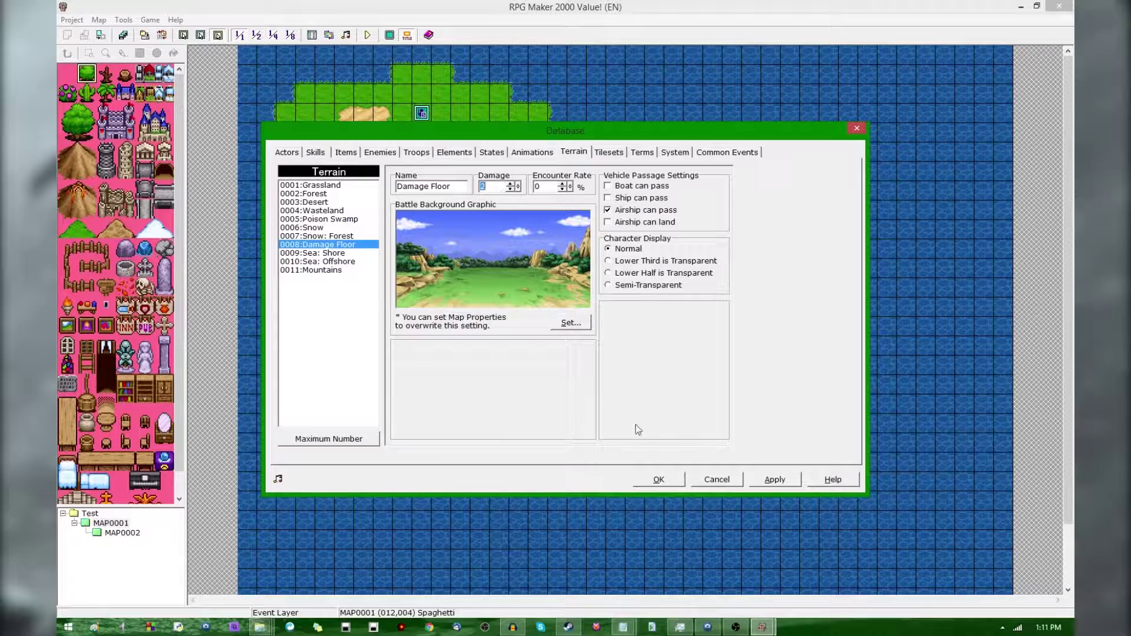
# Search the help file for "Damage", read the Terrain topic's explanation of damage values, and return to the database.
pyautogui.moveTo(790, 610)
pyautogui.click(804, 583)
pyautogui.click(141, 81)
pyautogui.hotkey('ctrl', 'a')
pyautogui.write('Damage')
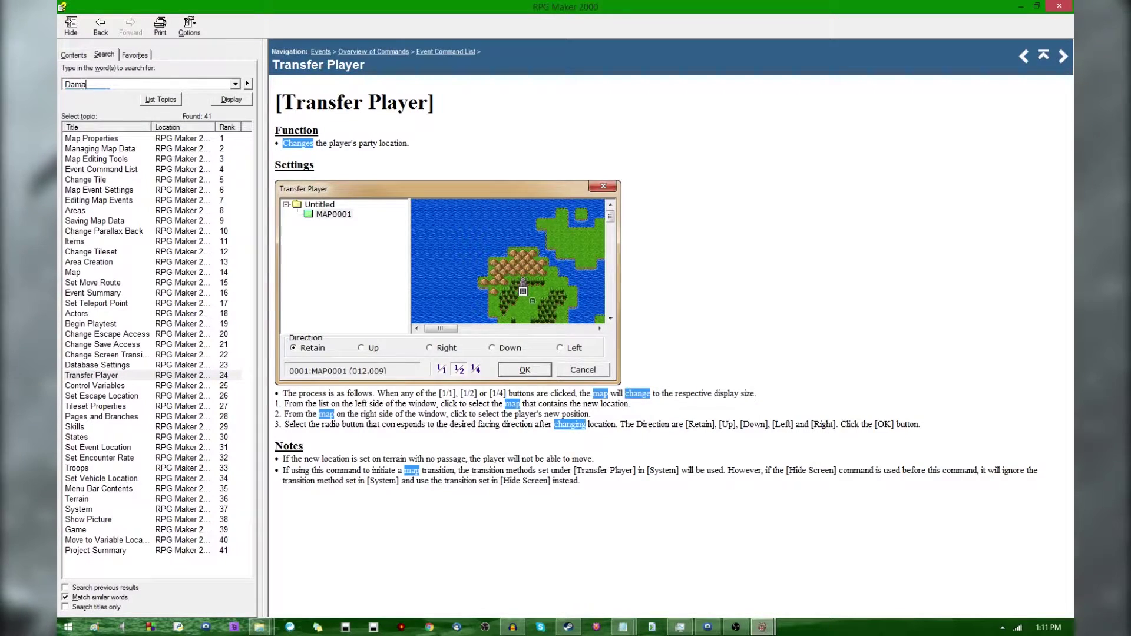
pyautogui.press('Return')
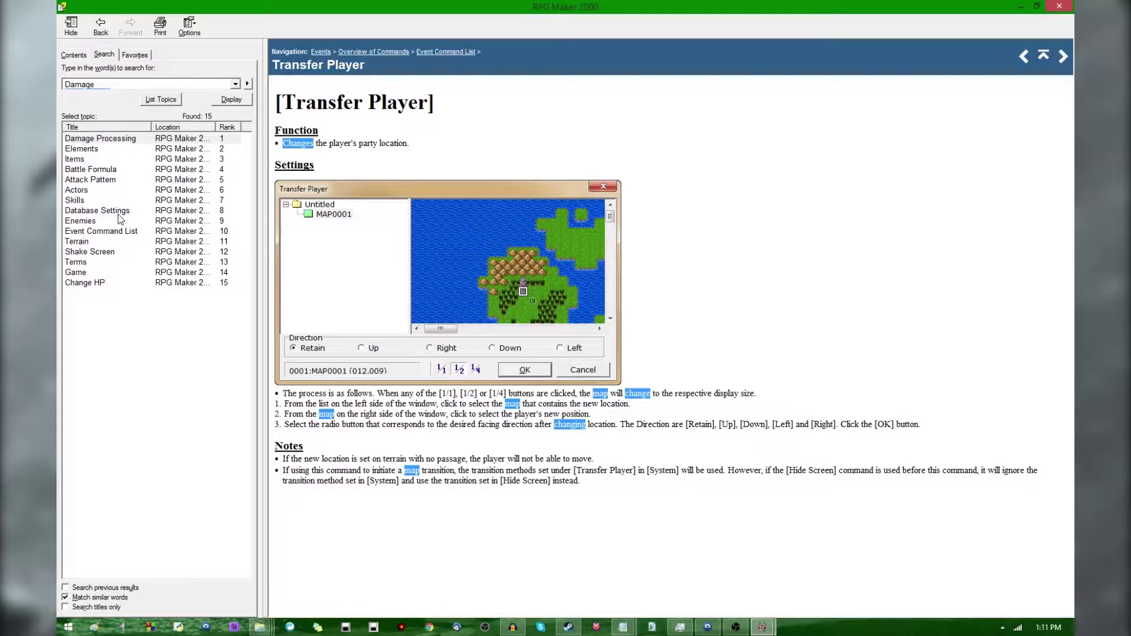
pyautogui.doubleClick(91, 241)
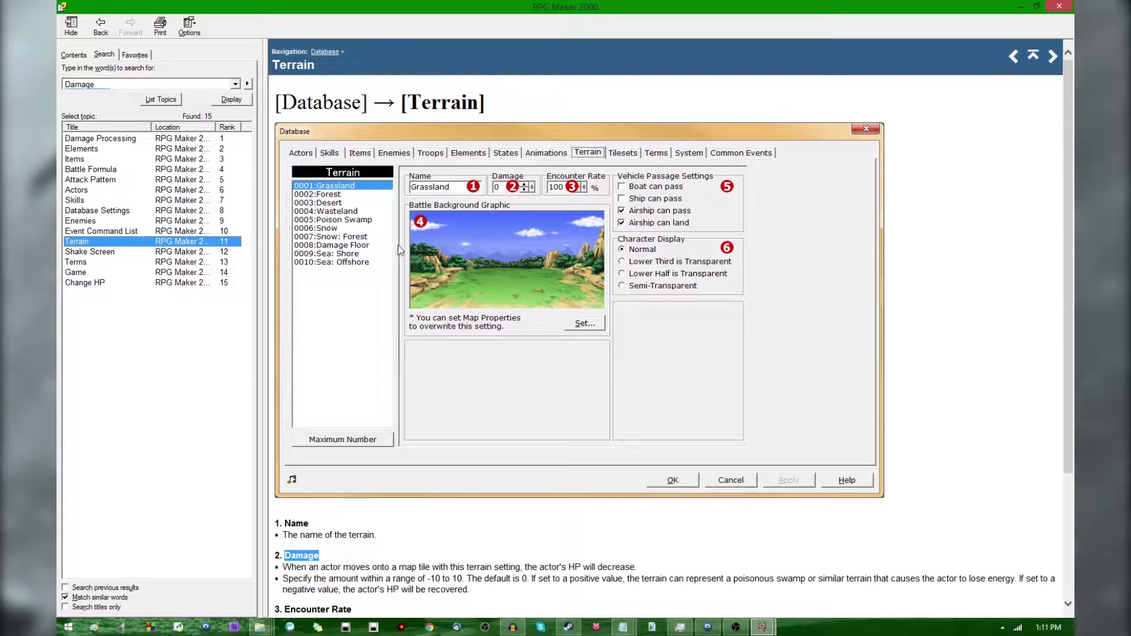
pyautogui.scroll(-3, 409, 250)
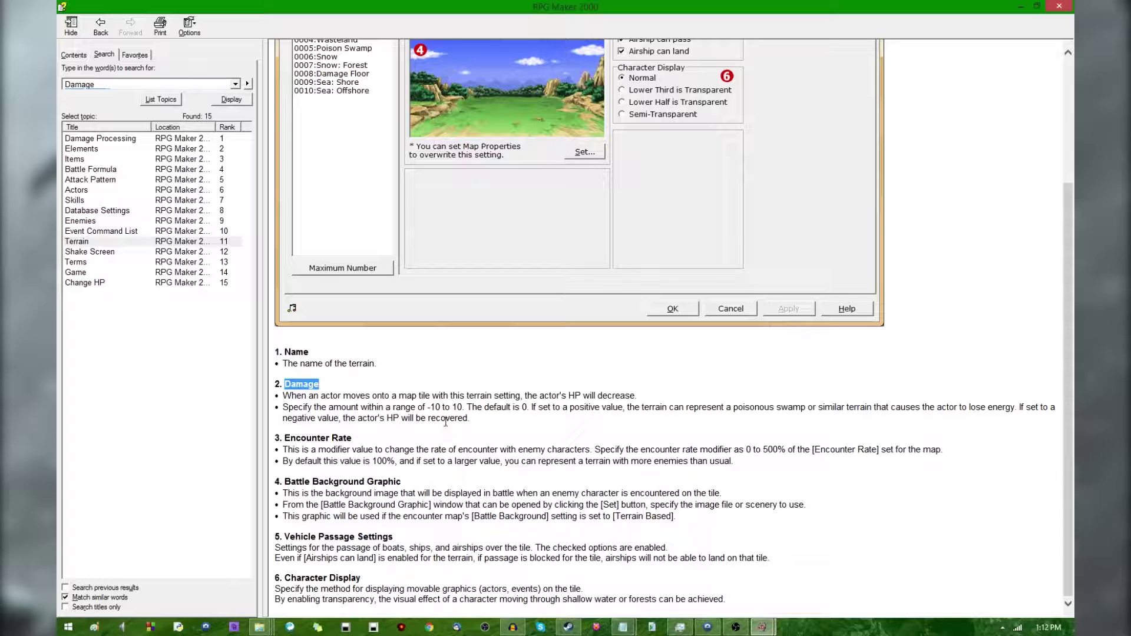
pyautogui.click(1018, 5)
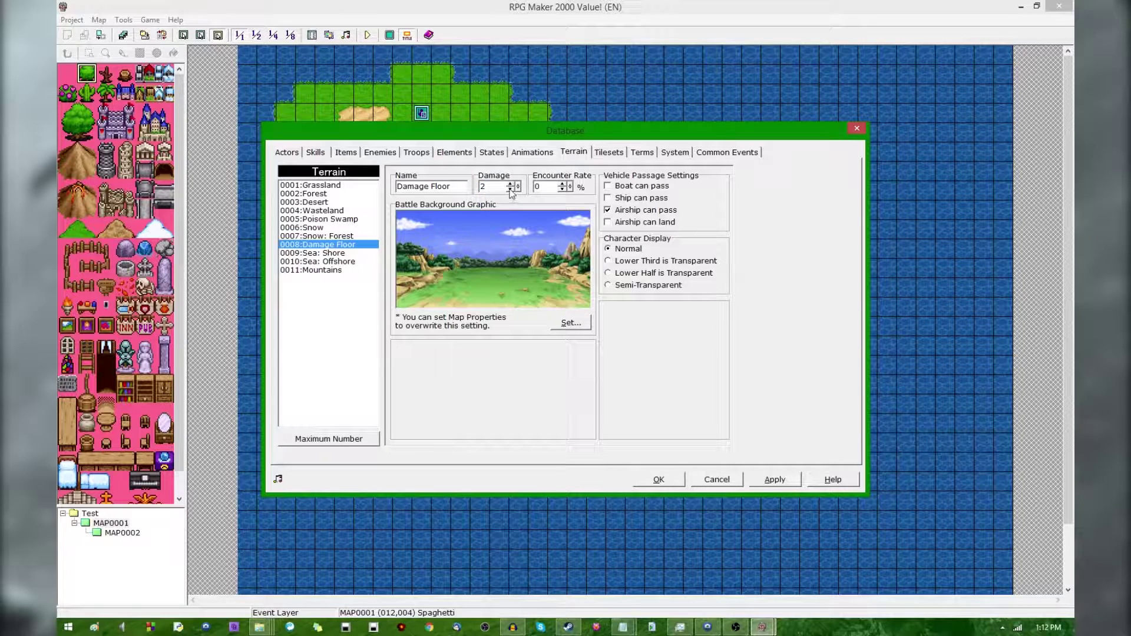
# Set the Mountains terrain's battle background graphic to MountainPath.
pyautogui.click(330, 270)
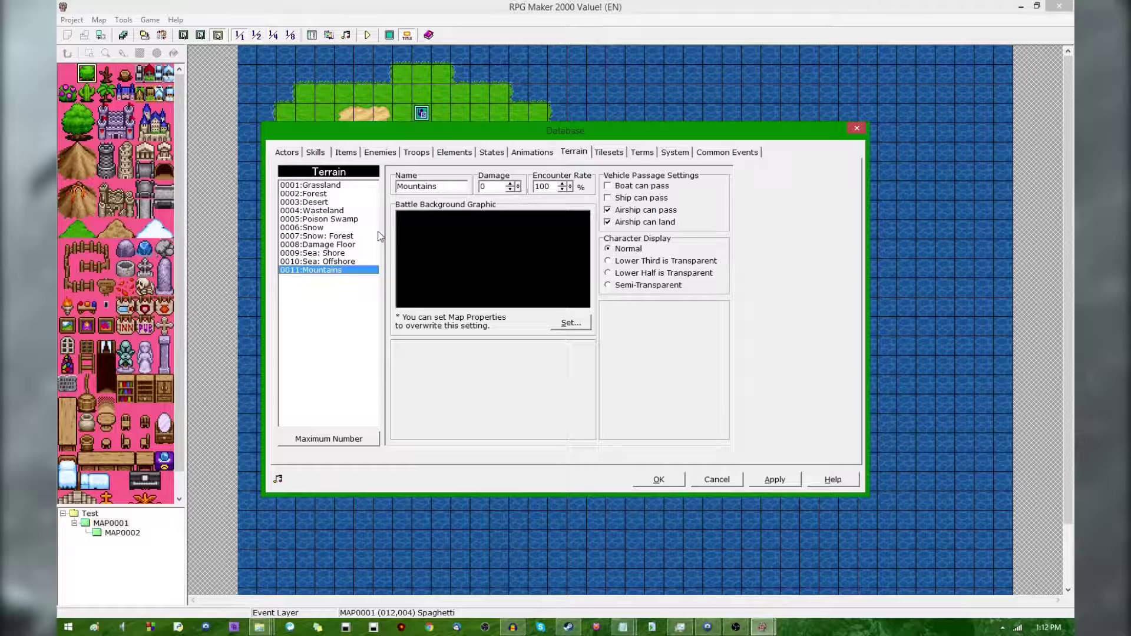
pyautogui.click(572, 323)
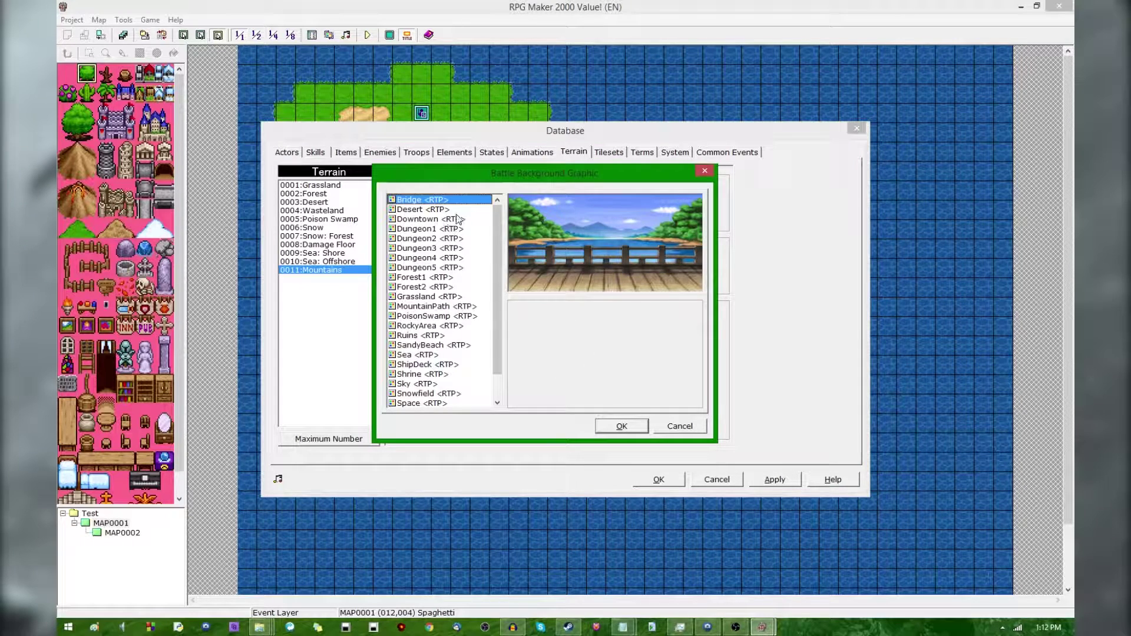
pyautogui.click(446, 307)
pyautogui.click(620, 426)
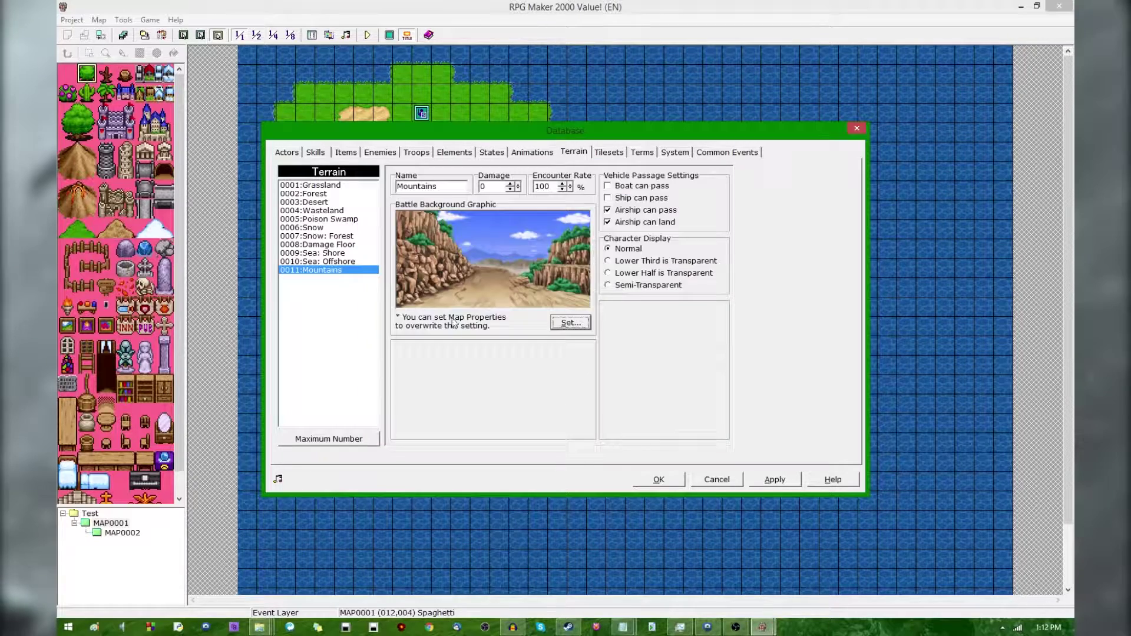
# Check the Sea: Offshore and Damage Floor terrains, then disable both airship passing and airship landing for the Mountains terrain.
pyautogui.click(339, 261)
pyautogui.click(340, 245)
pyautogui.click(340, 270)
pyautogui.click(654, 212)
pyautogui.click(663, 223)
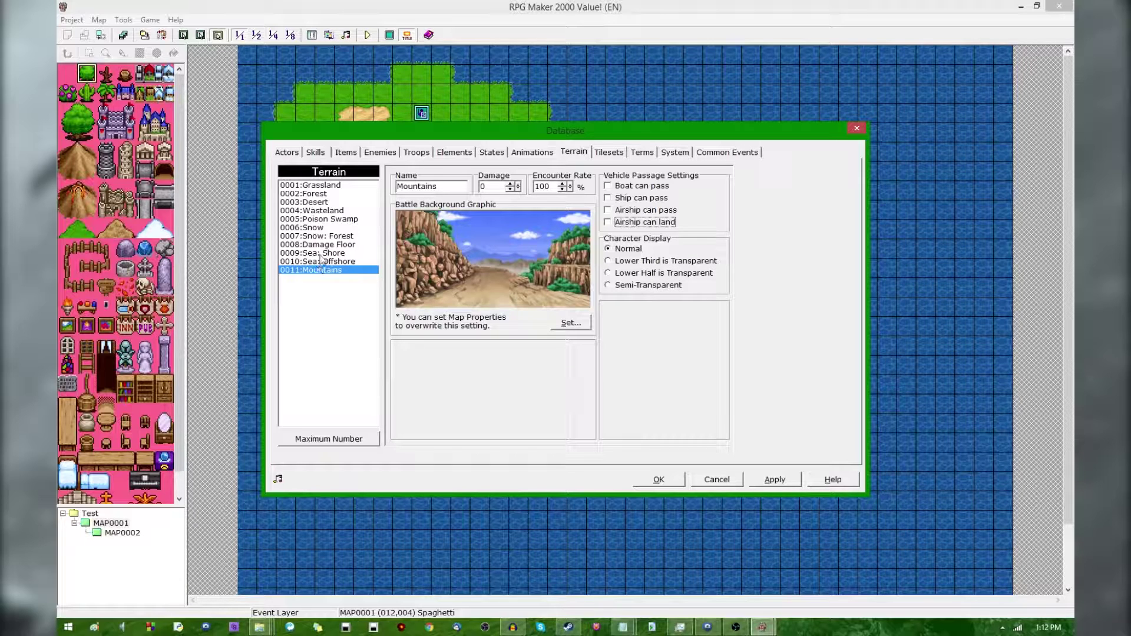
# Review the vehicle passage and character display settings of the Poison Swamp, Wasteland, Sea: Shore and Sea: Offshore terrains.
pyautogui.click(339, 220)
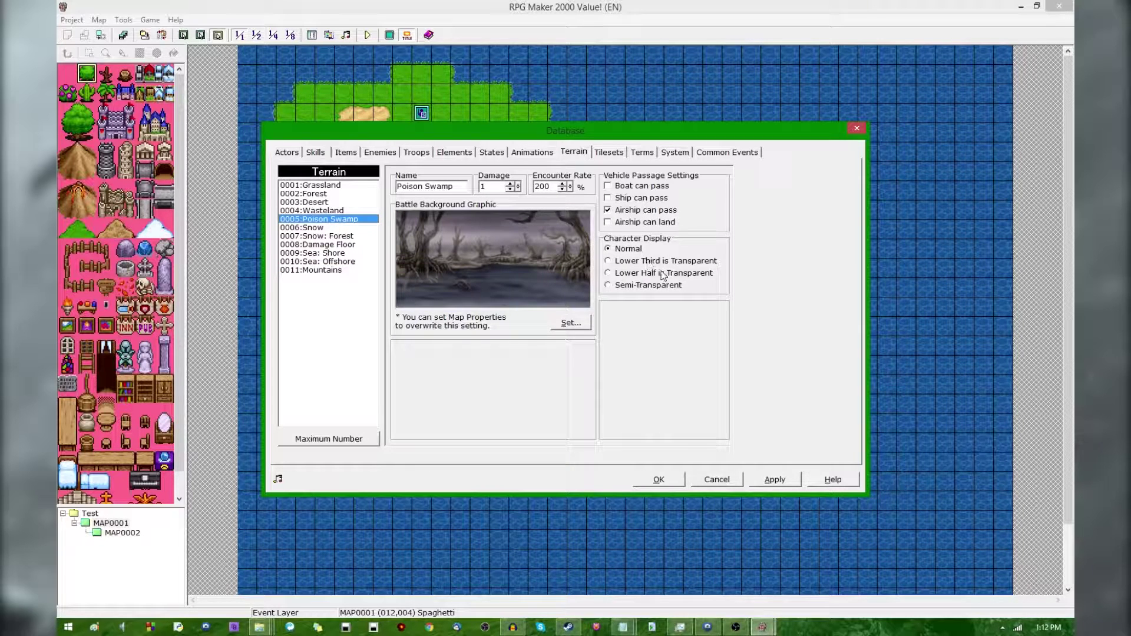
pyautogui.click(317, 211)
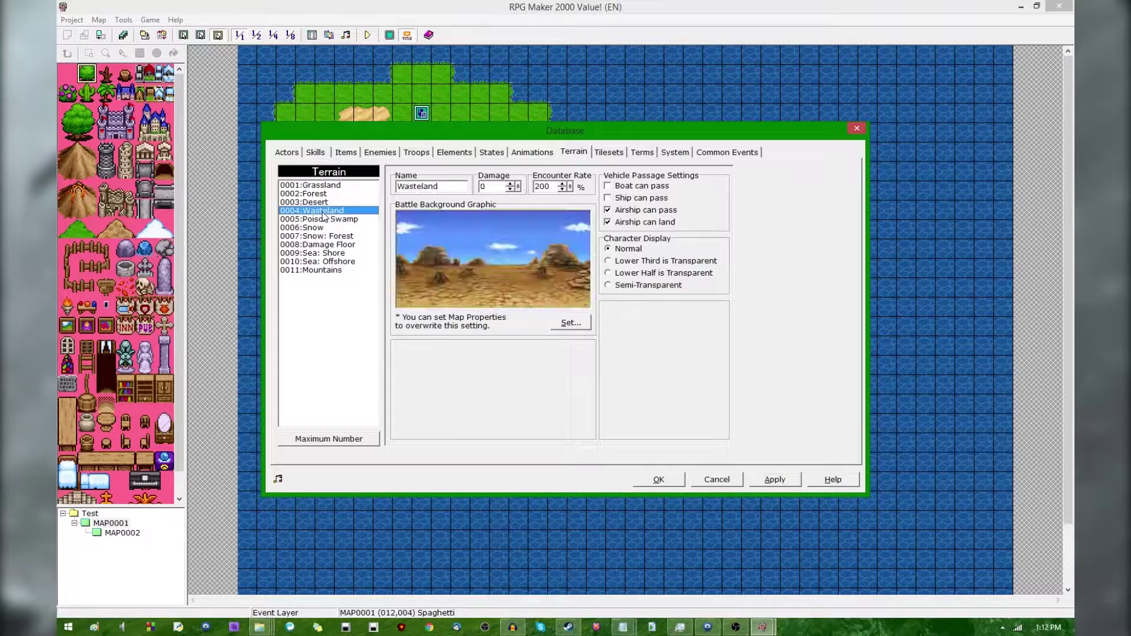
pyautogui.click(347, 253)
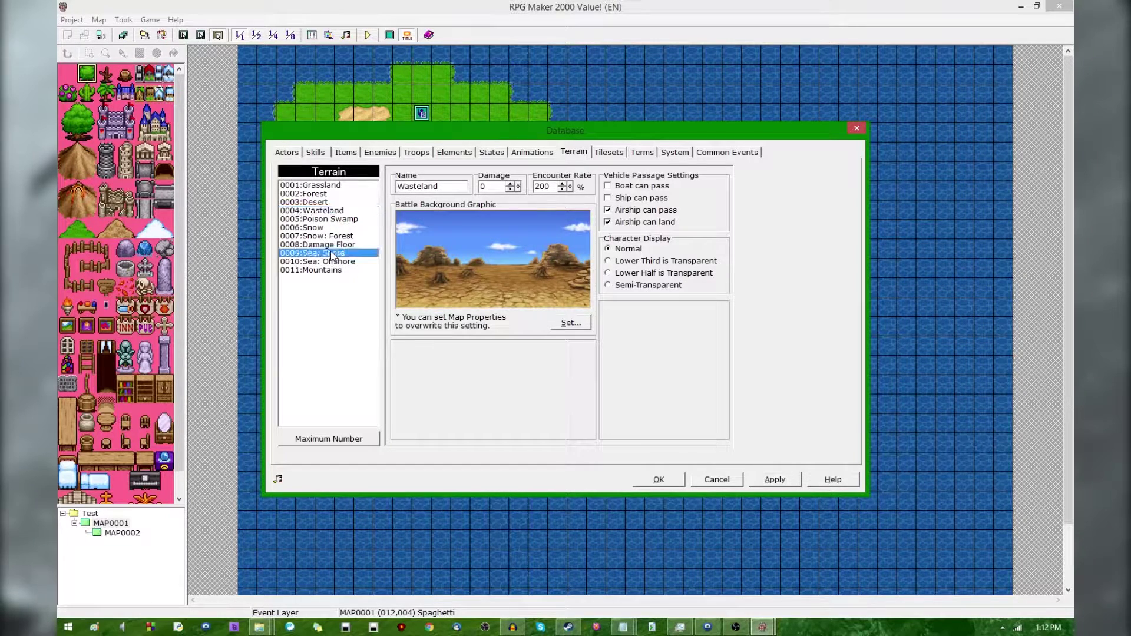
pyautogui.click(353, 261)
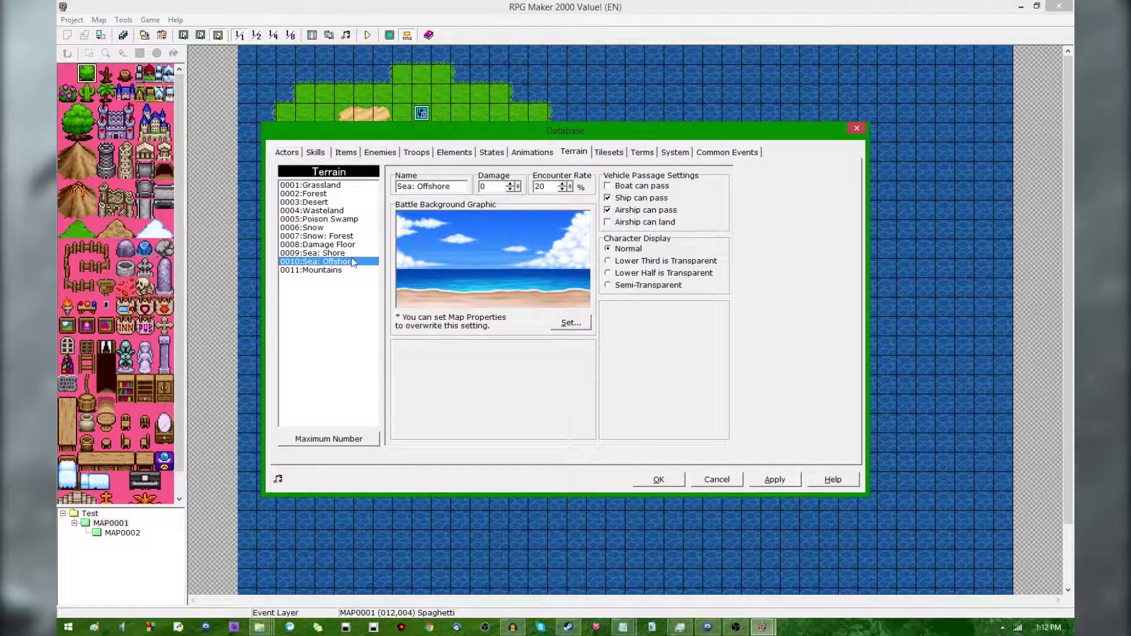
# Set the Grassland terrain's character display to Lower Third is Transparent, apply it and close the database.
pyautogui.click(333, 185)
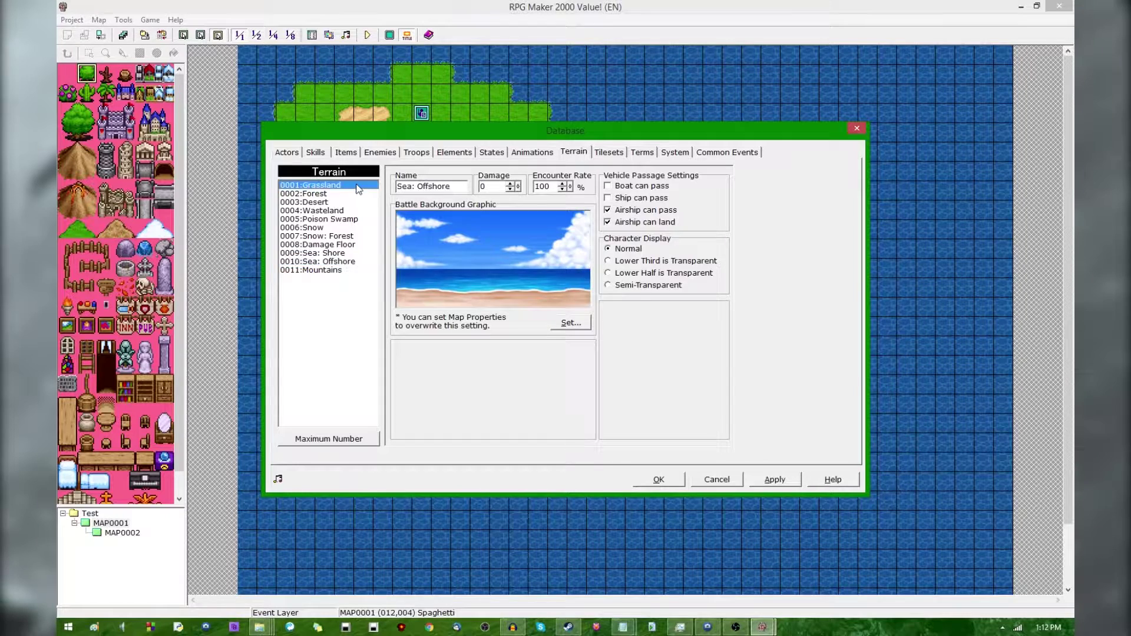
pyautogui.click(655, 263)
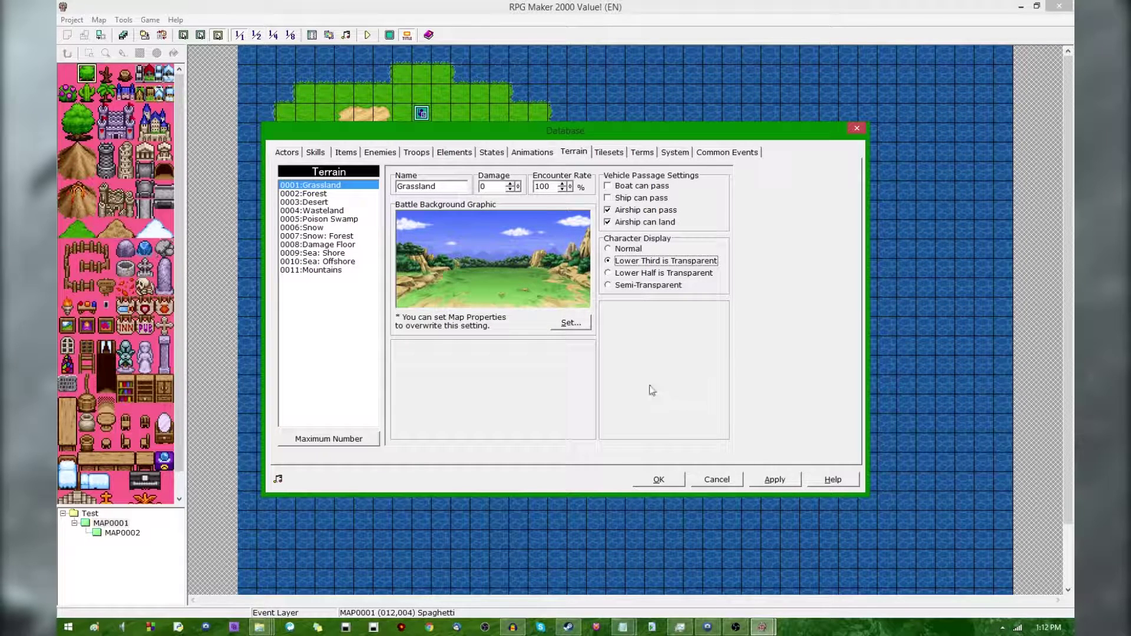
pyautogui.click(783, 480)
pyautogui.click(676, 479)
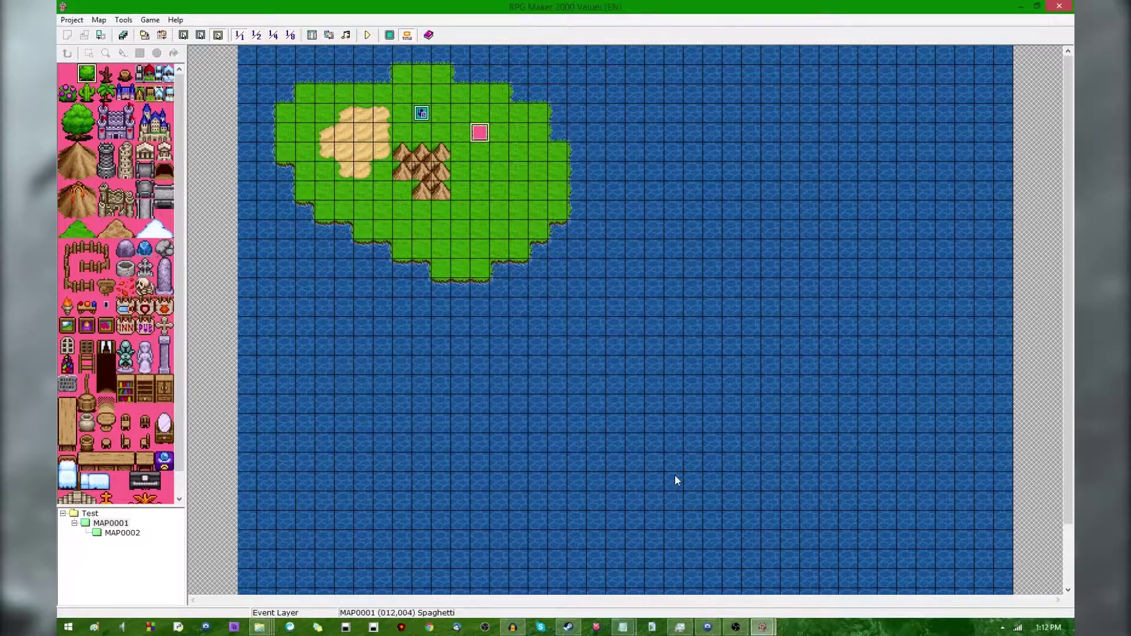
# Start a playtest, saving the project, and begin a new game from the title screen.
pyautogui.click(367, 38)
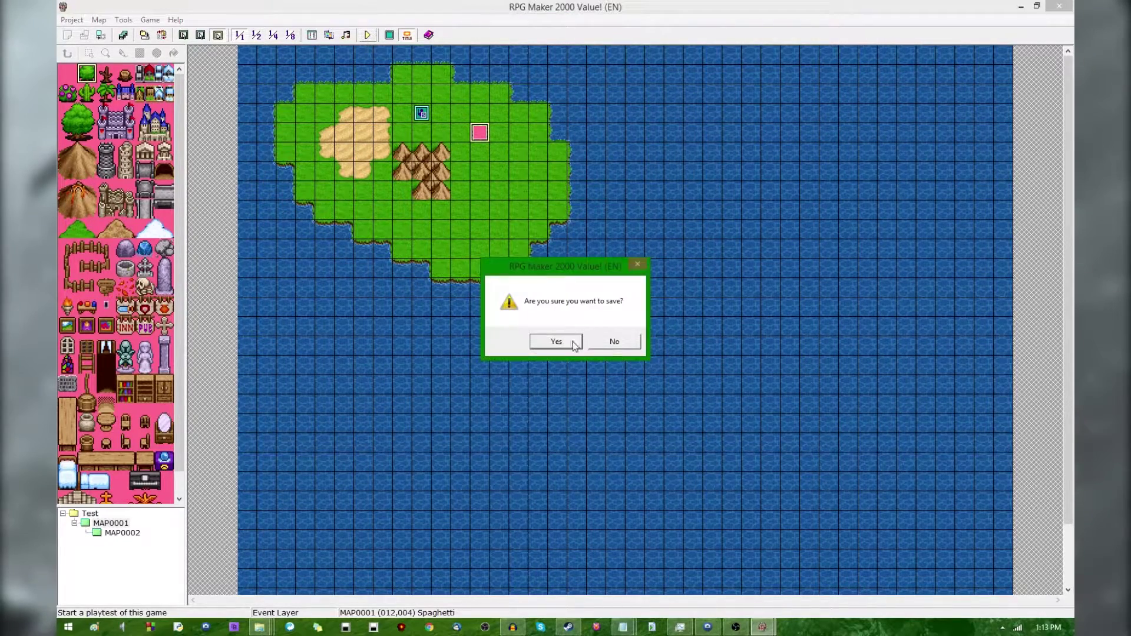
pyautogui.press('Return')
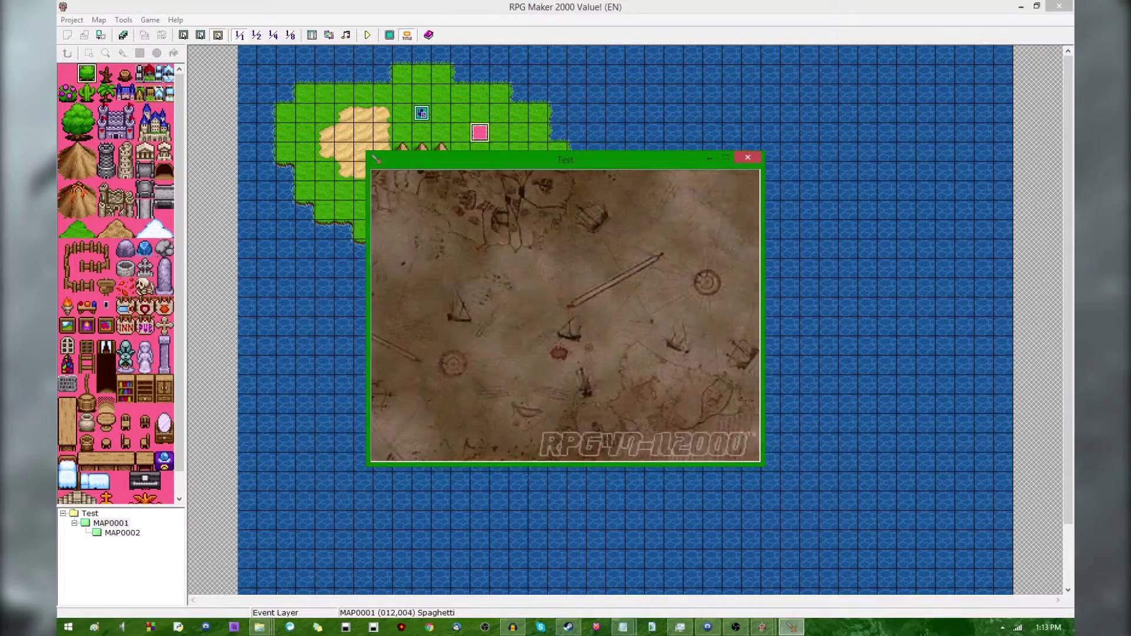
pyautogui.press('Return')
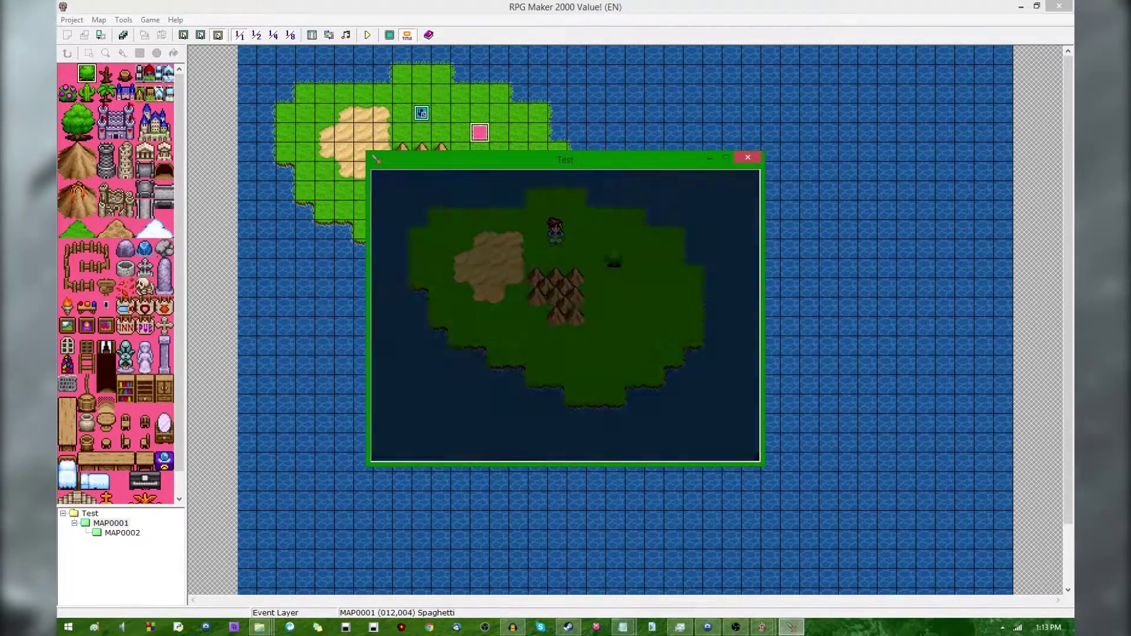
# Walk the hero over the grass and sand to check the character's transparency on each terrain, then end the playtest.
pyautogui.press('Right')
pyautogui.press('Left')
pyautogui.press('Down')
pyautogui.press('Up')
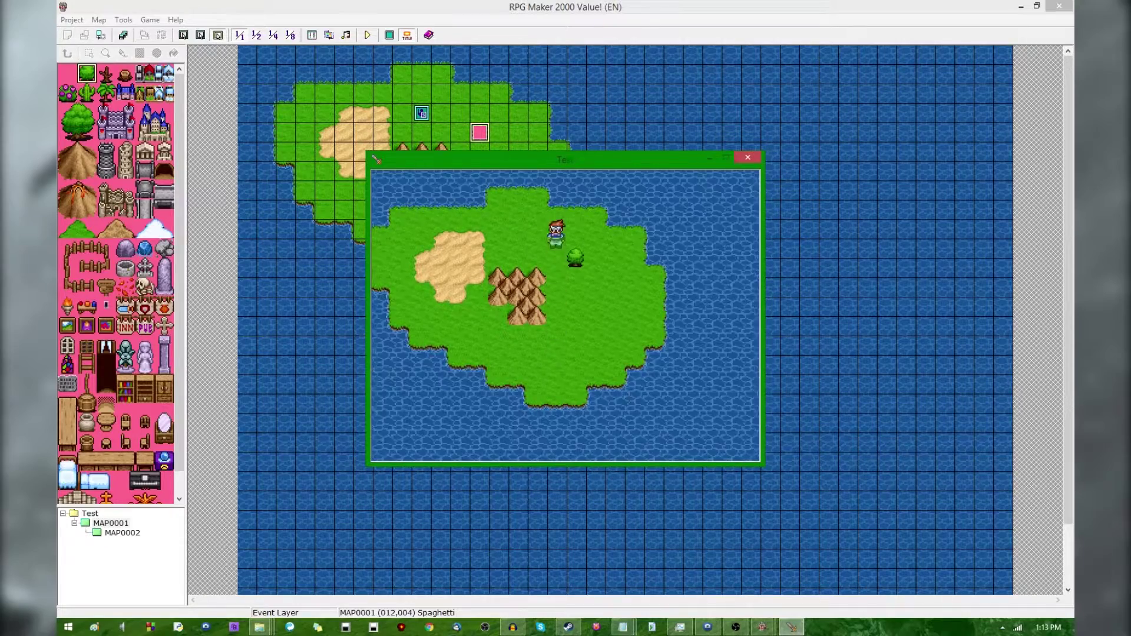
pyautogui.press('Left')
pyautogui.press('Down')
pyautogui.press('Up')
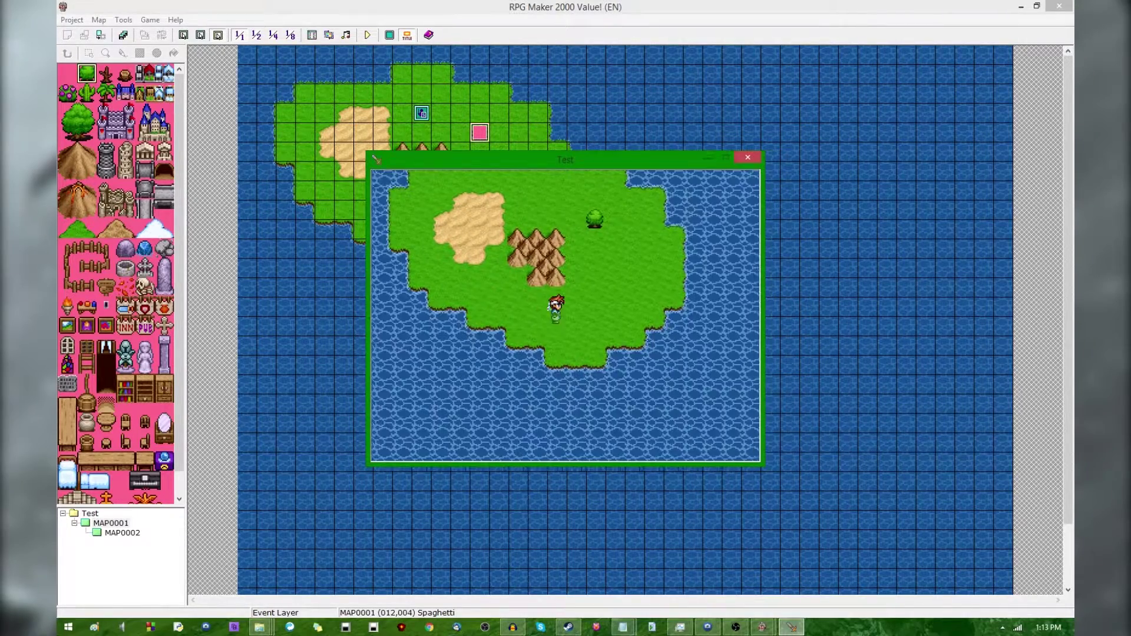
pyautogui.press('Down')
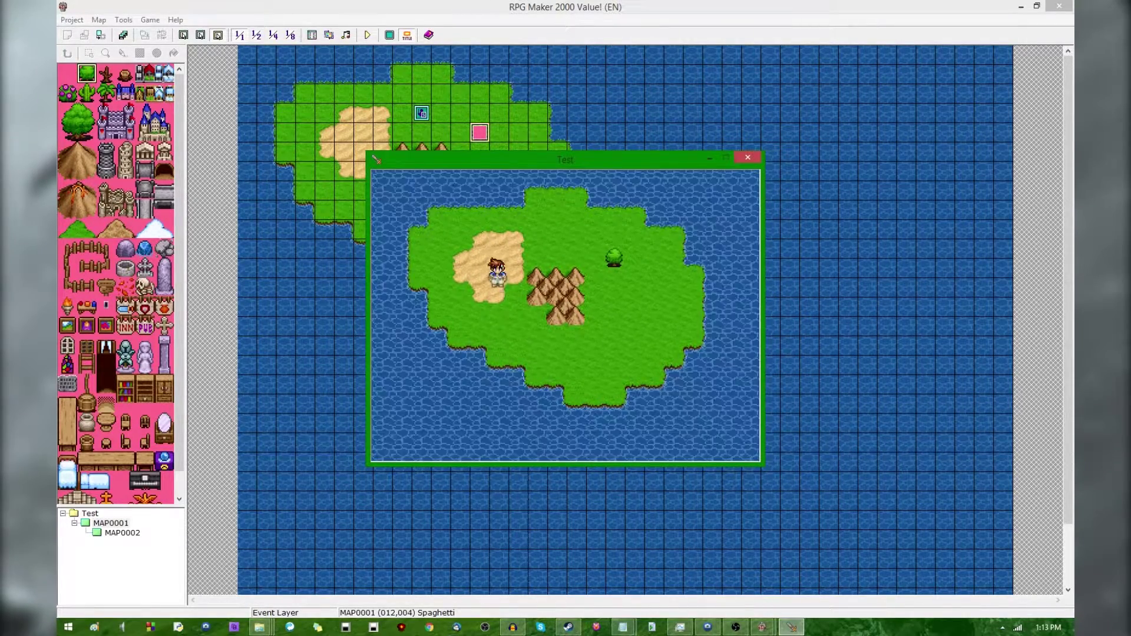
pyautogui.press('Right')
pyautogui.press('Up')
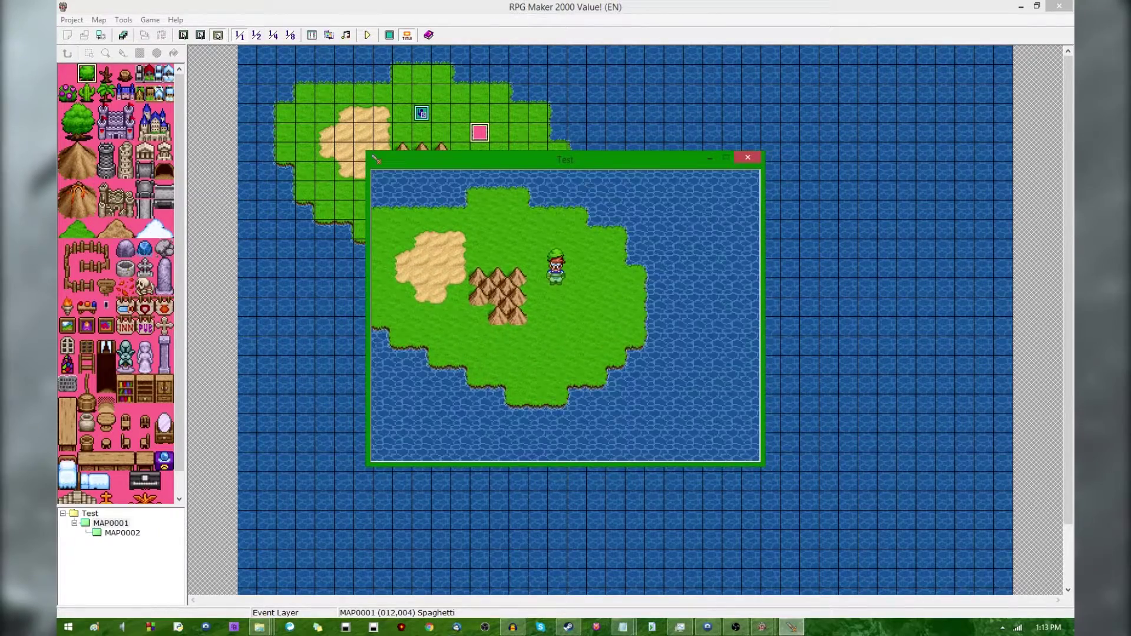
pyautogui.press('Down')
pyautogui.press('Right')
pyautogui.press('Left')
pyautogui.press('Up')
pyautogui.press('Left')
pyautogui.press('Right')
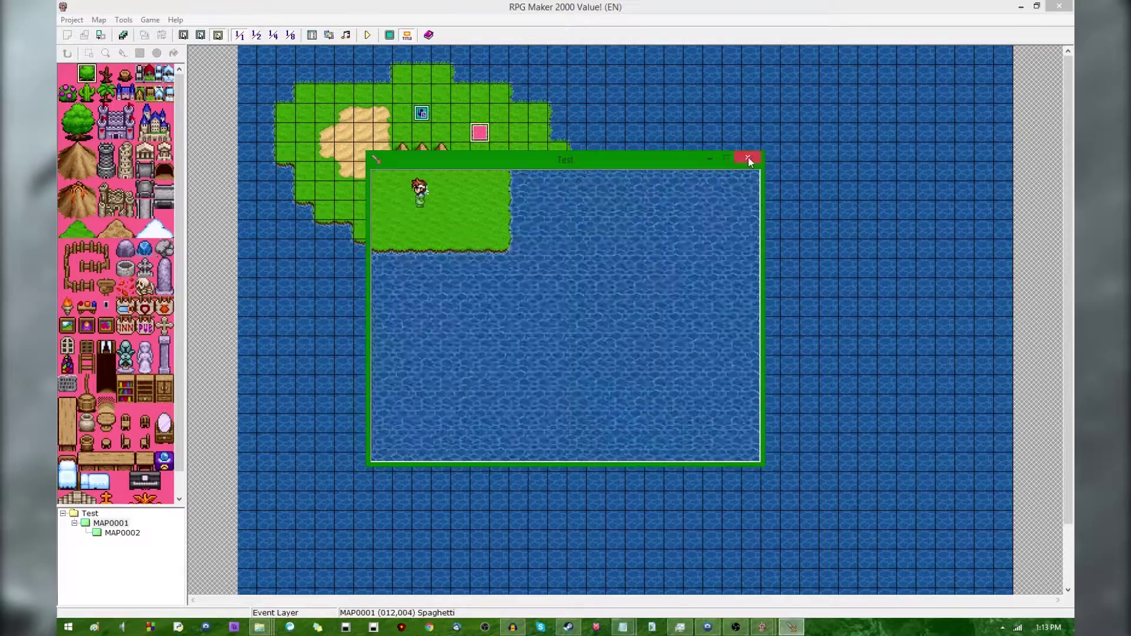
pyautogui.click(748, 157)
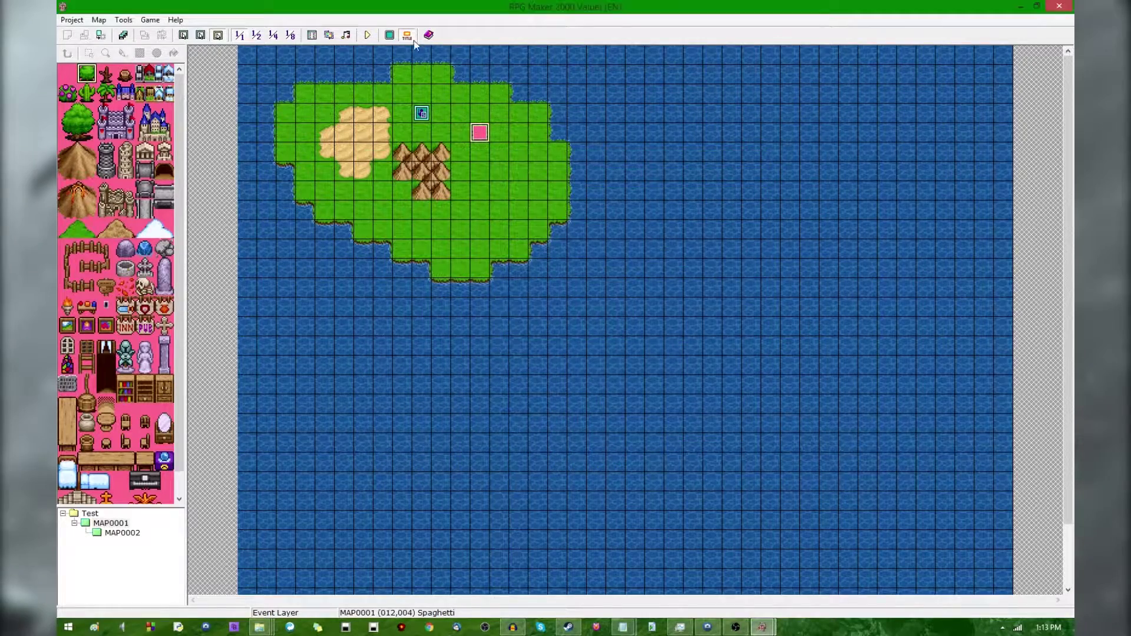
# Reopen the database, set the Grassland terrain's character display back to Normal and inspect its encounter rate.
pyautogui.click(311, 34)
pyautogui.click(628, 249)
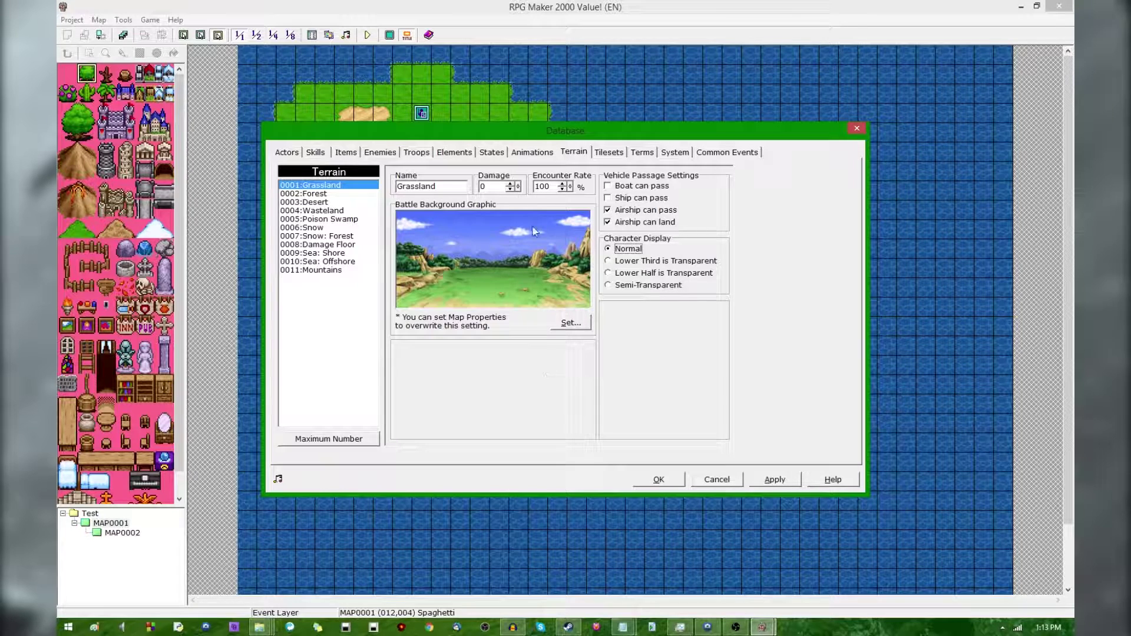
pyautogui.click(560, 187)
pyautogui.click(549, 187)
# View the database's Tilesets, Terms and System settings, including the music choices for the title screen.
pyautogui.click(618, 153)
pyautogui.click(642, 153)
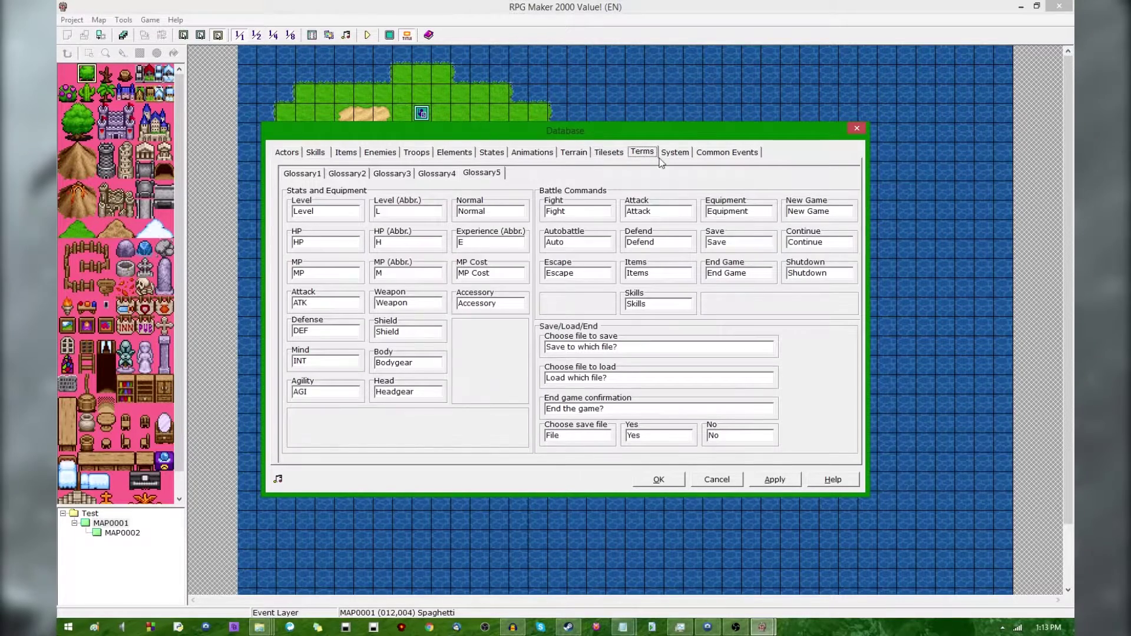
pyautogui.click(668, 153)
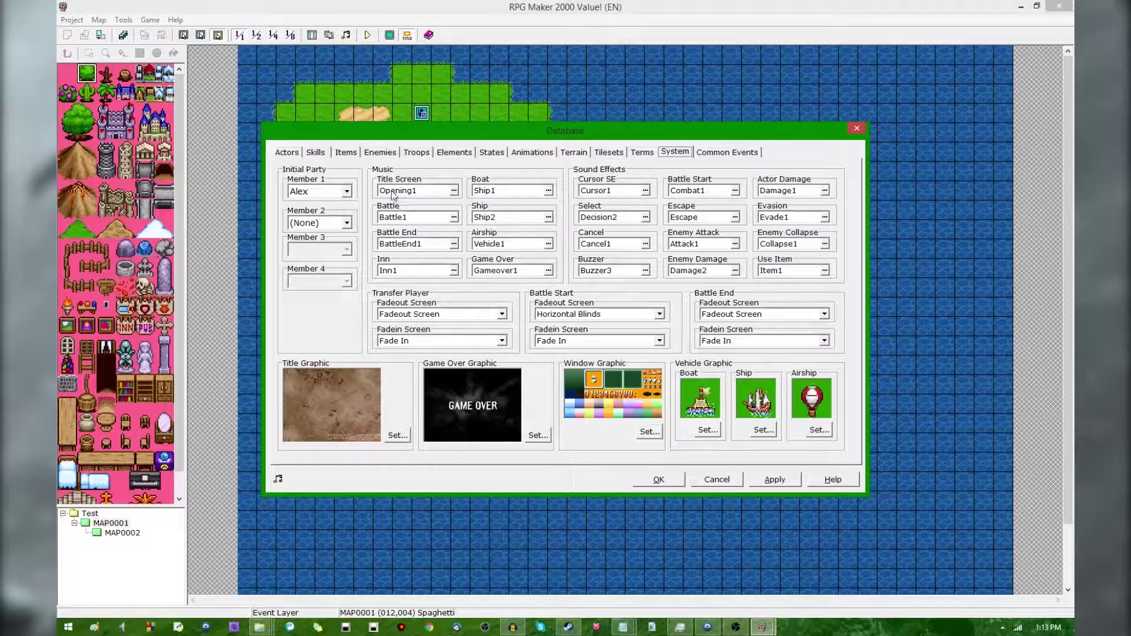
pyautogui.click(454, 191)
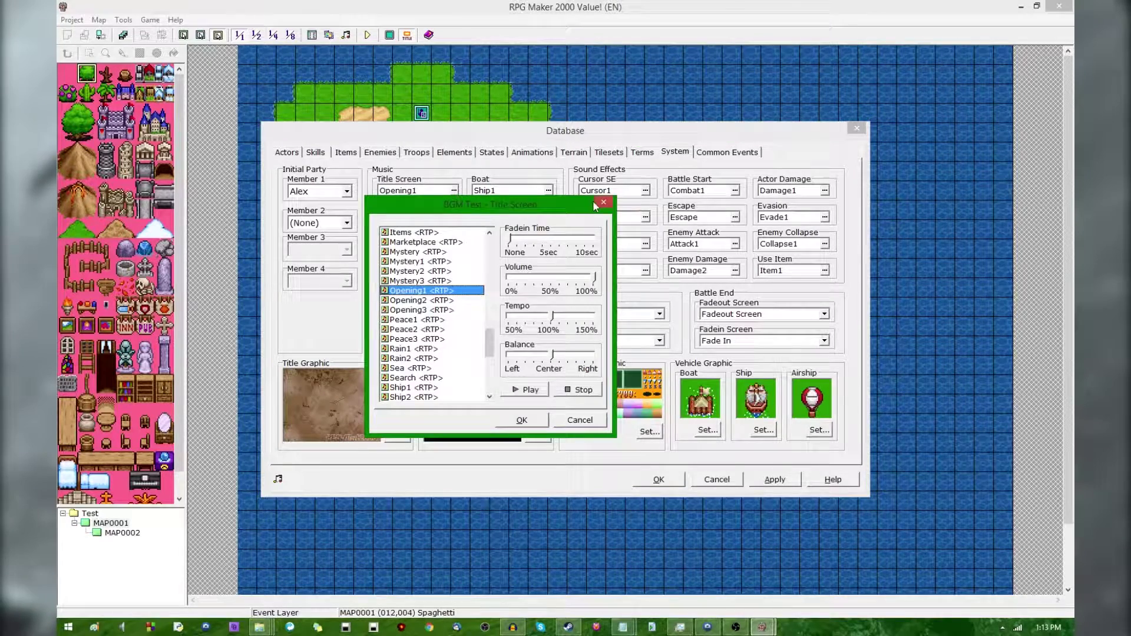
pyautogui.click(602, 203)
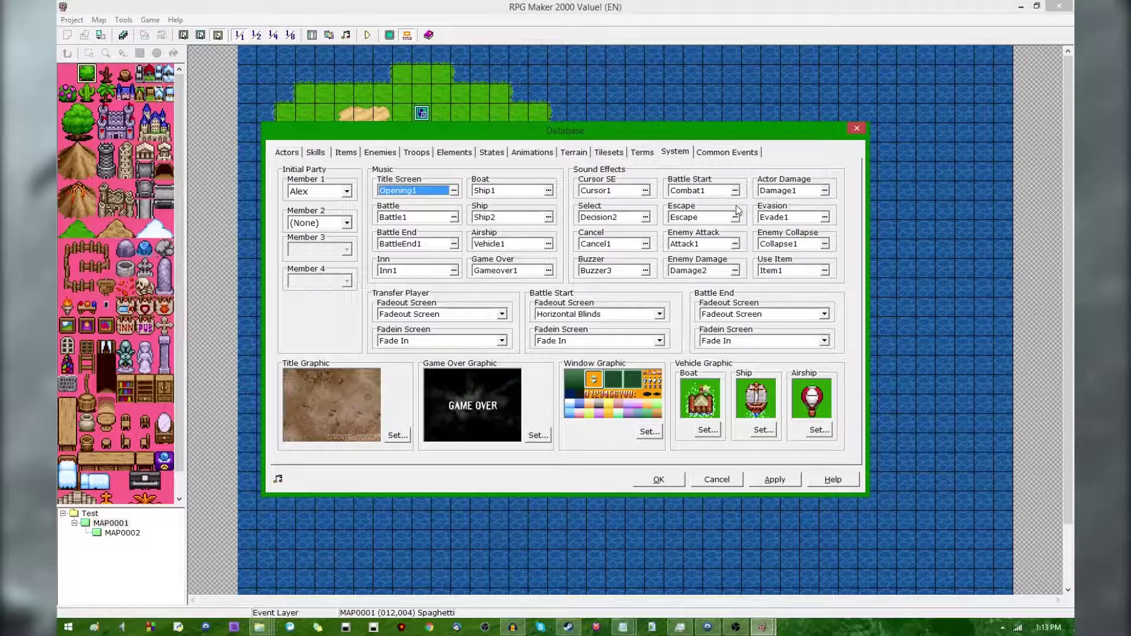
# Look through the Common Events, System, Terms, Tilesets, Terrain, Animations, States and Elements sections of the database.
pyautogui.click(732, 153)
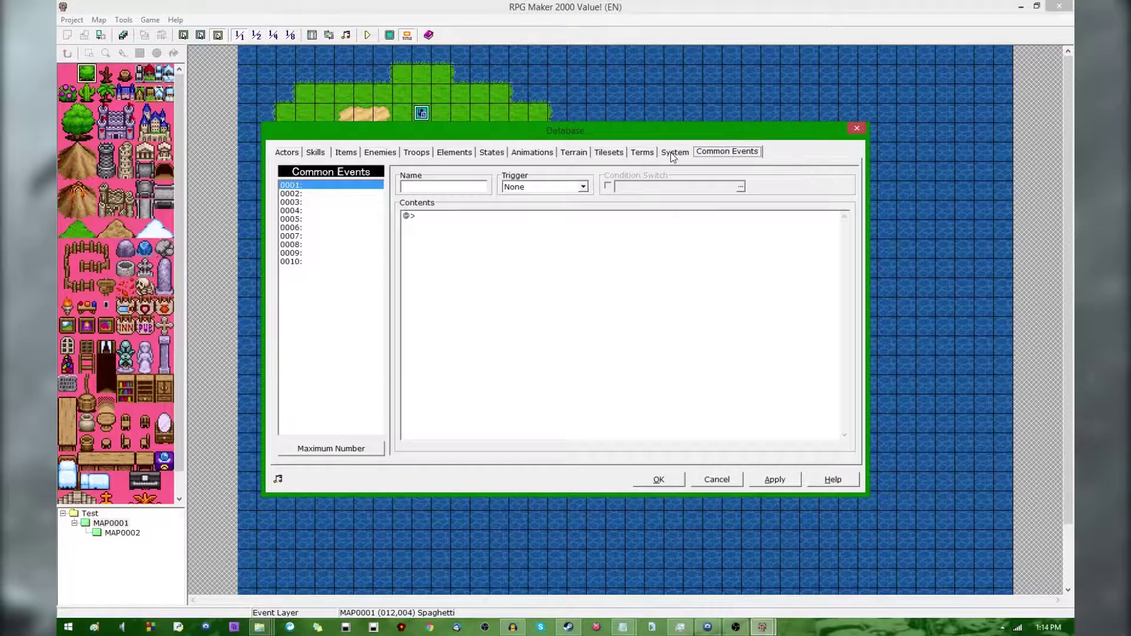
pyautogui.click(671, 152)
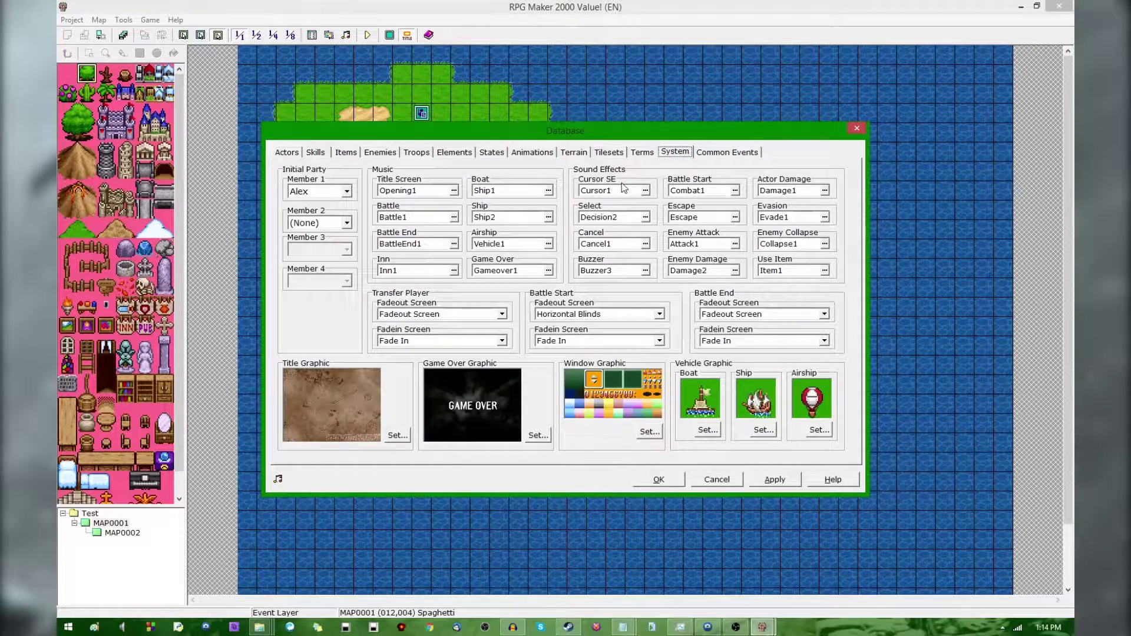
pyautogui.click(642, 152)
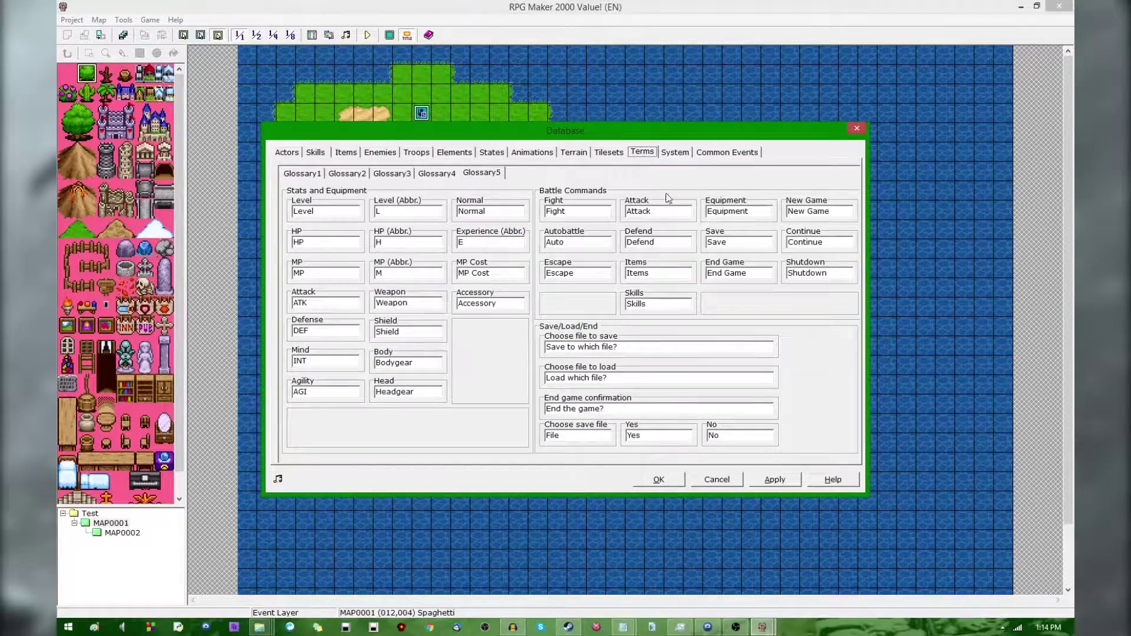
pyautogui.click(609, 152)
pyautogui.click(573, 152)
pyautogui.click(532, 153)
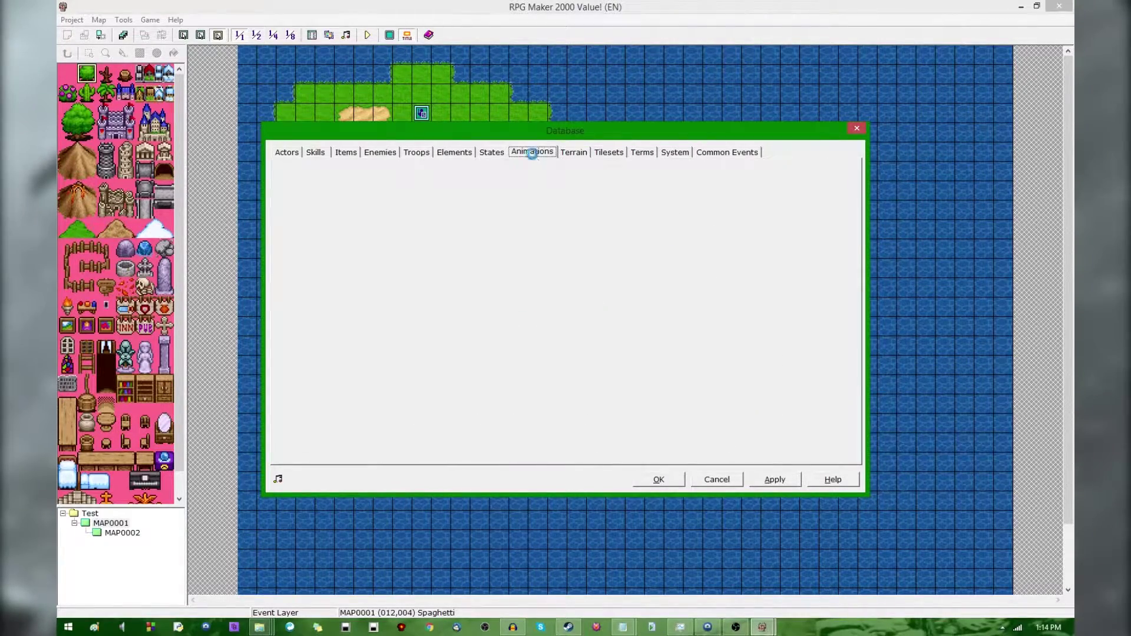
pyautogui.click(491, 153)
pyautogui.click(466, 153)
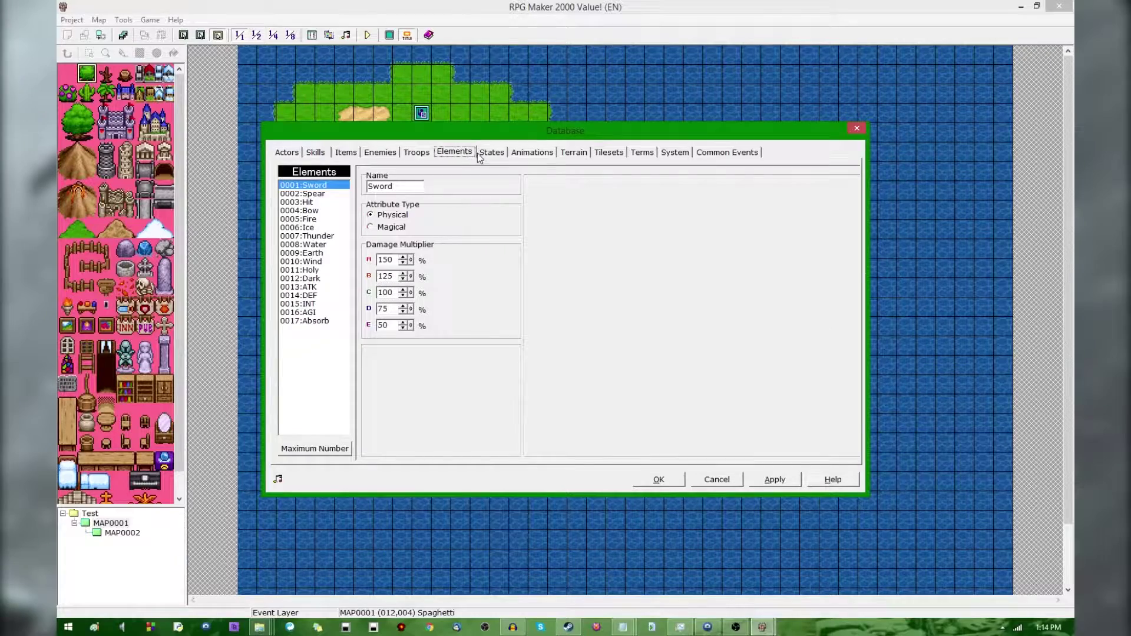
# View the database's Troops and Enemies sections.
pyautogui.click(418, 153)
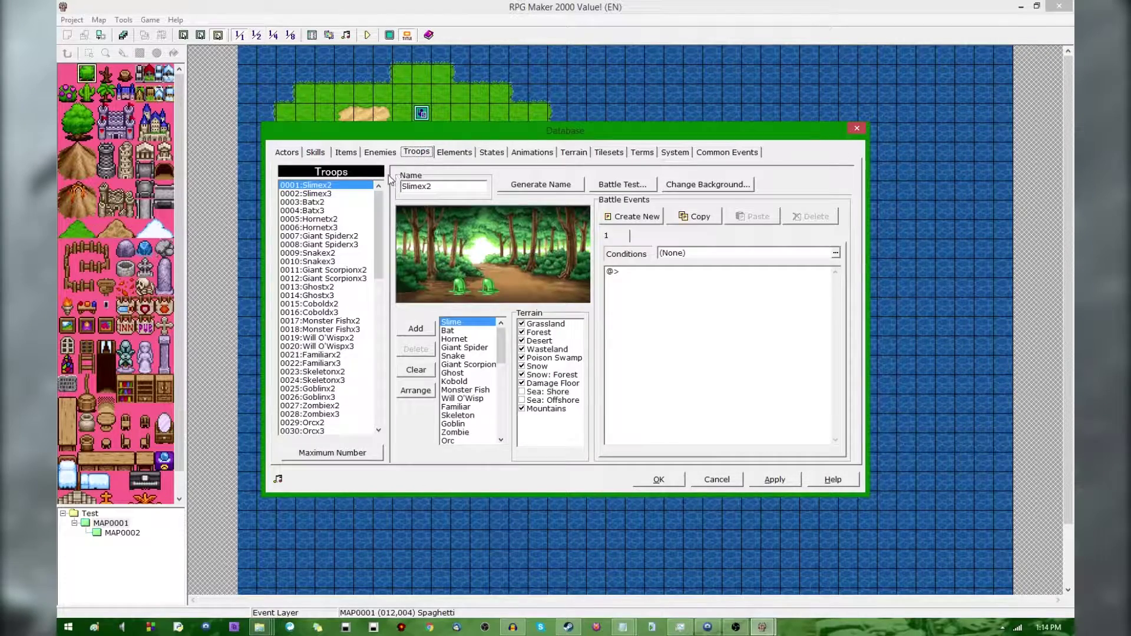
pyautogui.moveTo(375, 200)
pyautogui.mouseDown()
pyautogui.moveTo(383, 283)
pyautogui.moveTo(372, 187)
pyautogui.mouseUp()
pyautogui.click(380, 152)
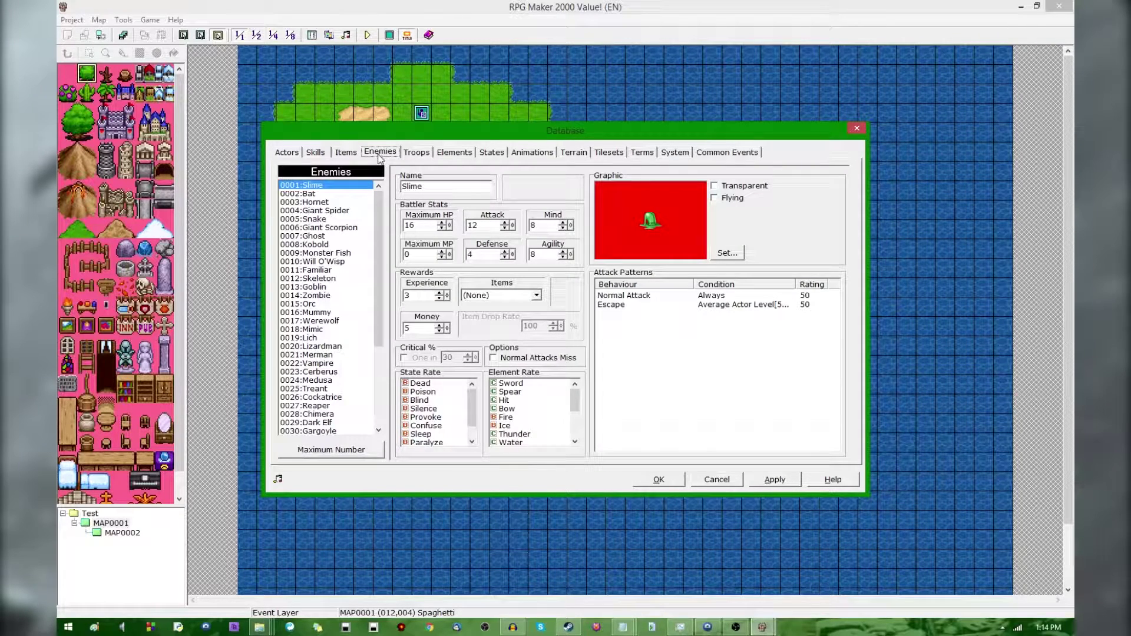
# Inspect the database's Items, including the Potion's name field and the HP Up and Pocket Shelter entries.
pyautogui.click(346, 152)
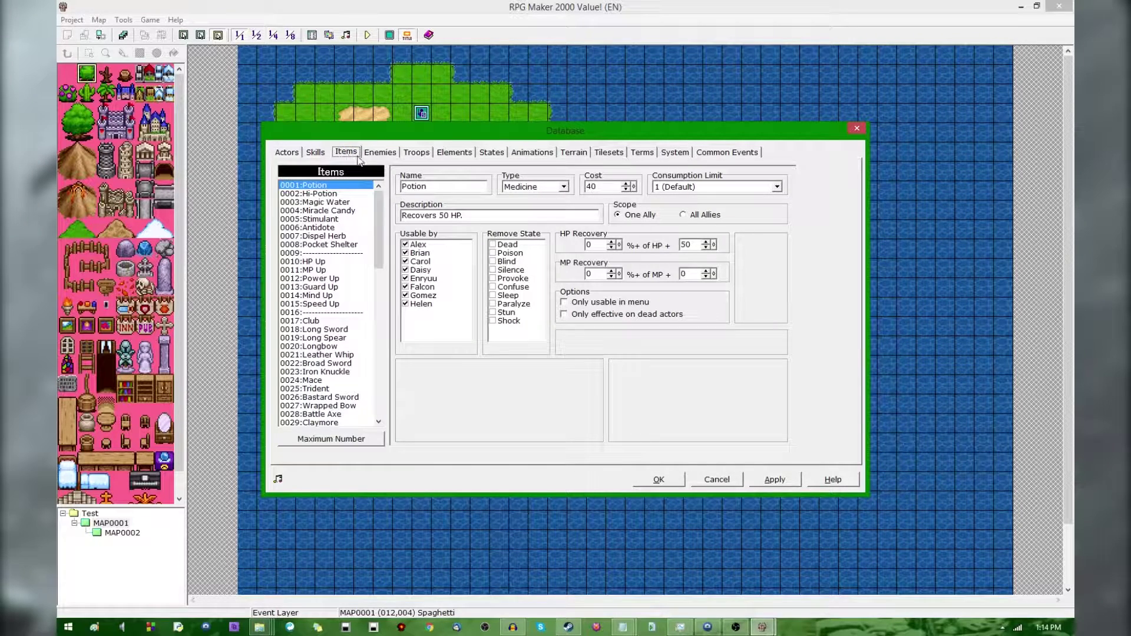
pyautogui.doubleClick(450, 189)
pyautogui.moveTo(462, 185); pyautogui.dragTo(308, 190)
pyautogui.click(442, 190)
pyautogui.doubleClick(452, 187)
pyautogui.click(481, 185)
pyautogui.click(342, 194)
pyautogui.moveTo(379, 215)
pyautogui.mouseDown()
pyautogui.moveTo(387, 381)
pyautogui.moveTo(385, 226)
pyautogui.mouseUp()
pyautogui.click(328, 262)
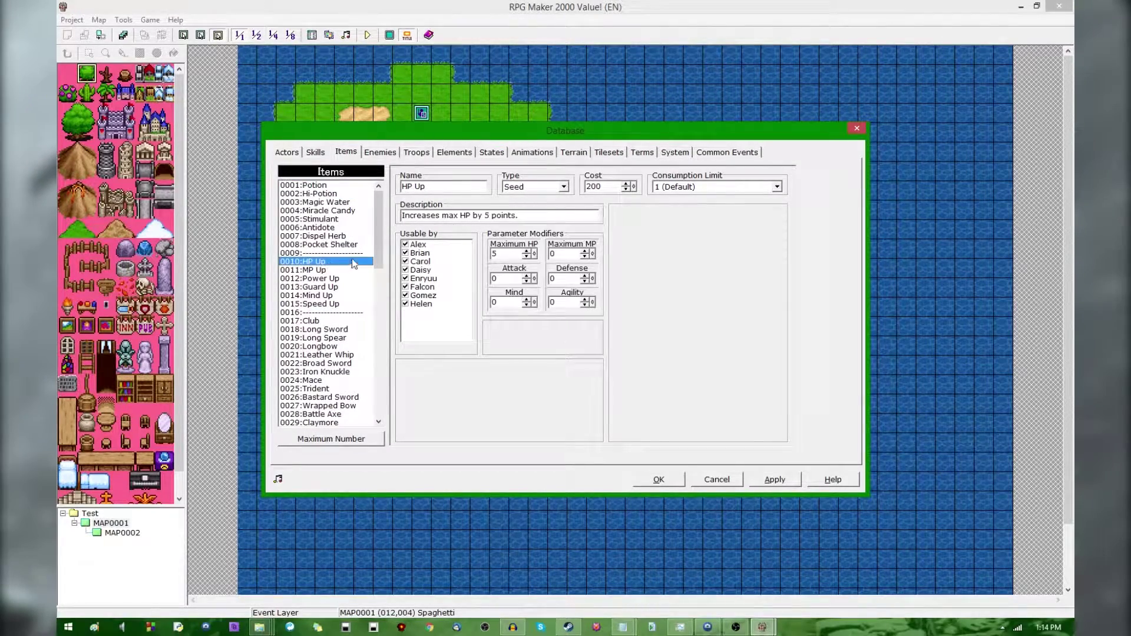
pyautogui.click(348, 243)
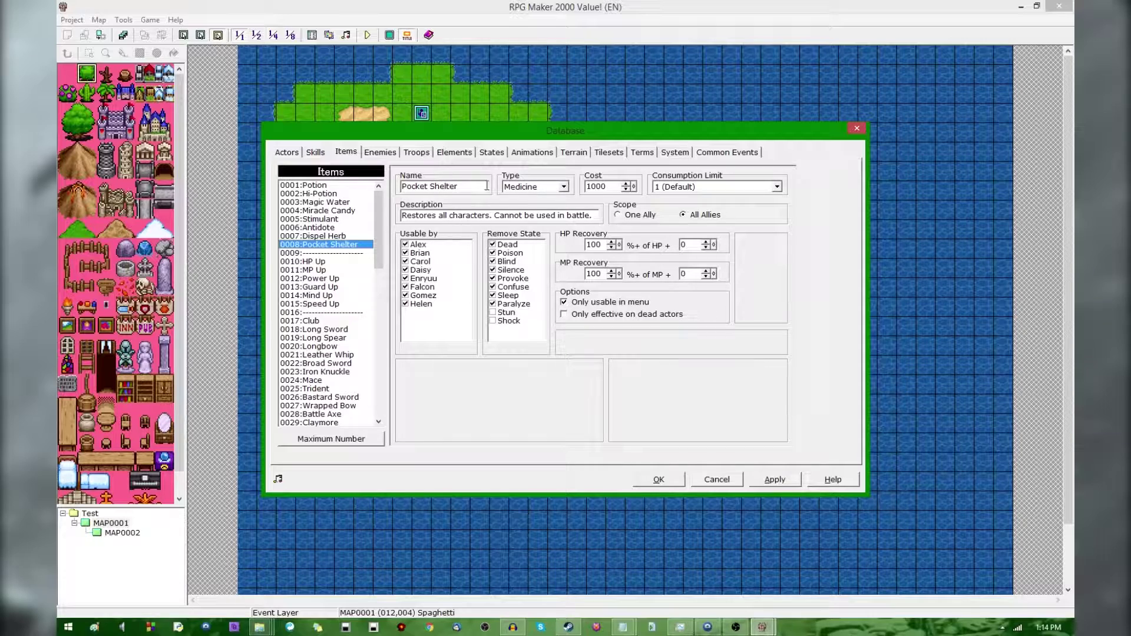
# View the Skills section, then return to Items to check the item list and cost setting.
pyautogui.click(316, 151)
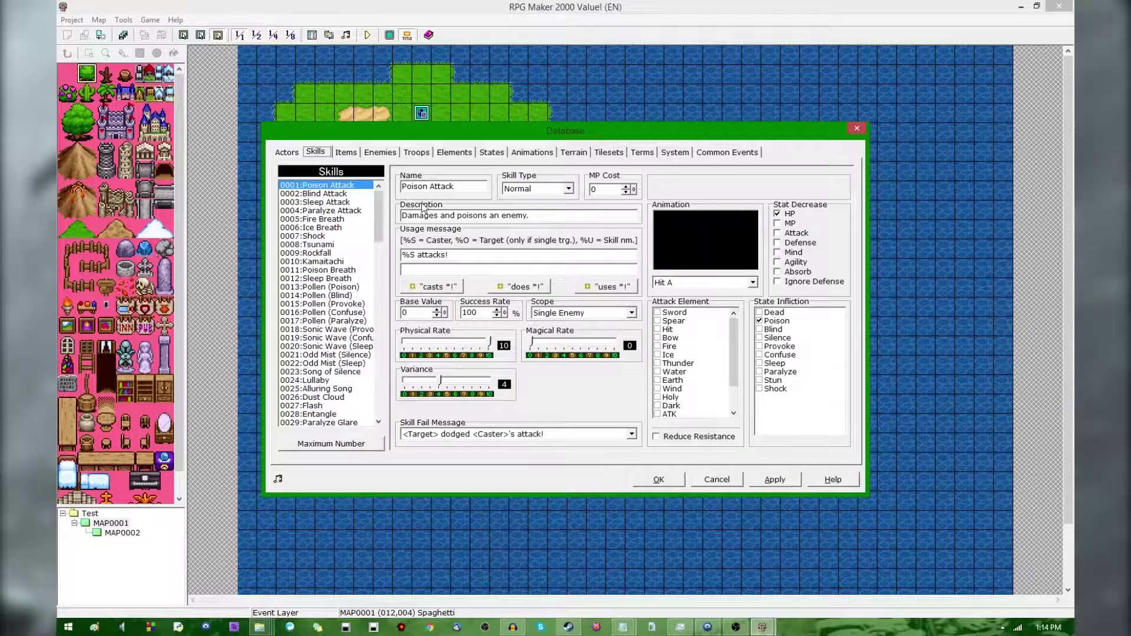
pyautogui.moveTo(377, 205)
pyautogui.mouseDown()
pyautogui.moveTo(384, 234)
pyautogui.moveTo(382, 207)
pyautogui.mouseUp()
pyautogui.click(353, 153)
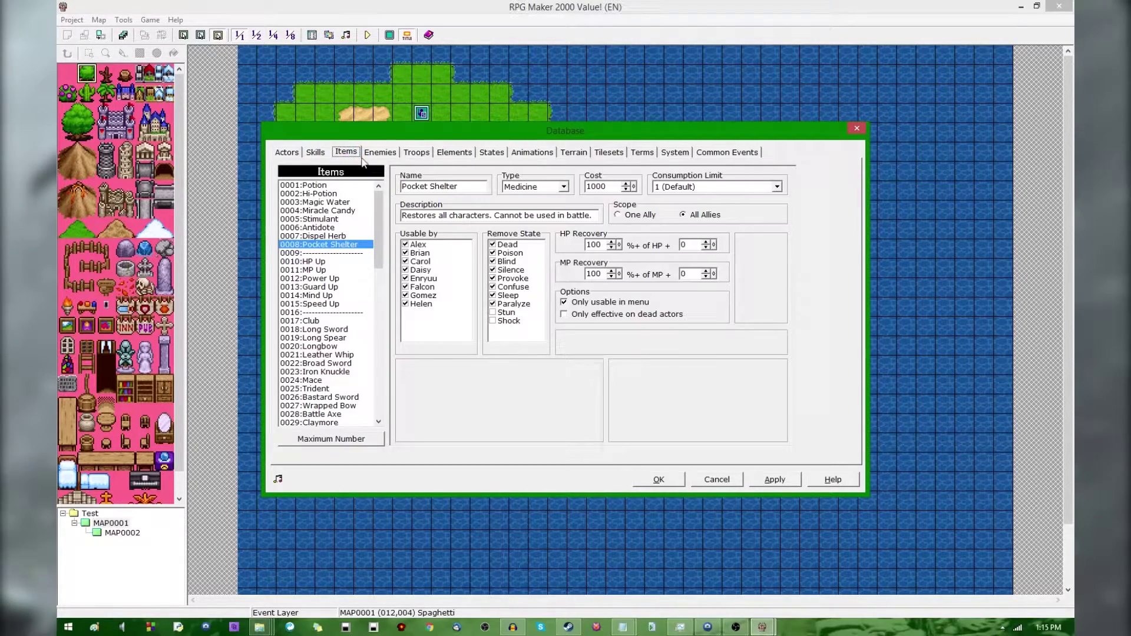
pyautogui.moveTo(377, 241); pyautogui.dragTo(378, 183)
pyautogui.click(616, 188)
# Examine the Hit A animation's graphic cells and the animation list, then view the Terrain section.
pyautogui.click(532, 152)
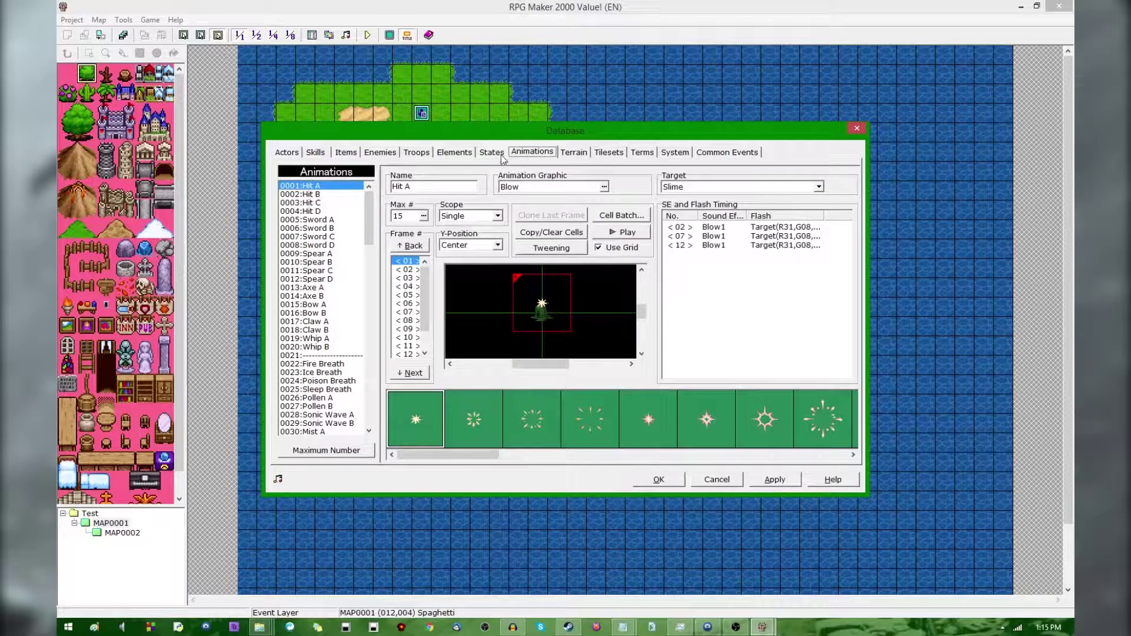
pyautogui.click(477, 426)
pyautogui.click(539, 422)
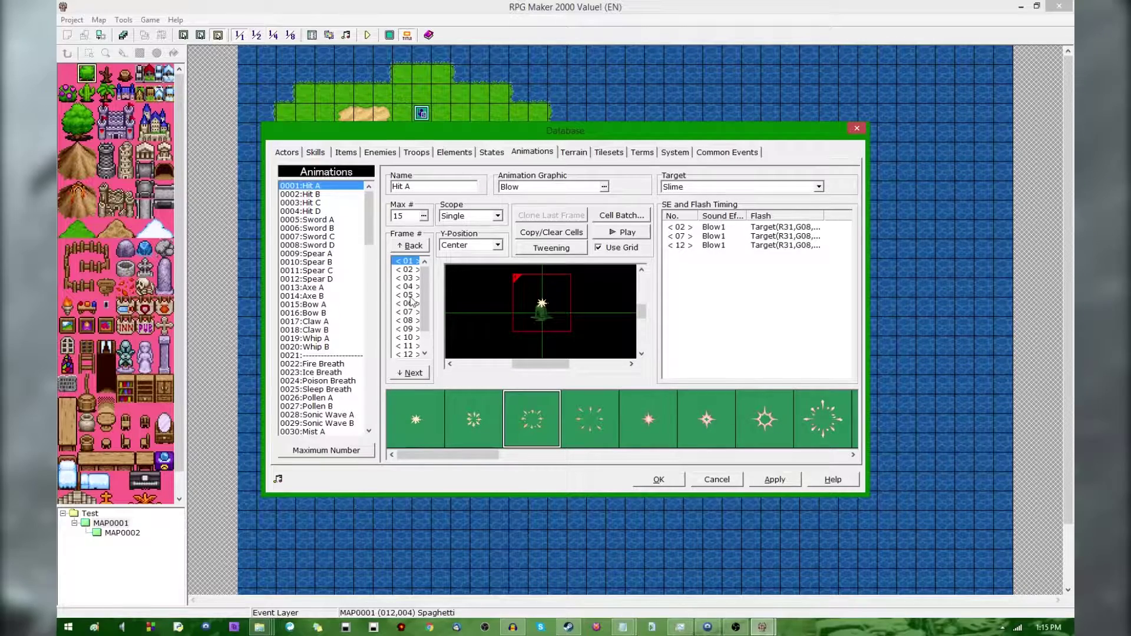
pyautogui.moveTo(370, 216)
pyautogui.mouseDown()
pyautogui.moveTo(374, 400)
pyautogui.moveTo(384, 194)
pyautogui.moveTo(360, 210)
pyautogui.mouseUp()
pyautogui.click(572, 152)
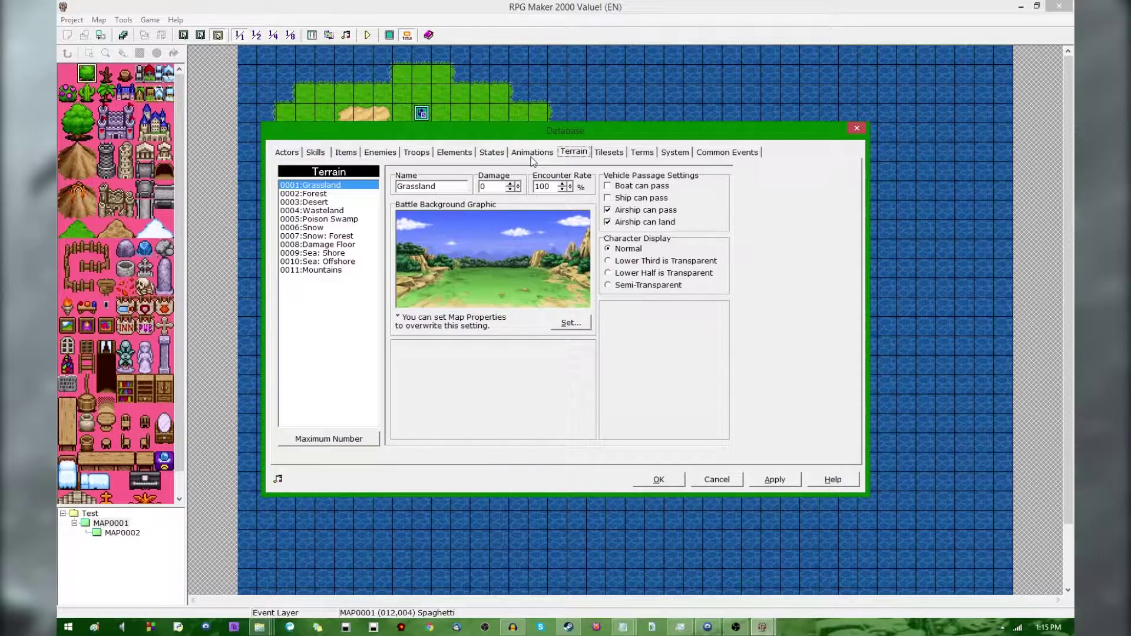
# Reduce the maximum number of skills in the database to 1, leaving only Poison Attack.
pyautogui.click(323, 155)
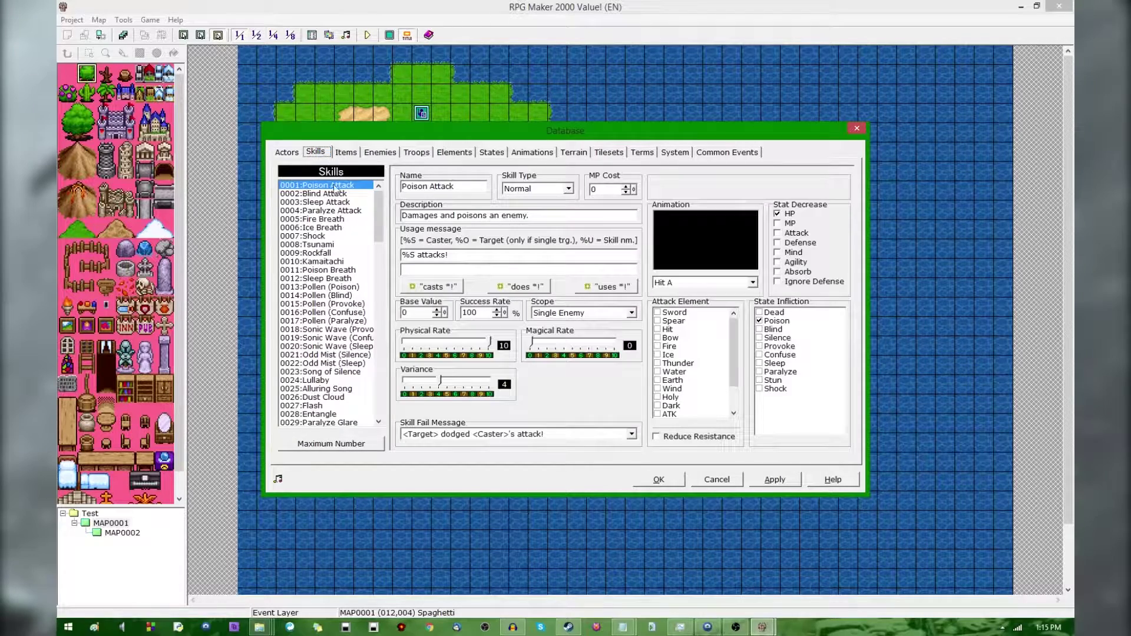
pyautogui.click(340, 444)
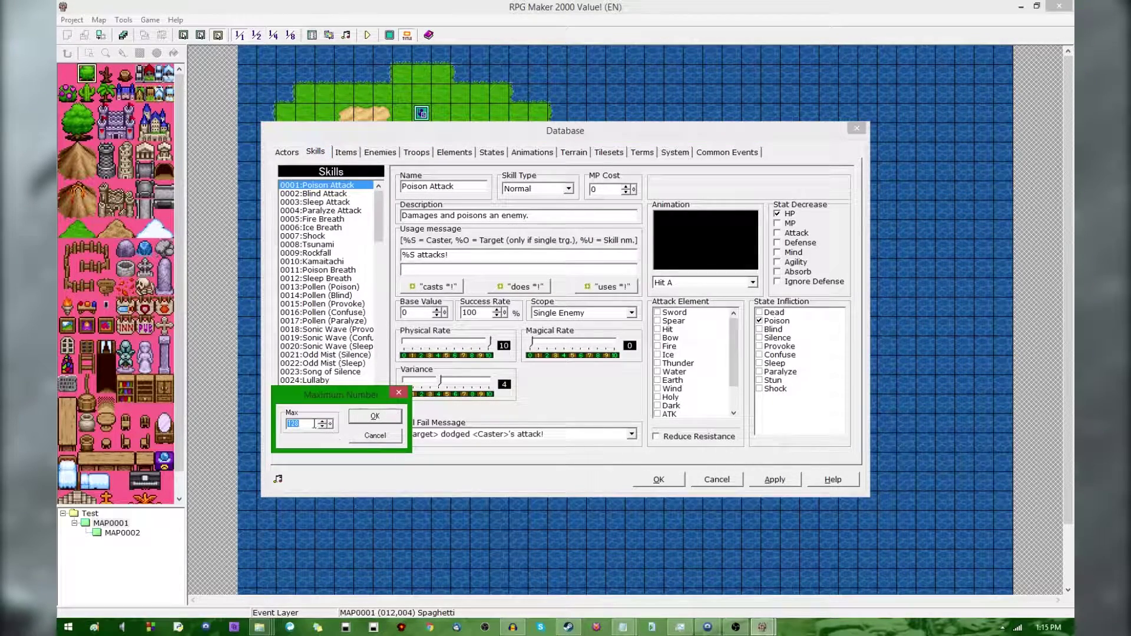
pyautogui.doubleClick(287, 423)
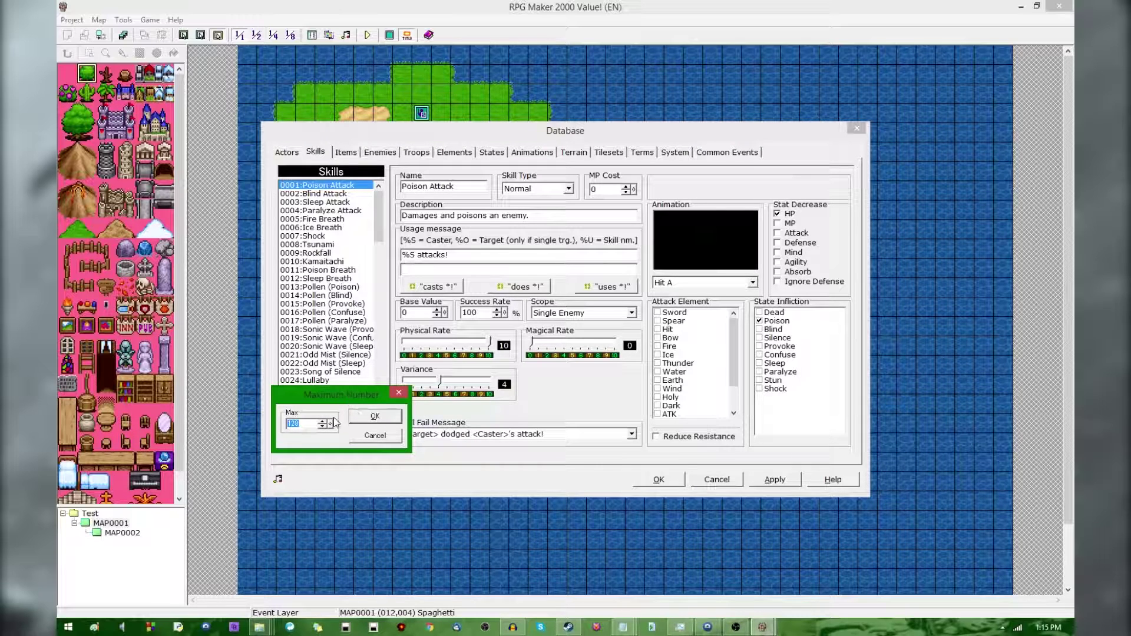
pyautogui.click(377, 417)
pyautogui.click(348, 455)
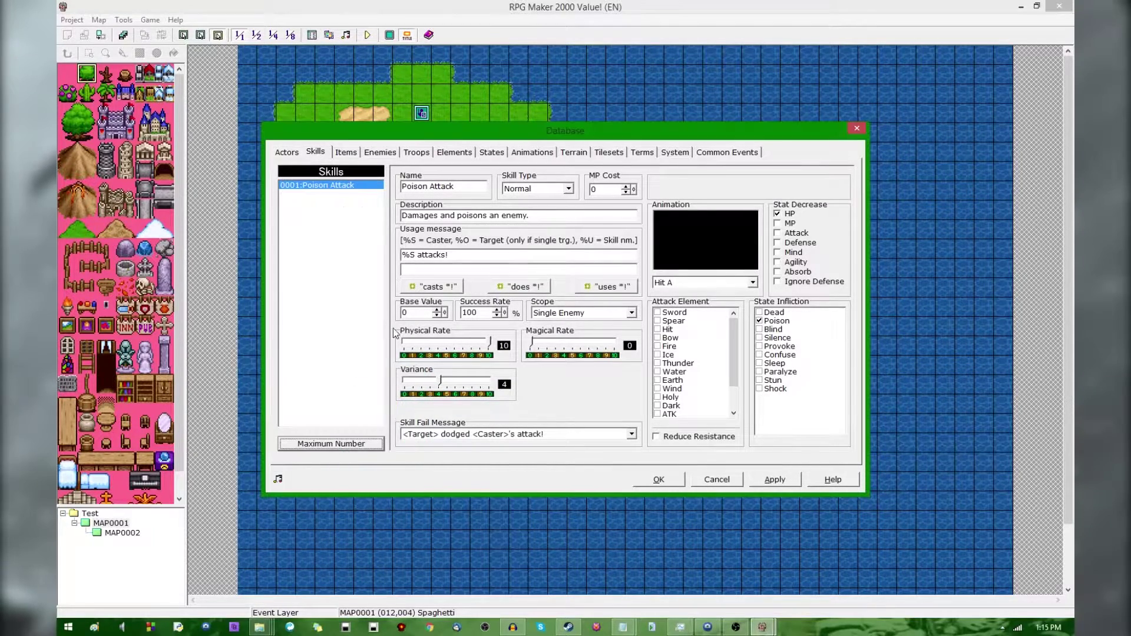
# Rename the Poison Attack skill to "Attacky Thing" and choose Normal as its skill type.
pyautogui.moveTo(452, 190); pyautogui.dragTo(367, 192)
pyautogui.click(430, 186)
pyautogui.hotkey('shift', 'Home')
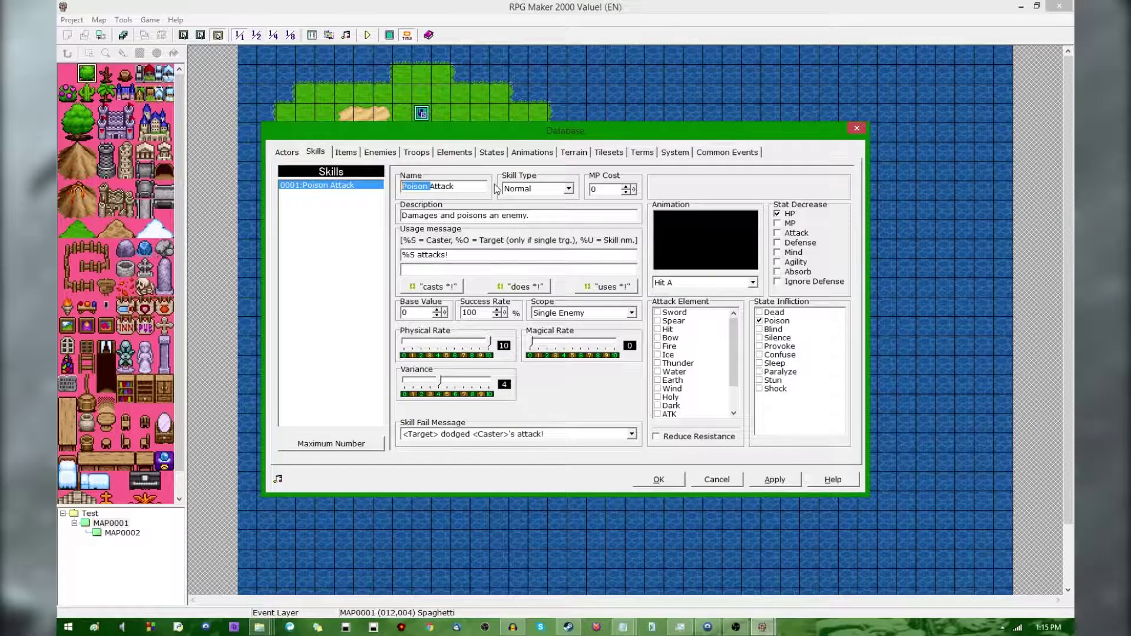
pyautogui.press('BackSpace')
pyautogui.write('y Thing')
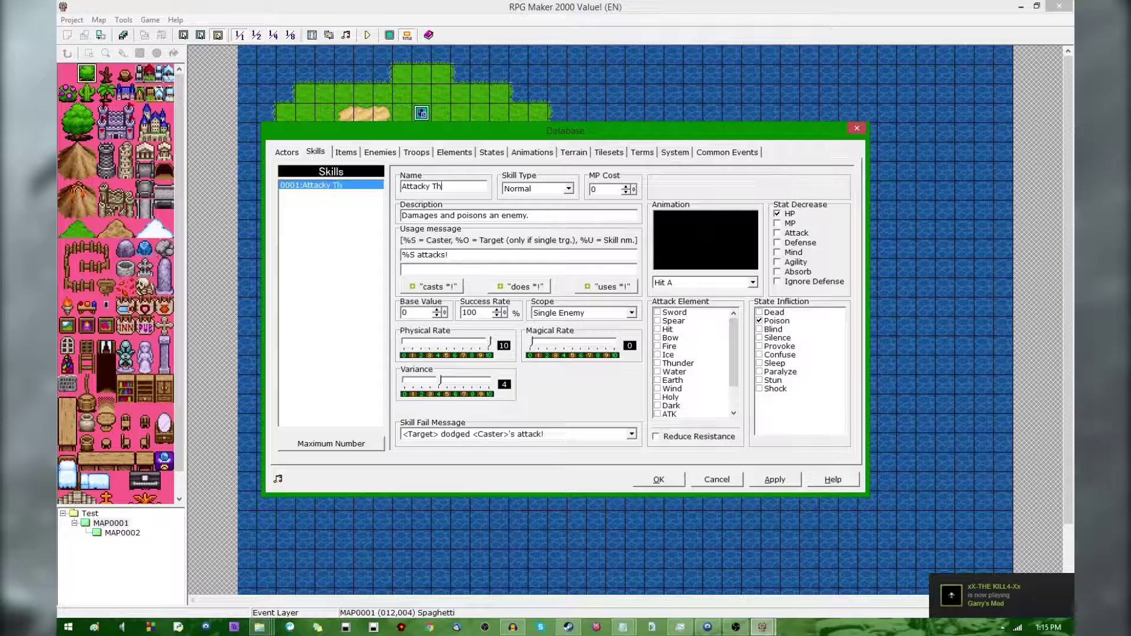
pyautogui.click(569, 189)
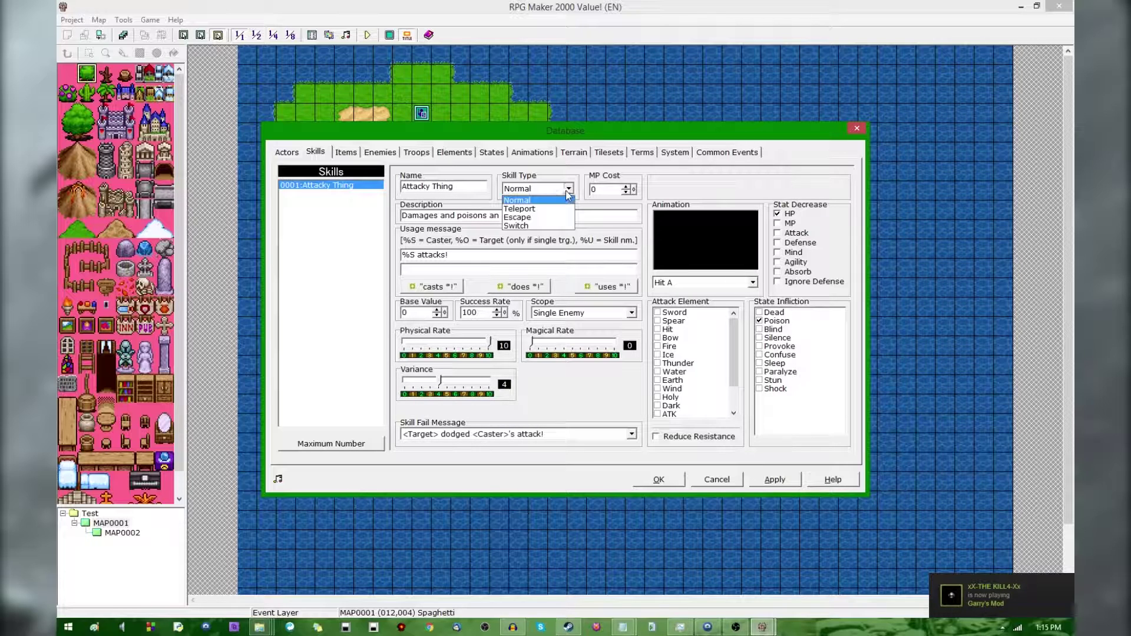
pyautogui.click(567, 195)
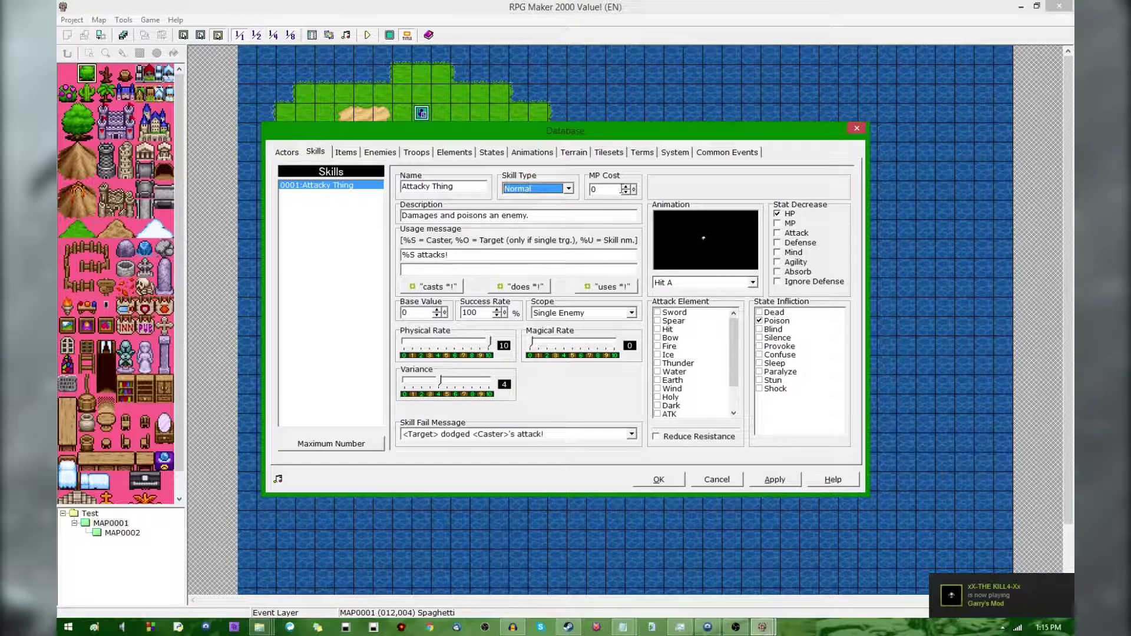
# Change the Attacky Thing skill's description to "Damages enemy.".
pyautogui.moveTo(548, 214); pyautogui.dragTo(399, 218)
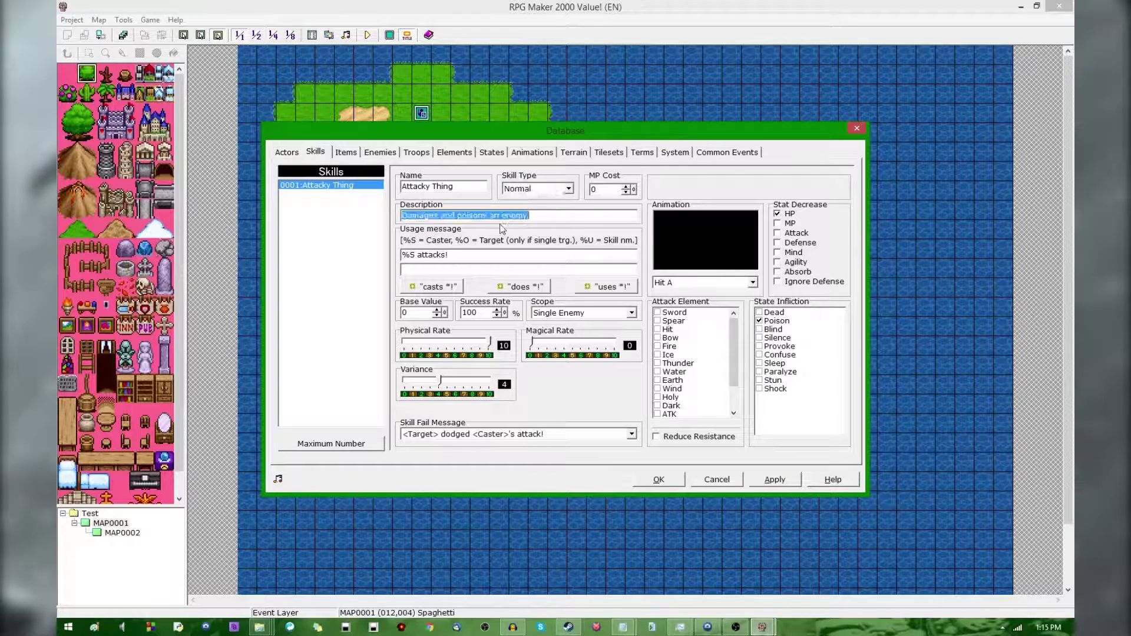
pyautogui.click(459, 215)
pyautogui.hotkey('shift', 'End')
pyautogui.press('BackSpace')
pyautogui.write('enemy')
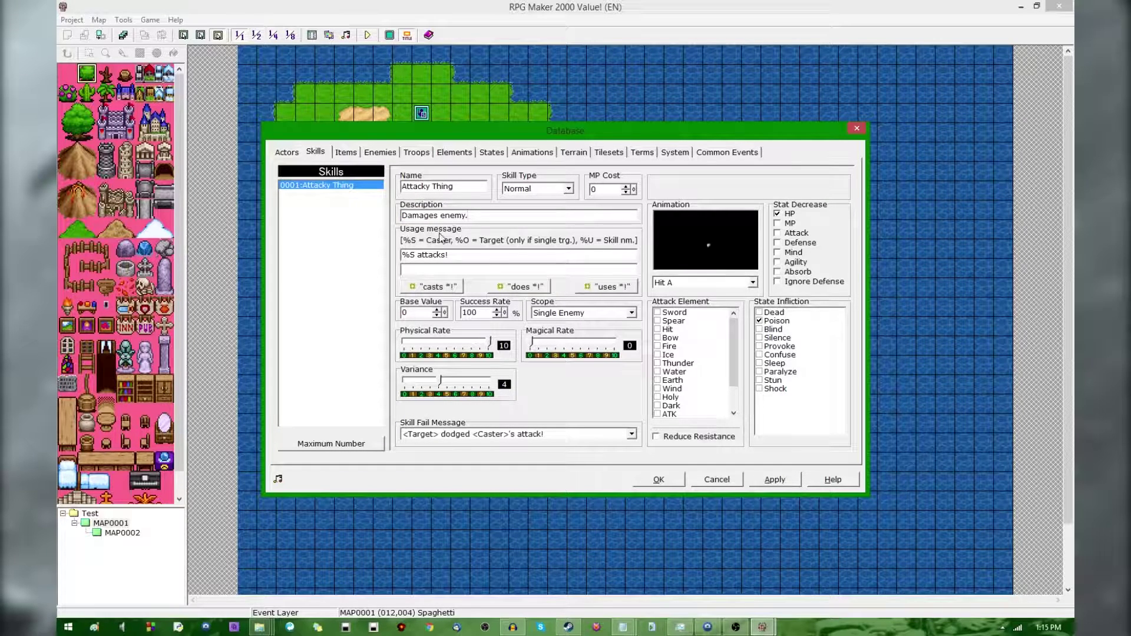
# Set the skill's usage message to "%S uses %U on %O!", starting from the preset "casts" message.
pyautogui.press('Tab')
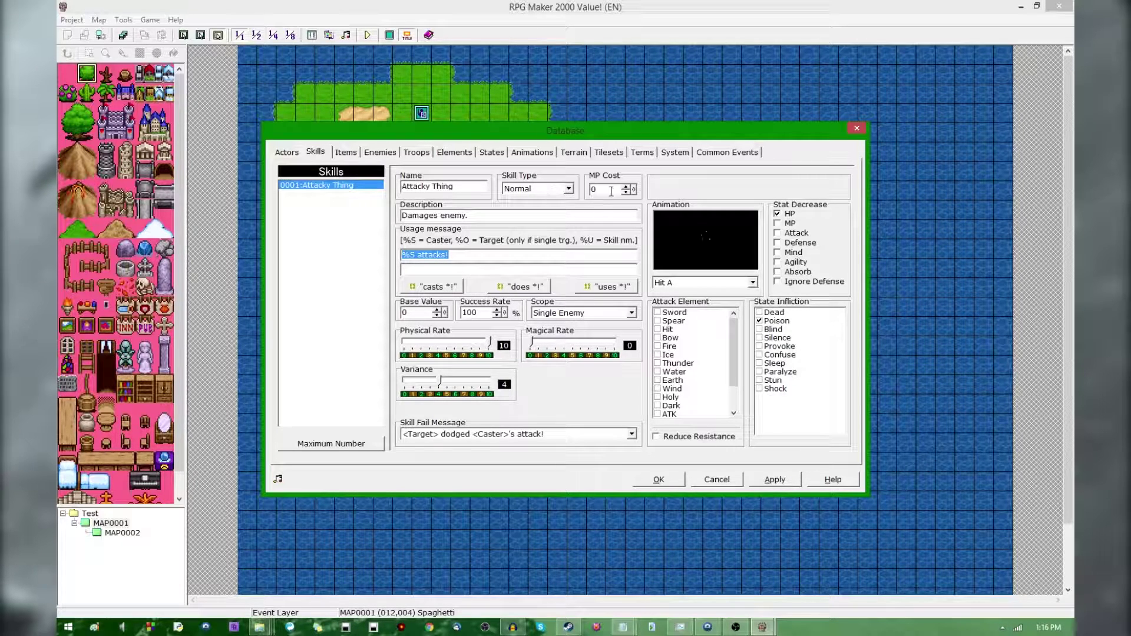
pyautogui.click(428, 254)
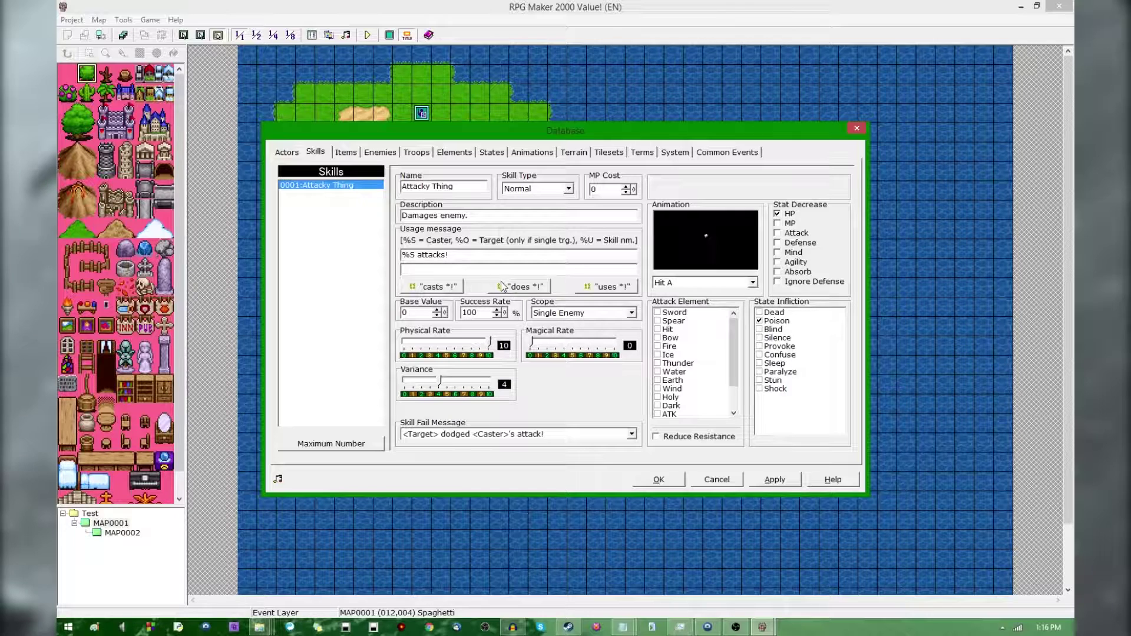
pyautogui.click(451, 287)
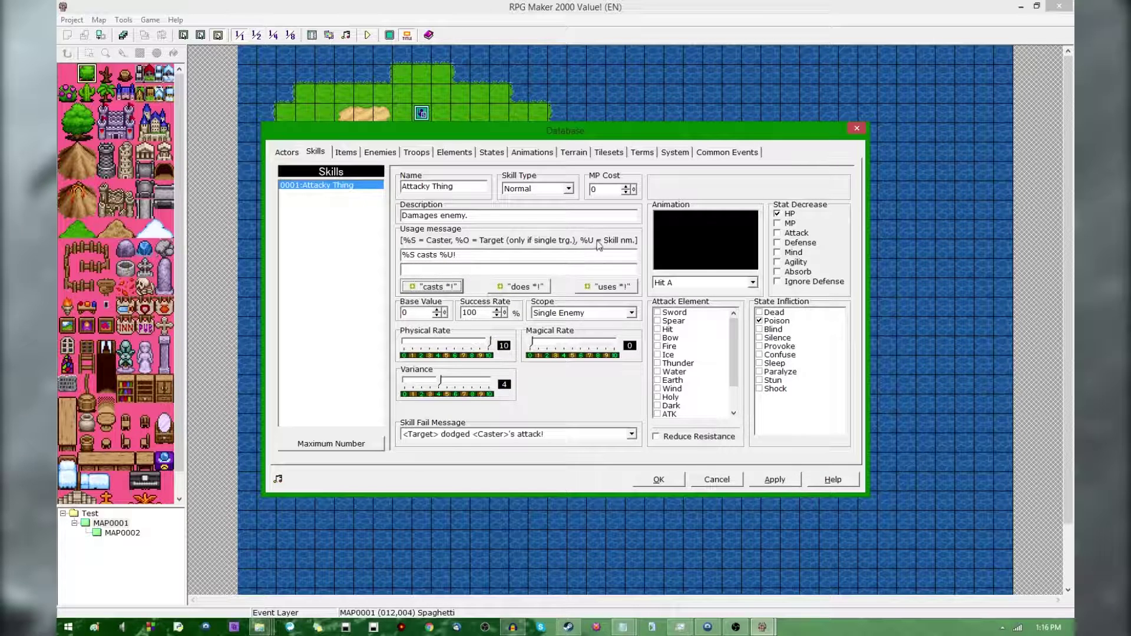
pyautogui.moveTo(503, 255); pyautogui.dragTo(401, 256)
pyautogui.click(479, 255)
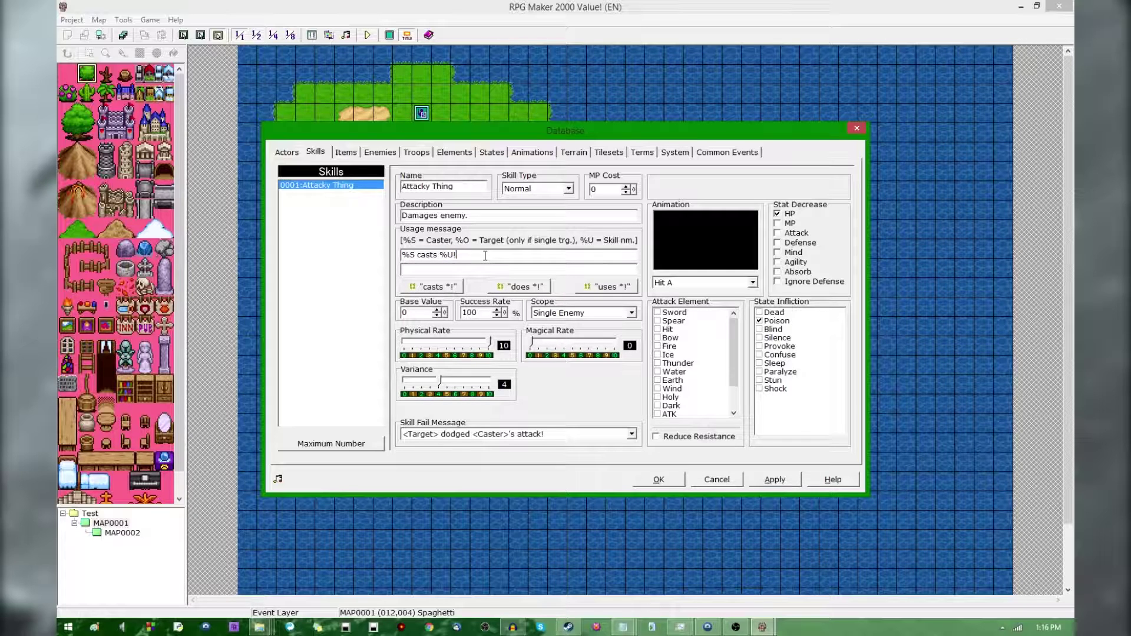
pyautogui.write('on %O!')
pyautogui.doubleClick(422, 254)
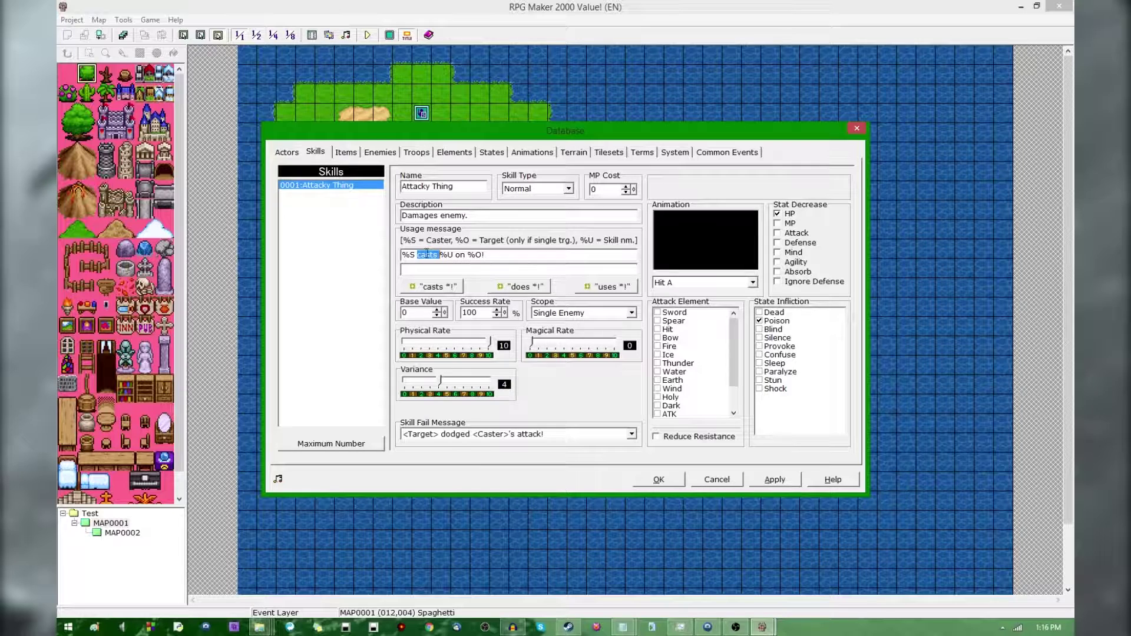
pyautogui.write('uses')
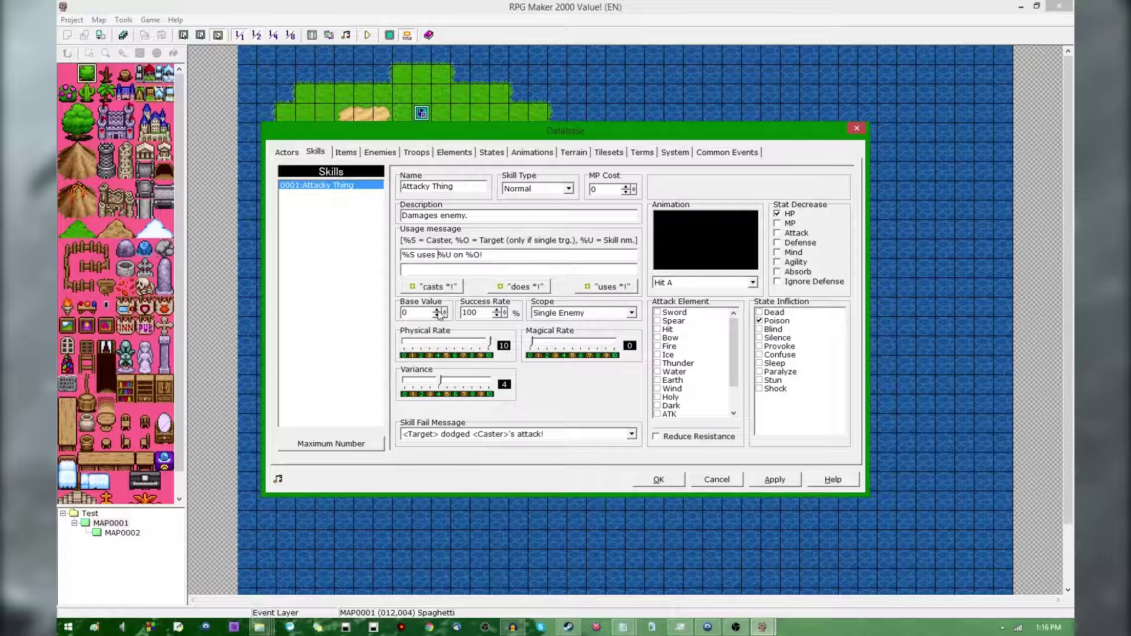
# Search the RPG Maker help for Skills, read the explanations of the skill settings, and return to the database.
pyautogui.doubleClick(420, 314)
pyautogui.moveTo(761, 628)
pyautogui.click(832, 559)
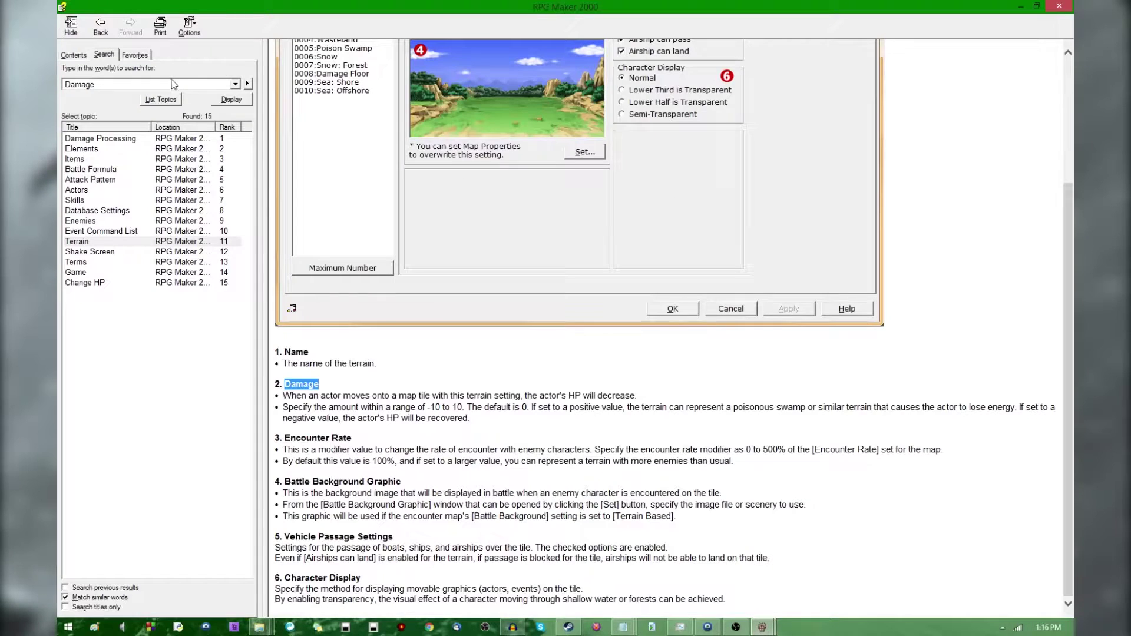
pyautogui.write('Skills')
pyautogui.press('Return')
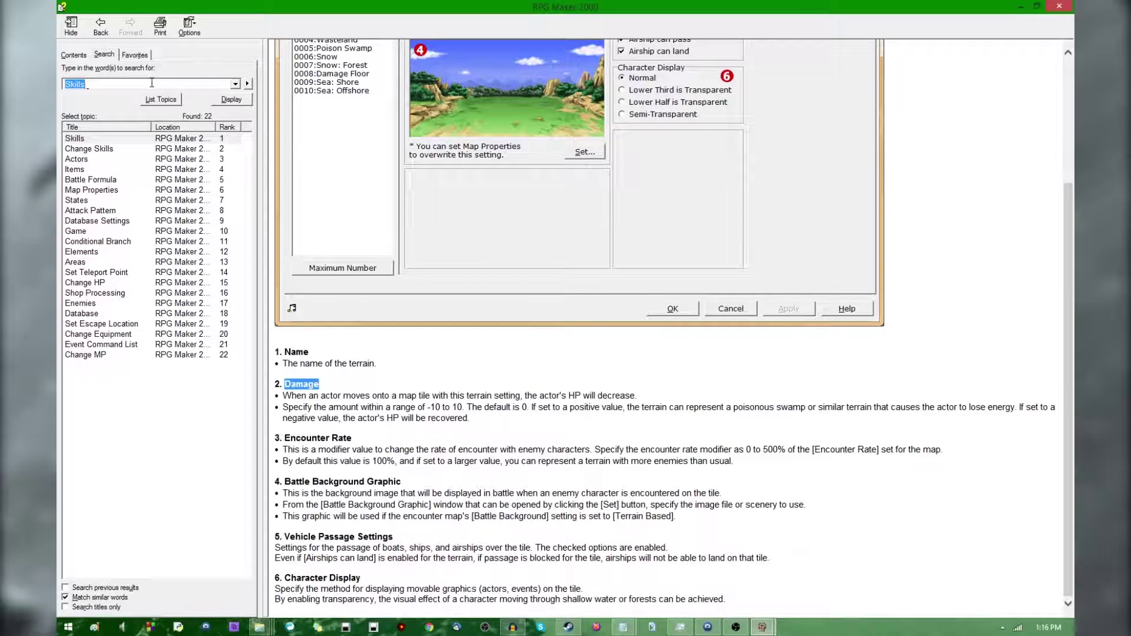
pyautogui.doubleClick(76, 138)
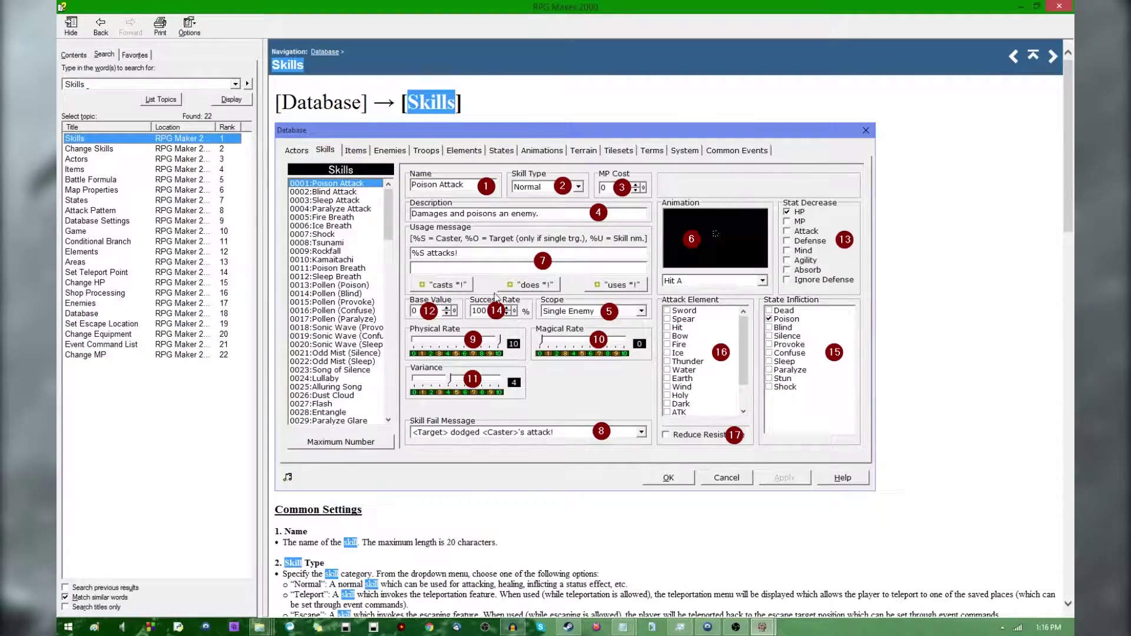
pyautogui.click(426, 315)
pyautogui.scroll(-15, 429, 323)
pyautogui.scroll(-3, 431, 328)
pyautogui.scroll(10, 352, 289)
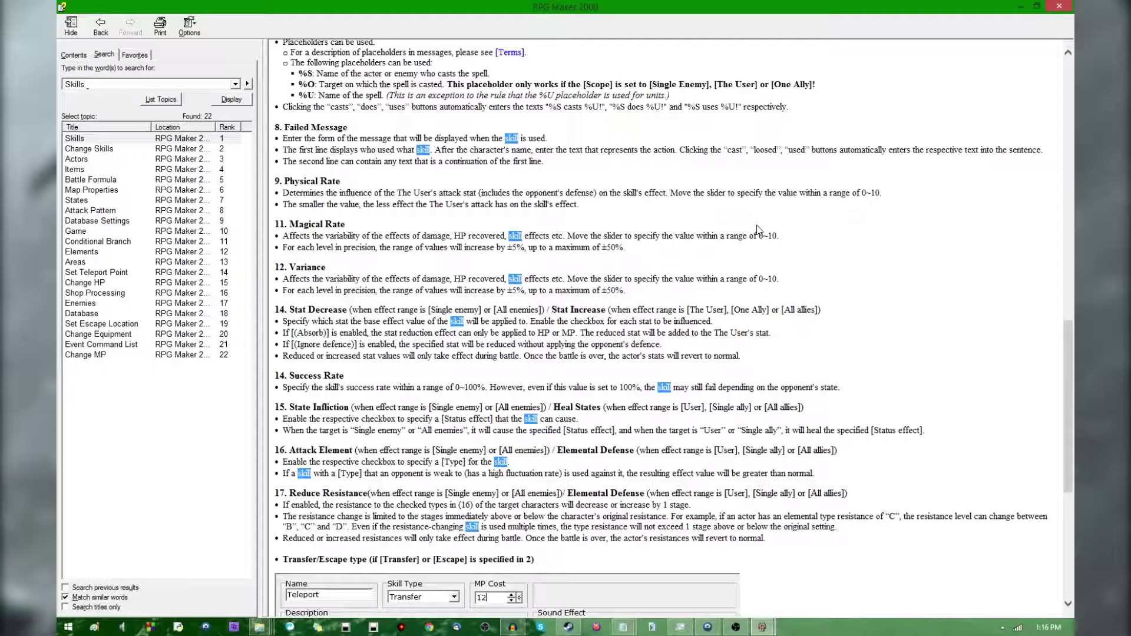
pyautogui.click(1022, 6)
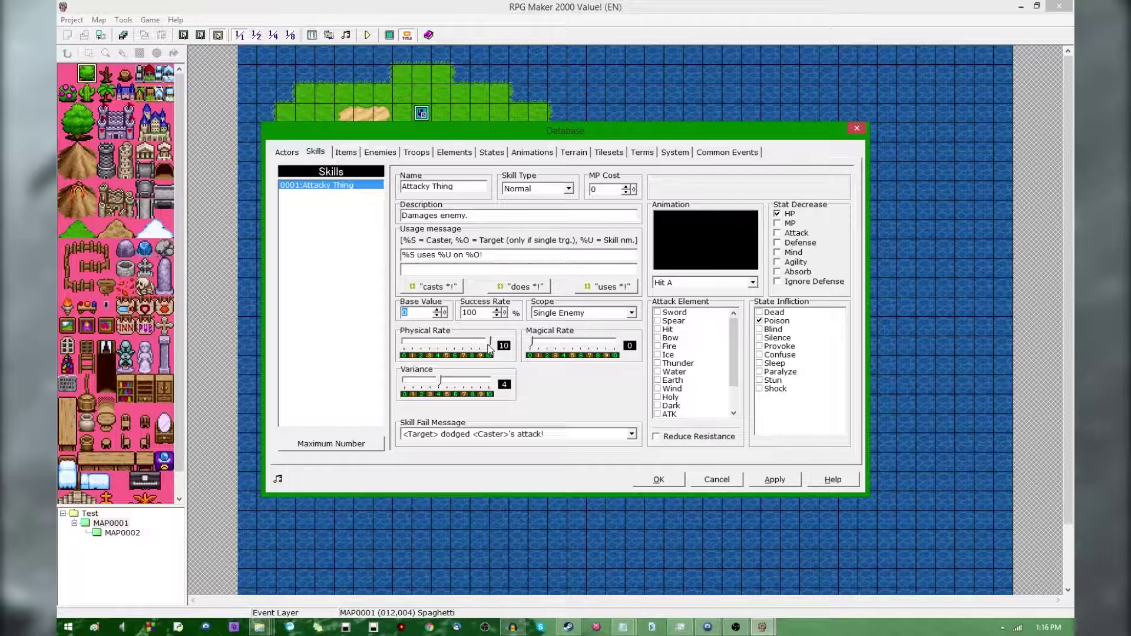
# Review the skill's physical rate, success rate and scope options, keeping the scope at Single Enemy.
pyautogui.moveTo(489, 347)
pyautogui.mouseDown()
pyautogui.moveTo(423, 348)
pyautogui.moveTo(511, 348)
pyautogui.mouseUp()
pyautogui.doubleClick(482, 314)
pyautogui.click(556, 314)
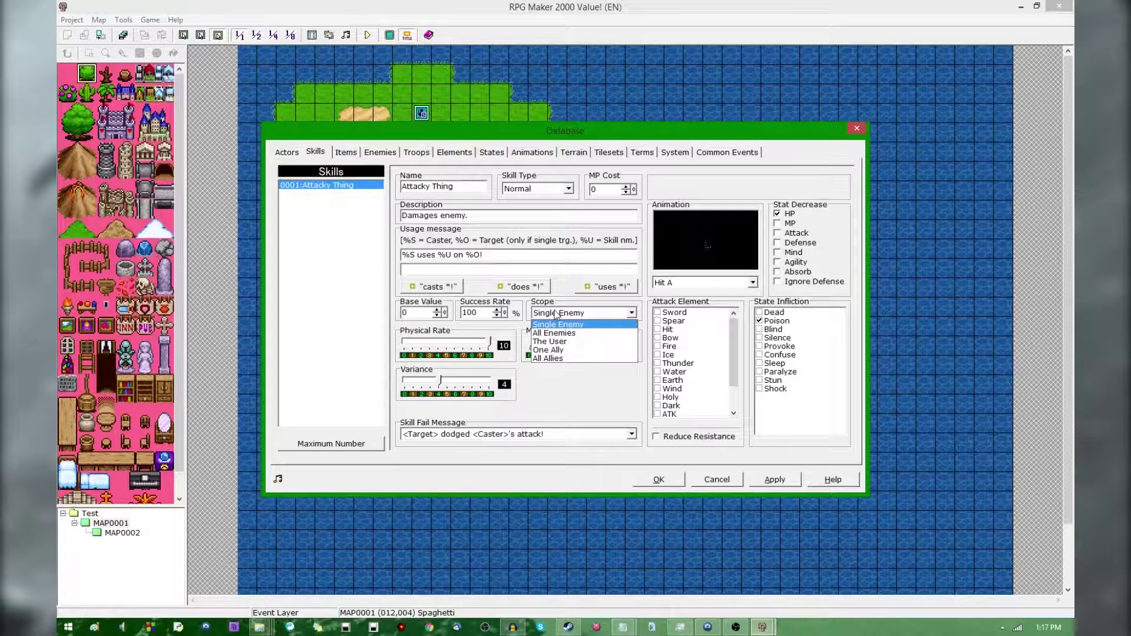
pyautogui.click(584, 316)
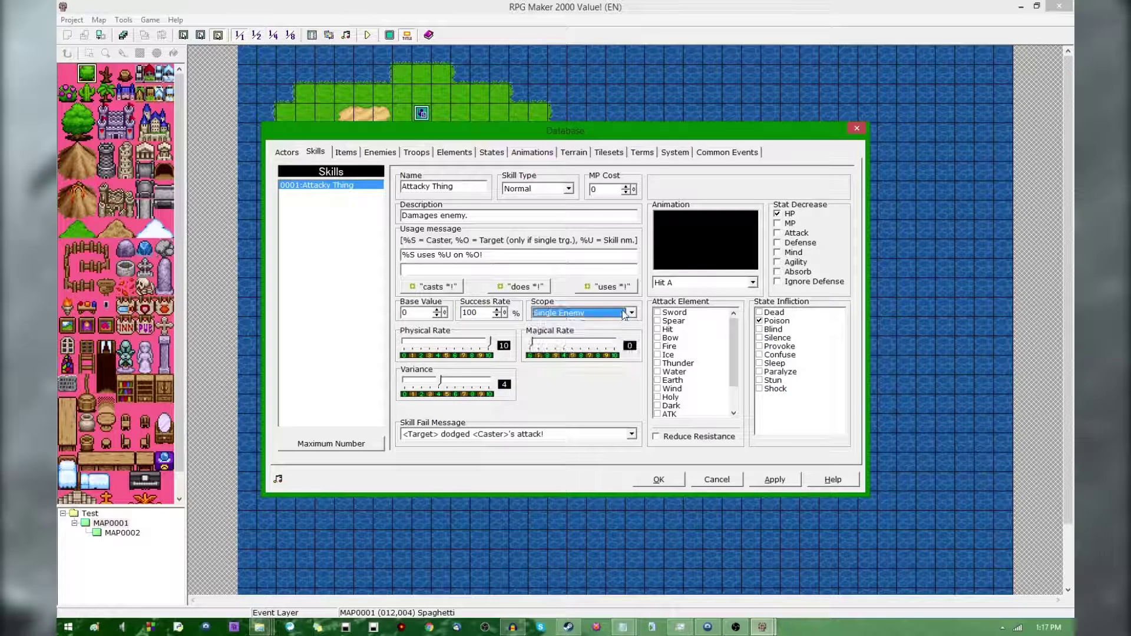
# Preview the hit animations for the skill and set its animation to Hit D.
pyautogui.click(704, 284)
pyautogui.click(702, 287)
pyautogui.click(702, 288)
pyautogui.moveTo(754, 306)
pyautogui.mouseDown()
pyautogui.moveTo(755, 318)
pyautogui.moveTo(754, 294)
pyautogui.mouseUp()
pyautogui.click(670, 299)
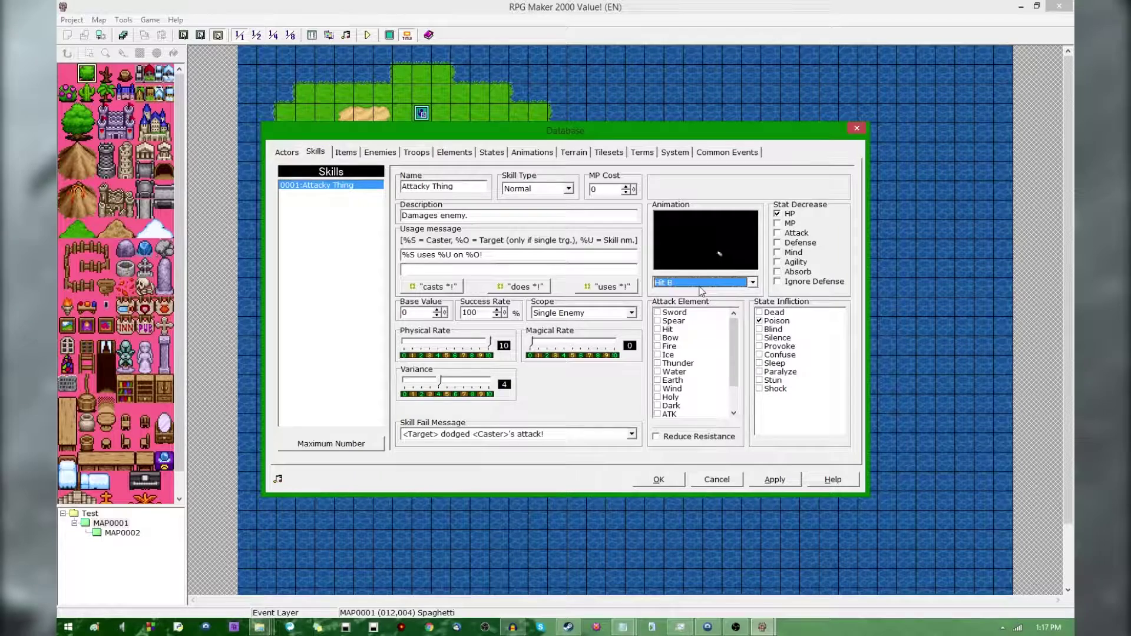
pyautogui.click(699, 286)
pyautogui.click(690, 306)
pyautogui.click(695, 284)
pyautogui.click(688, 314)
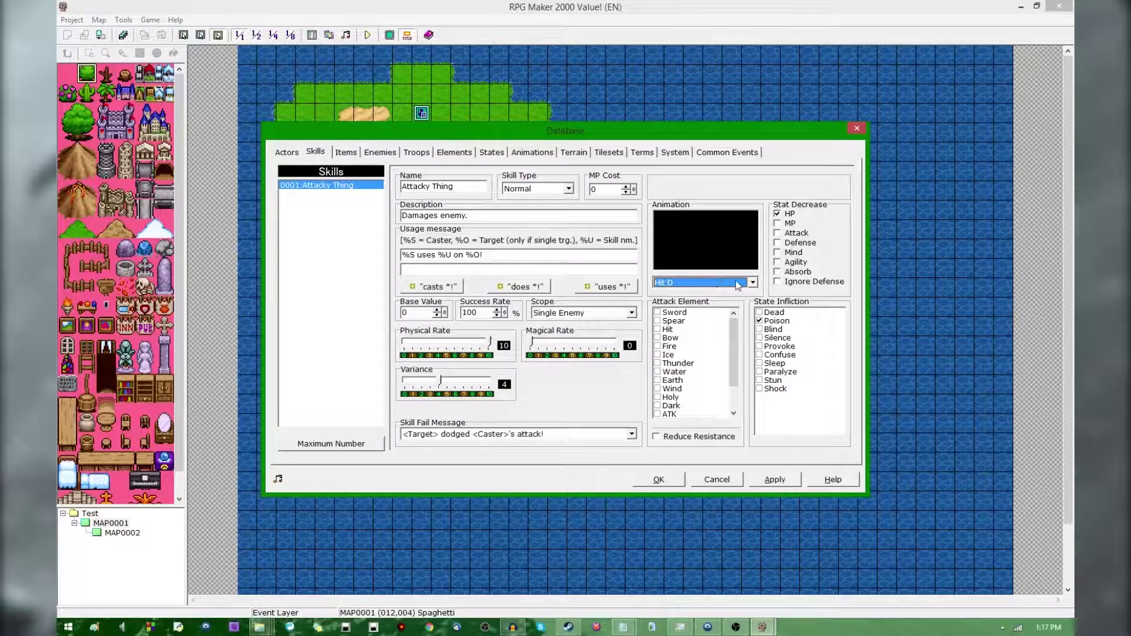
# Set the skill's fail message to "<Target> was unaffected!".
pyautogui.click(753, 283)
pyautogui.click(753, 283)
pyautogui.click(577, 435)
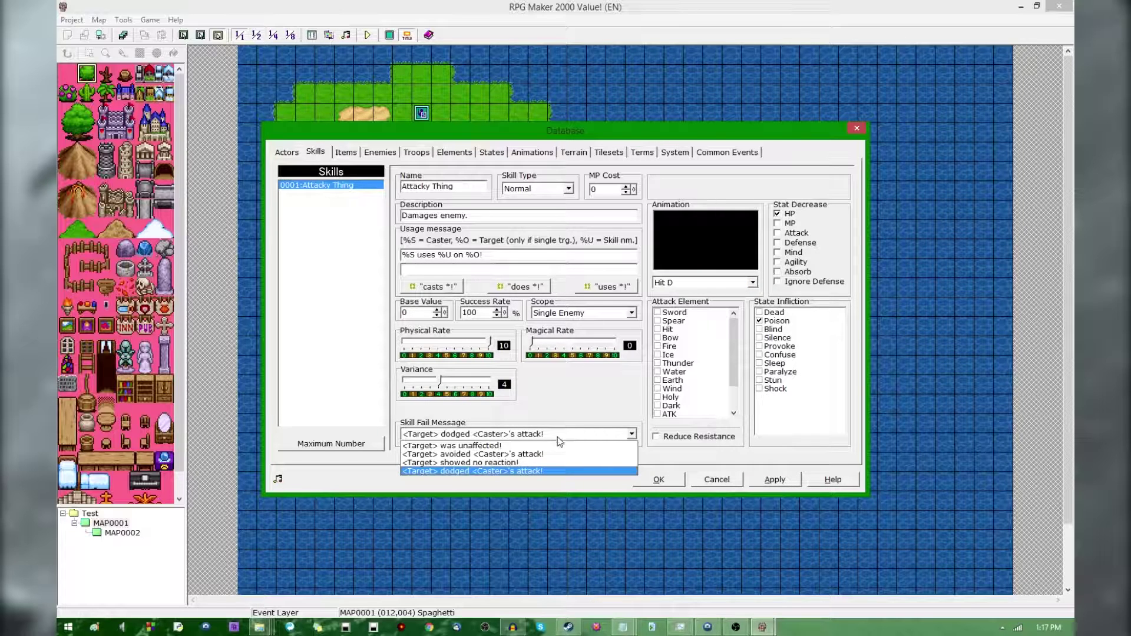
pyautogui.click(565, 446)
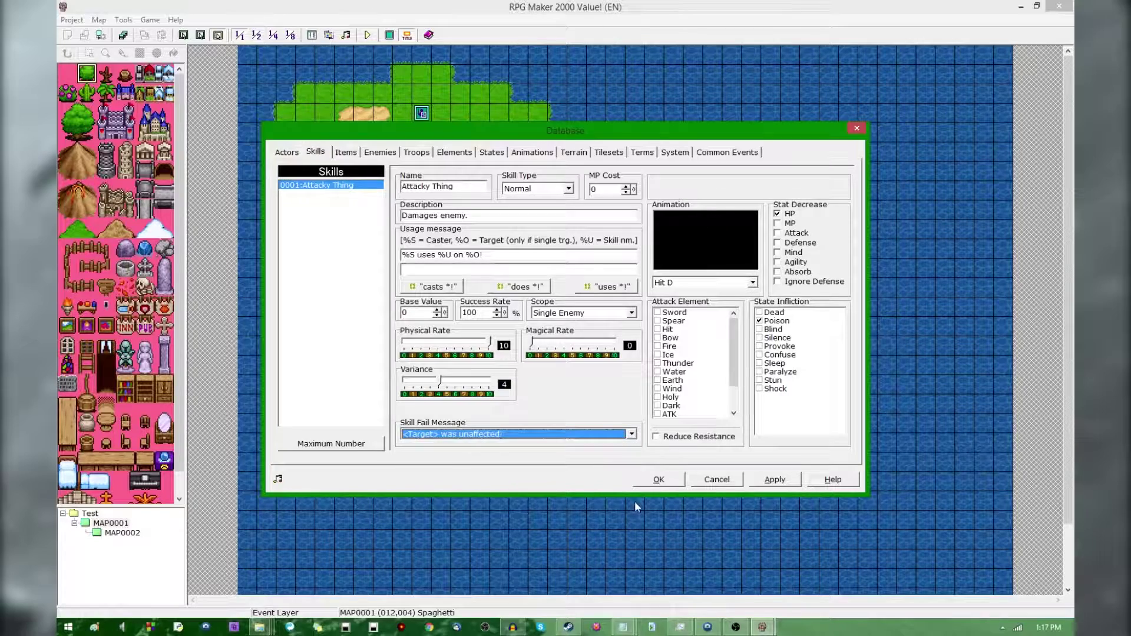
# Return to the Skills help page and examine its setting descriptions, from Stat Decrease back up to the numbered overview picture.
pyautogui.moveTo(766, 626)
pyautogui.click(793, 582)
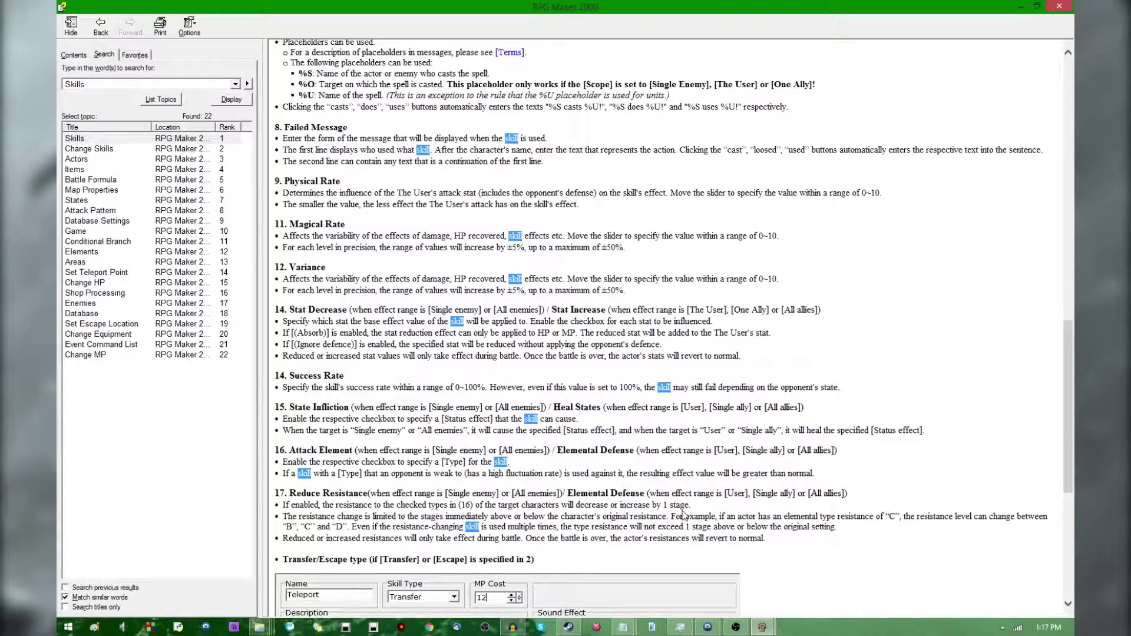
pyautogui.click(216, 408)
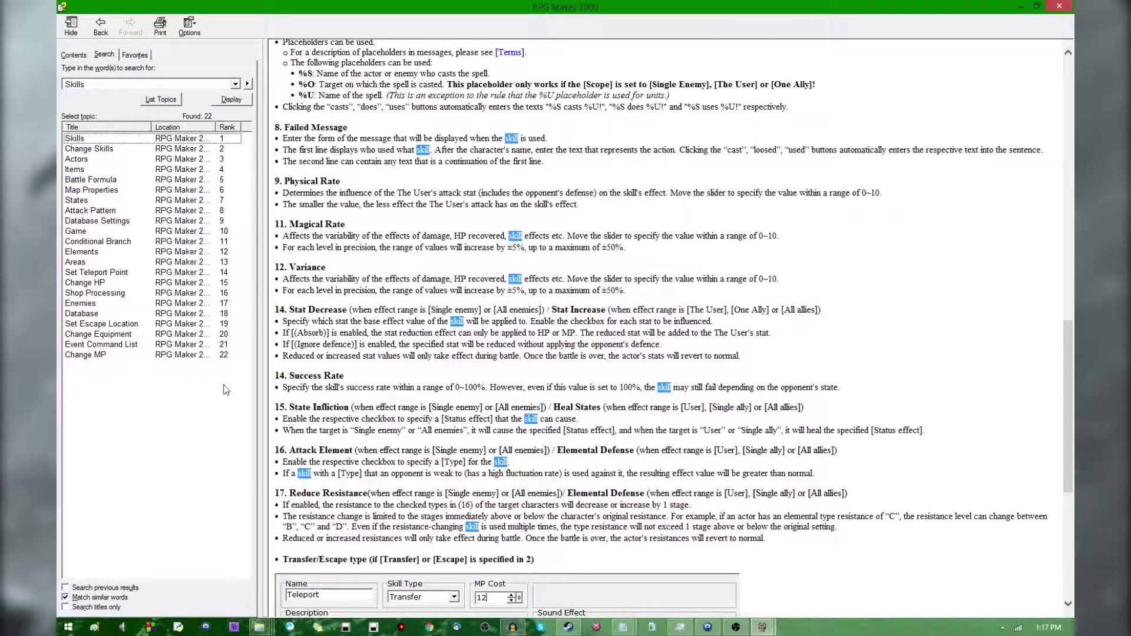
pyautogui.click(361, 322)
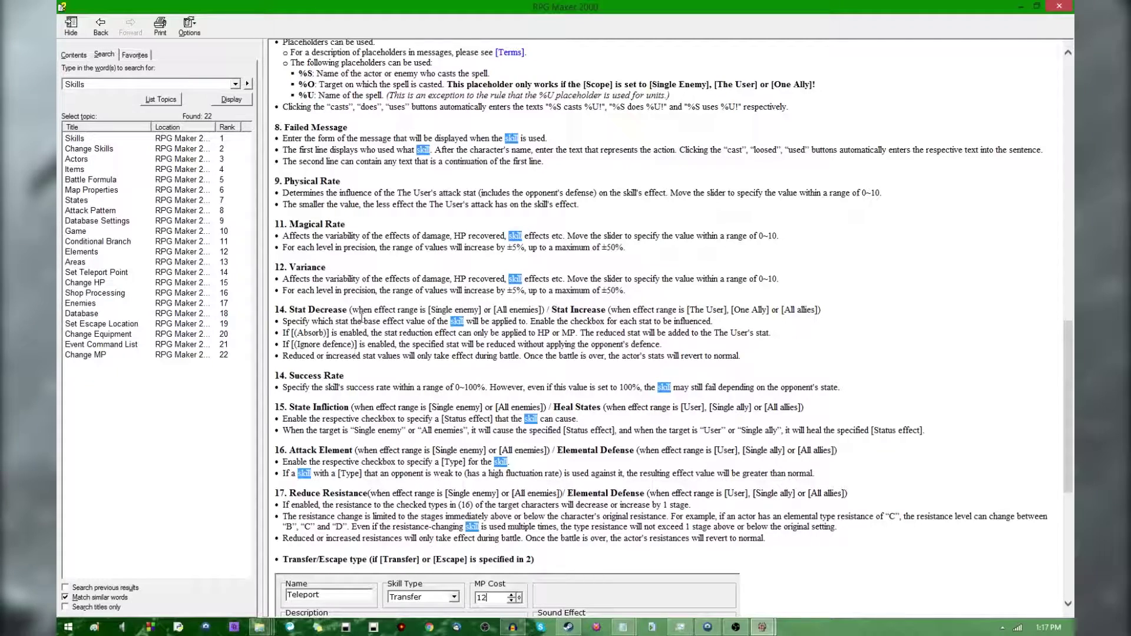
pyautogui.scroll(3, 367, 270)
pyautogui.moveTo(327, 281); pyautogui.dragTo(351, 282)
pyautogui.click(442, 280)
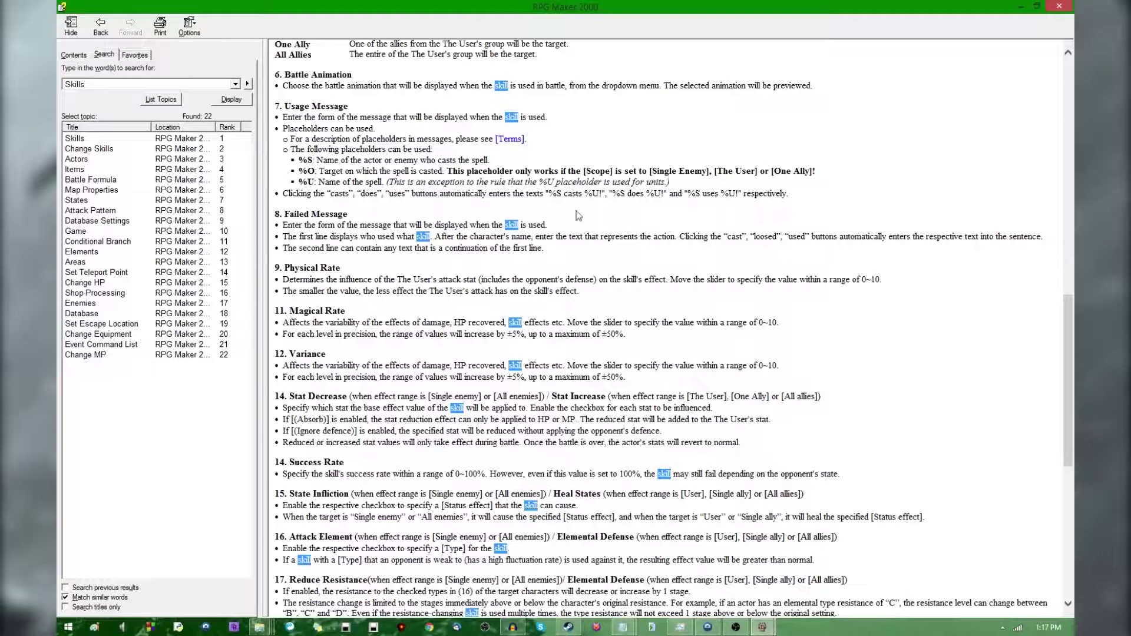
pyautogui.scroll(8, 420, 312)
pyautogui.scroll(5, 420, 312)
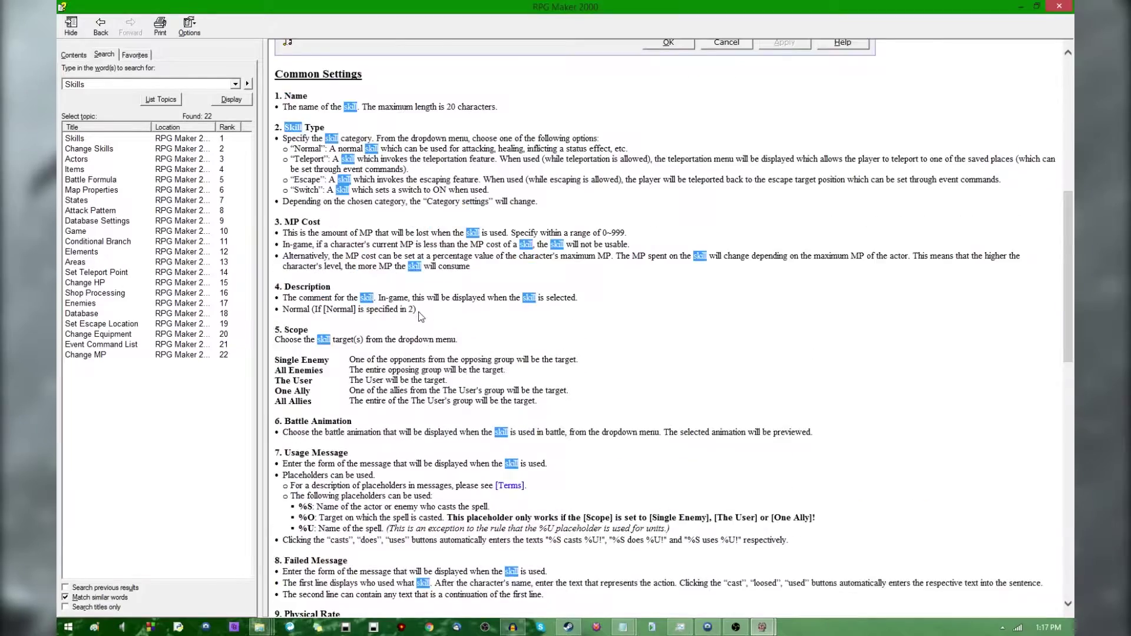
pyautogui.scroll(10, 415, 315)
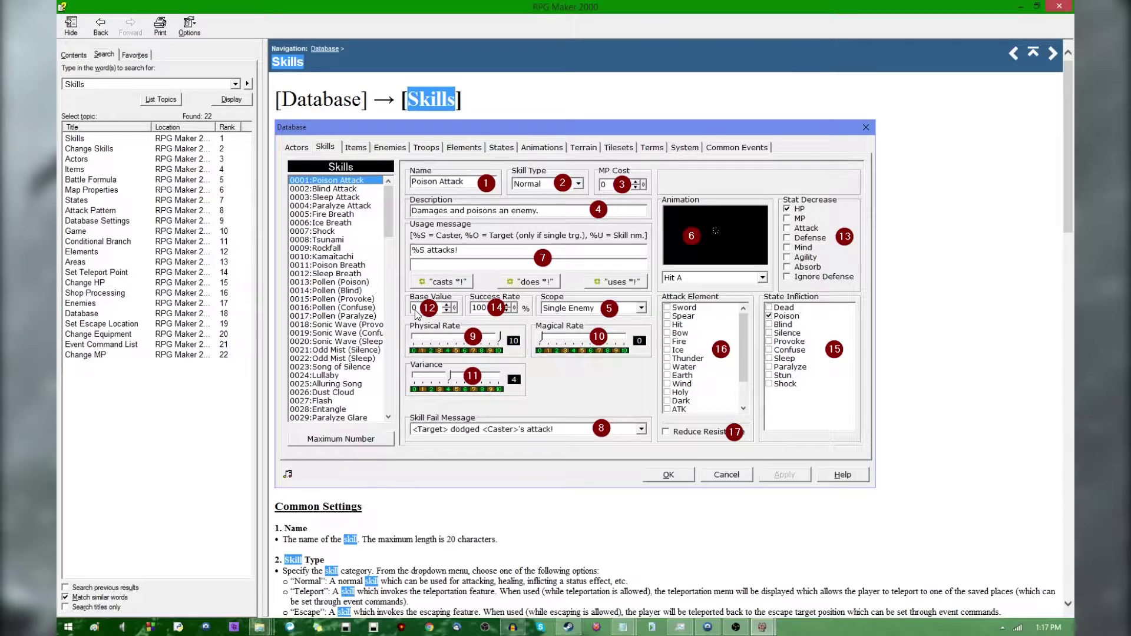
# Compare the Magical Rate and Variance explanations with the numbered Base Value field in the help picture, and return to the database.
pyautogui.scroll(-5, 415, 312)
pyautogui.scroll(3, 414, 310)
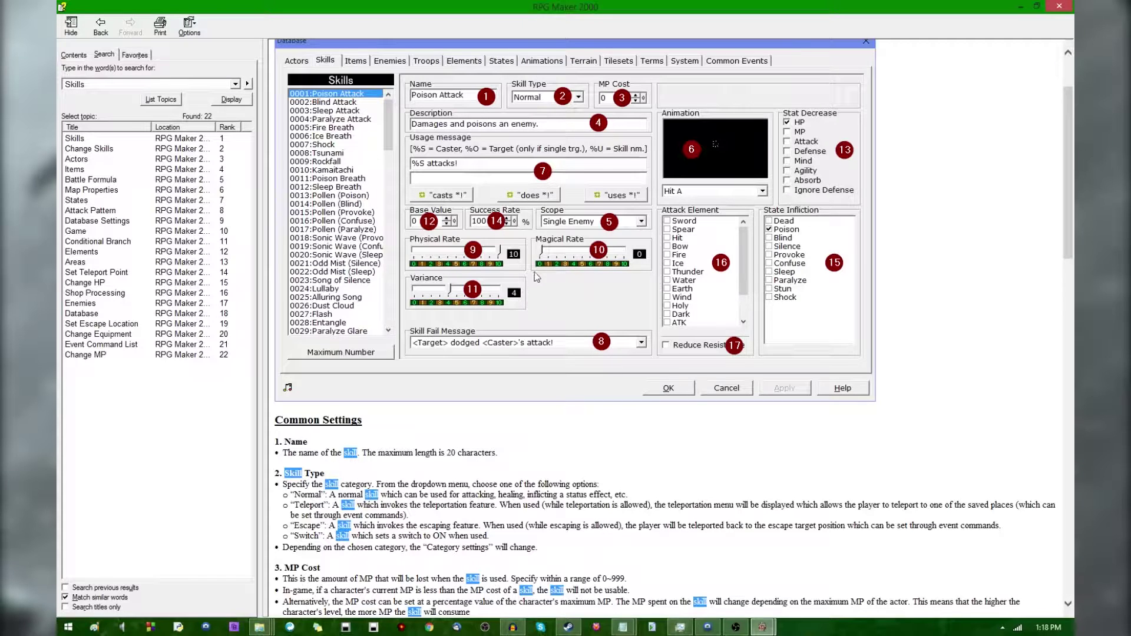
pyautogui.scroll(-20, 537, 280)
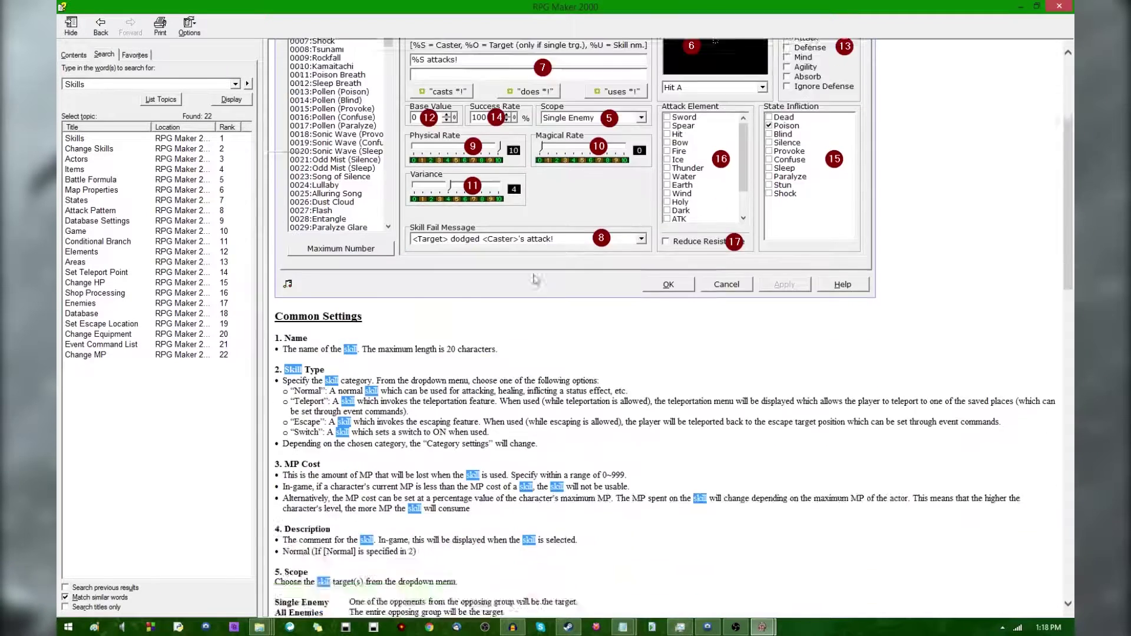
pyautogui.moveTo(274, 352); pyautogui.dragTo(671, 372)
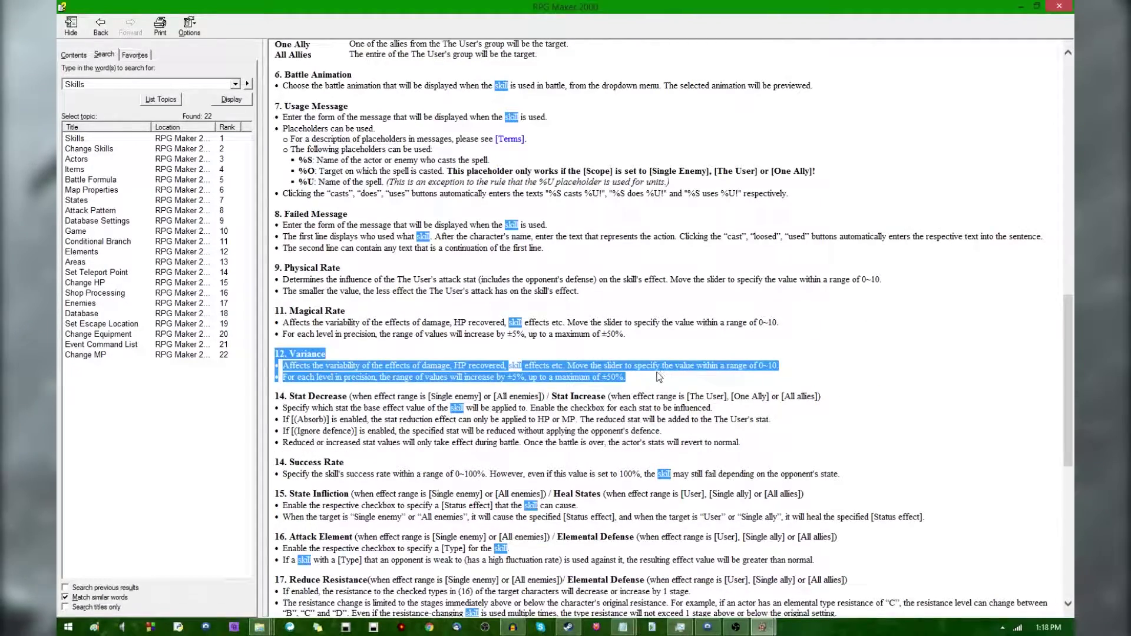
pyautogui.scroll(20, 653, 375)
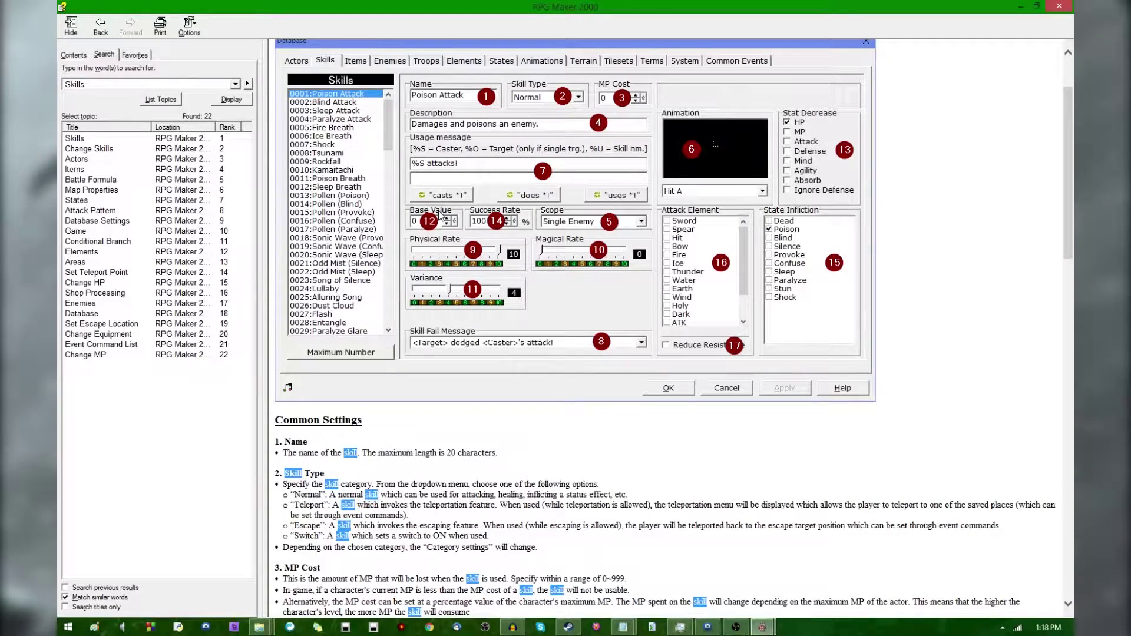
pyautogui.scroll(-20, 422, 388)
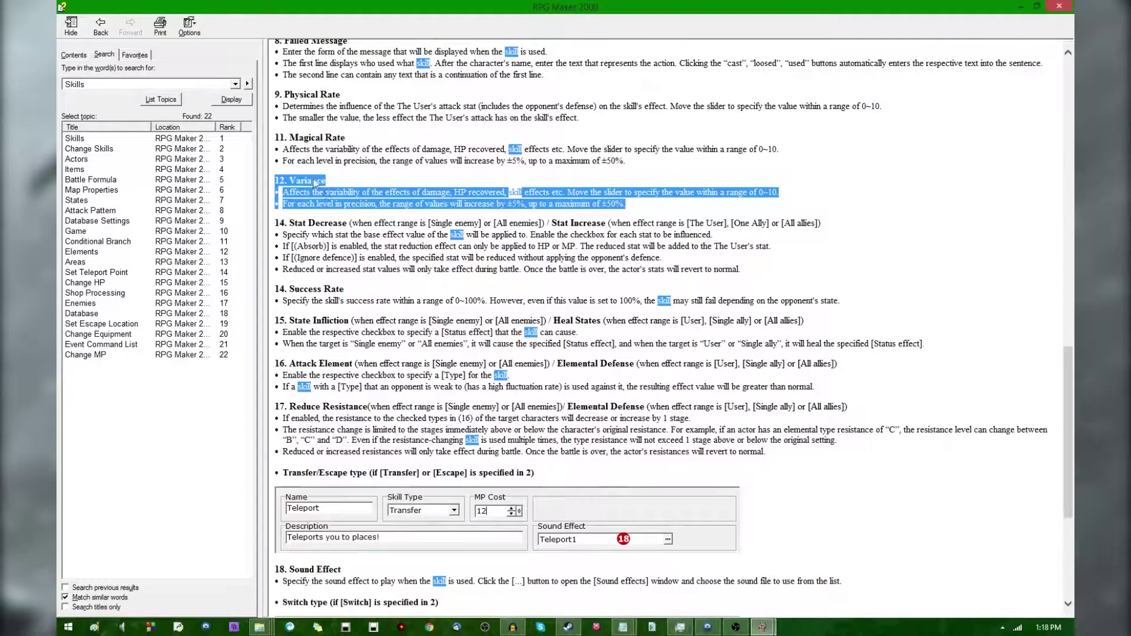
pyautogui.scroll(15, 324, 258)
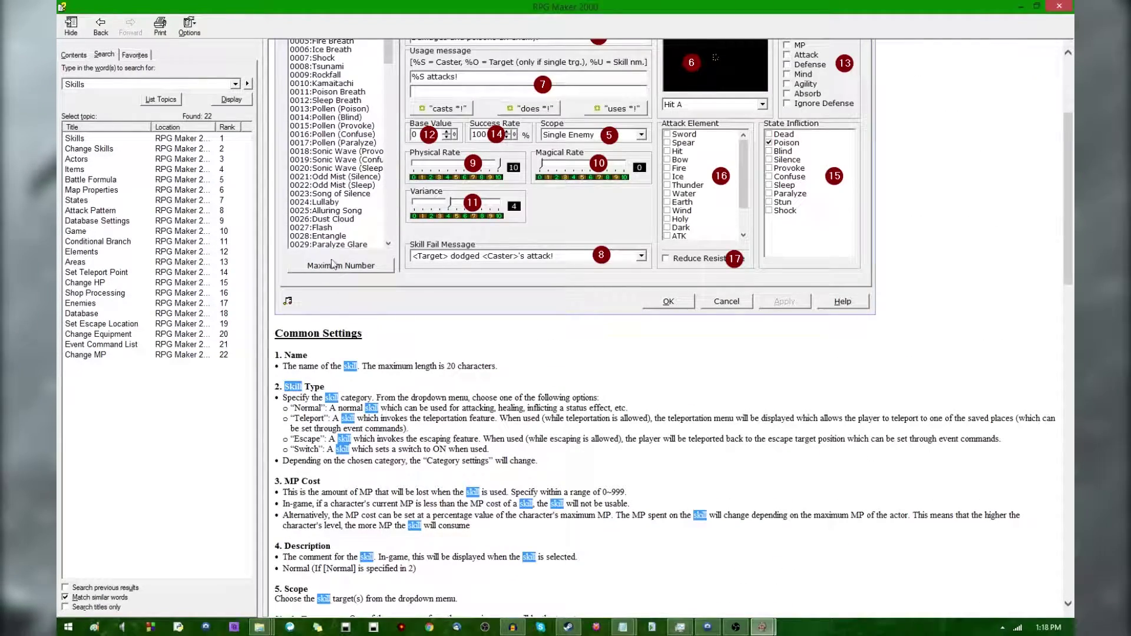
pyautogui.scroll(-15, 462, 224)
pyautogui.scroll(5, 445, 256)
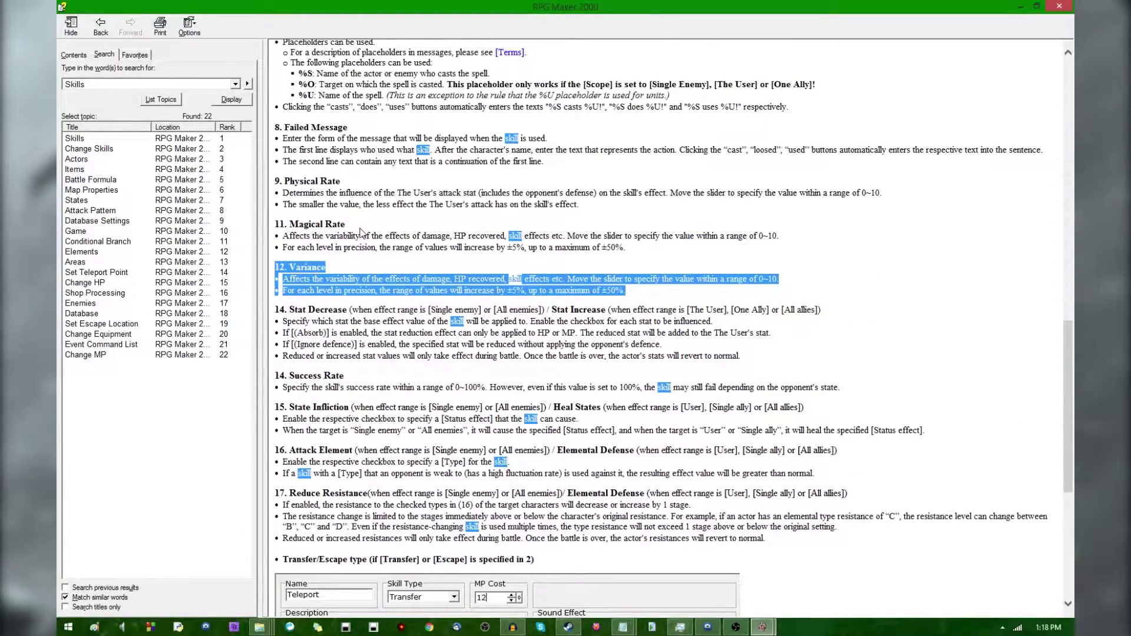
pyautogui.scroll(4, 360, 232)
pyautogui.scroll(-4, 360, 232)
pyautogui.scroll(-10, 361, 232)
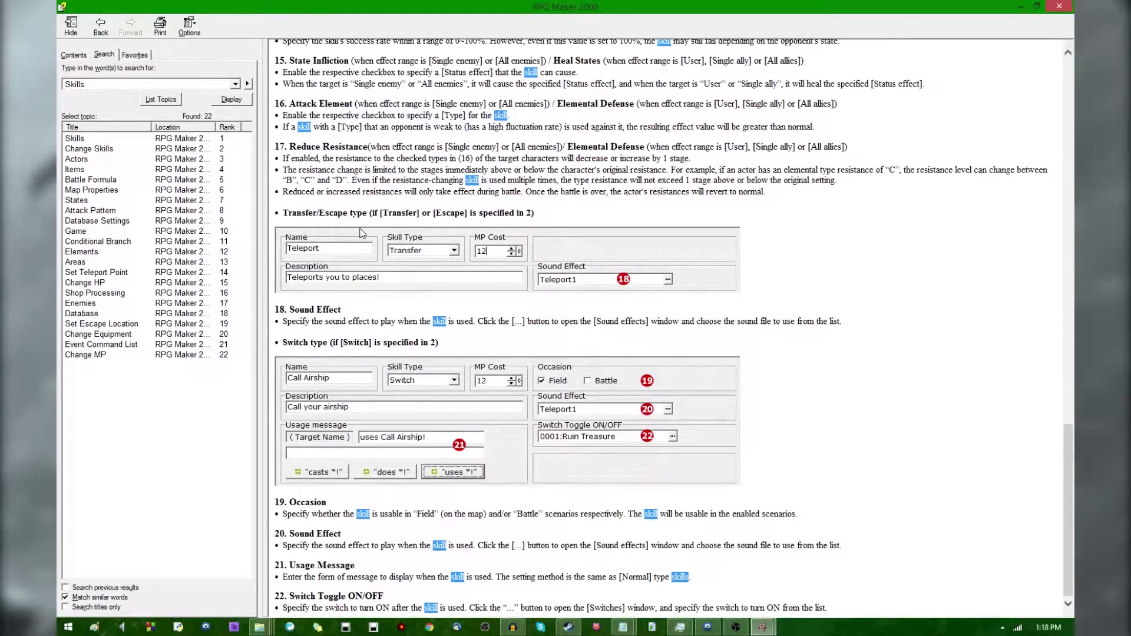
pyautogui.scroll(20, 361, 232)
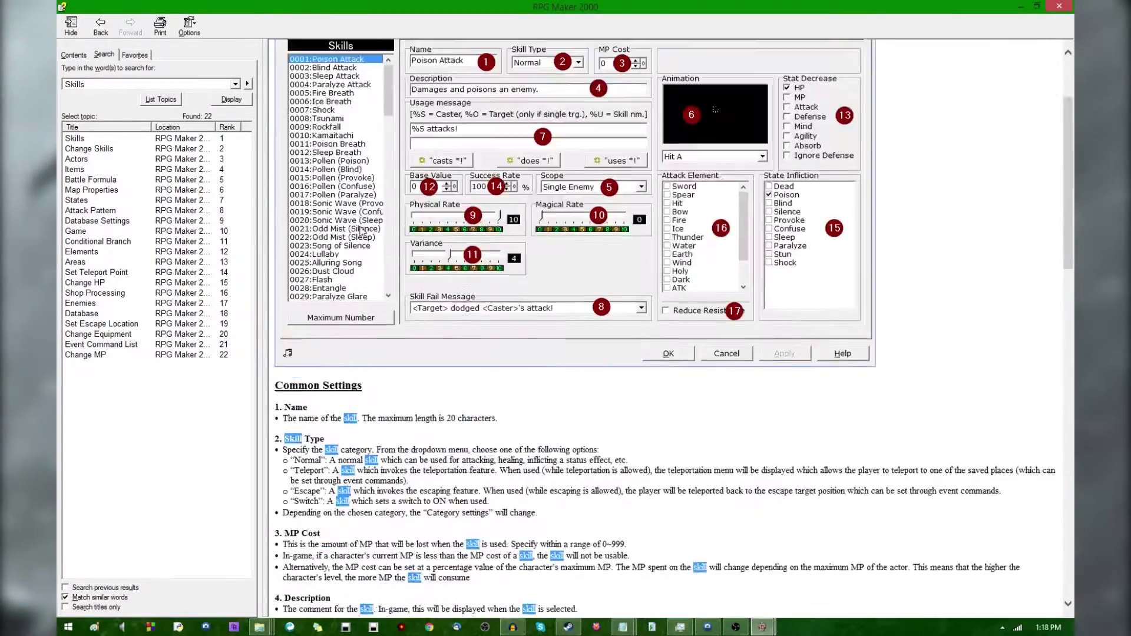
pyautogui.scroll(4, 360, 232)
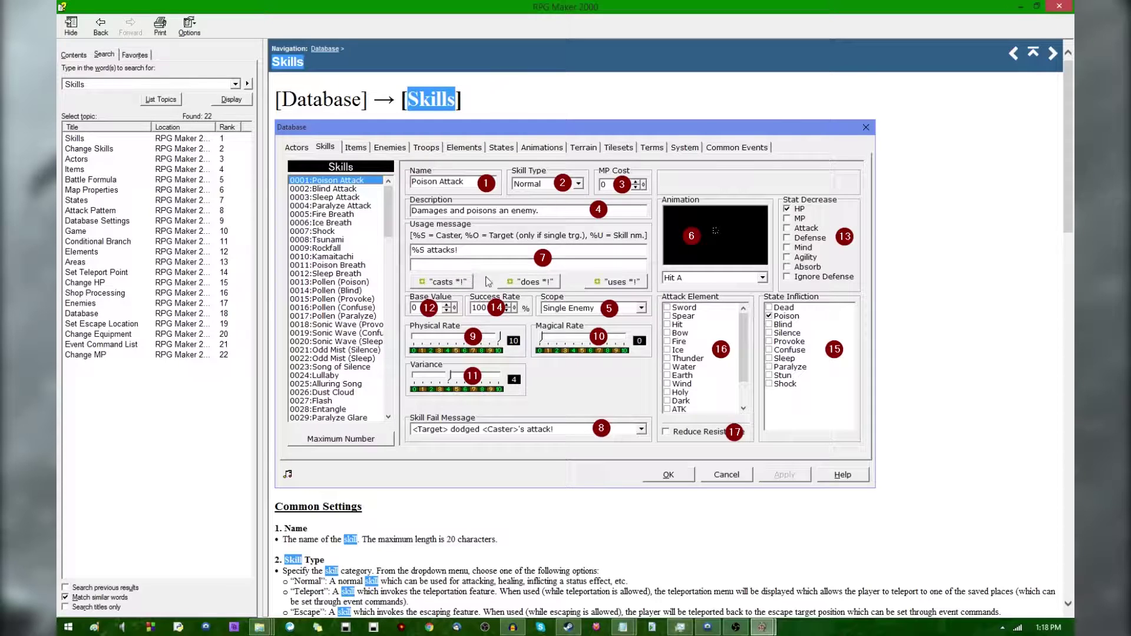
pyautogui.click(1022, 6)
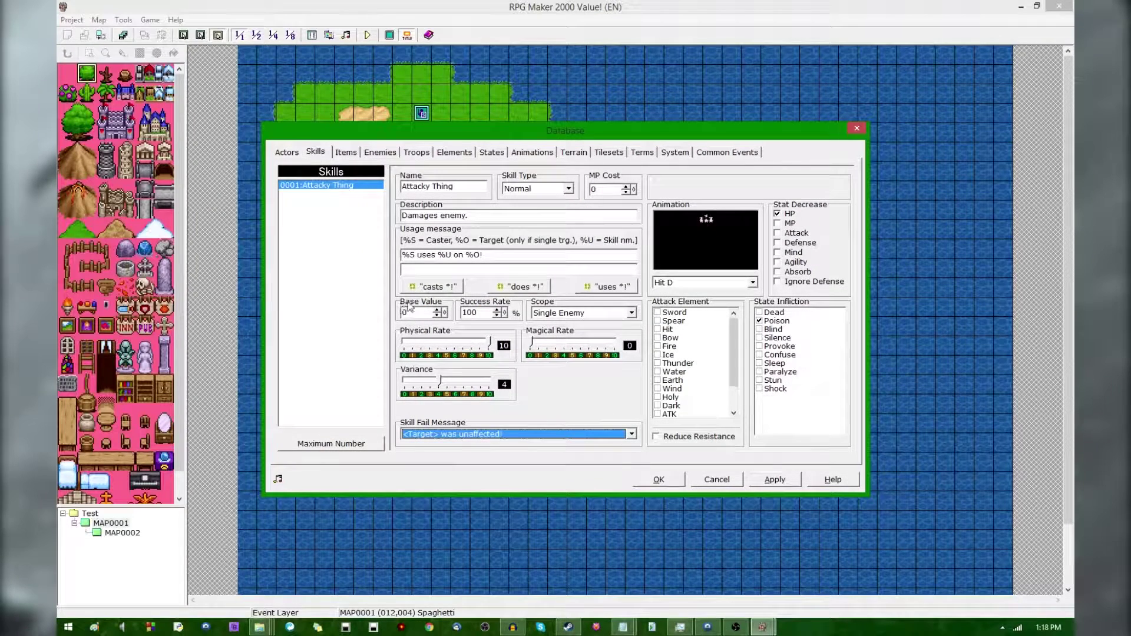
# Try 255, 655 and 999 as the skill's base value, and set it to 50.
pyautogui.click(439, 310)
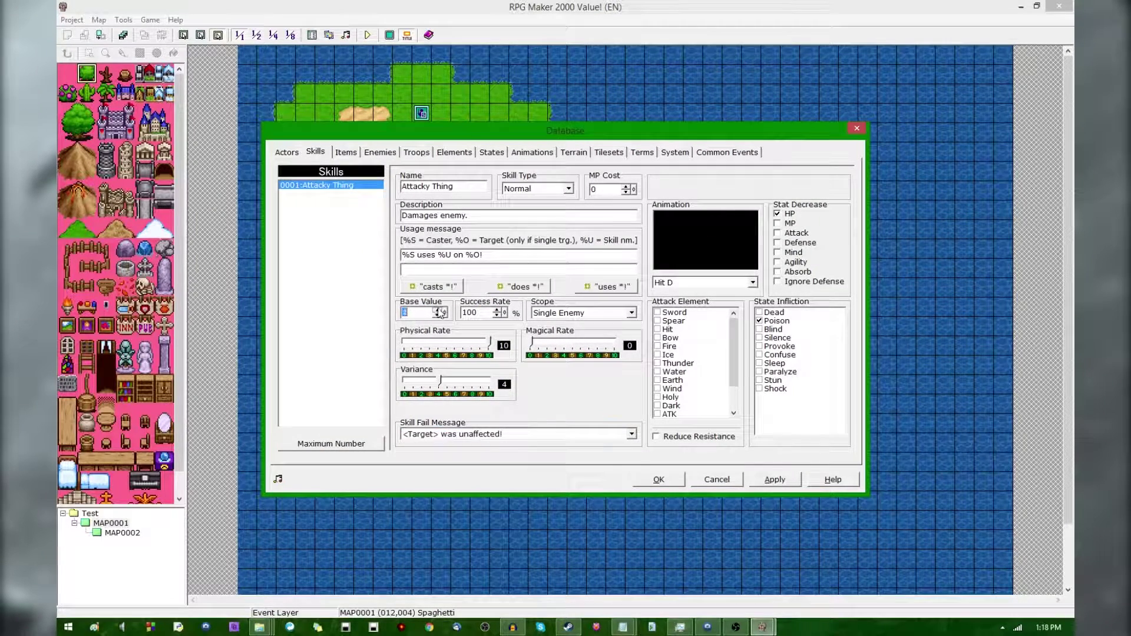
pyautogui.click(439, 310)
pyautogui.click(439, 311)
pyautogui.write('255')
pyautogui.moveTo(489, 312); pyautogui.dragTo(459, 312)
pyautogui.click(437, 311)
pyautogui.write('655')
pyautogui.press('BackSpace')
pyautogui.press('BackSpace')
pyautogui.press('BackSpace')
pyautogui.write('999')
pyautogui.press('BackSpace')
pyautogui.press('BackSpace')
pyautogui.press('BackSpace')
pyautogui.write('50')
pyautogui.click(736, 627)
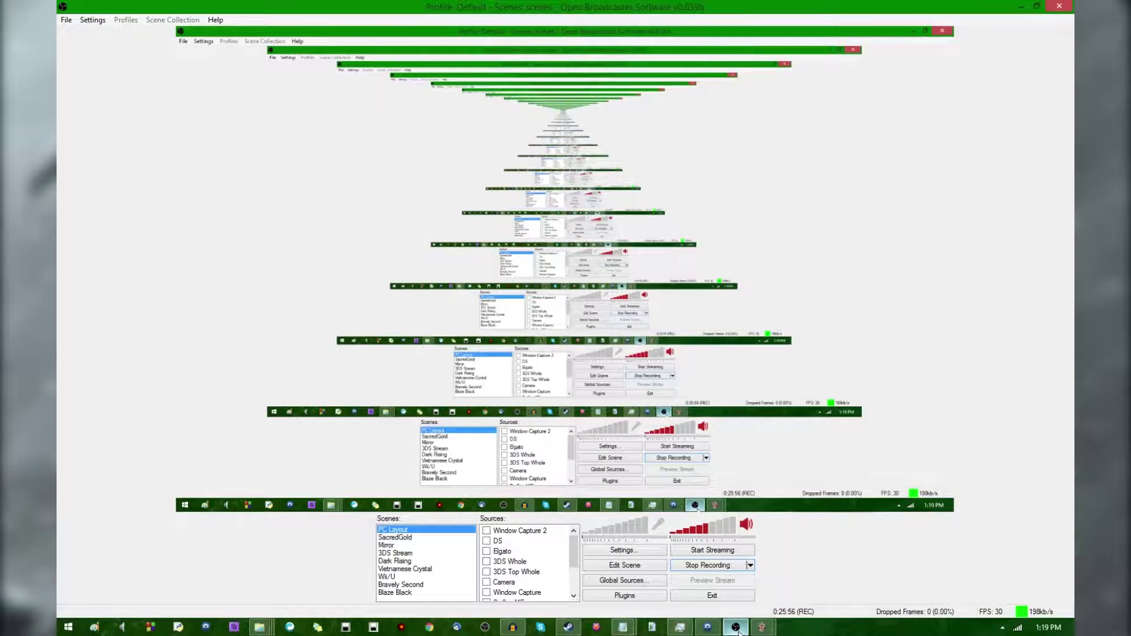
pyautogui.click(735, 627)
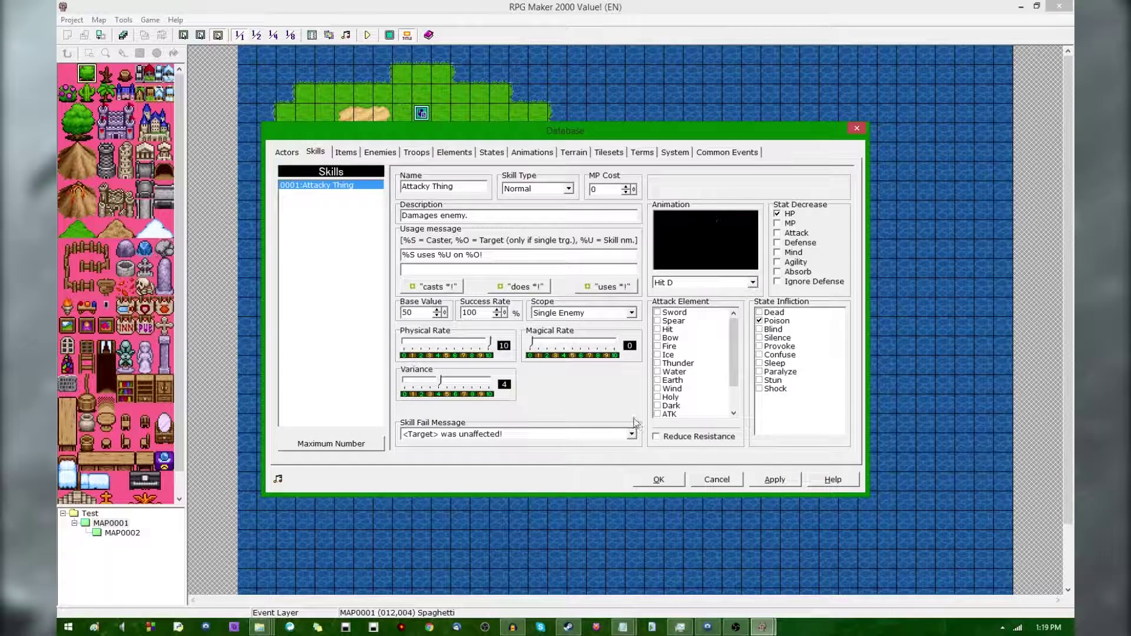
# Apply the skill changes, close the database, and reopen it at the Actors section.
pyautogui.click(775, 479)
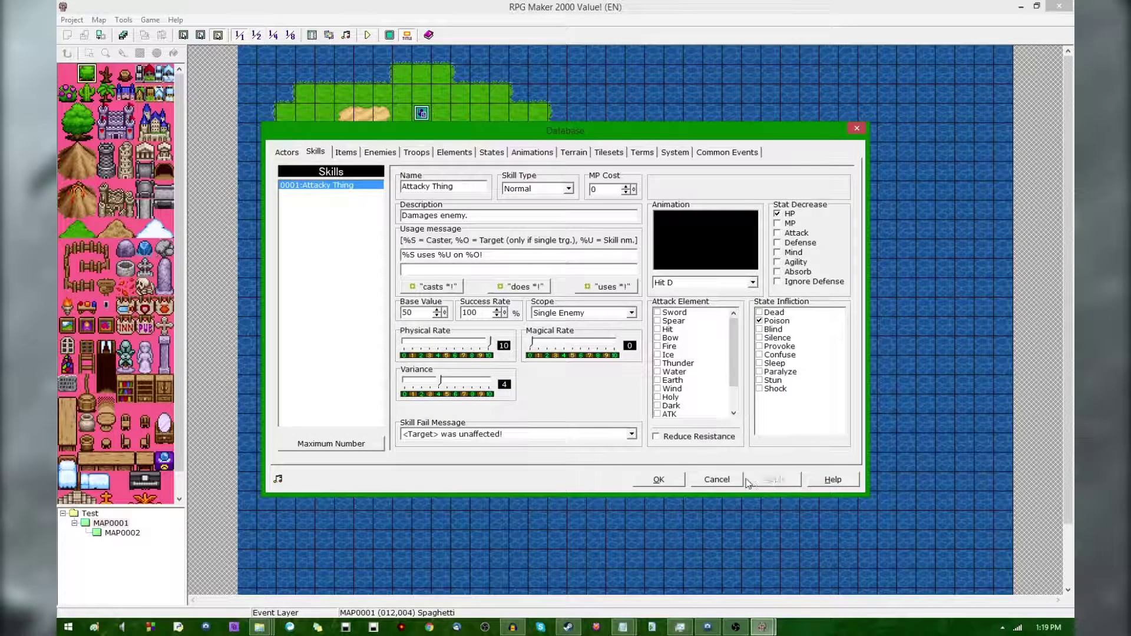
pyautogui.click(659, 480)
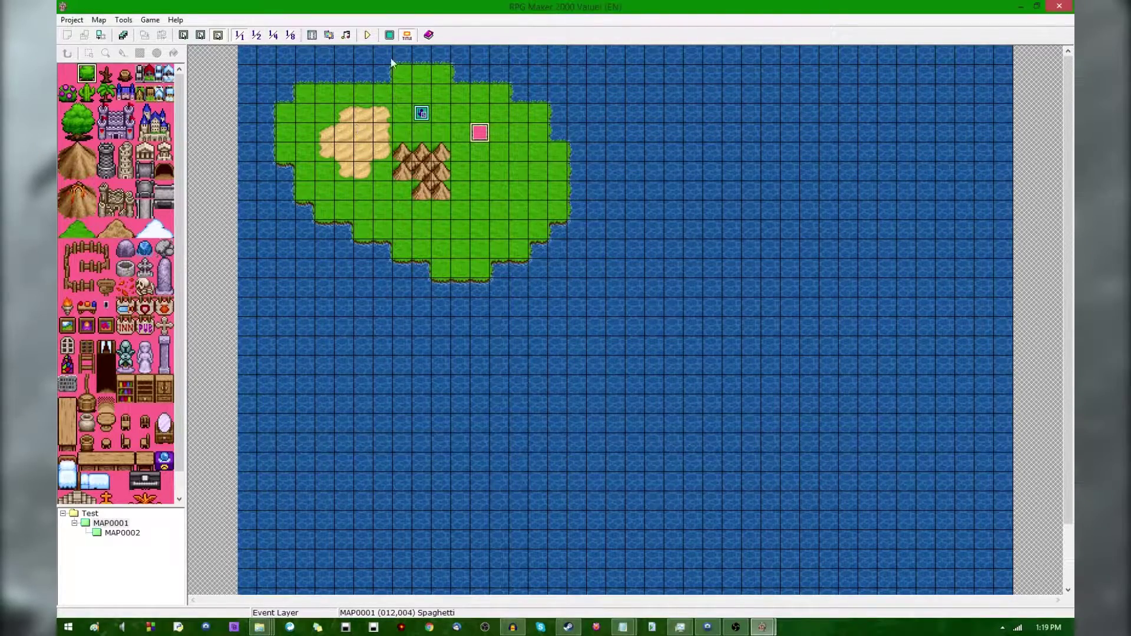
pyautogui.click(311, 35)
pyautogui.click(294, 155)
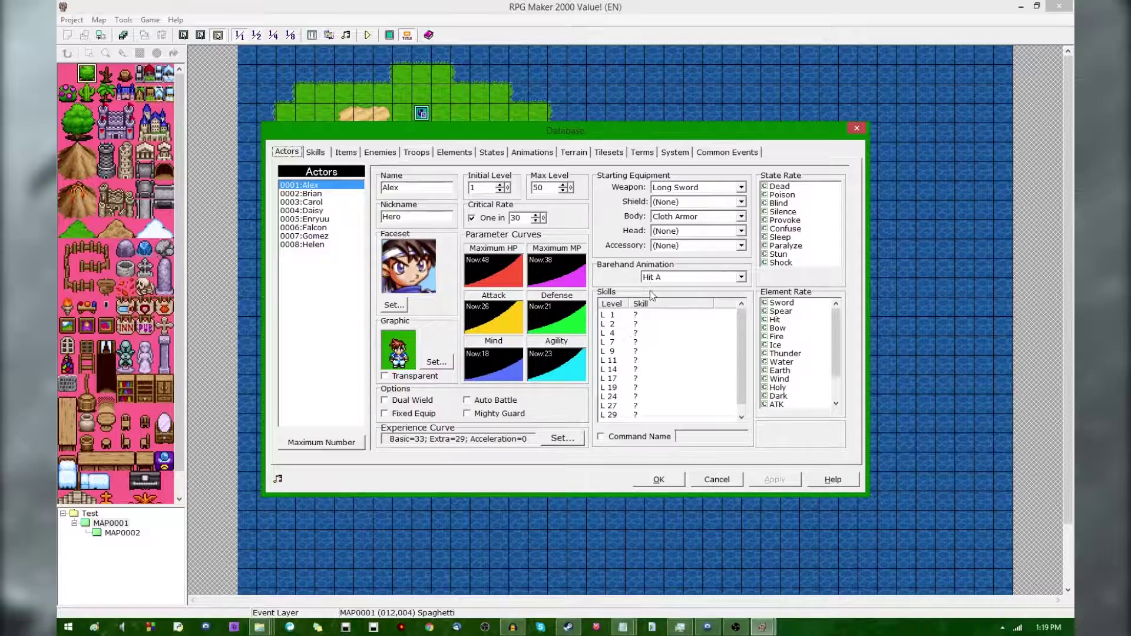
# Assign the Attacky Thing skill to the first actor's level 1 slot.
pyautogui.doubleClick(641, 314)
pyautogui.click(653, 335)
pyautogui.click(659, 342)
pyautogui.click(638, 352)
pyautogui.doubleClick(674, 325)
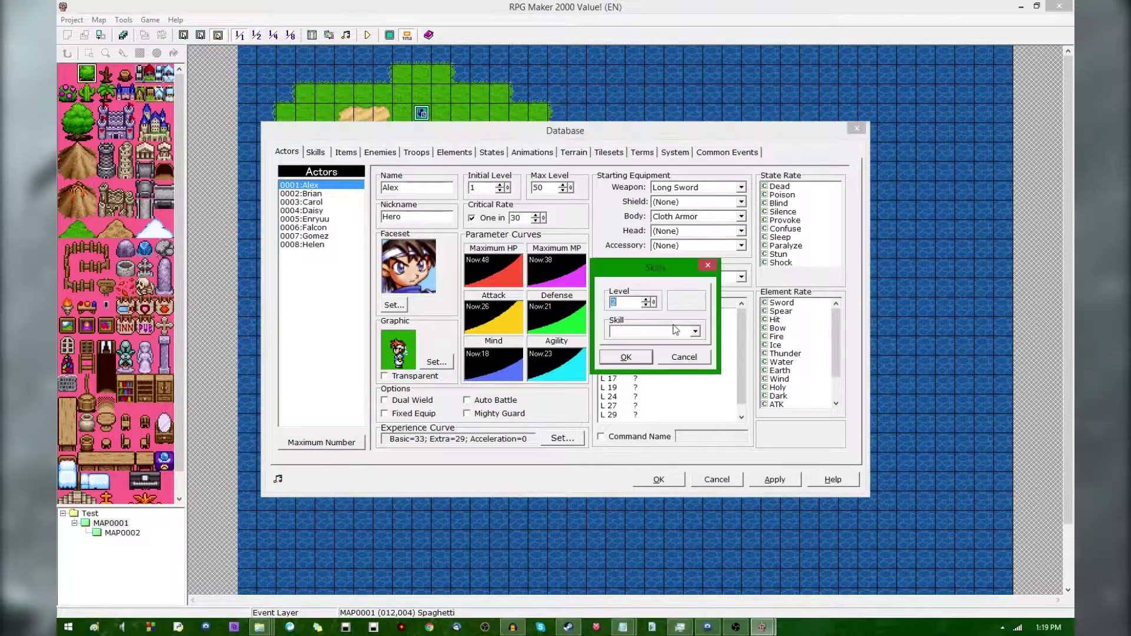
pyautogui.click(672, 331)
pyautogui.click(672, 340)
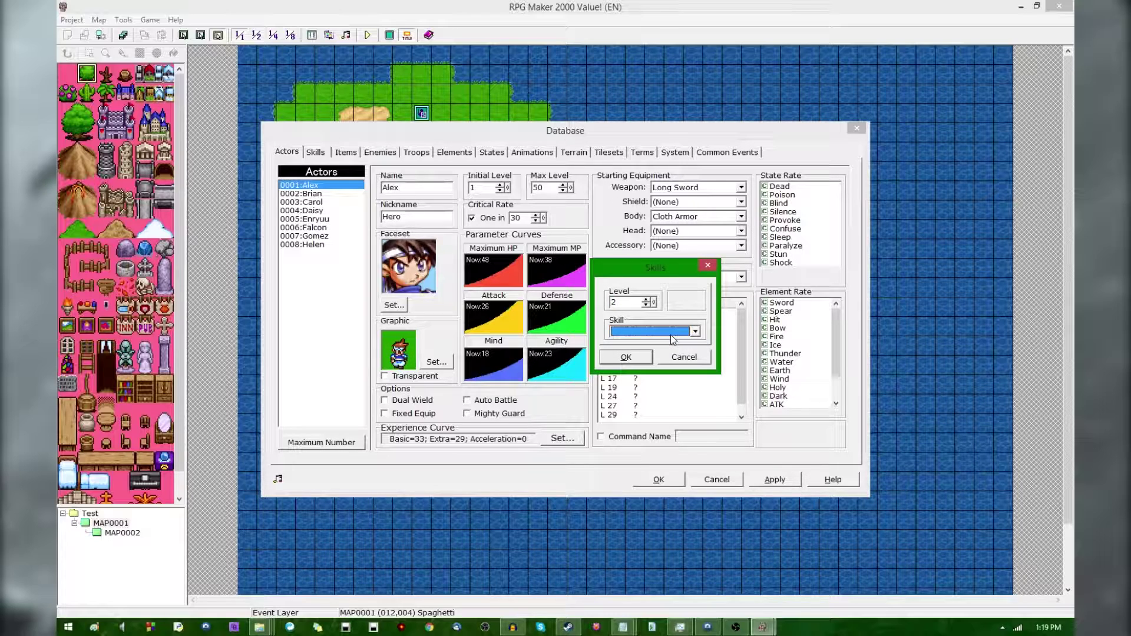
pyautogui.click(681, 357)
pyautogui.click(655, 315)
pyautogui.click(655, 323)
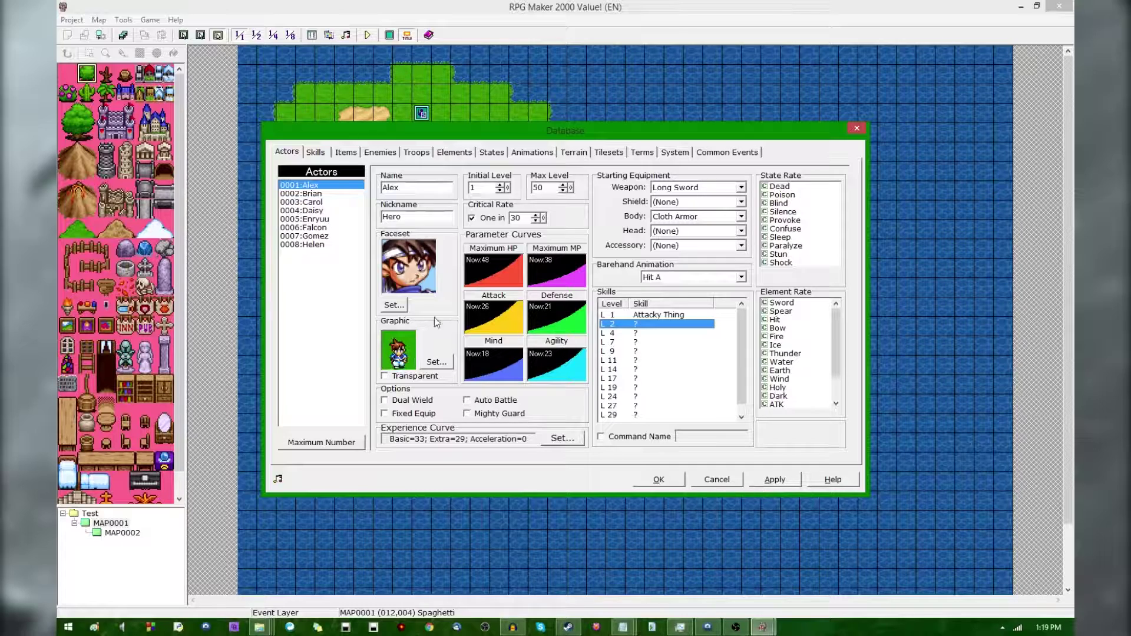
# Reduce the maximum number of actors to 1 and accept deleting the removed entries.
pyautogui.click(354, 442)
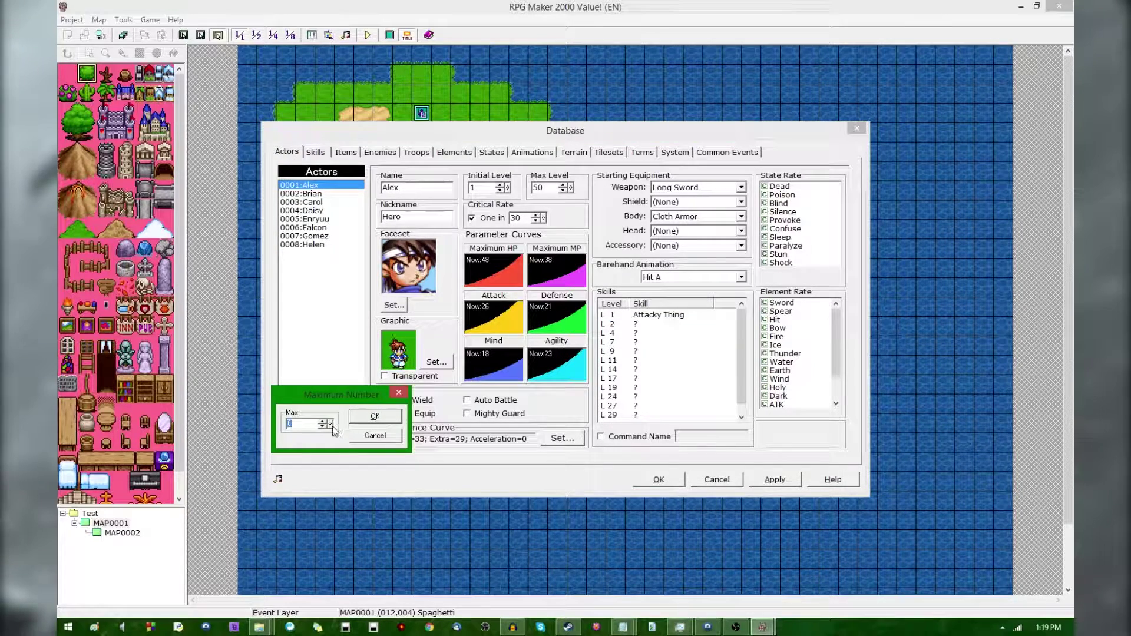
pyautogui.write('1')
pyautogui.click(384, 419)
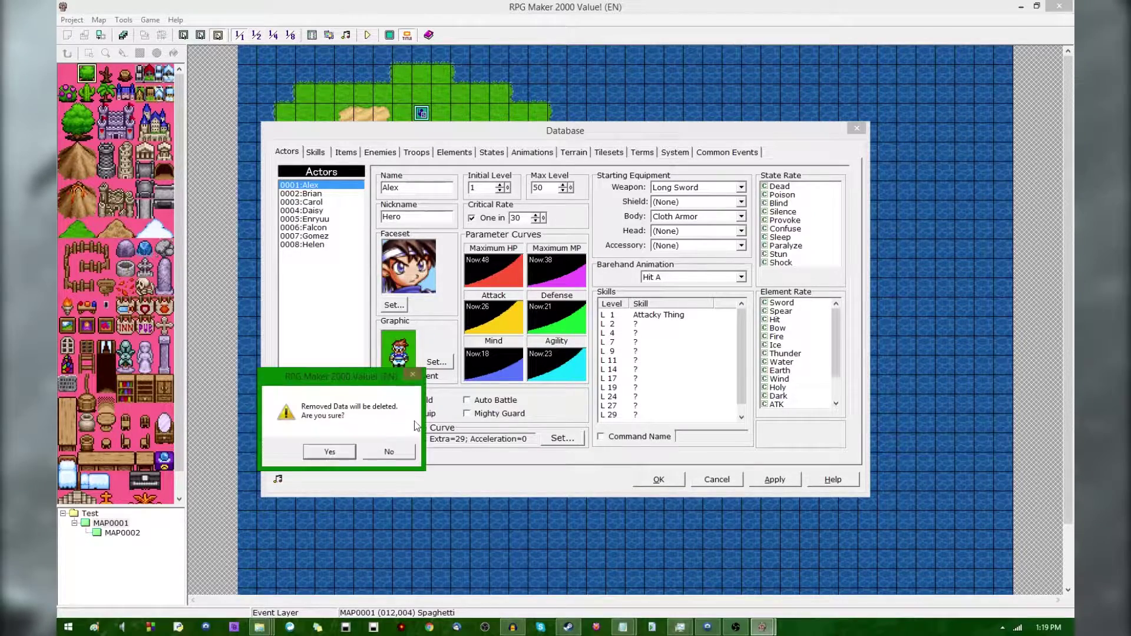
pyautogui.click(330, 451)
# Reduce the maximum number of enemies in the Enemies section and accept deleting the removed entries.
pyautogui.click(316, 152)
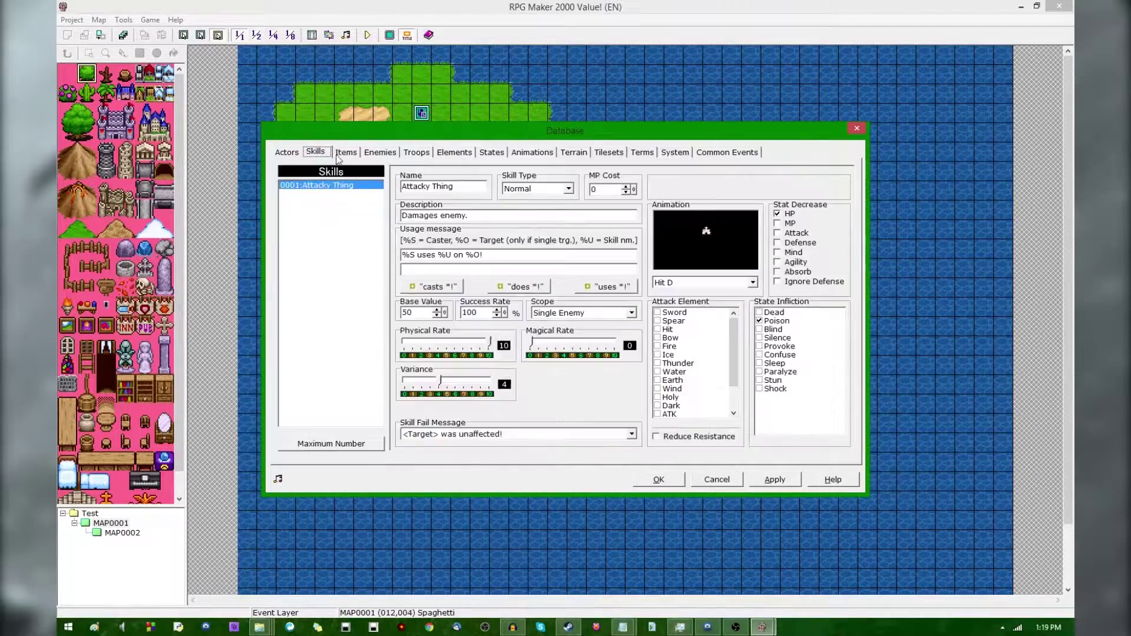
pyautogui.click(346, 152)
pyautogui.click(380, 152)
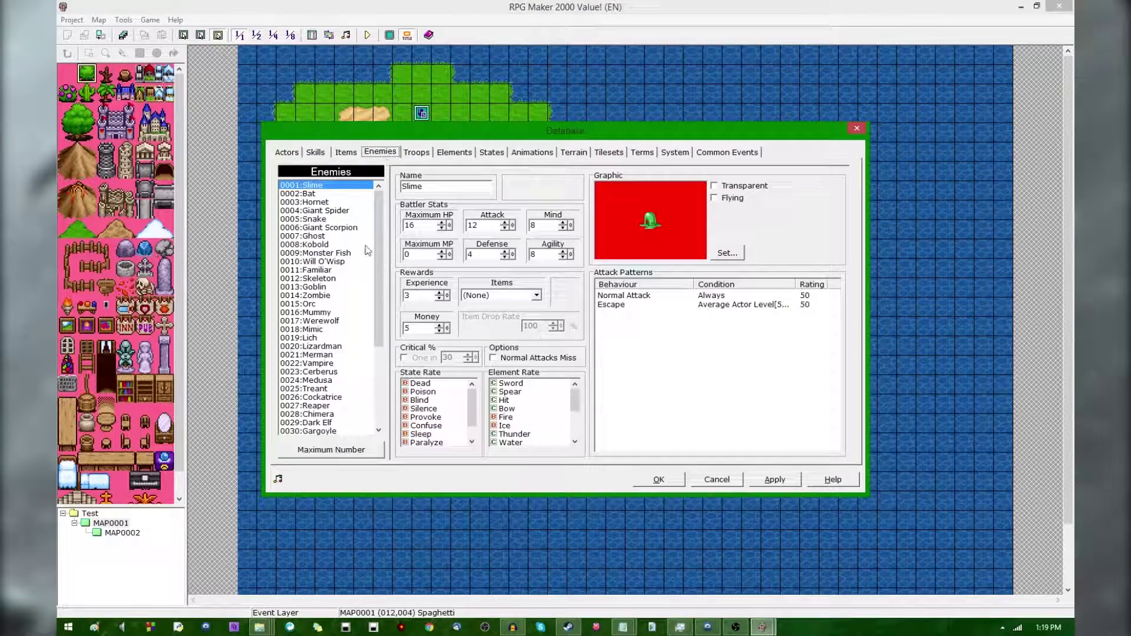
pyautogui.click(327, 457)
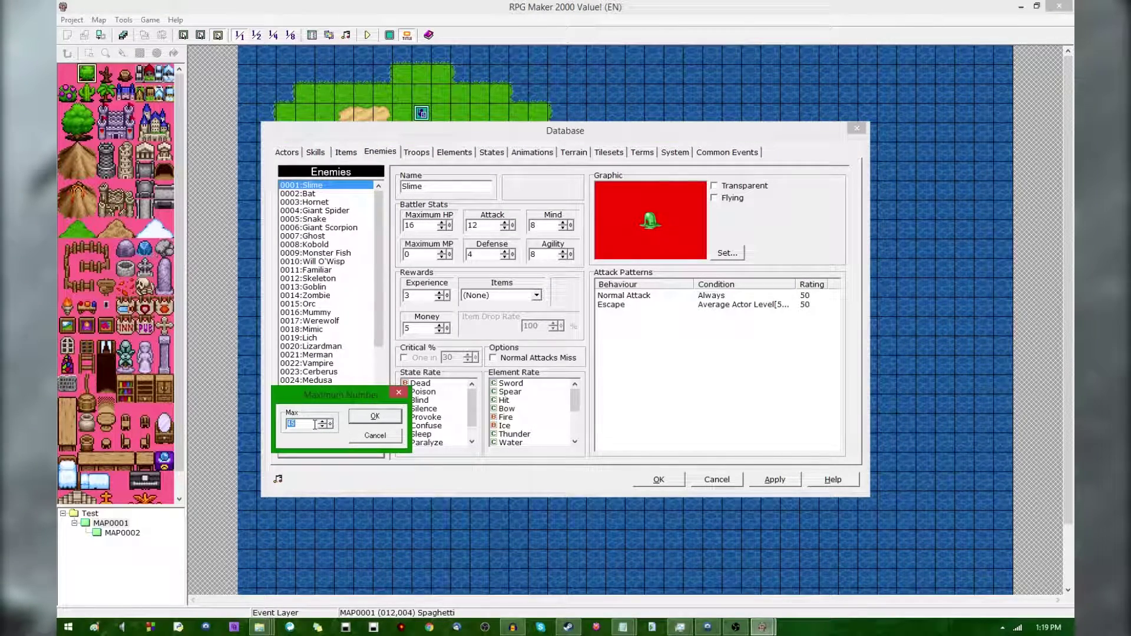
pyautogui.click(382, 417)
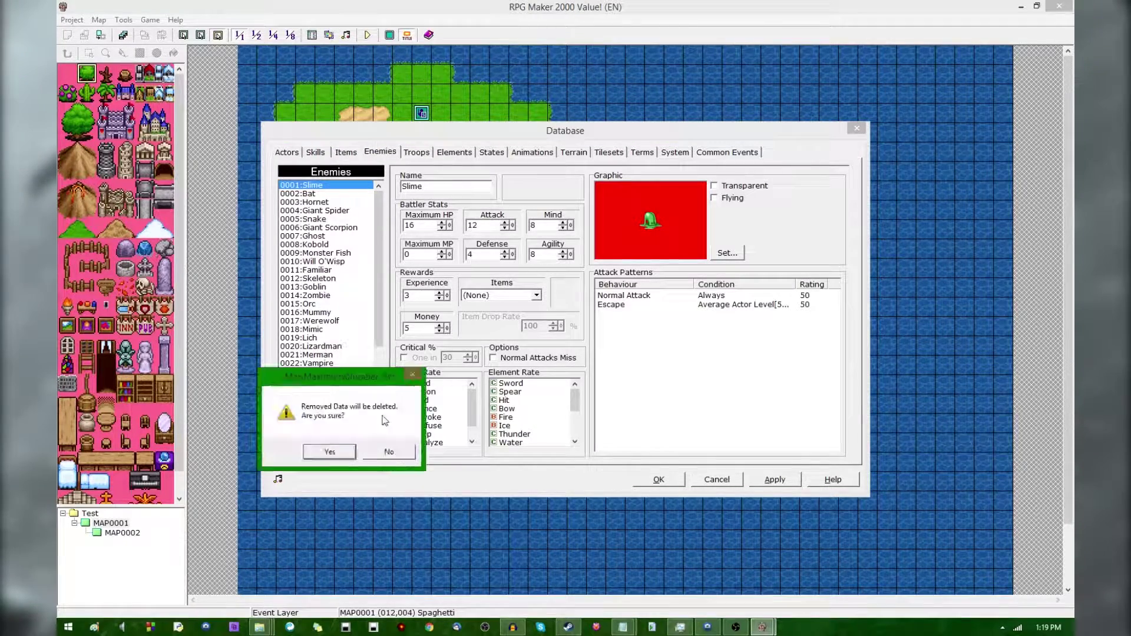
pyautogui.click(334, 453)
# Reduce the maximum number of troops to 1 and accept deleting the removed entries.
pyautogui.click(422, 154)
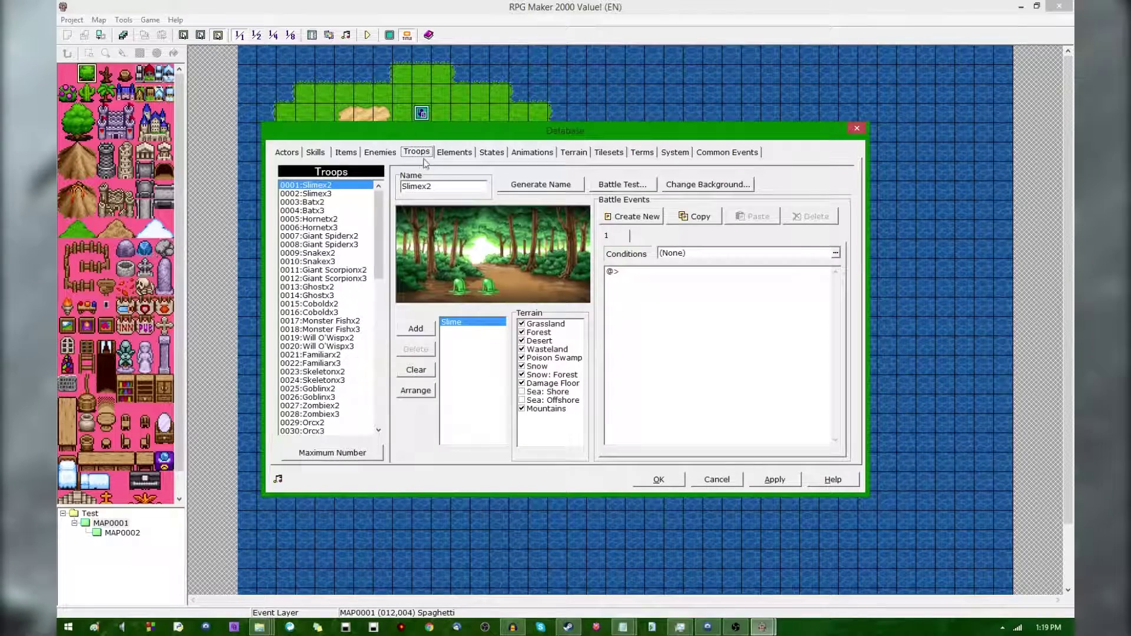
pyautogui.click(348, 459)
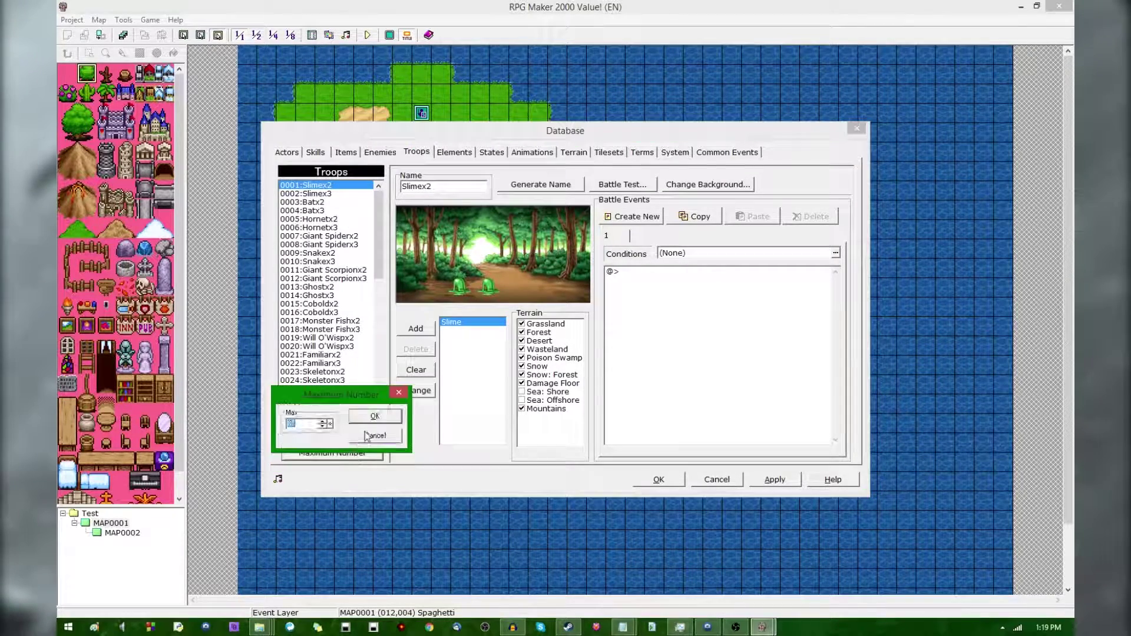
pyautogui.write('1')
pyautogui.click(375, 416)
pyautogui.click(335, 445)
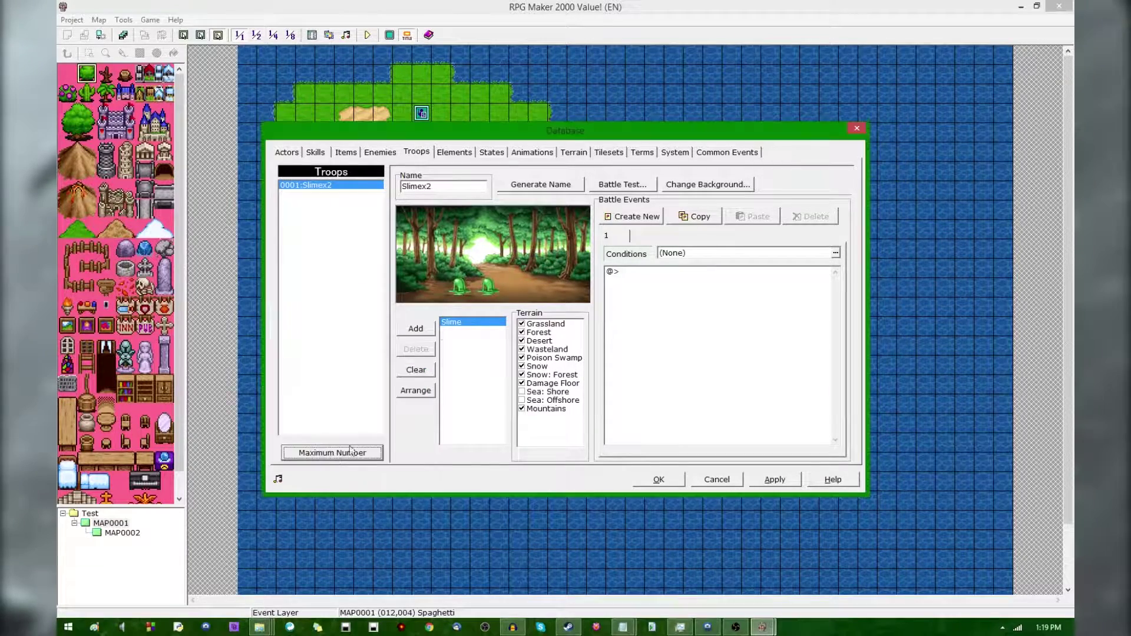
# Look over the Elements and States sections of the database.
pyautogui.click(454, 154)
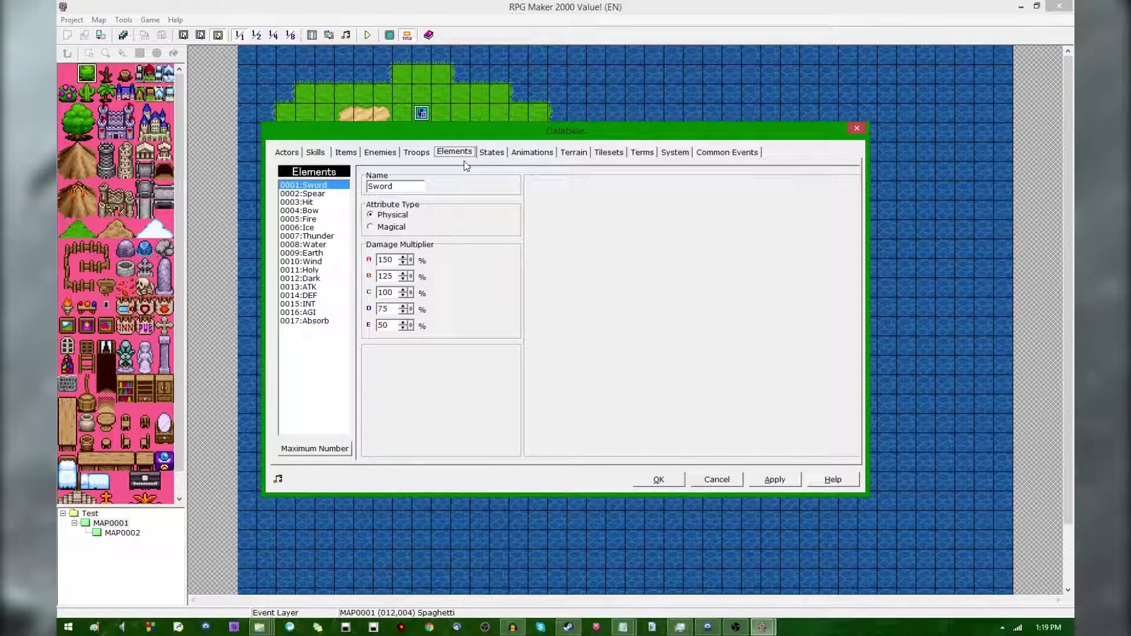
pyautogui.click(495, 155)
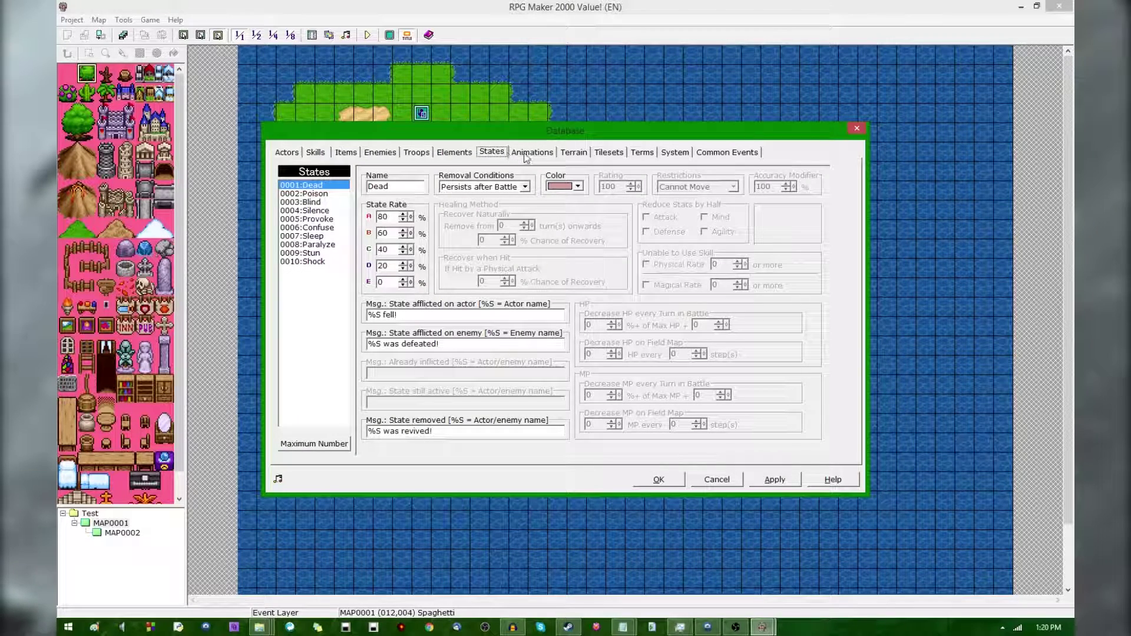